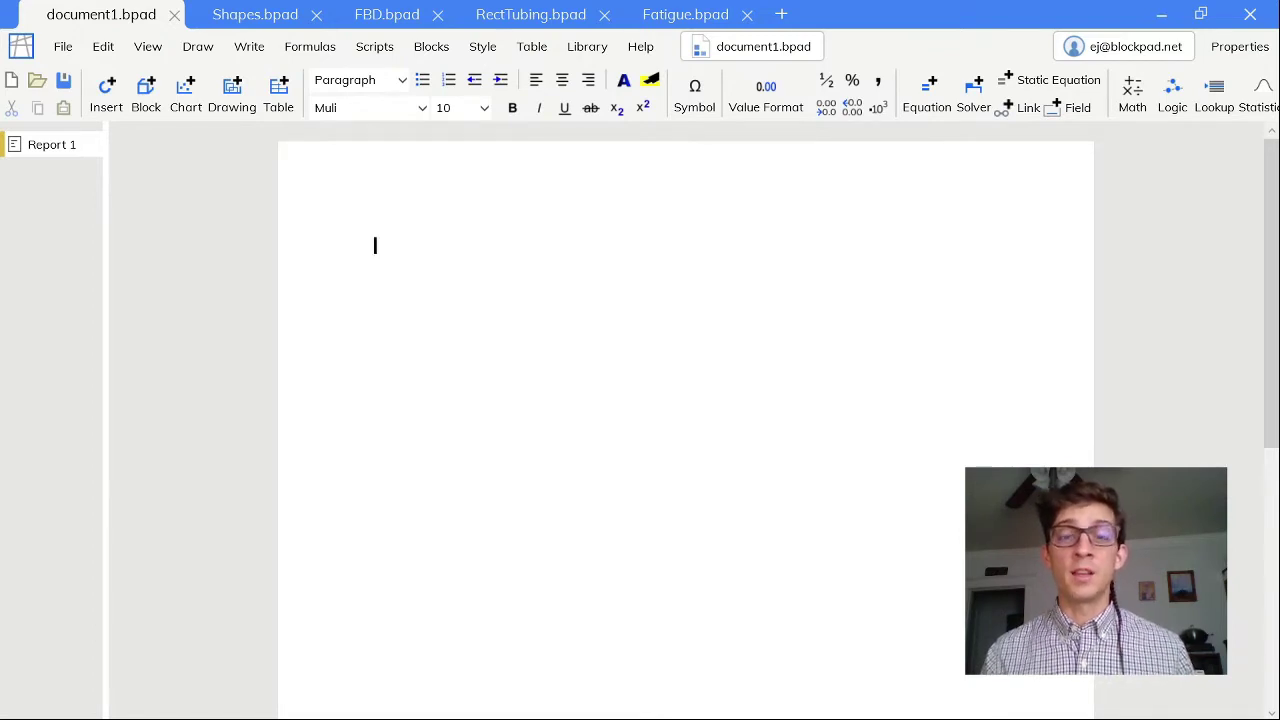
# - Write the greeting "Hello!" in the blank report, make it bold and place the cursor on the line below
pyautogui.write('Hello!')
pyautogui.press('Return')
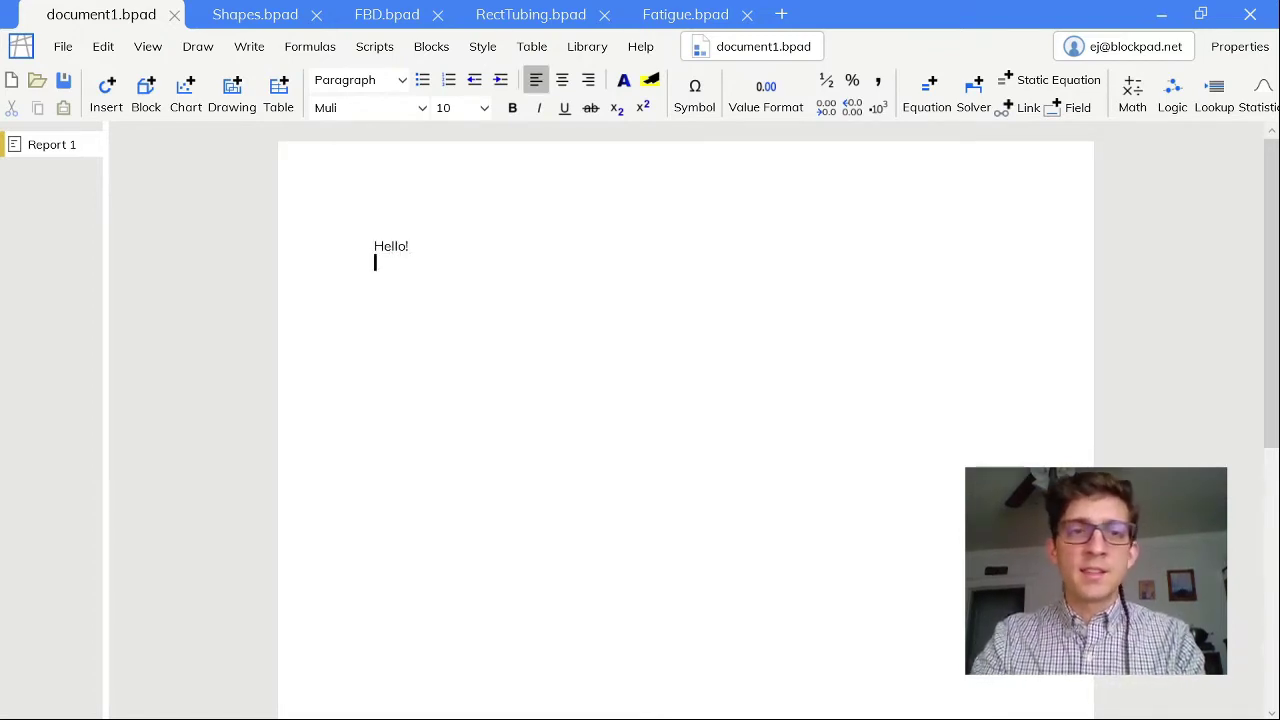
pyautogui.moveTo(412, 247); pyautogui.dragTo(330, 252)
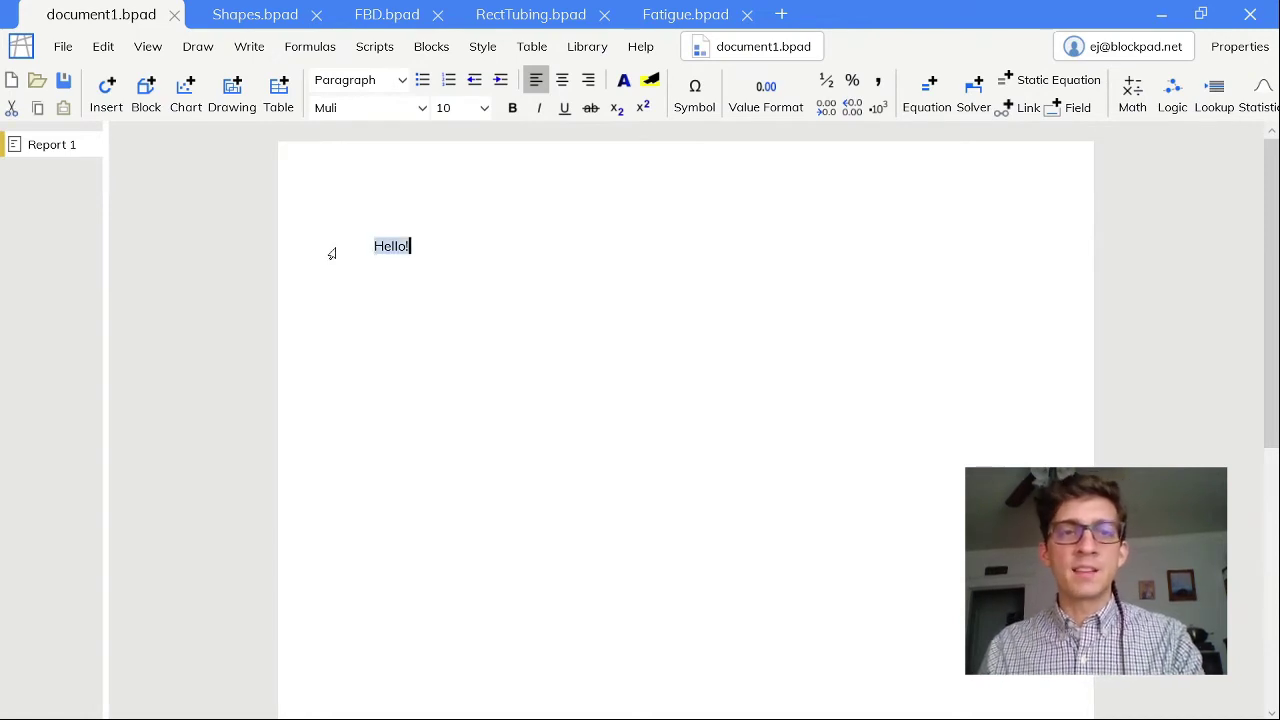
pyautogui.click(512, 107)
pyautogui.click(376, 280)
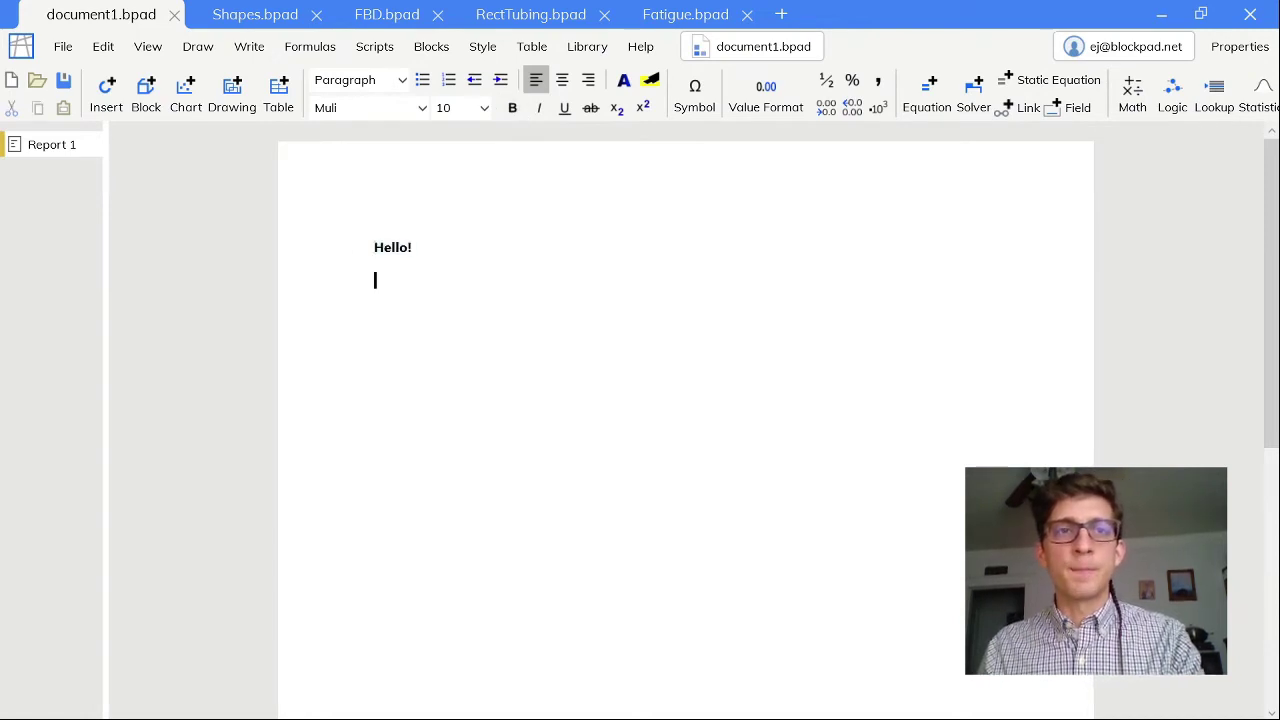
# - View the Shapes.bpad example document and return to document1.bpad
pyautogui.click(249, 17)
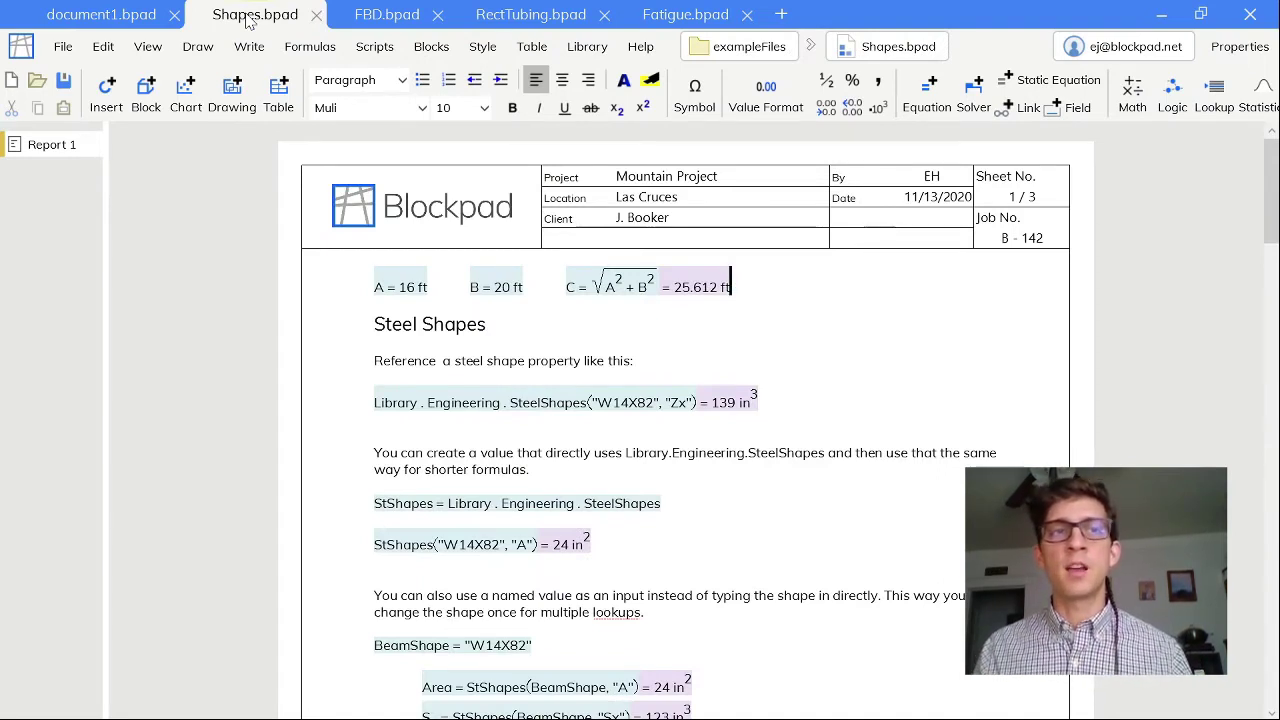
pyautogui.click(115, 30)
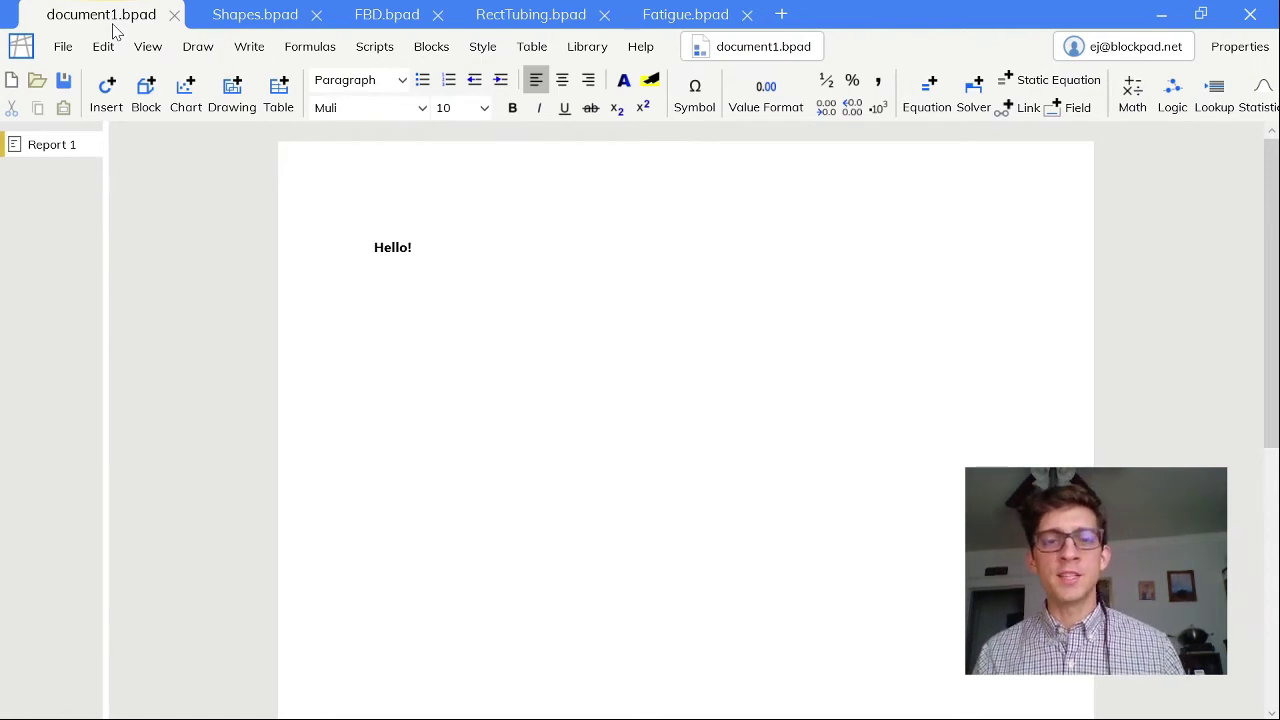
# - Add the equations Length = 10 ft and Width = 4 m side by side on the line below the greeting
pyautogui.write('=')
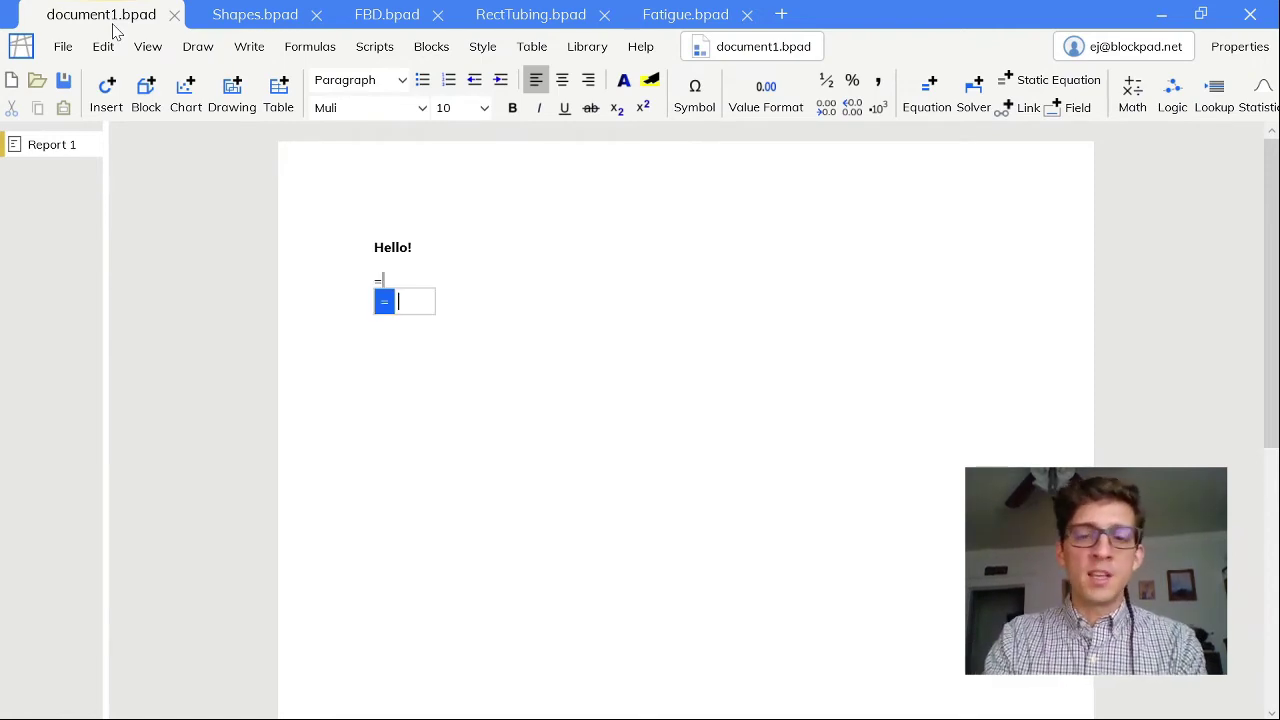
pyautogui.write('Length =')
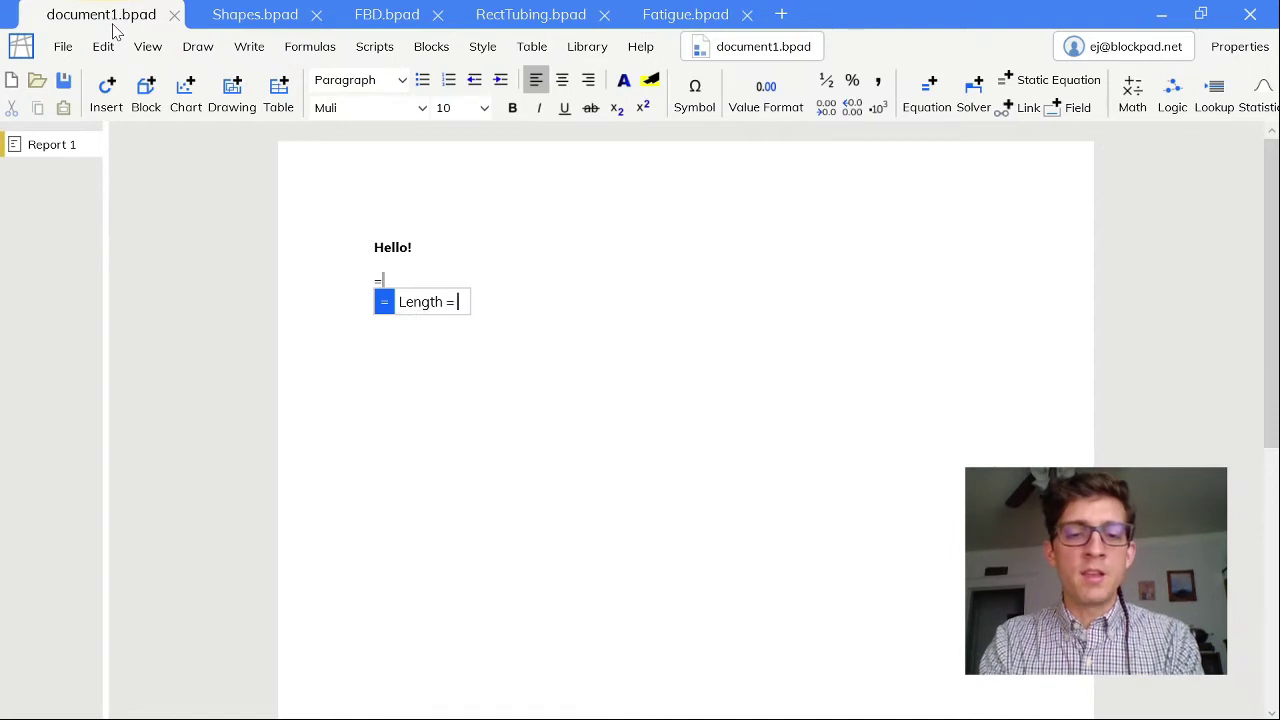
pyautogui.write('10 ft')
pyautogui.press('Return')
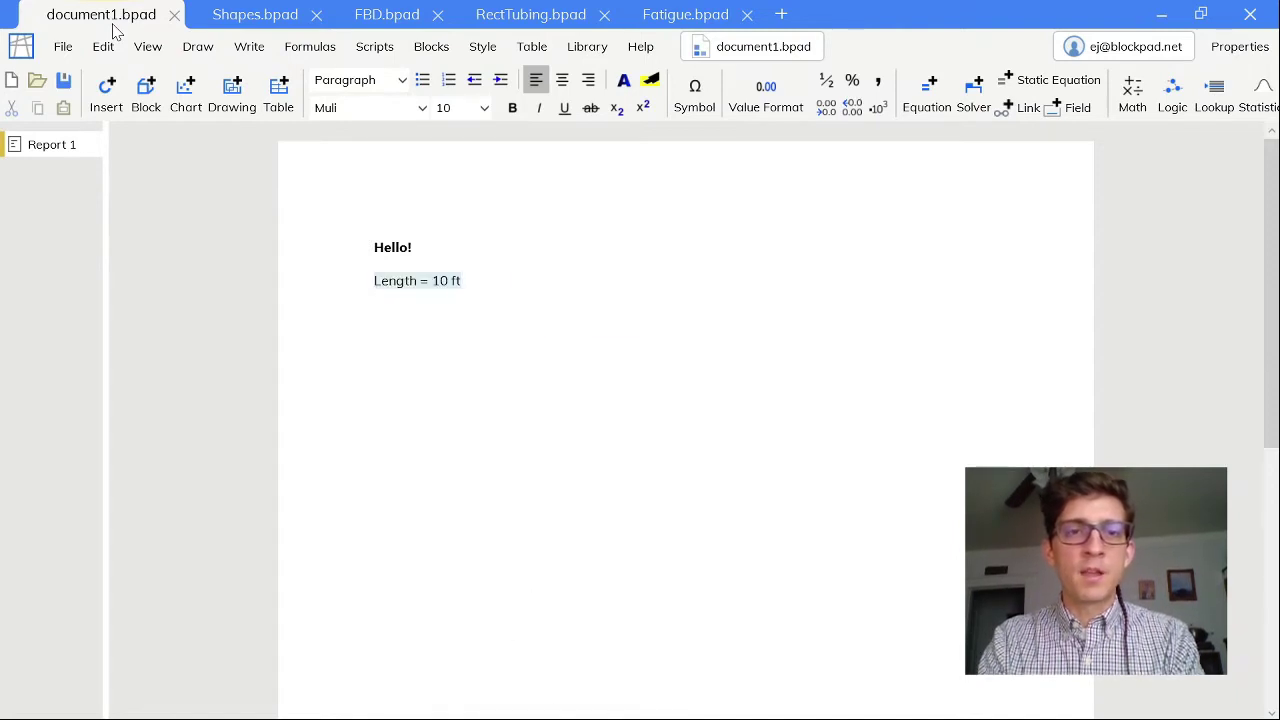
pyautogui.write('=Wi')
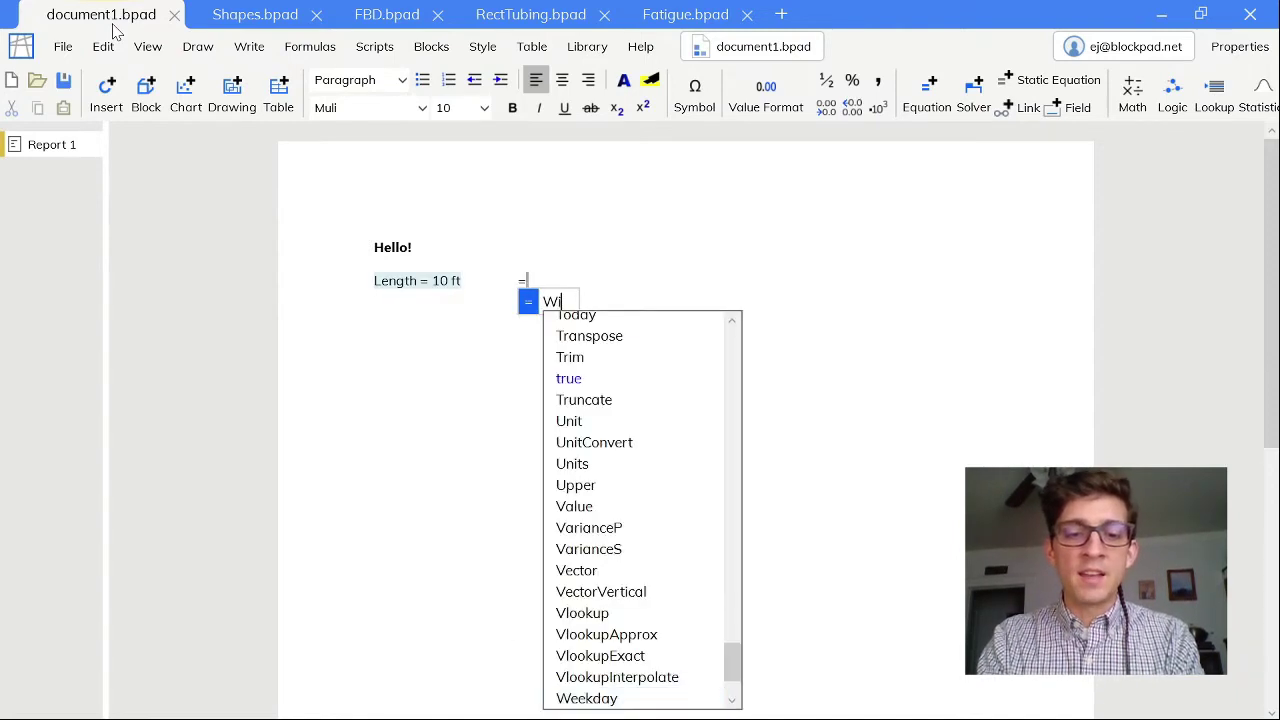
pyautogui.write('dth = 4 m')
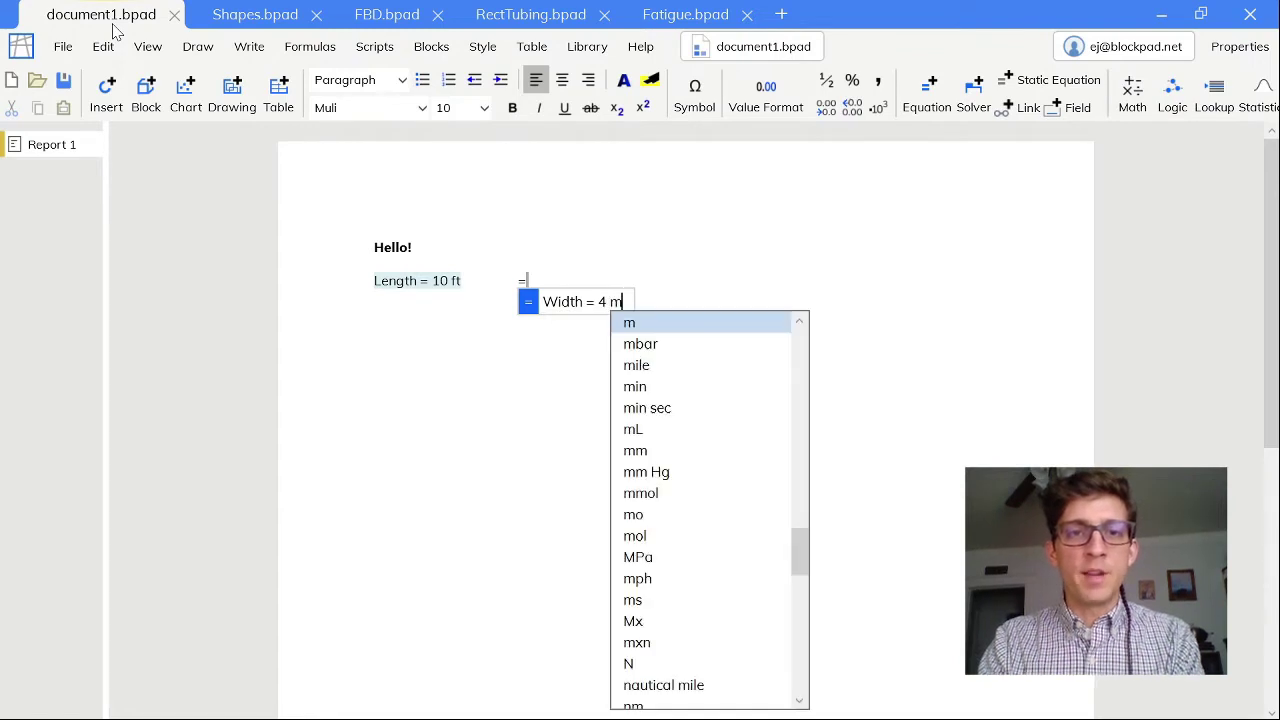
pyautogui.press('Return')
# - Add the equation Area = Length*Width on a new line below the Length and Width values
pyautogui.press('Return')
pyautogui.write('=')
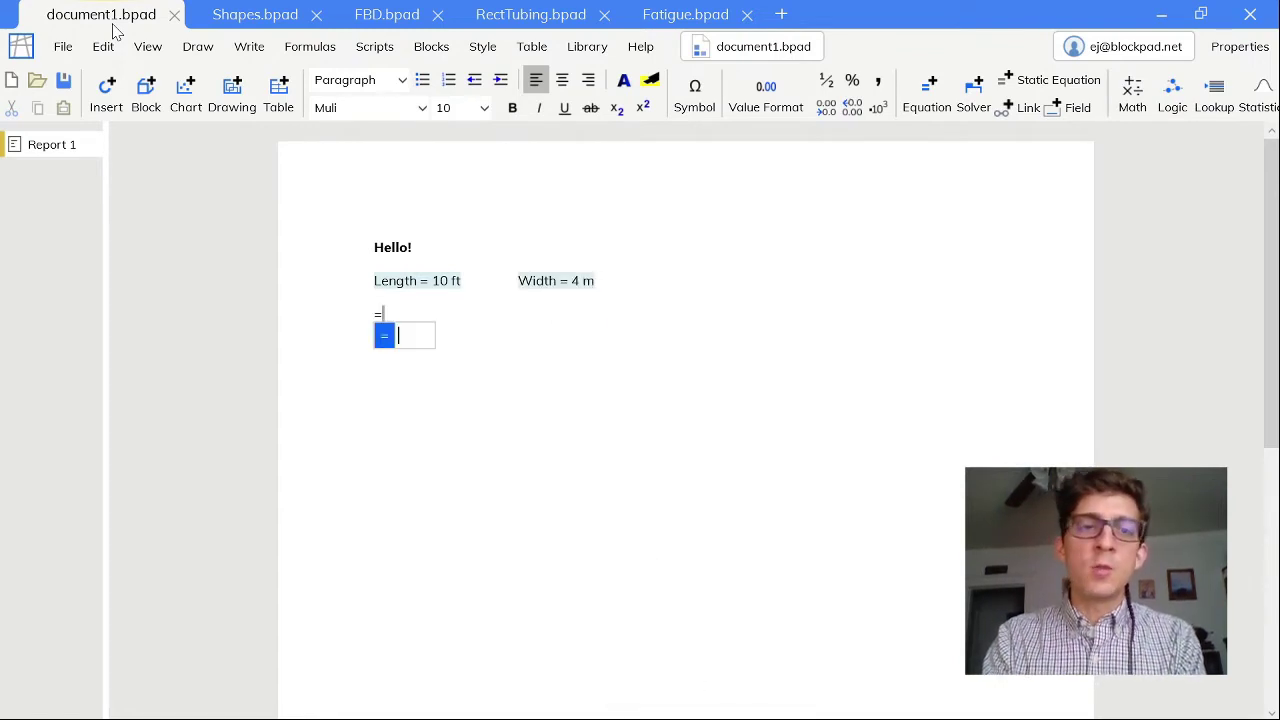
pyautogui.write('Area ')
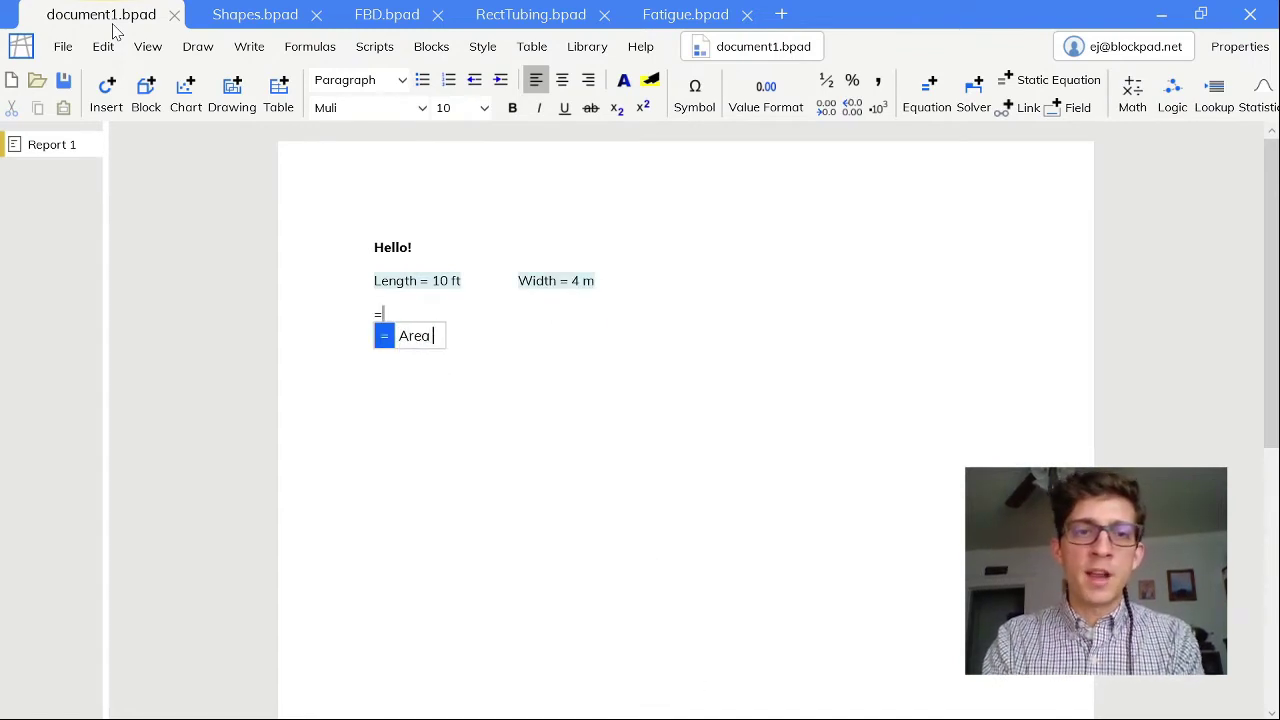
pyautogui.write('=Length*')
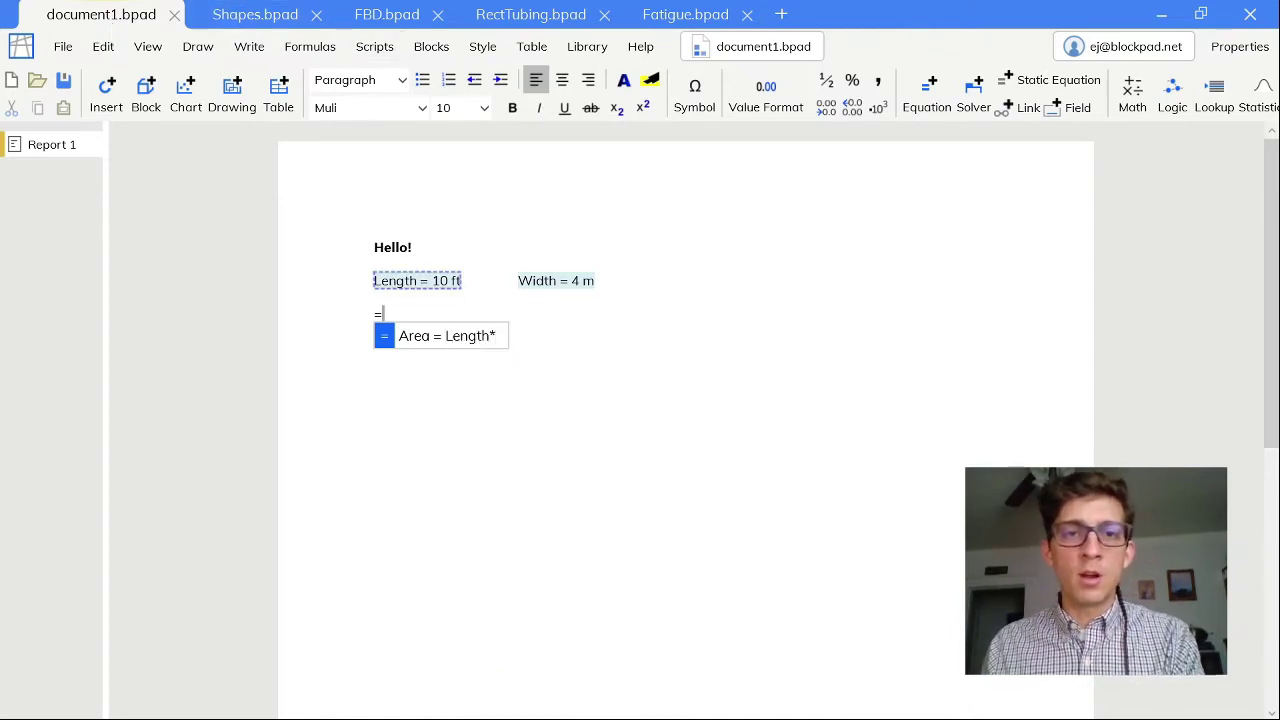
pyautogui.click(553, 283)
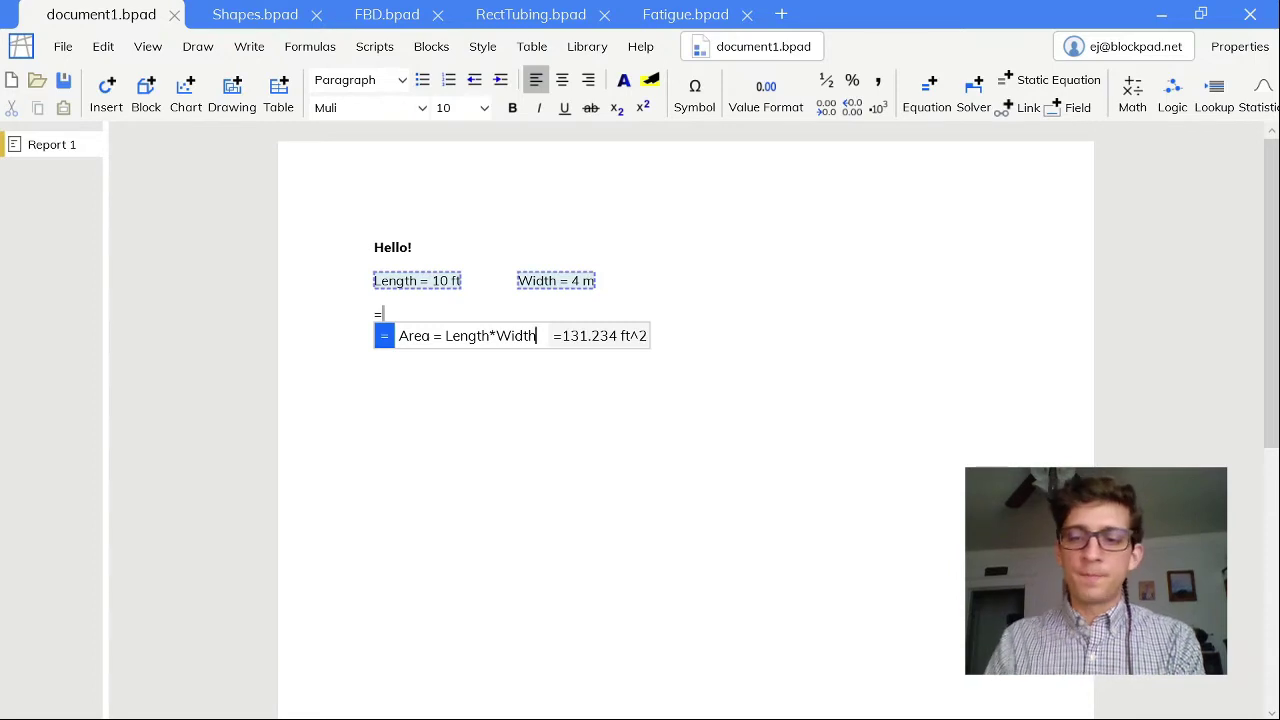
pyautogui.press('Return')
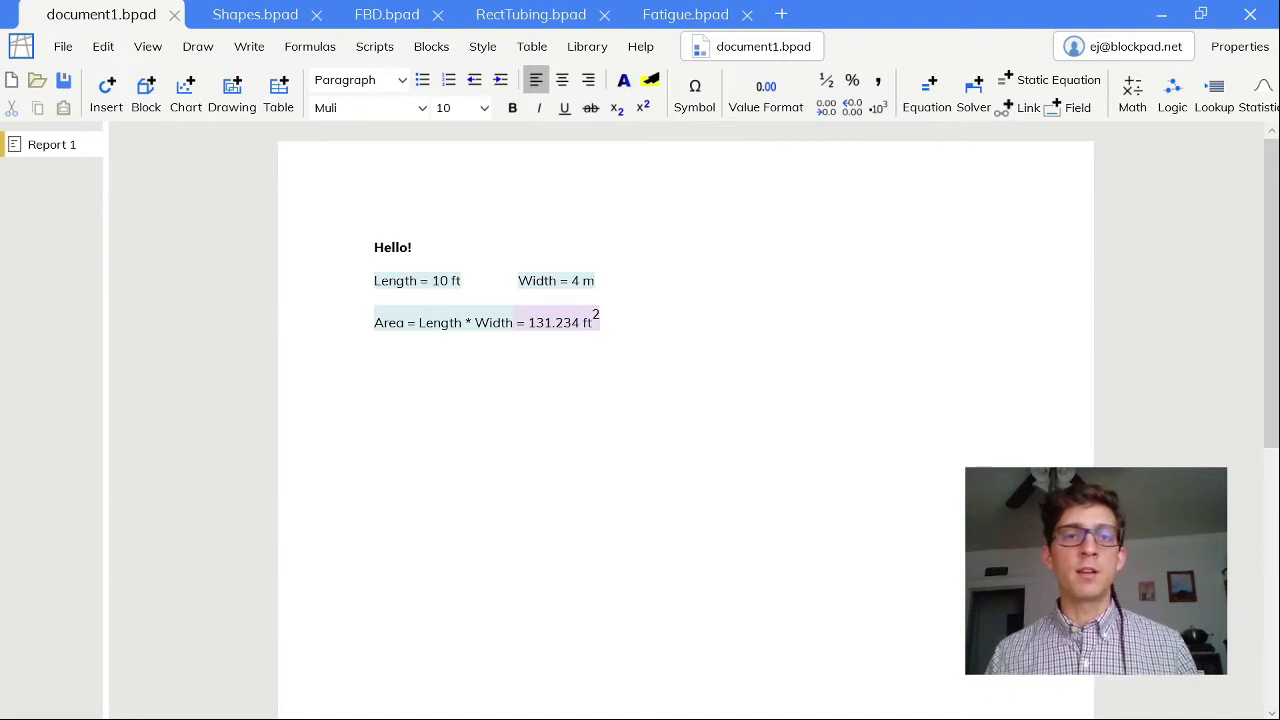
# - Set the Length value to 12 ft and the Width value to 5 m
pyautogui.click(454, 286)
pyautogui.write('12')
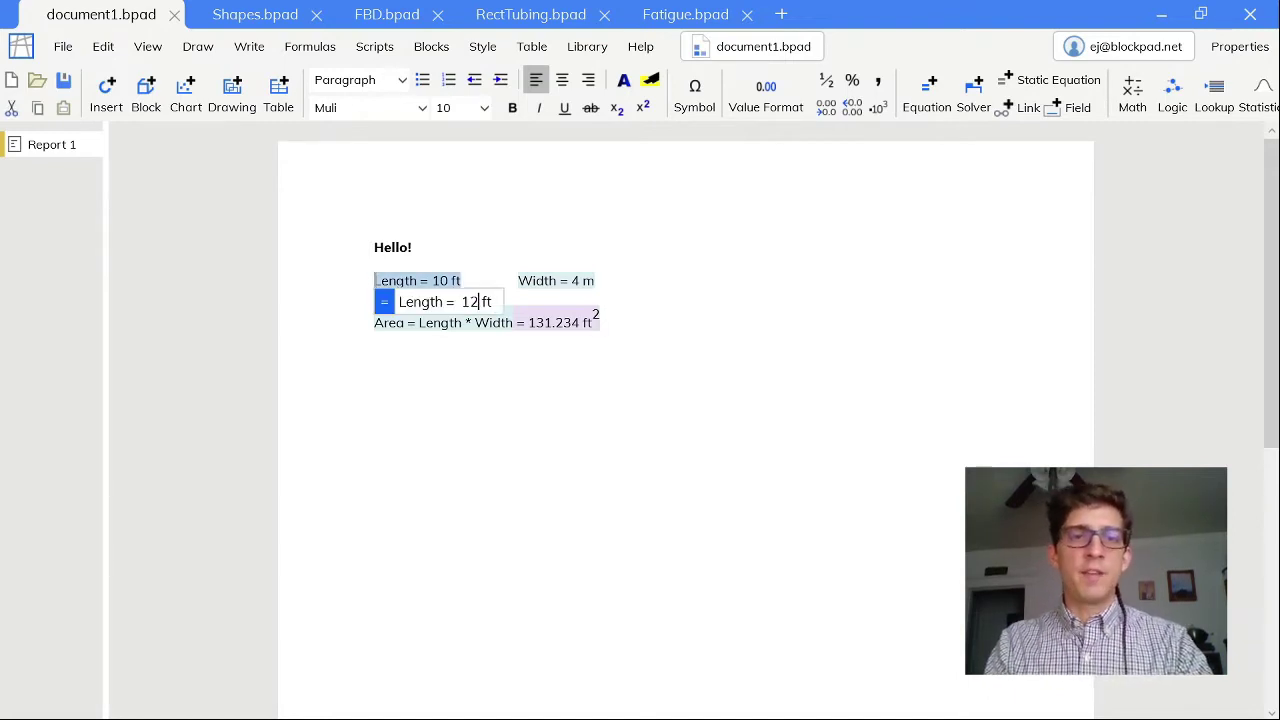
pyautogui.press('Return')
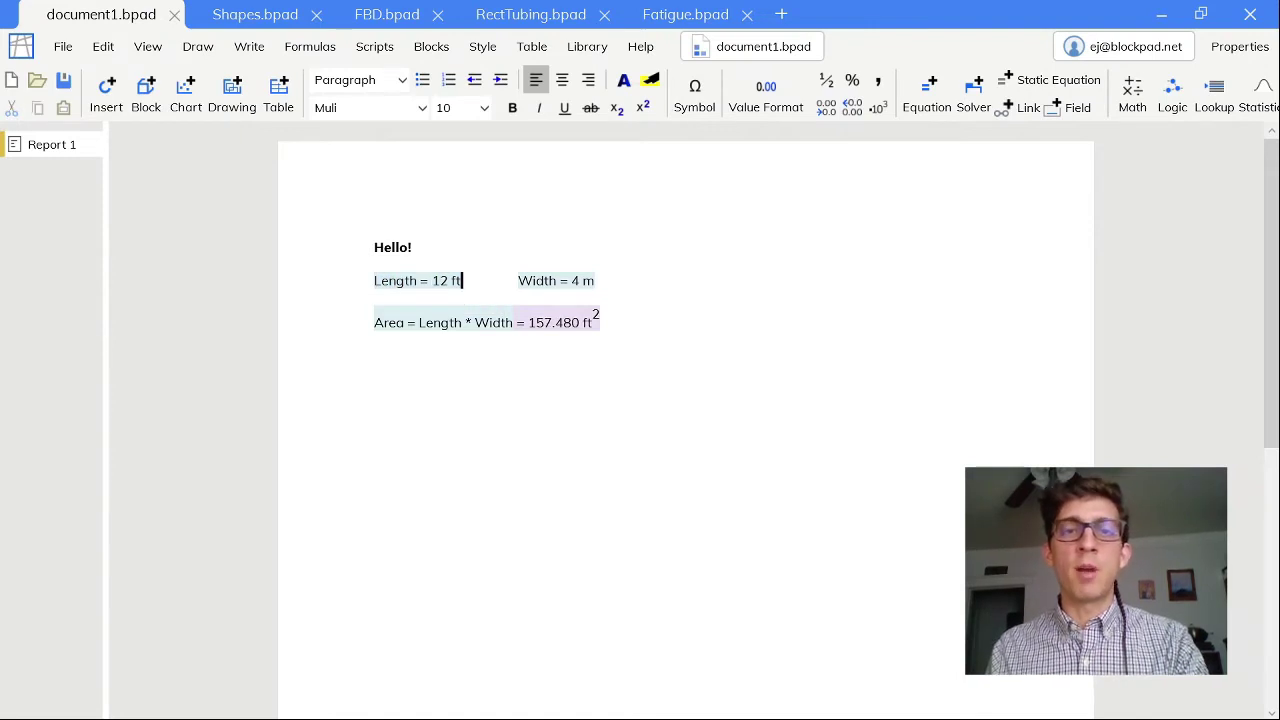
pyautogui.click(584, 284)
pyautogui.write('5')
pyautogui.press('Return')
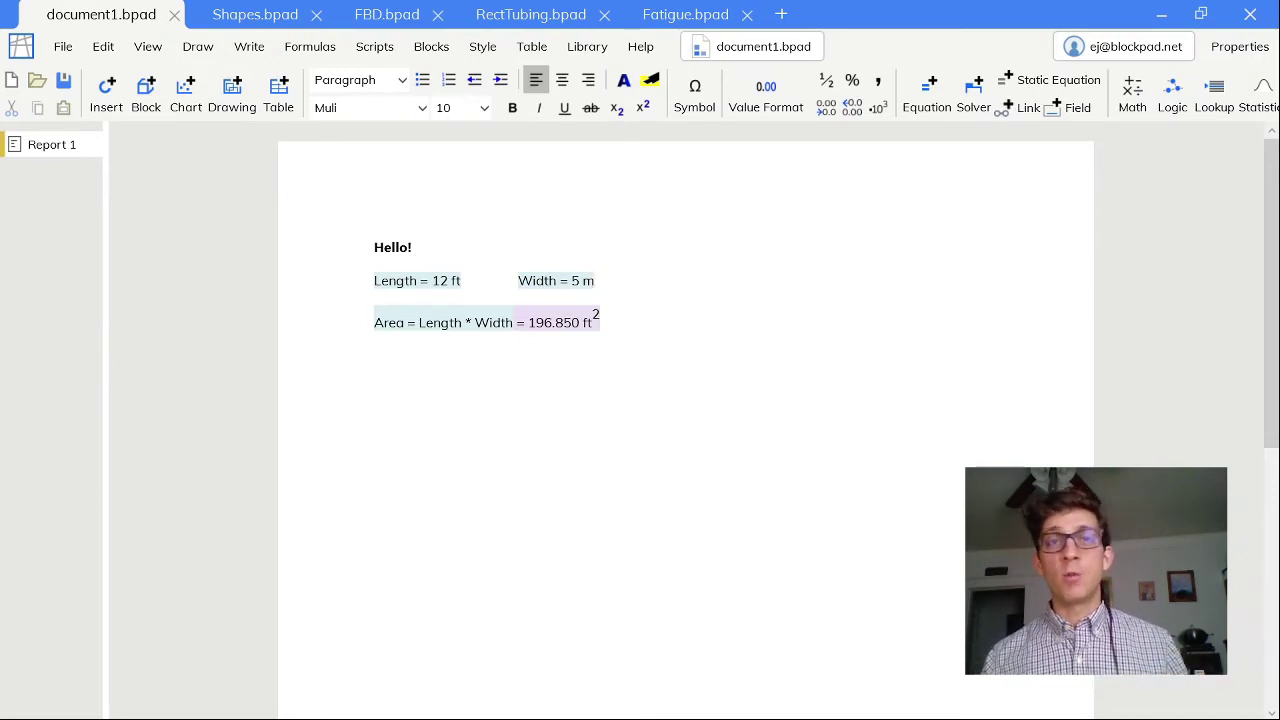
# - View the FBD.bpad and RectTubing.bpad example documents and return to document1.bpad
pyautogui.click(372, 20)
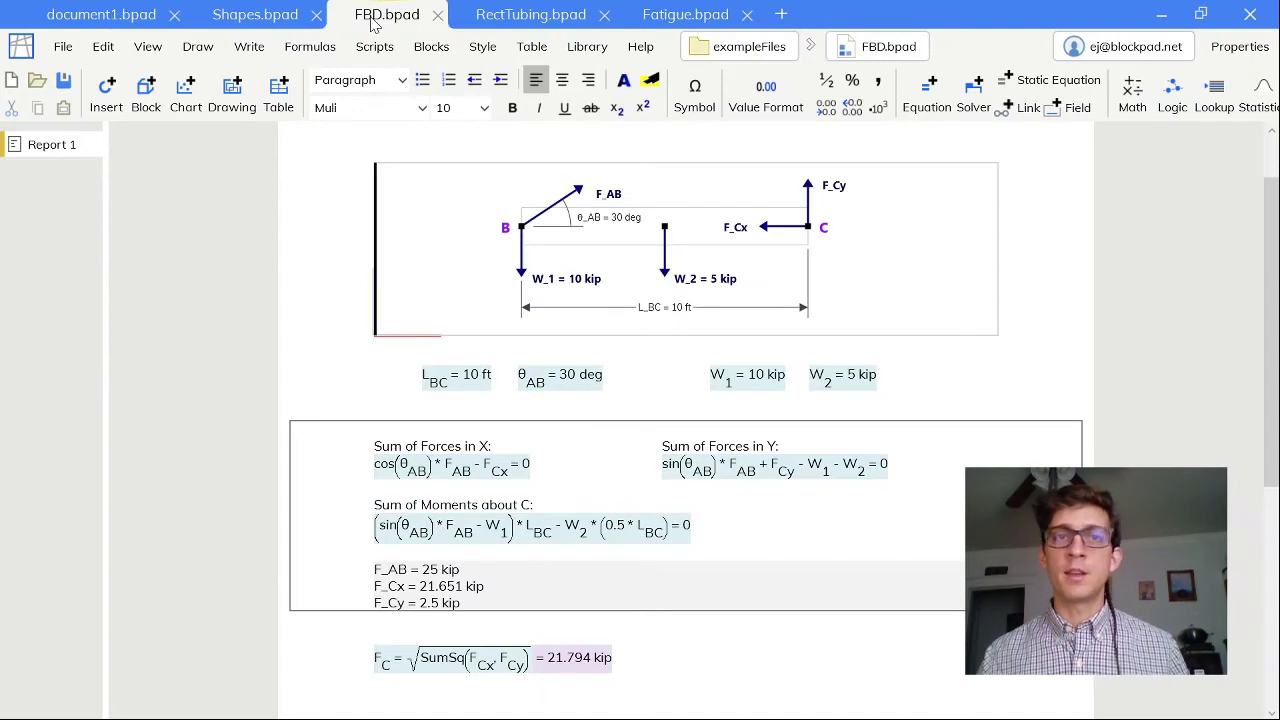
pyautogui.click(545, 17)
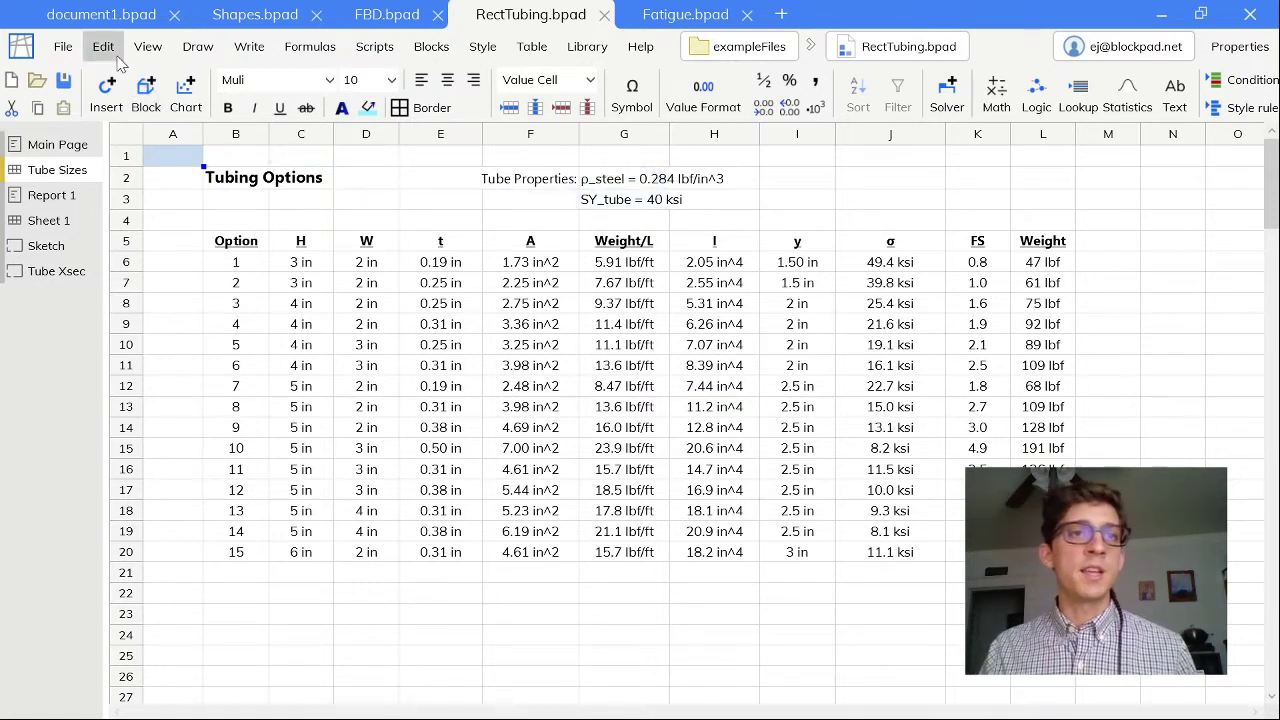
pyautogui.click(108, 18)
# - Add the equation 2 + 3^2/Sqrt(4) - 5 on a new line below the Area equation
pyautogui.click(602, 319)
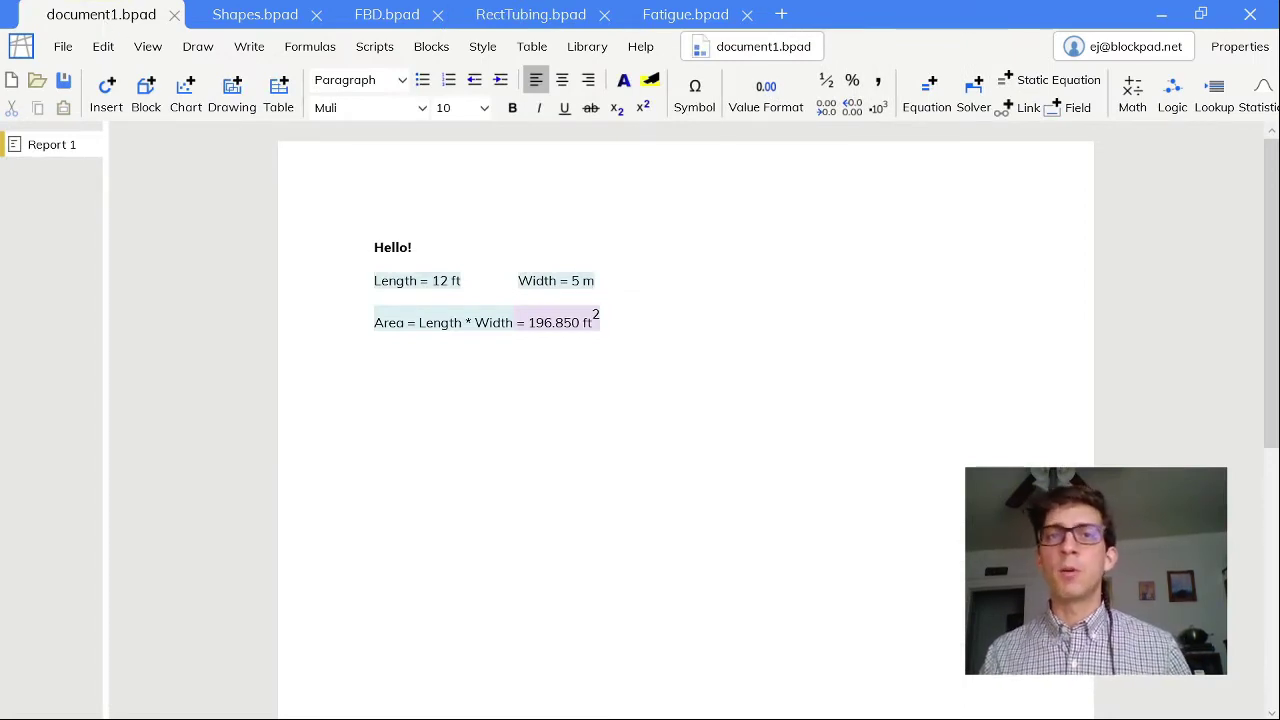
pyautogui.press('Return')
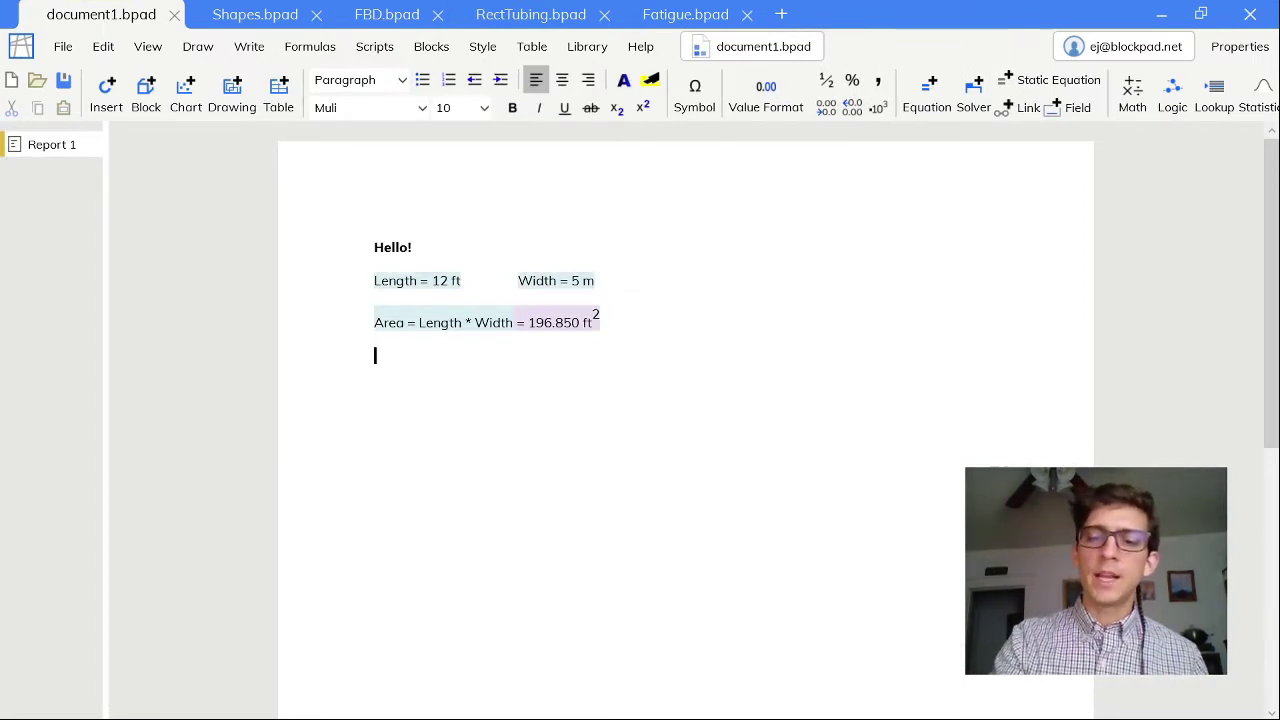
pyautogui.write('=')
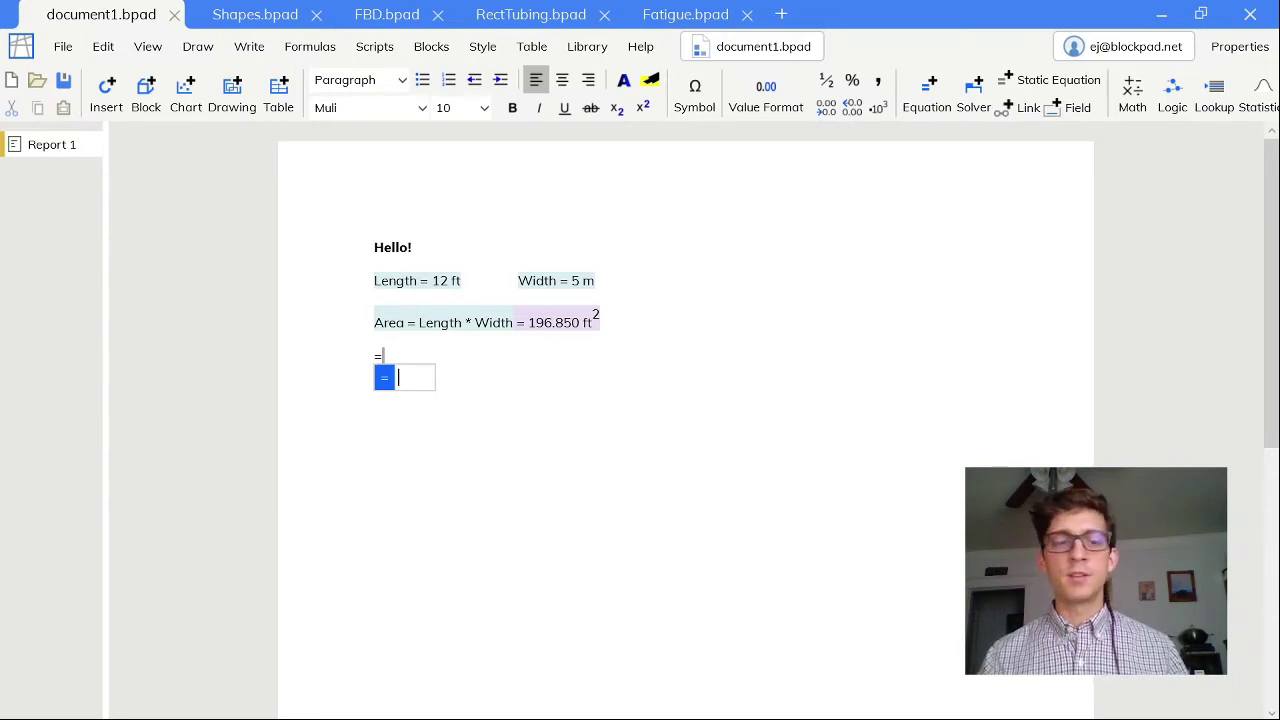
pyautogui.write('2')
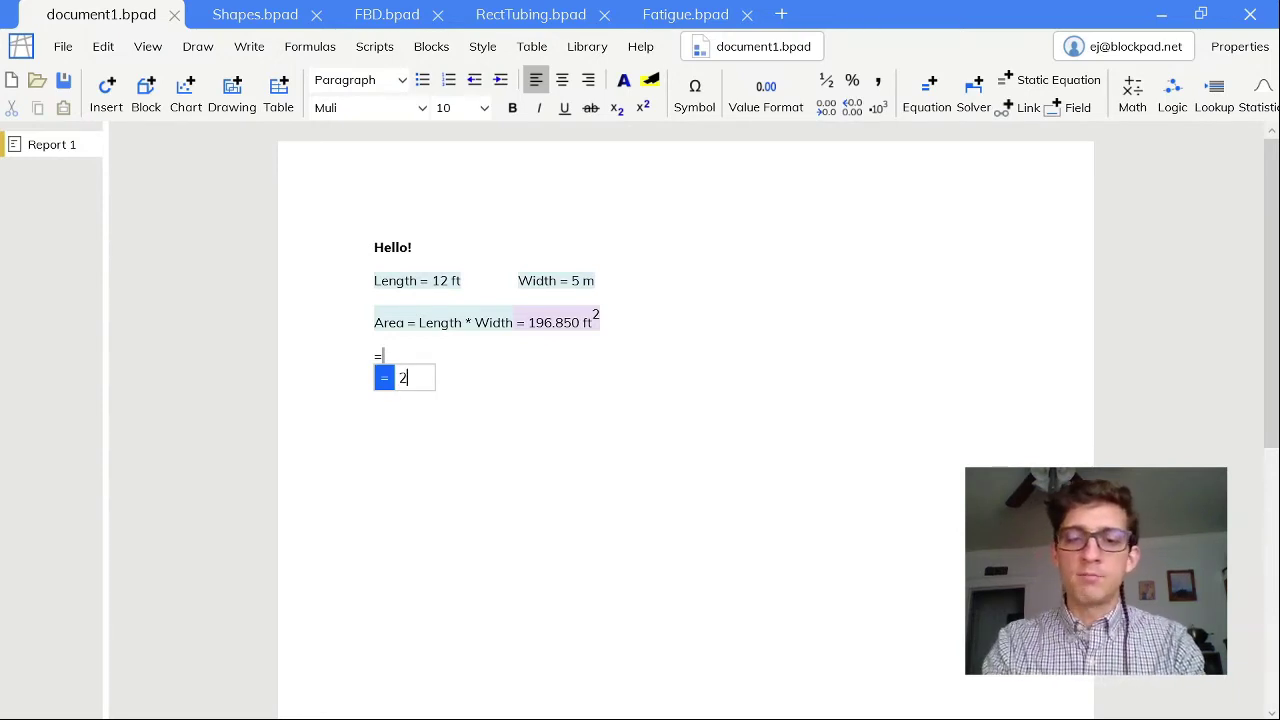
pyautogui.write(' + 3^')
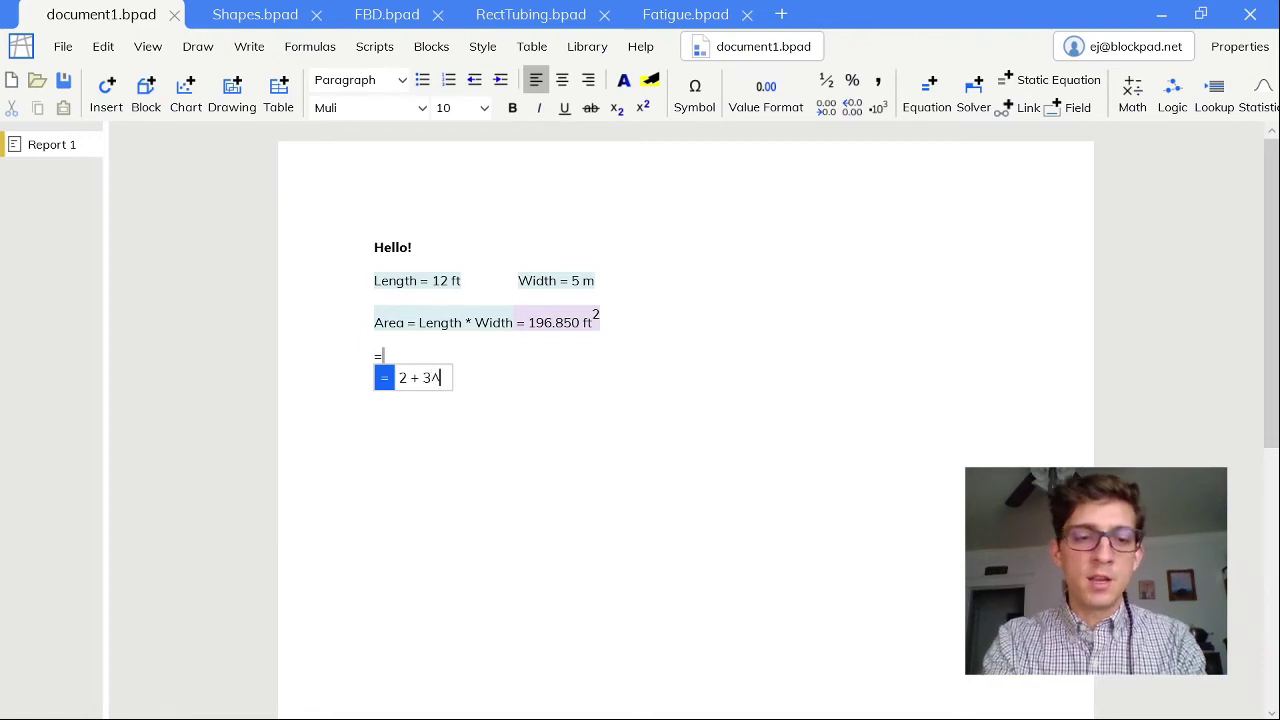
pyautogui.write('2/Sqrt')
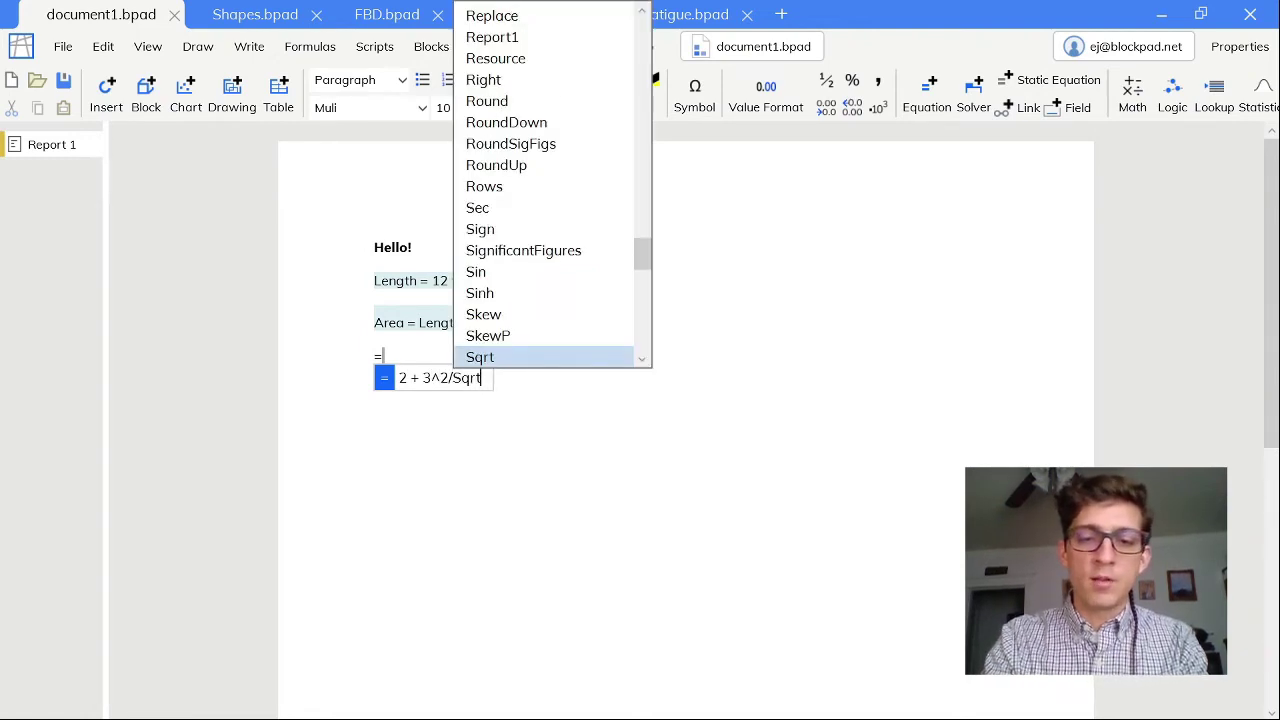
pyautogui.write('(4) - 5')
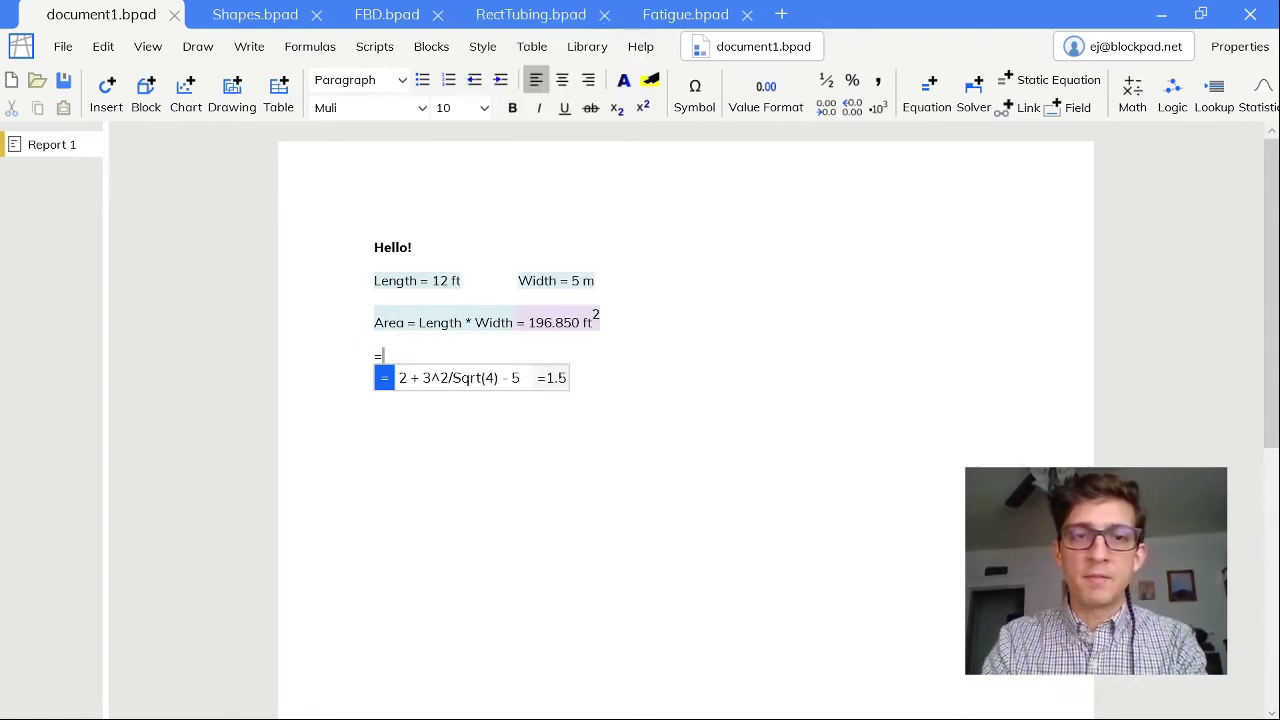
pyautogui.press('Return')
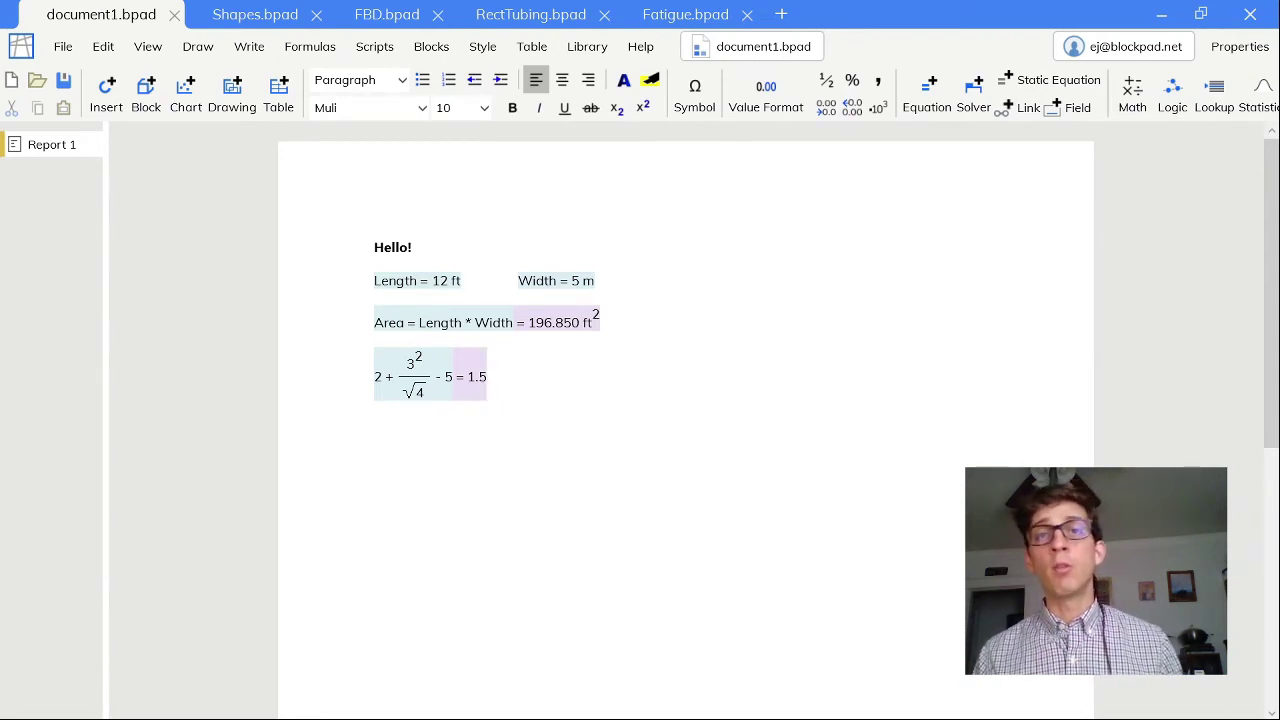
# - Define A_1 = 3 - 2/3 on a new line below the square-root equation, leaving two tab spaces after it
pyautogui.press('Return')
pyautogui.press('Return')
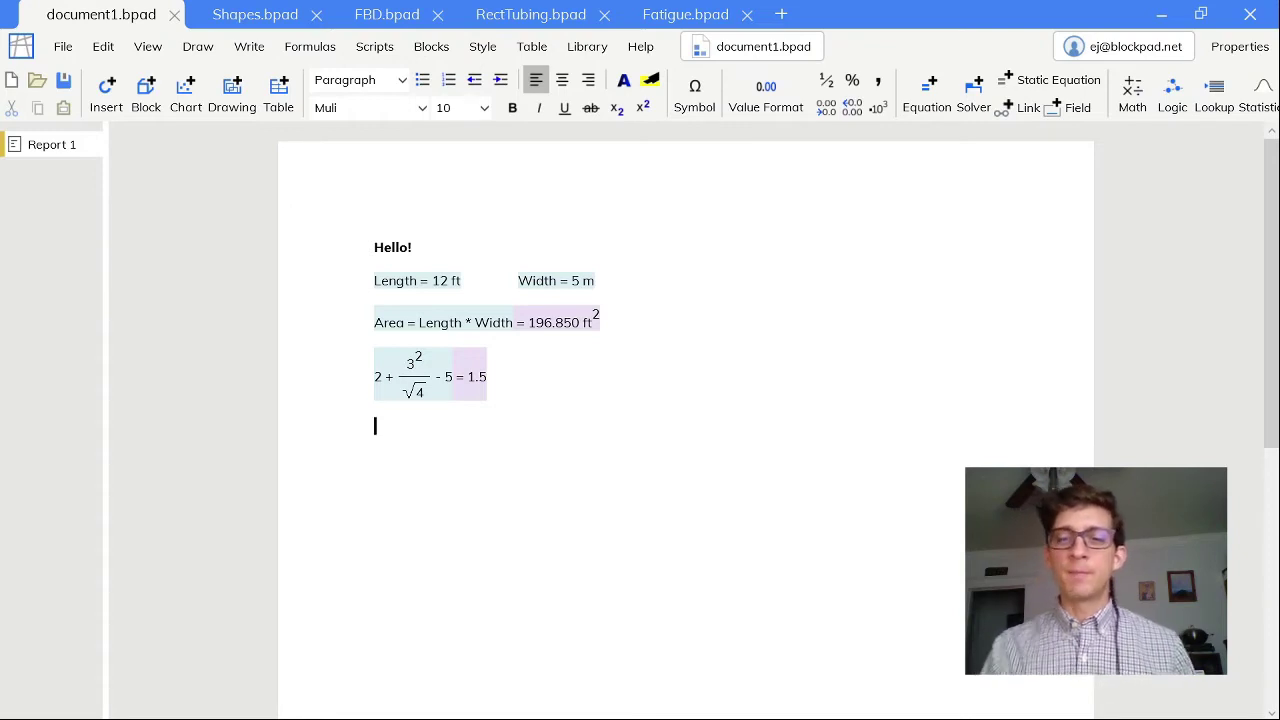
pyautogui.write('=')
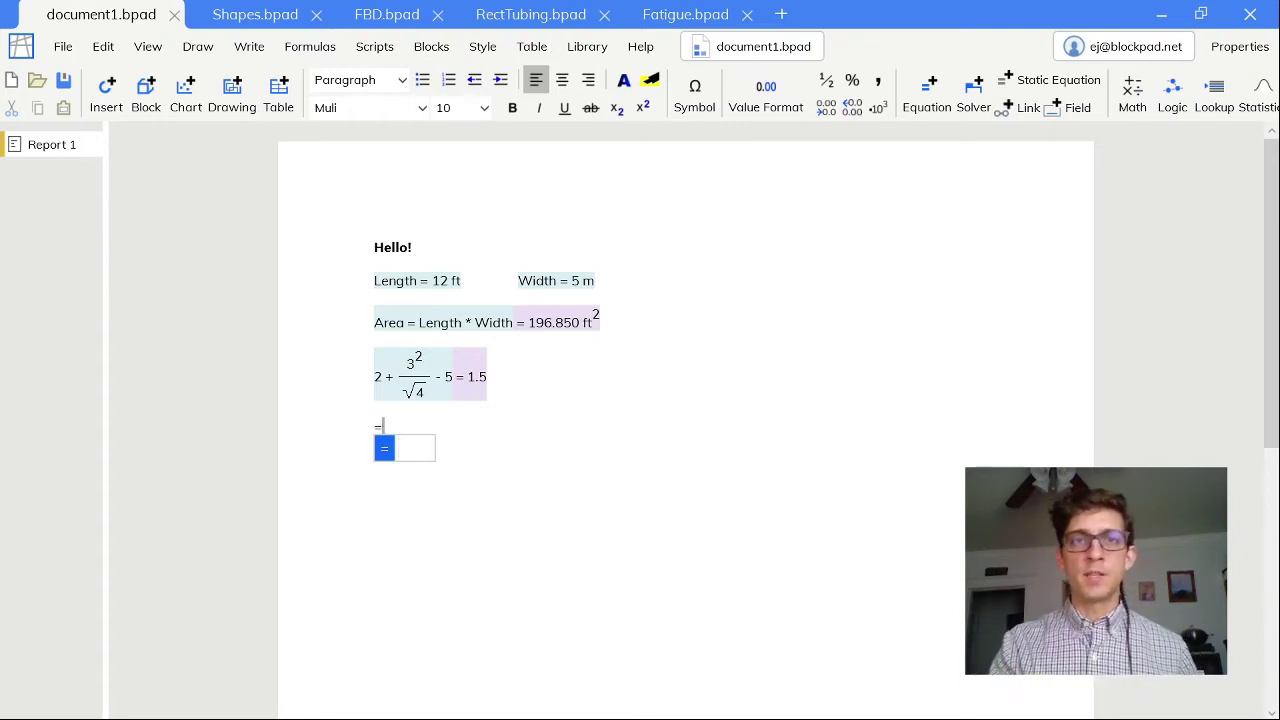
pyautogui.write('A_1')
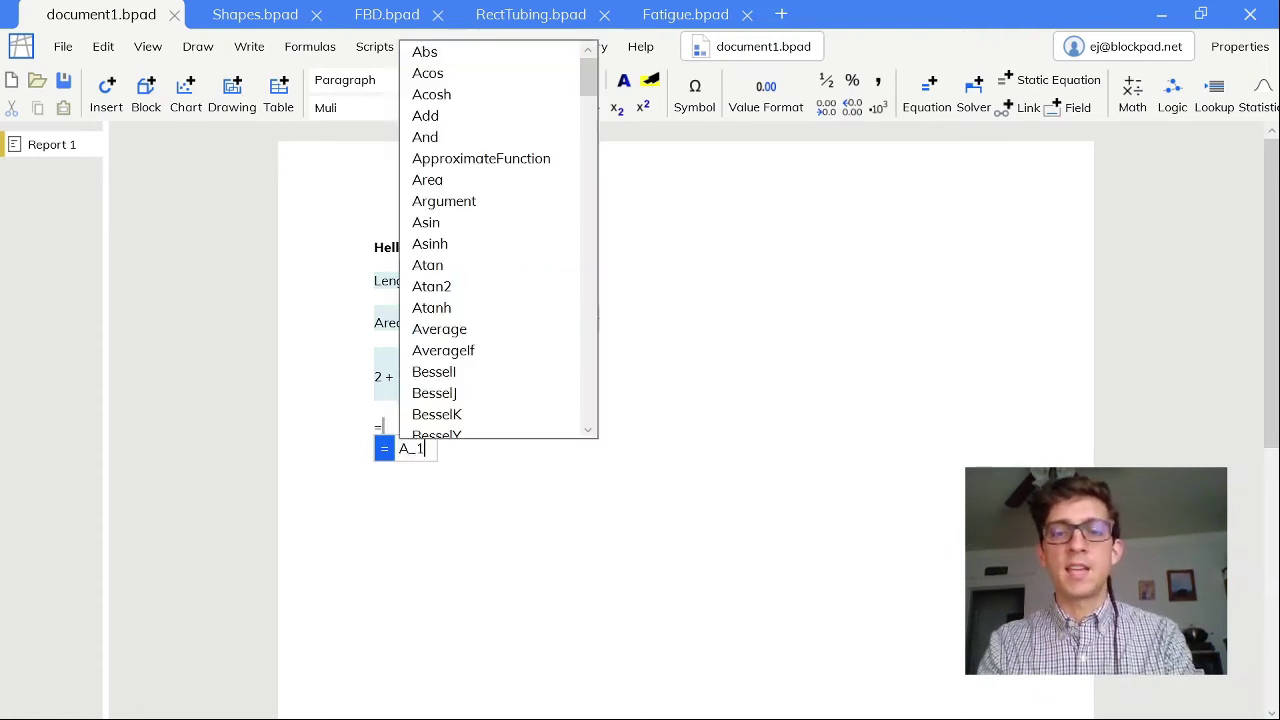
pyautogui.write(' =')
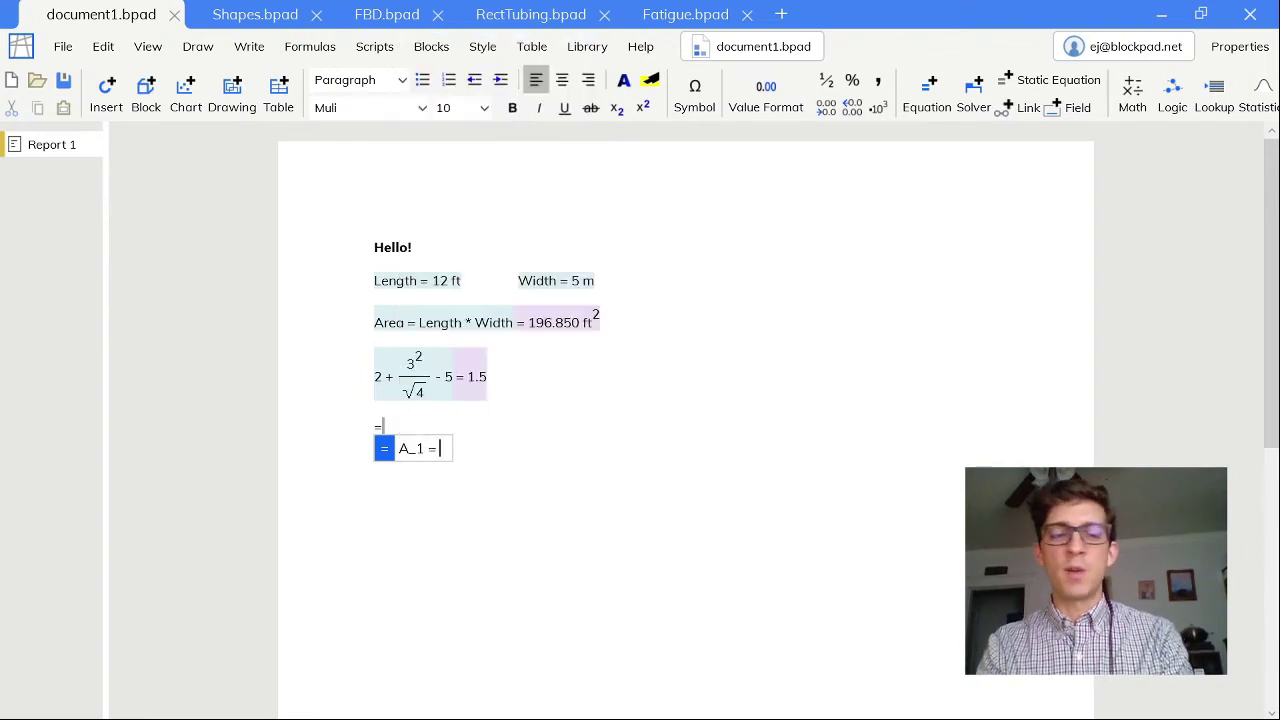
pyautogui.write(' 3 -')
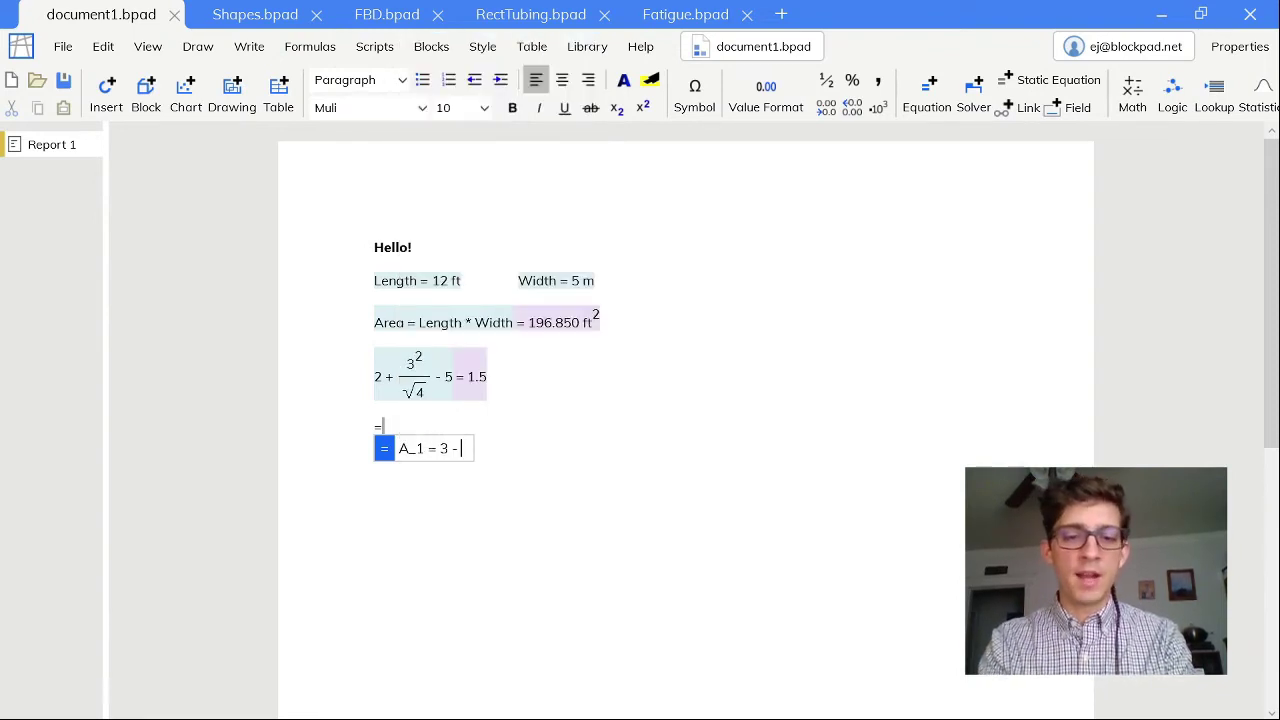
pyautogui.write(' 2/3')
pyautogui.press('Return')
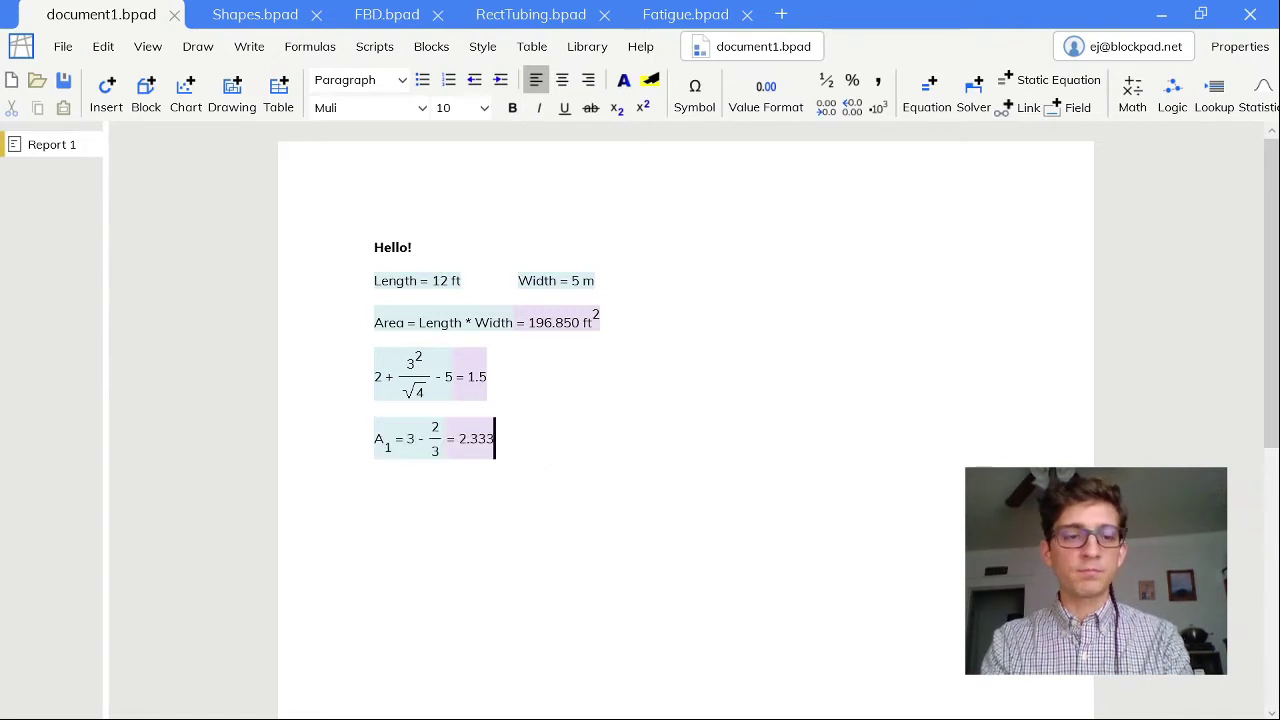
pyautogui.press('Tab')
pyautogui.press('Tab')
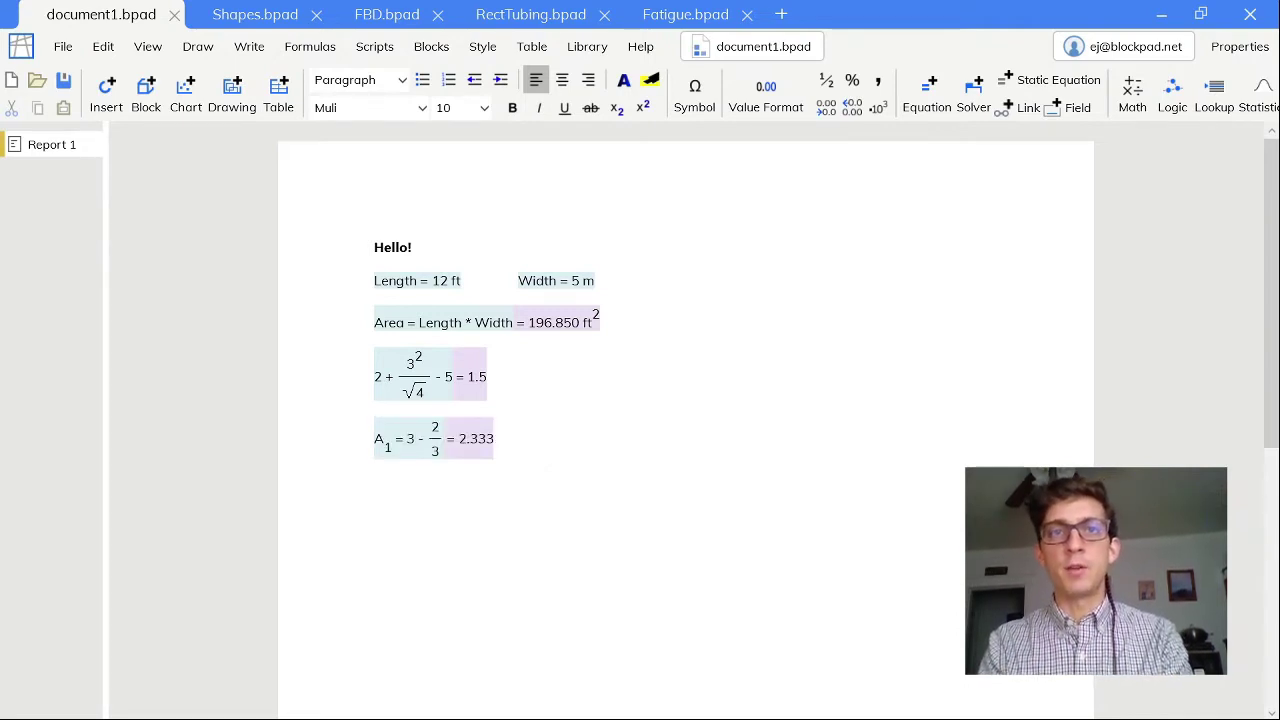
# - Add the equation A_1^2 - A_1 after the A_1 definition on the same line
pyautogui.write('=')
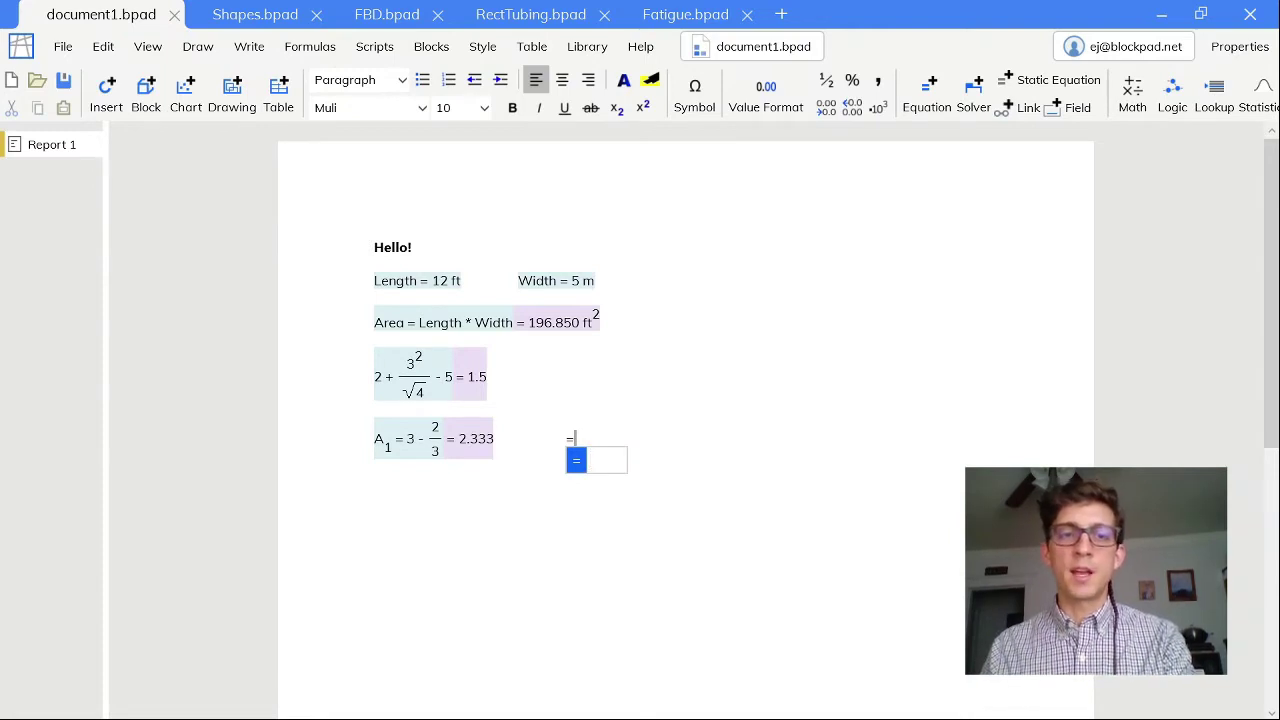
pyautogui.write('A_1^')
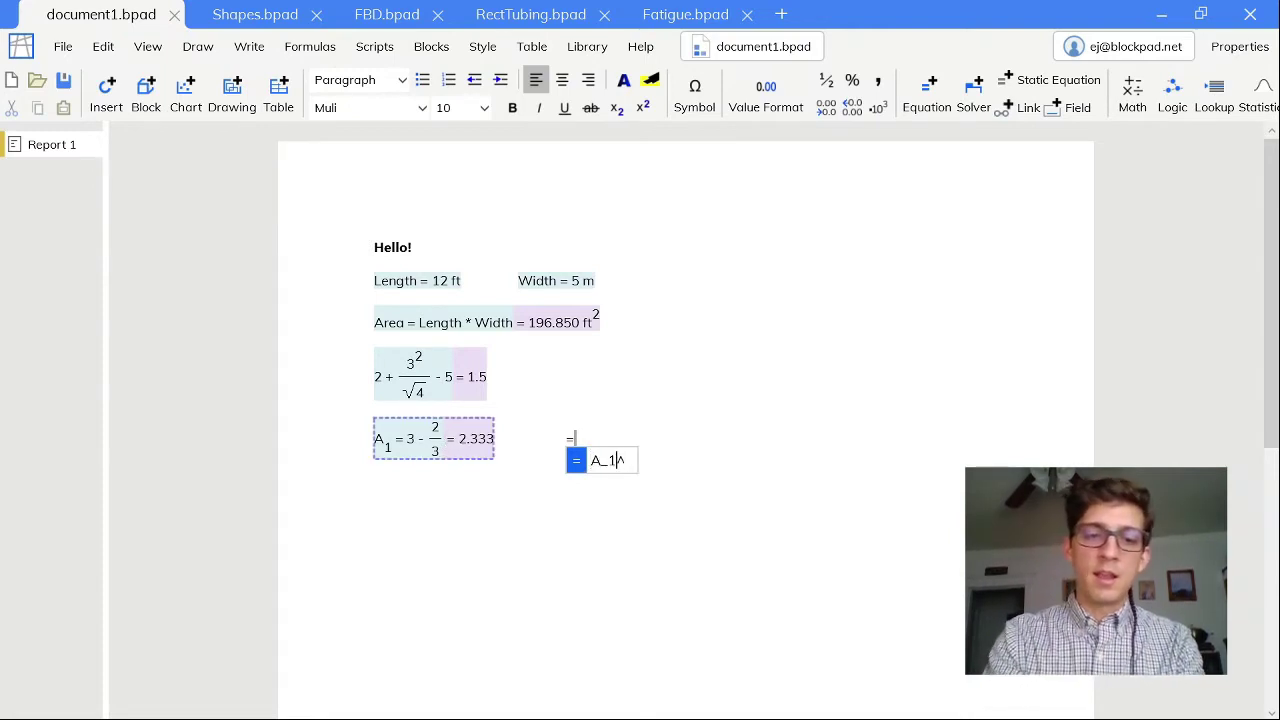
pyautogui.write('2')
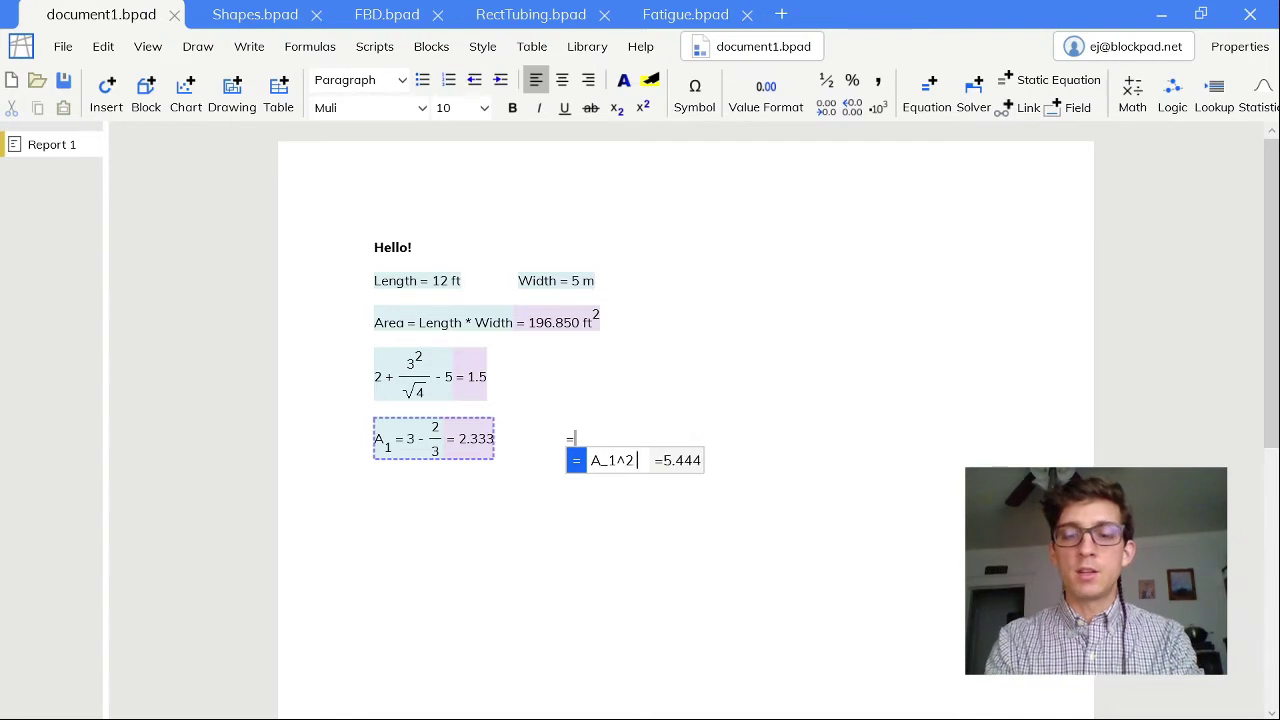
pyautogui.write(' - A_1')
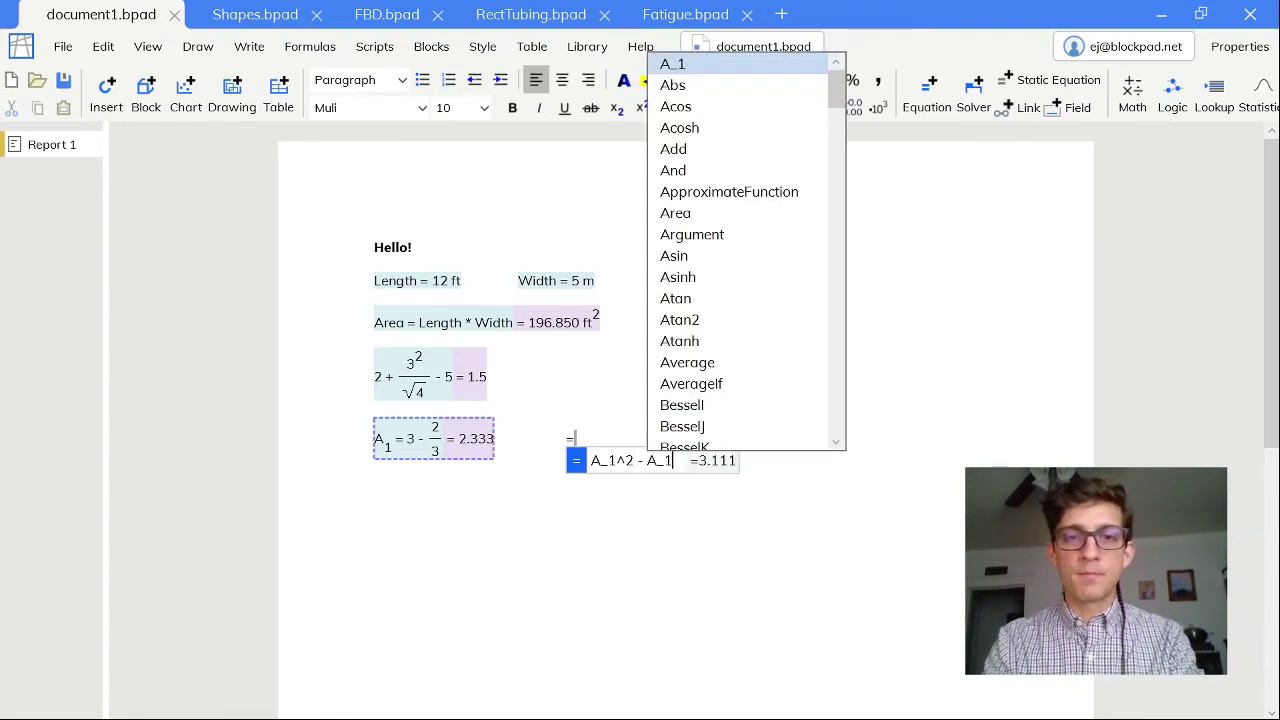
pyautogui.press('Return')
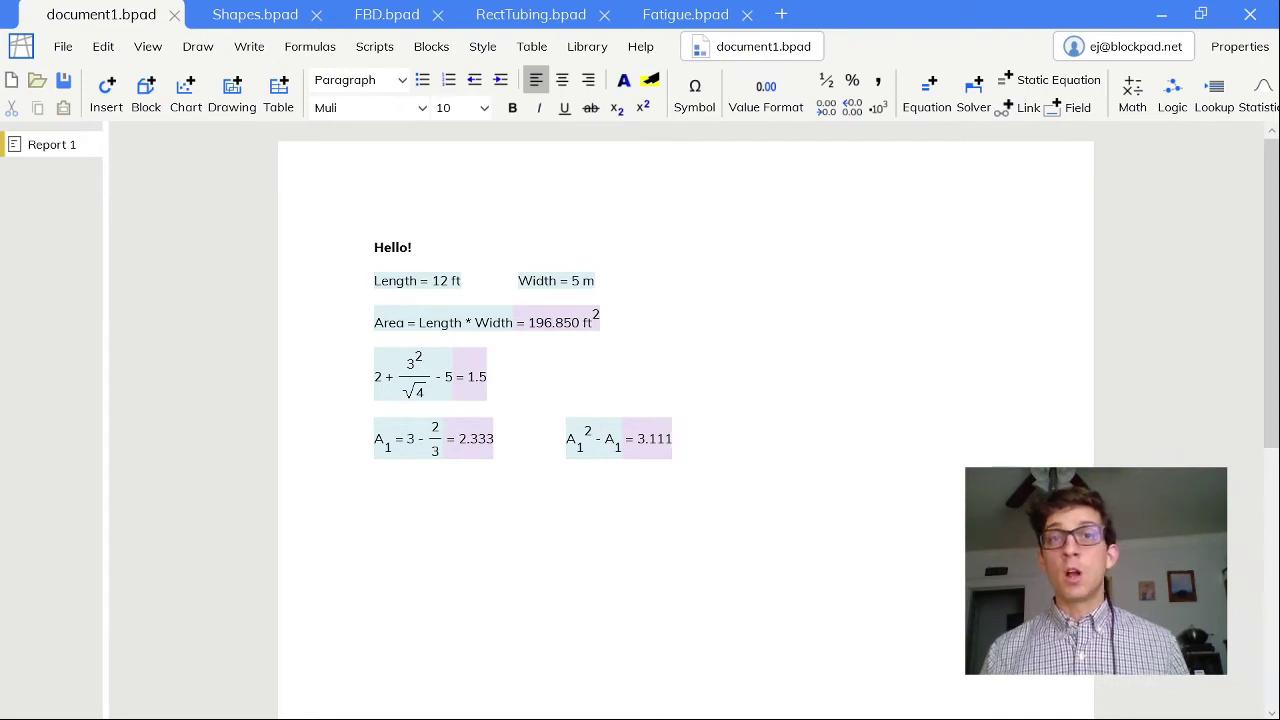
# - Assign the square-root expression to the variable B_1 by adding "B_1 =" in front of it
pyautogui.click(470, 397)
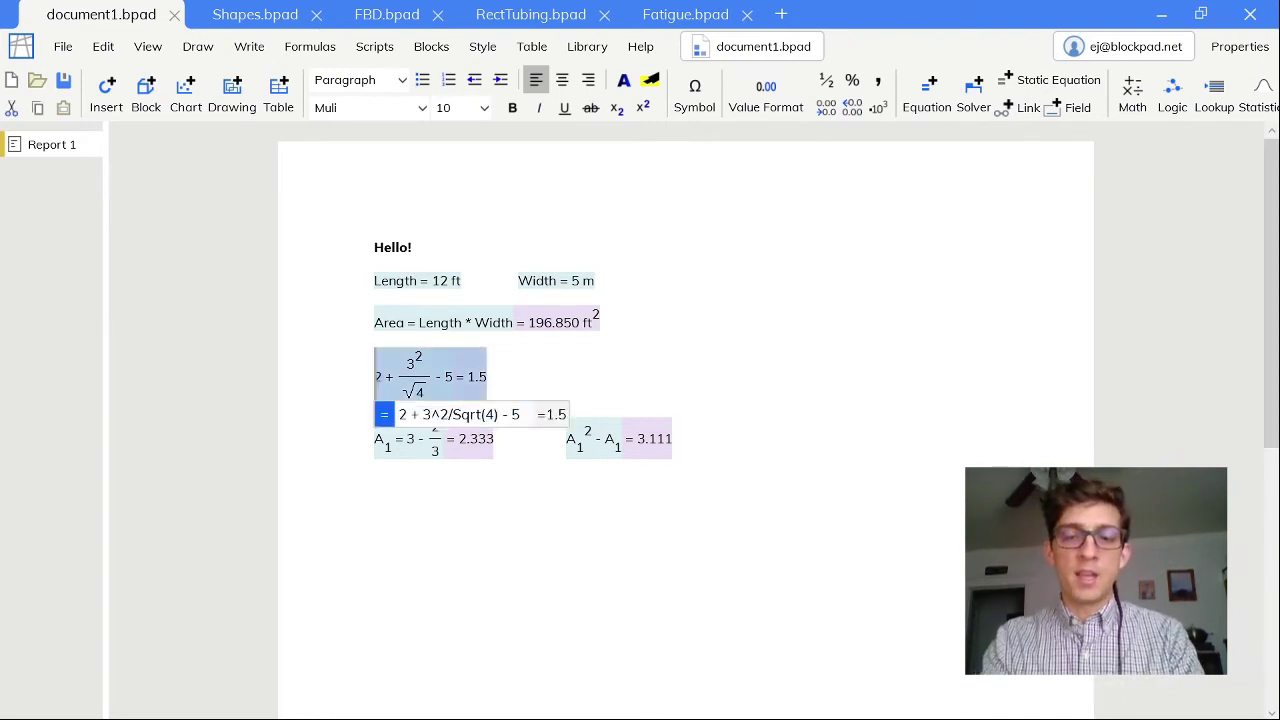
pyautogui.write('B_1')
pyautogui.write(' =')
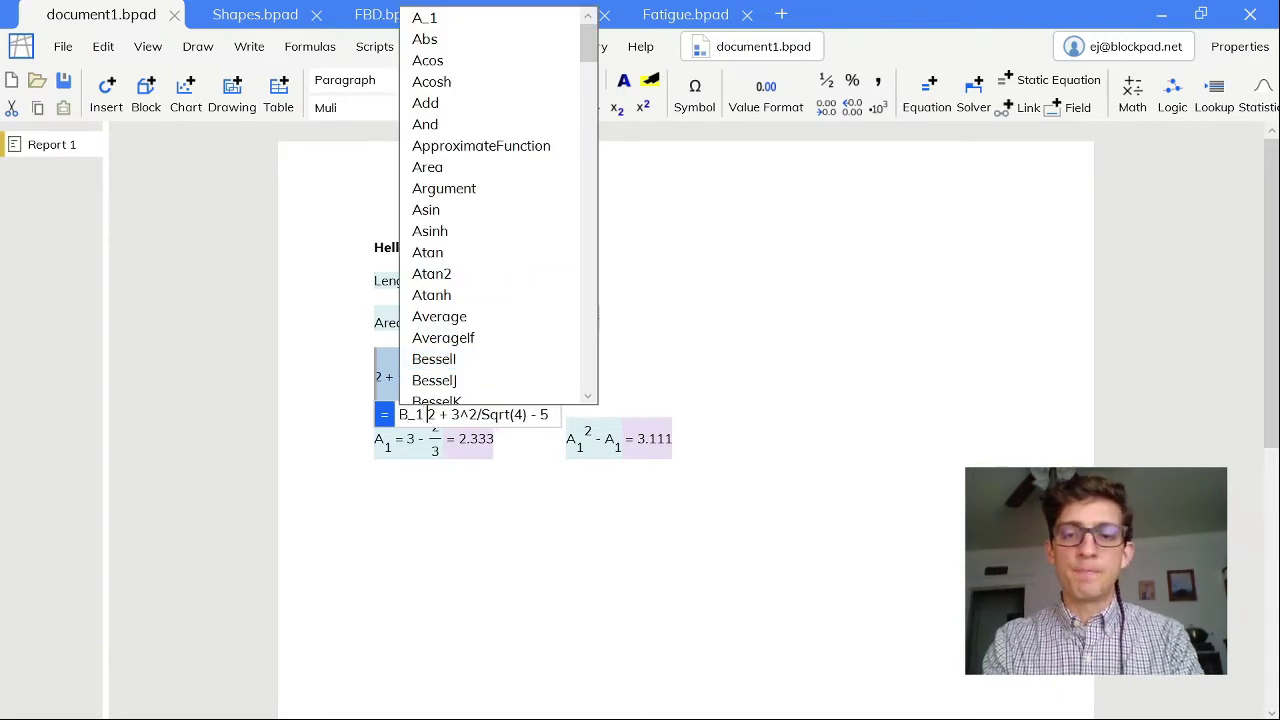
pyautogui.press('Return')
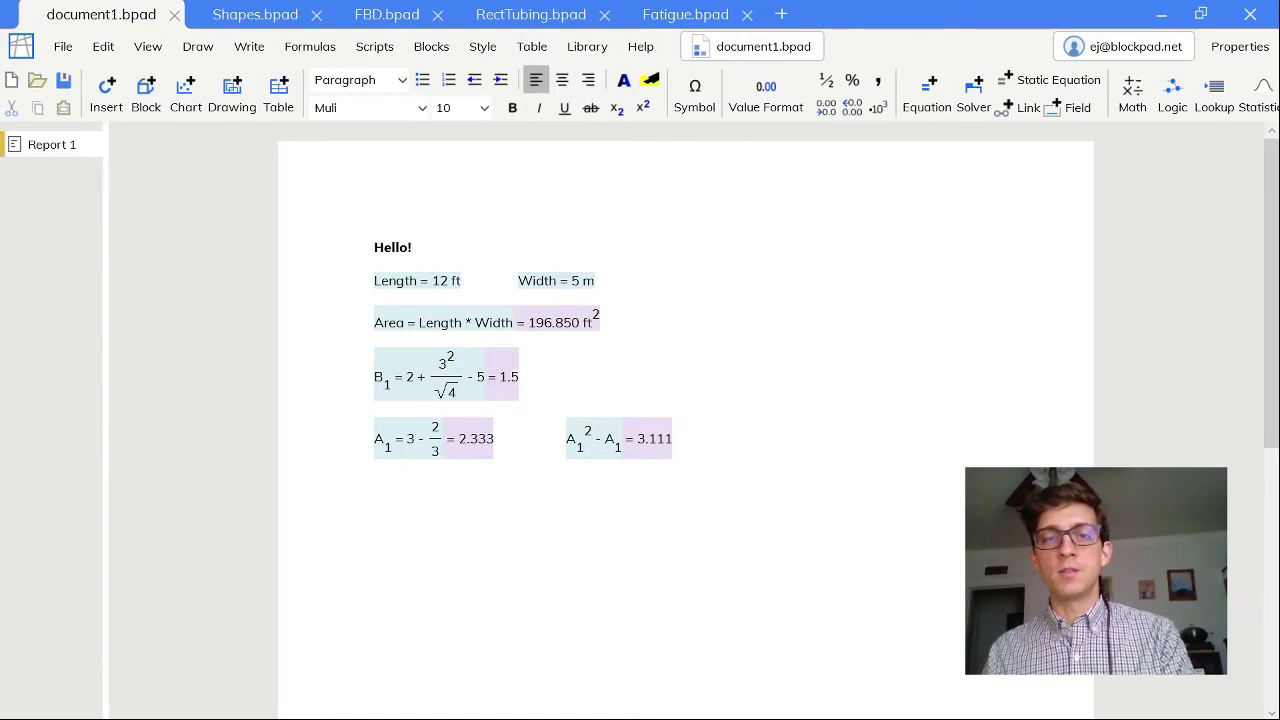
# - Add the equation A_1 + B_1 two tab spaces after the A_1^2 - A_1 equation, referencing the existing A_1 and B_1 equations
pyautogui.click(674, 439)
pyautogui.press('Tab')
pyautogui.press('Tab')
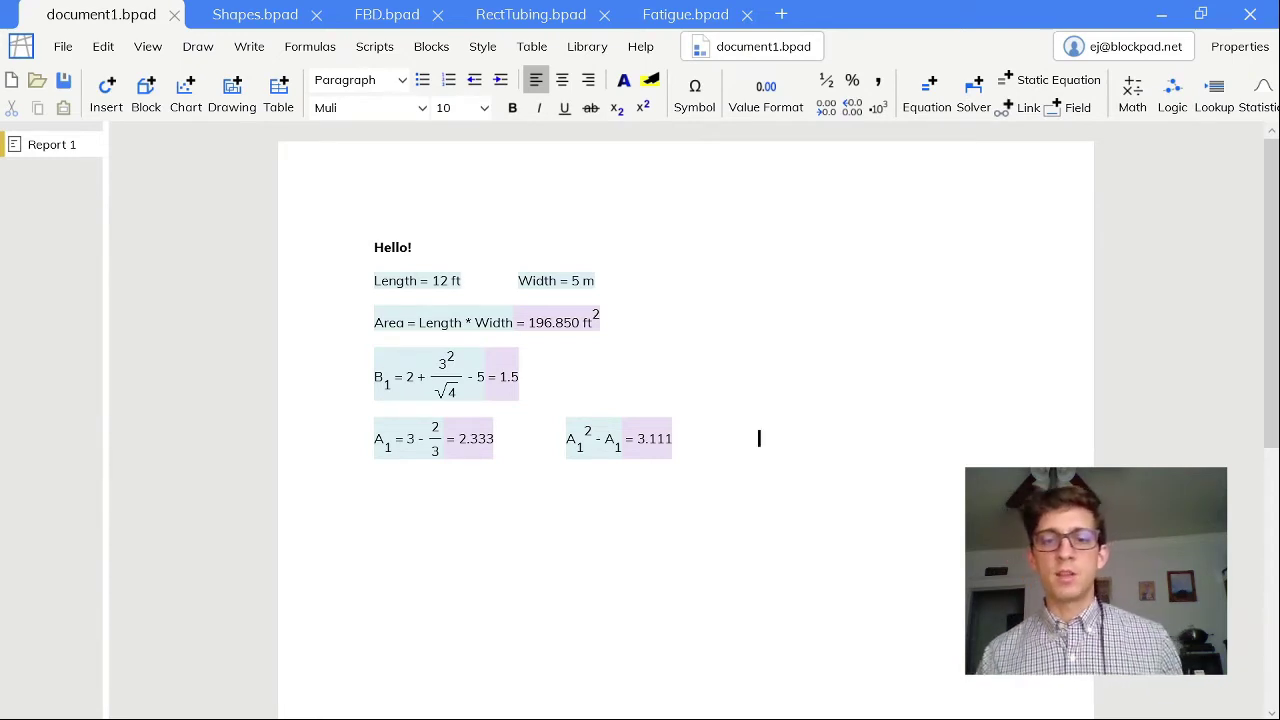
pyautogui.write('=')
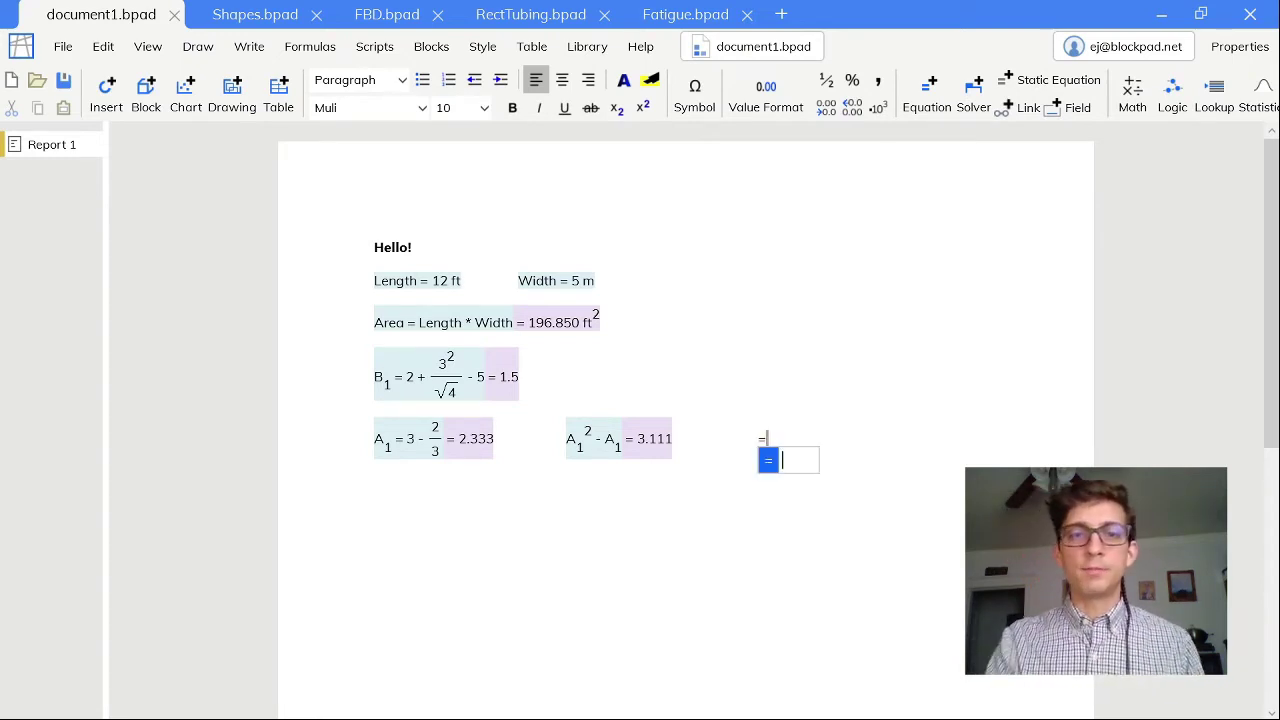
pyautogui.click(437, 462)
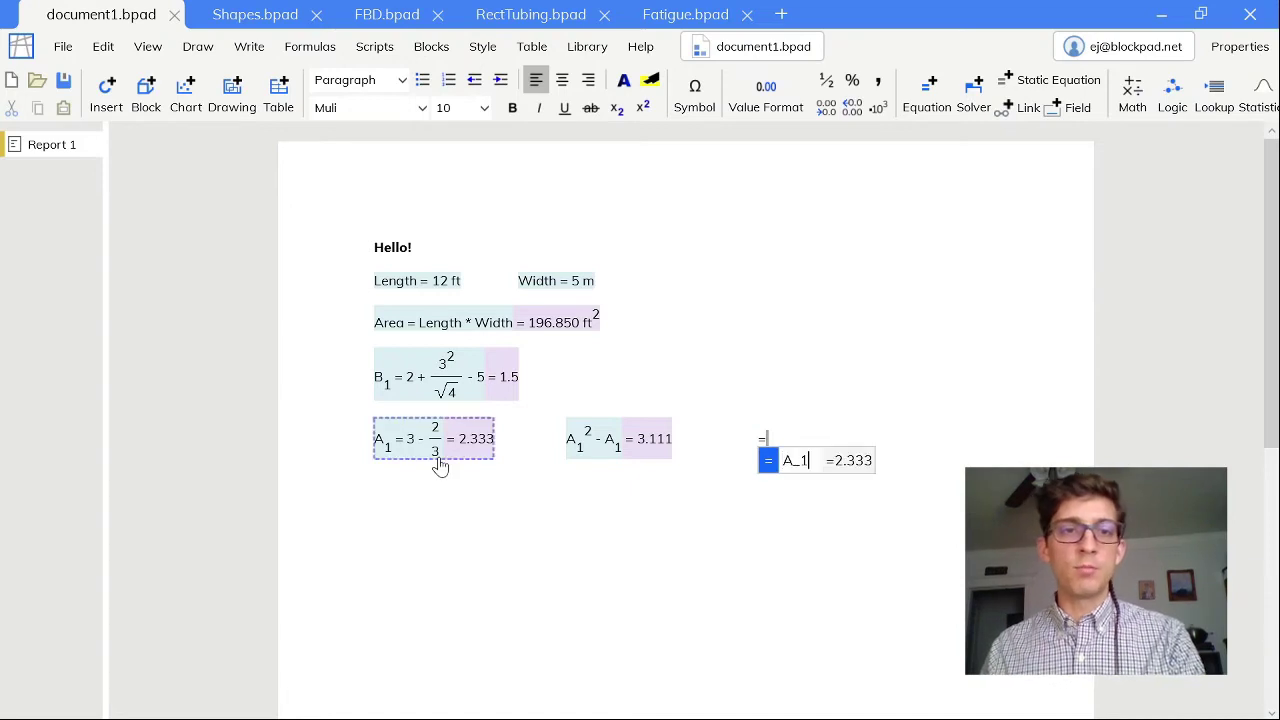
pyautogui.write('+')
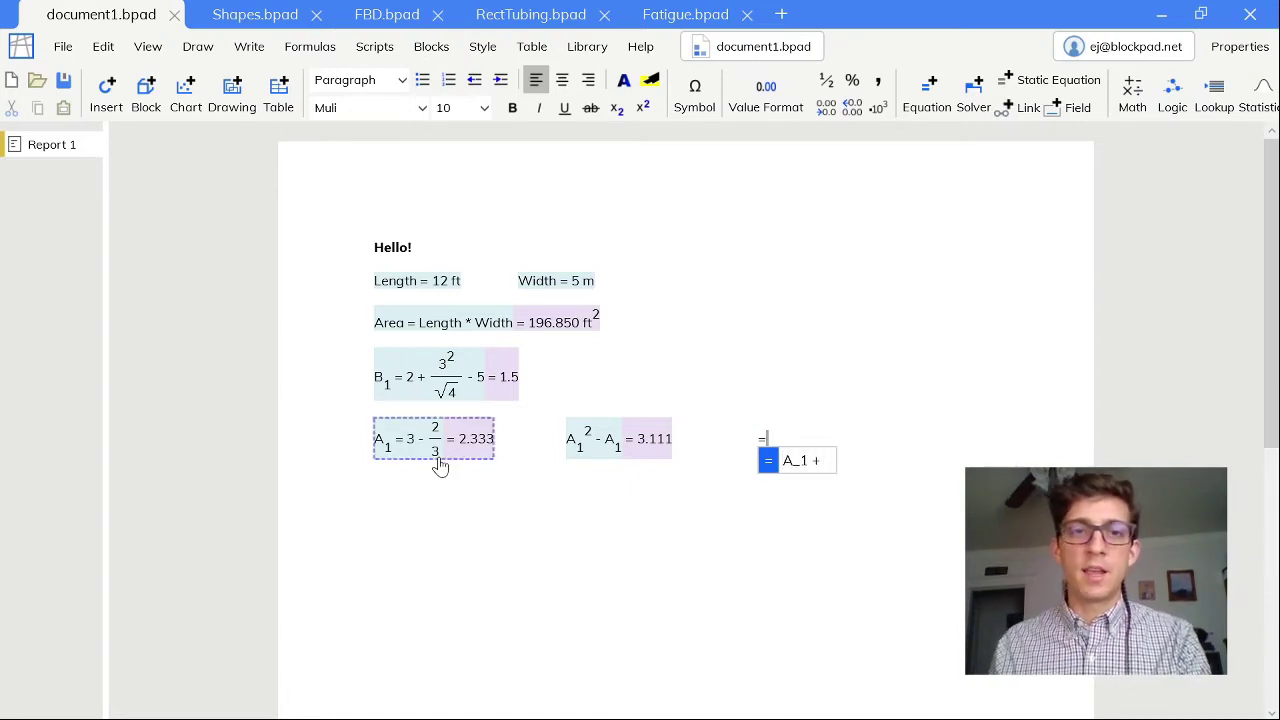
pyautogui.click(446, 391)
pyautogui.press('Return')
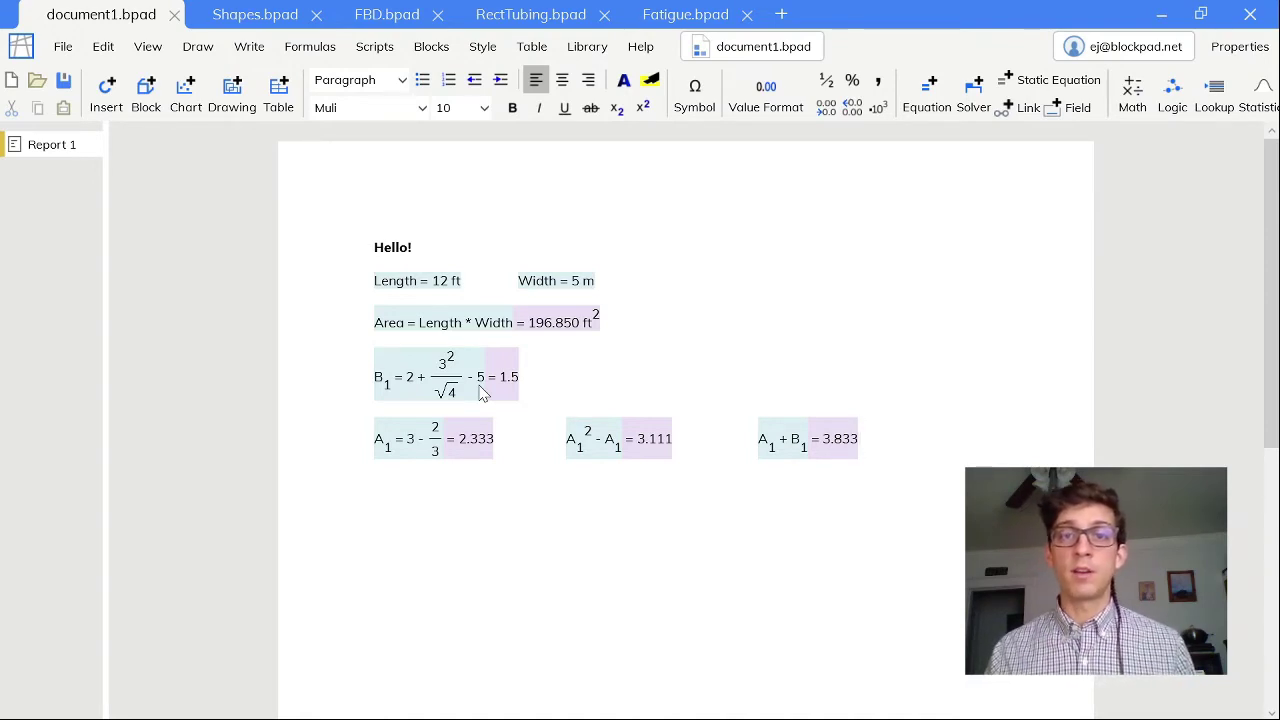
# - Define Mass = 5 kg on a new line below the A_1 equations
pyautogui.press('Return')
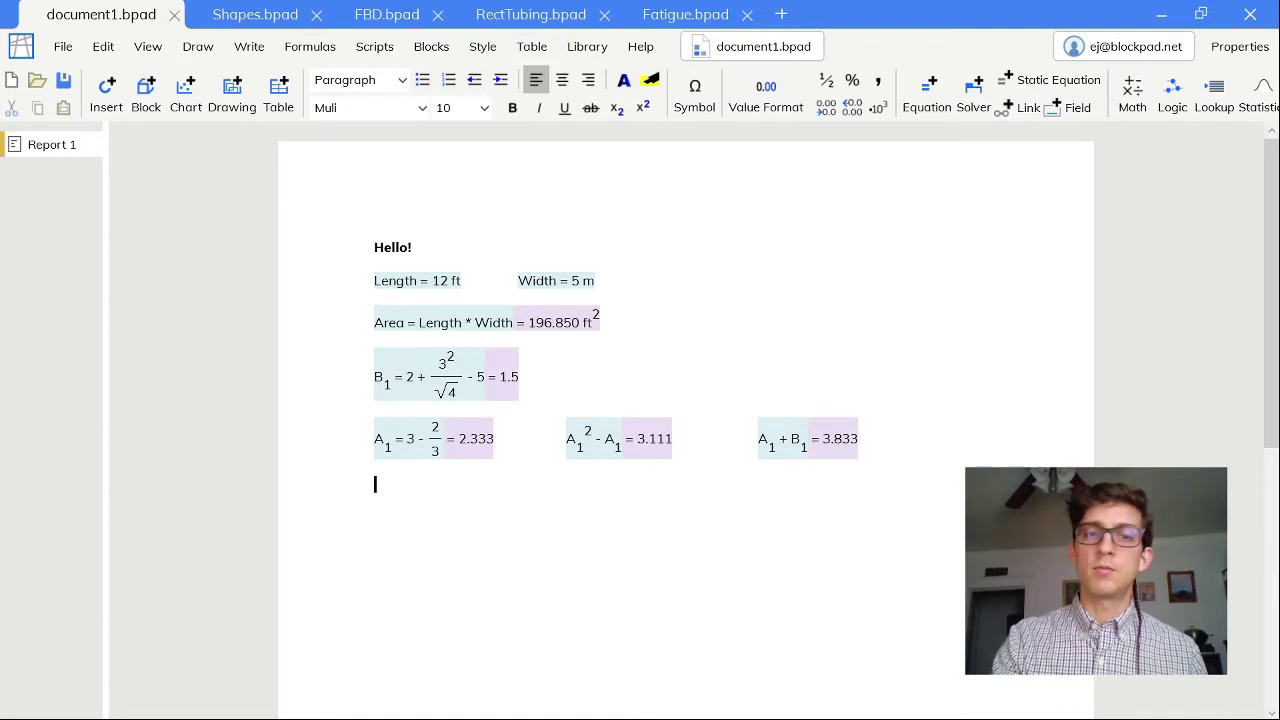
pyautogui.write('=')
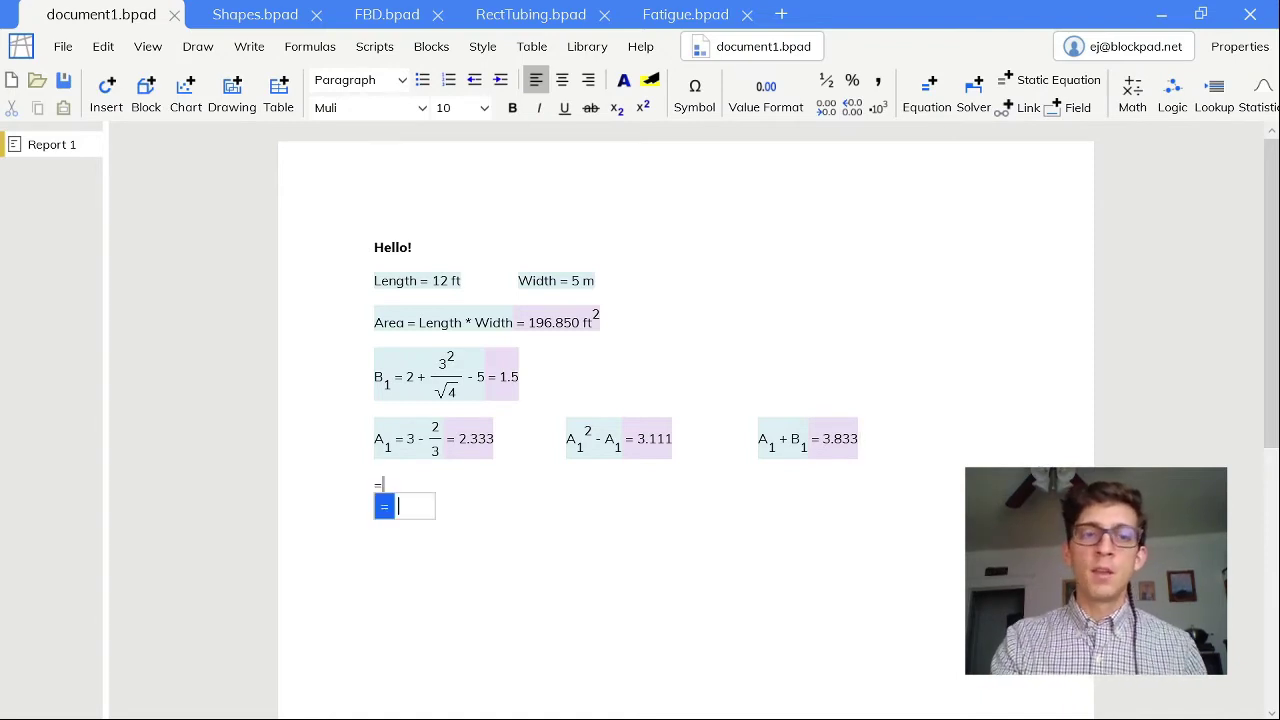
pyautogui.write('Mass =')
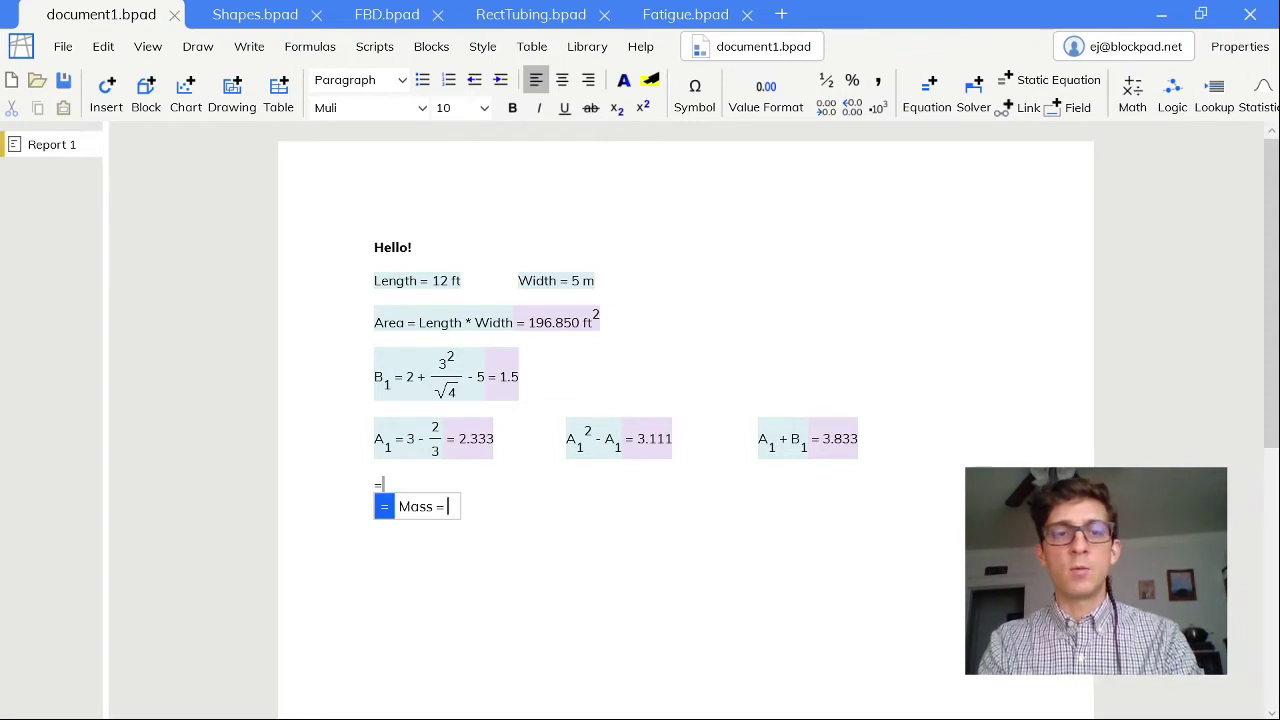
pyautogui.write('5 ')
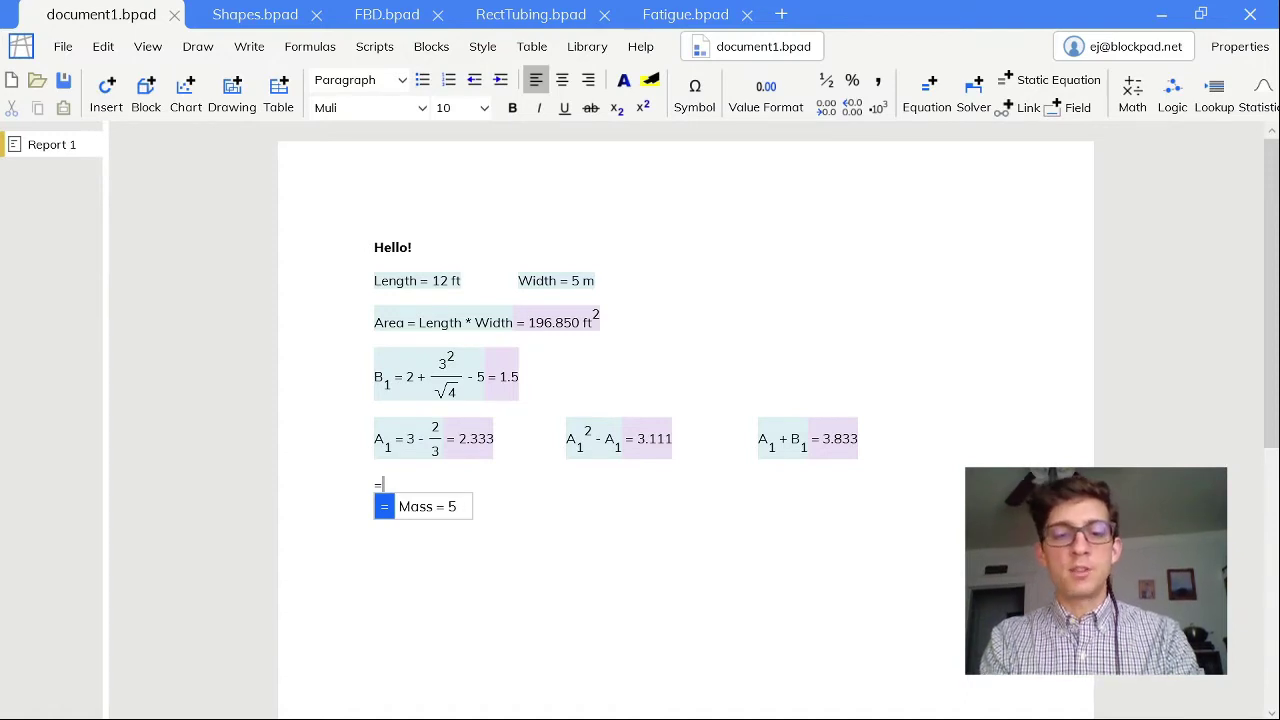
pyautogui.write('kg')
pyautogui.press('Return')
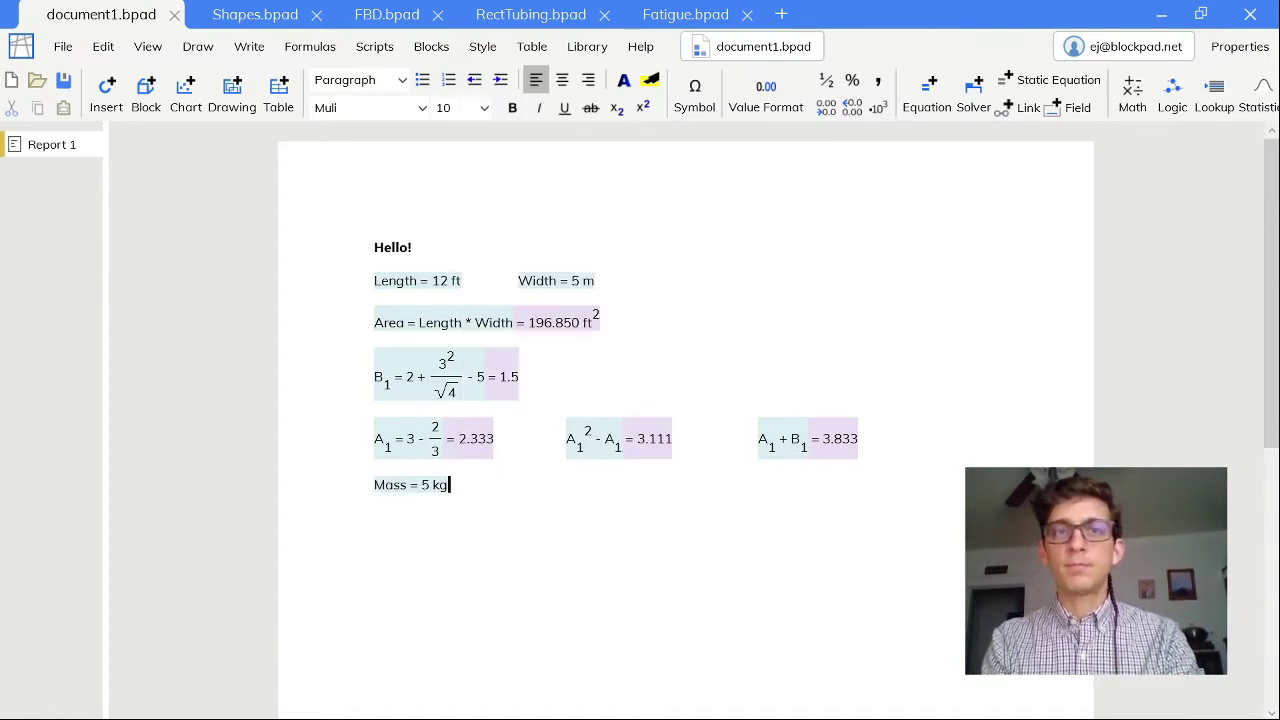
# - Define Force = 7 N two tab spaces after the Mass equation
pyautogui.press('Tab')
pyautogui.press('Tab')
pyautogui.write('=')
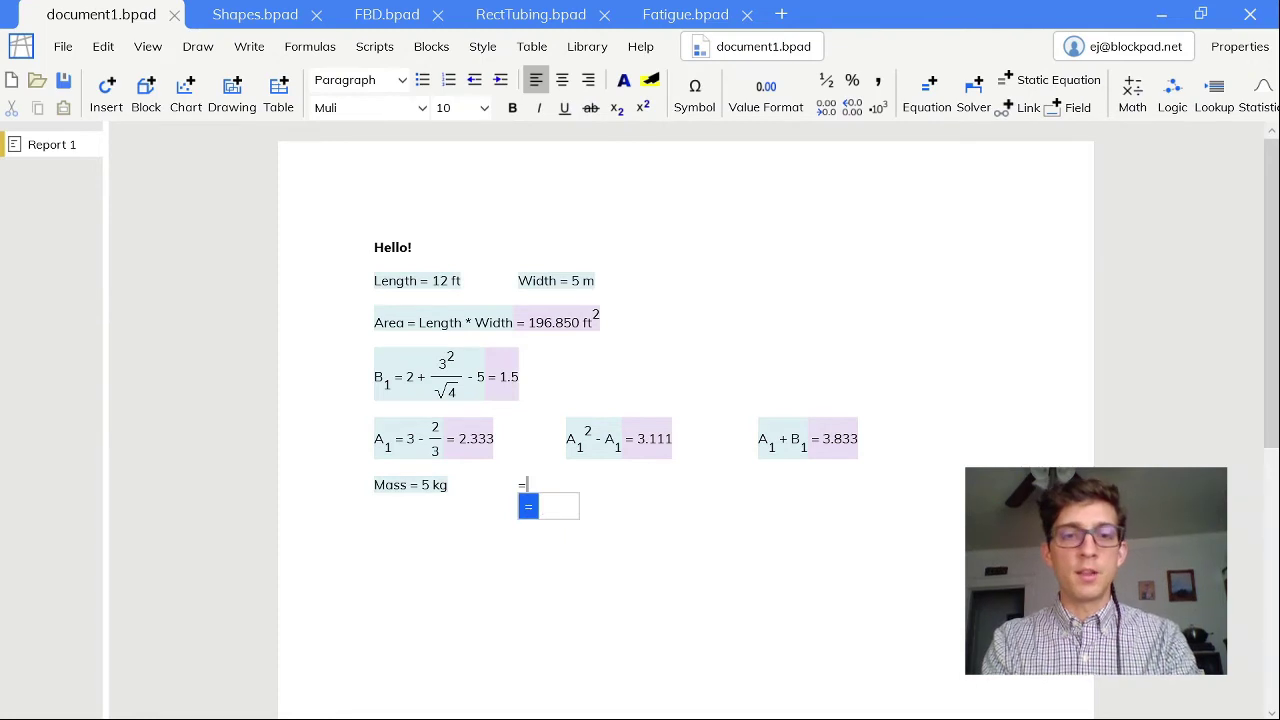
pyautogui.write('Force =')
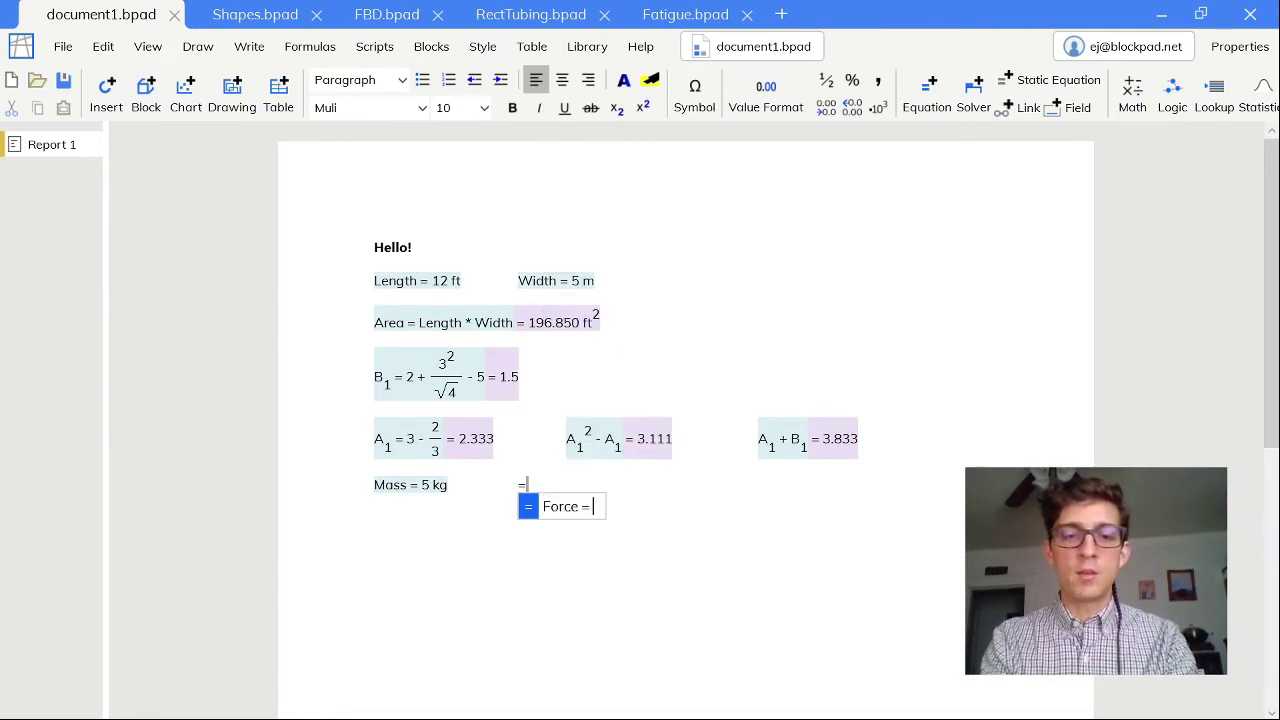
pyautogui.write(' 7 N')
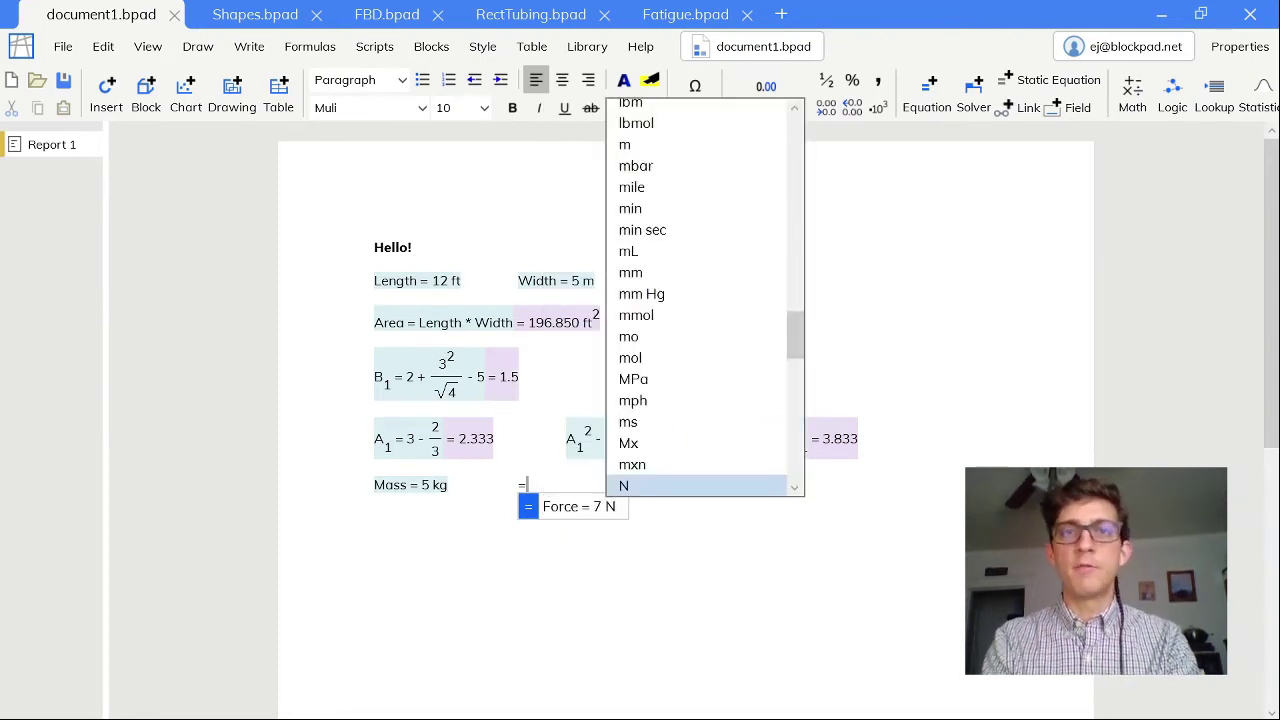
pyautogui.press('Return')
# - Define Time = 3 min one tab space after the Force equation
pyautogui.press('Tab')
pyautogui.write('=')
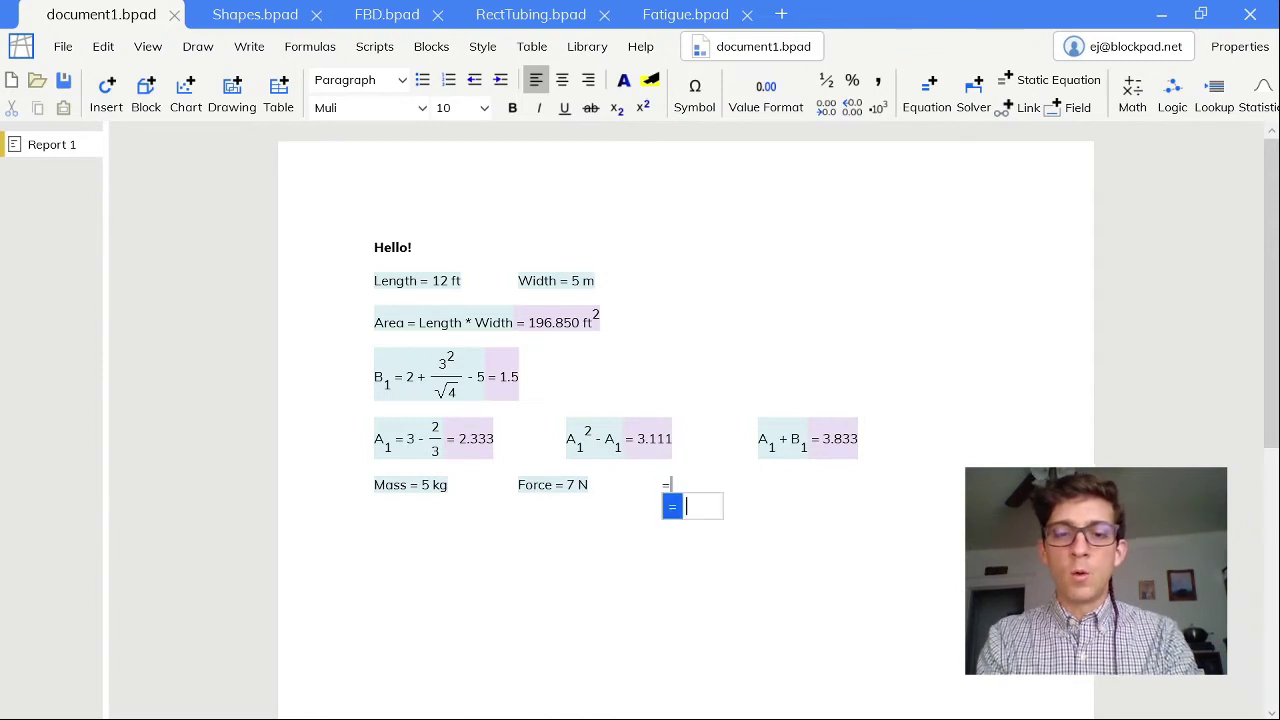
pyautogui.write('Time = ')
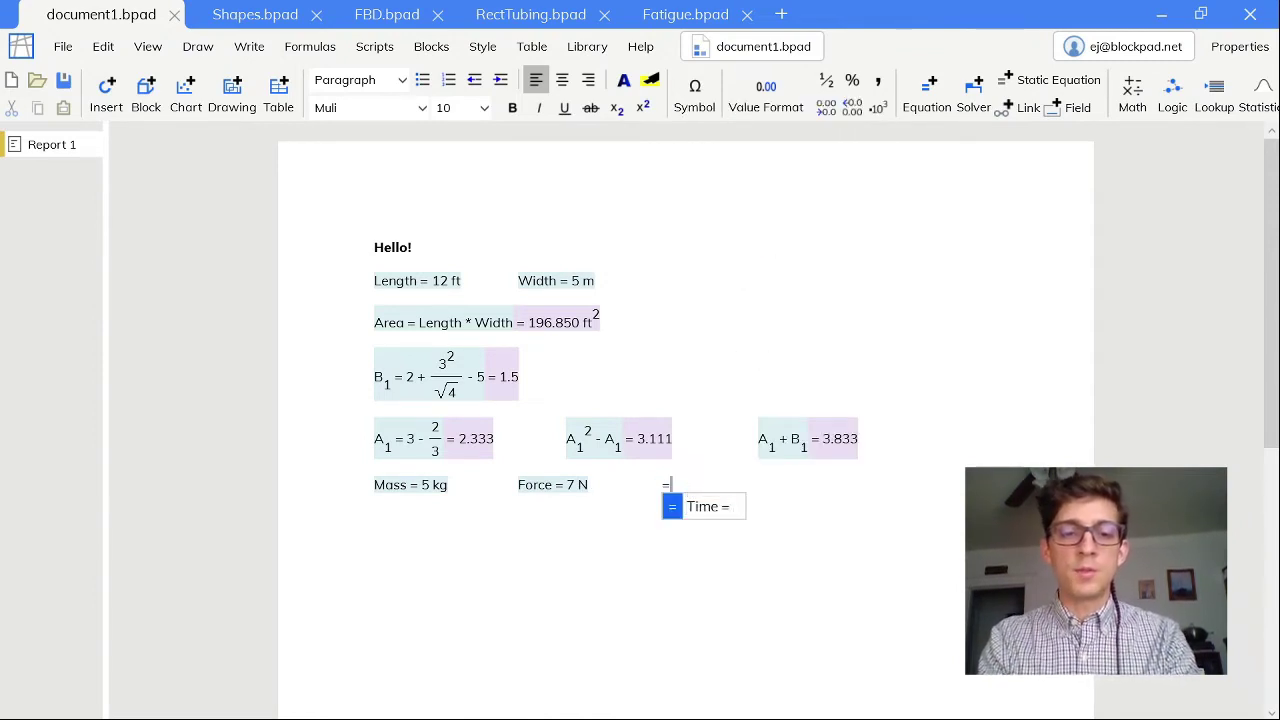
pyautogui.write('3 min')
pyautogui.press('Return')
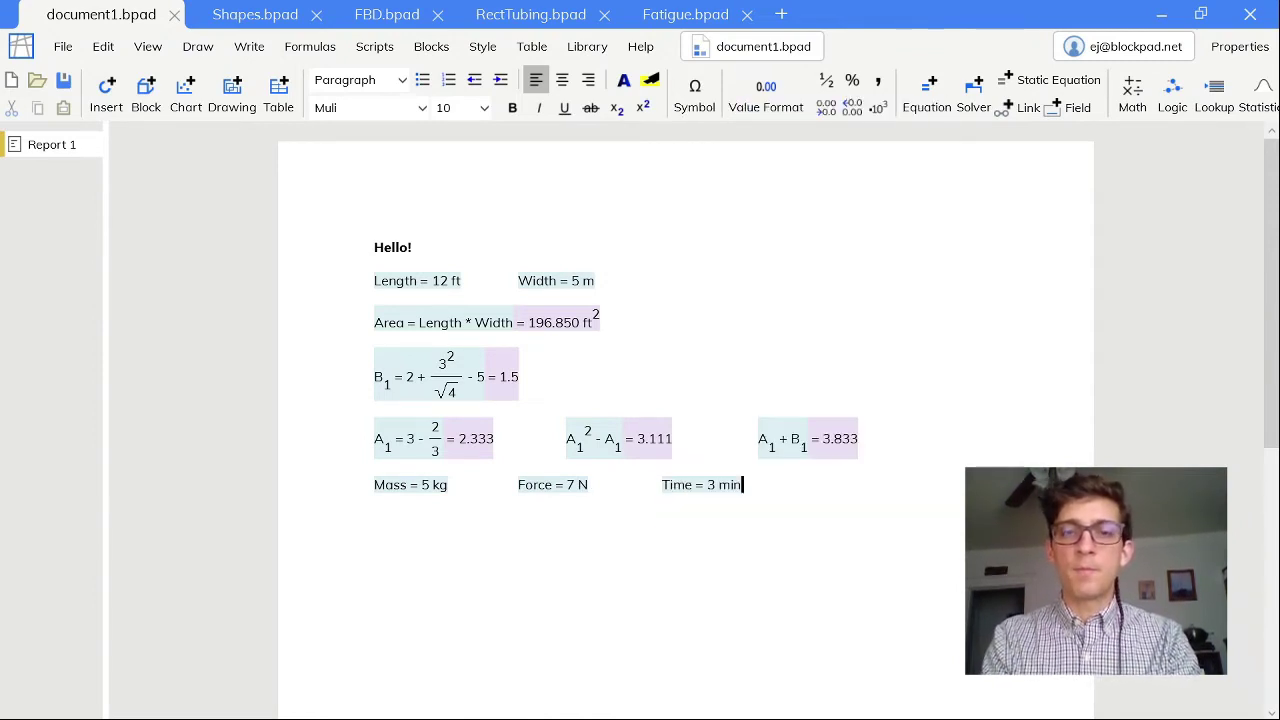
# - Define Speed = 5 ft/min on a new line below the Mass equation
pyautogui.press('Return')
pyautogui.press('Return')
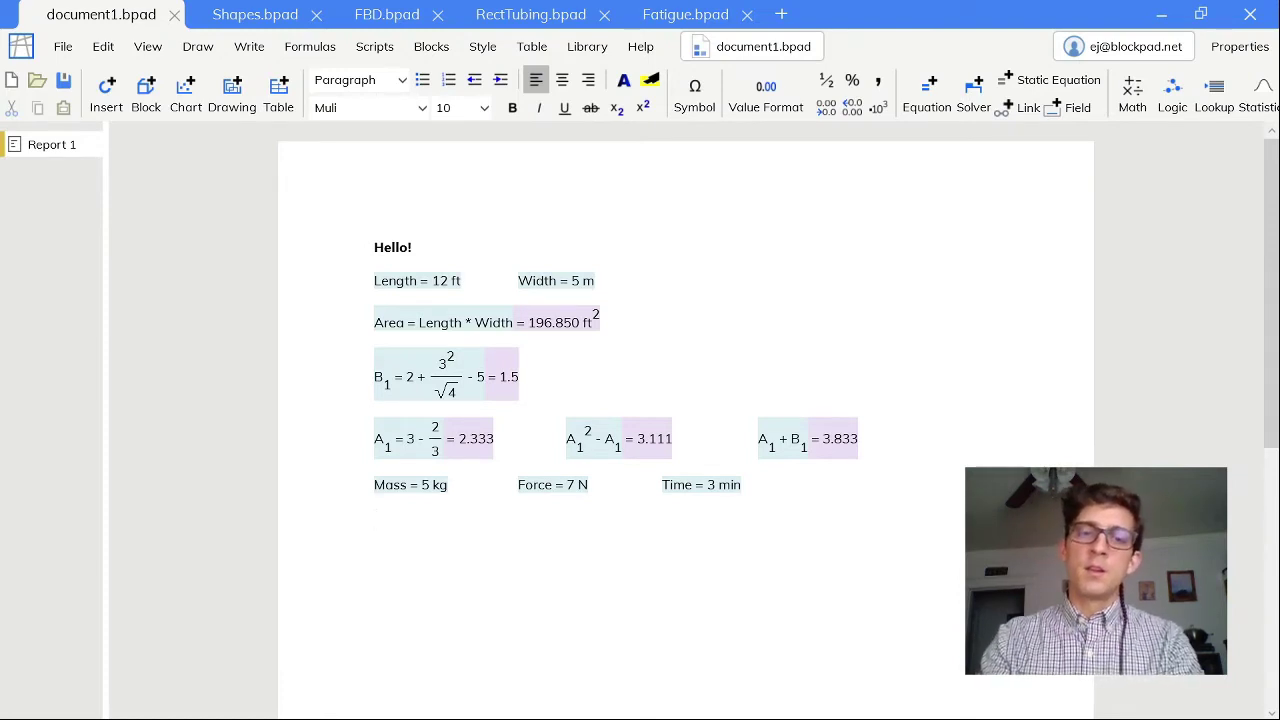
pyautogui.write('=S')
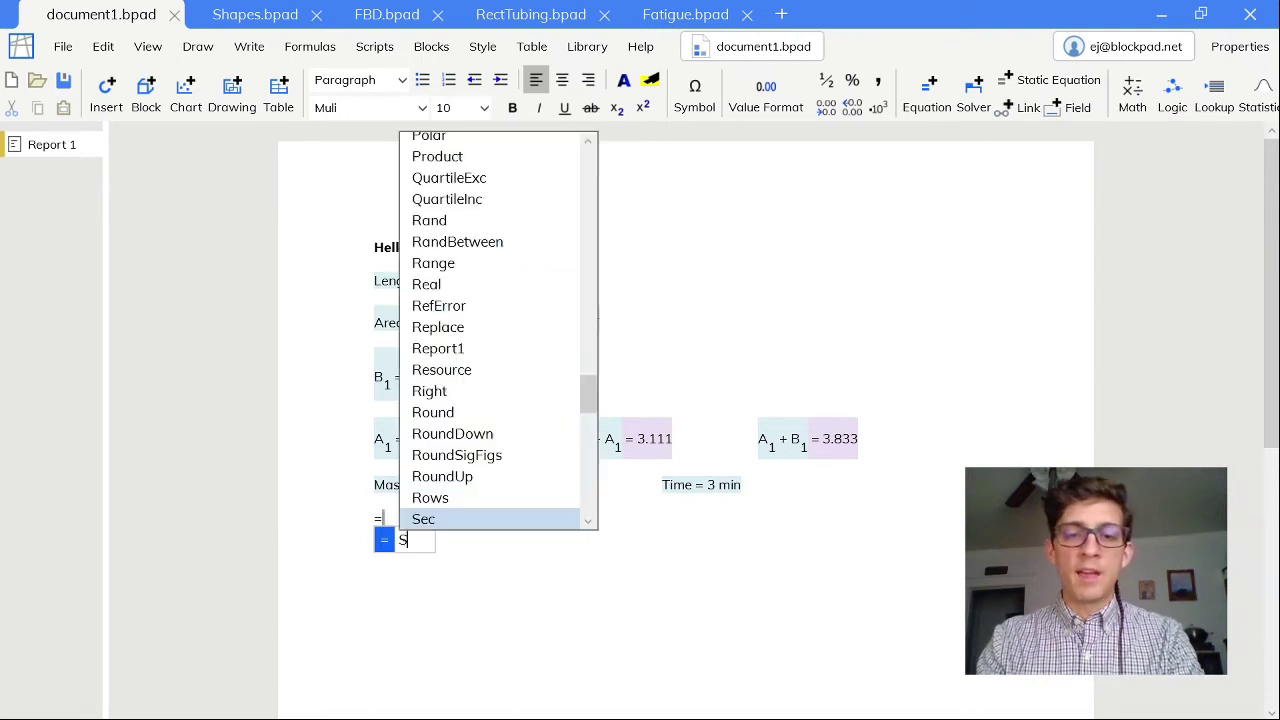
pyautogui.write('peed =5')
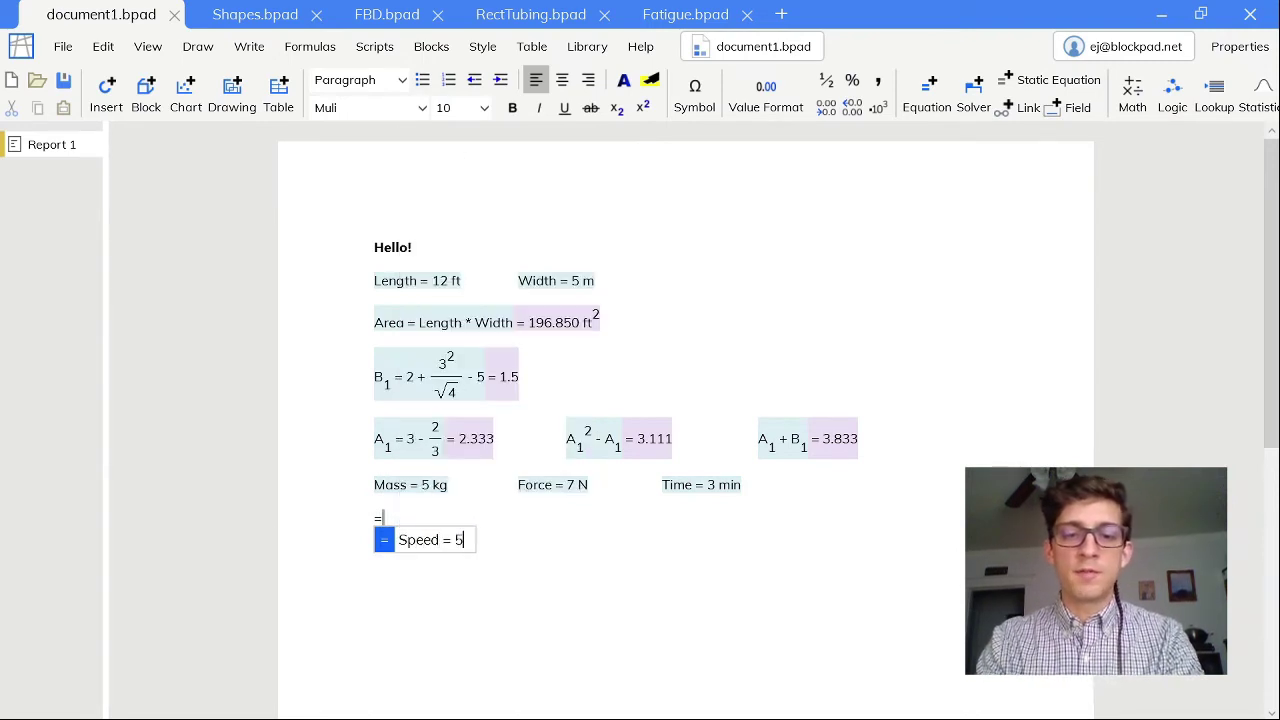
pyautogui.write(' ft')
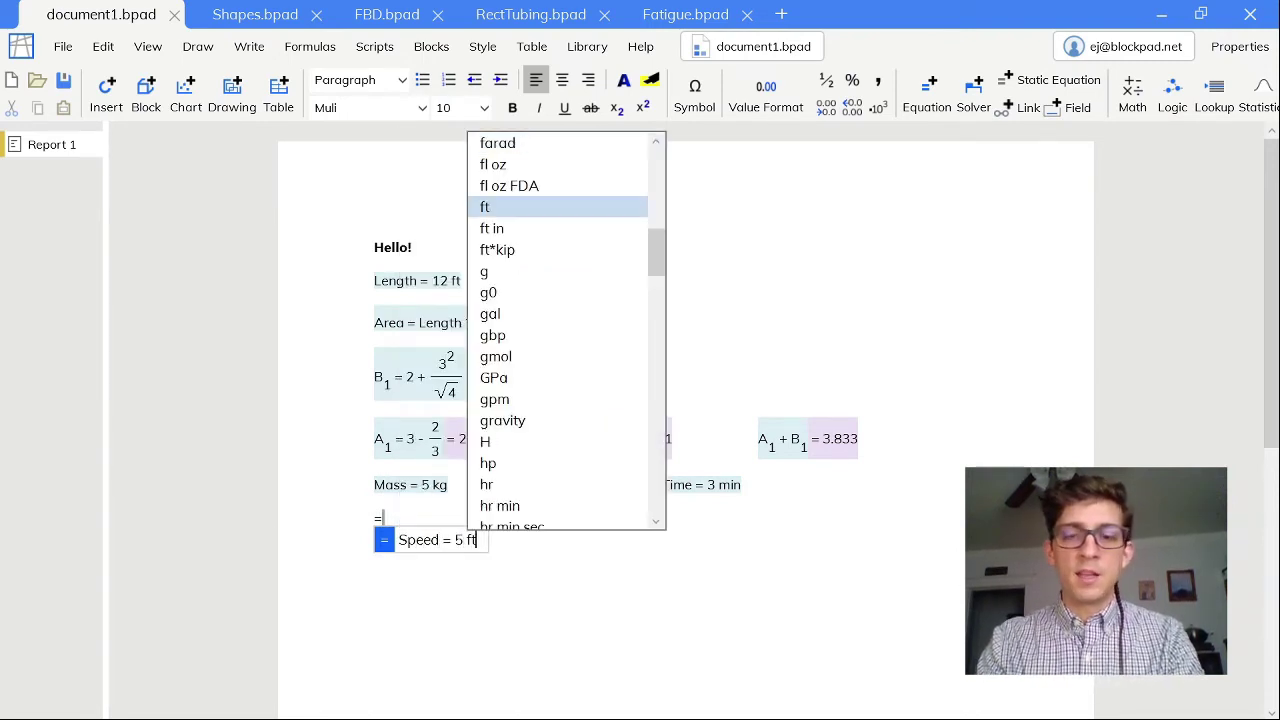
pyautogui.write('/min')
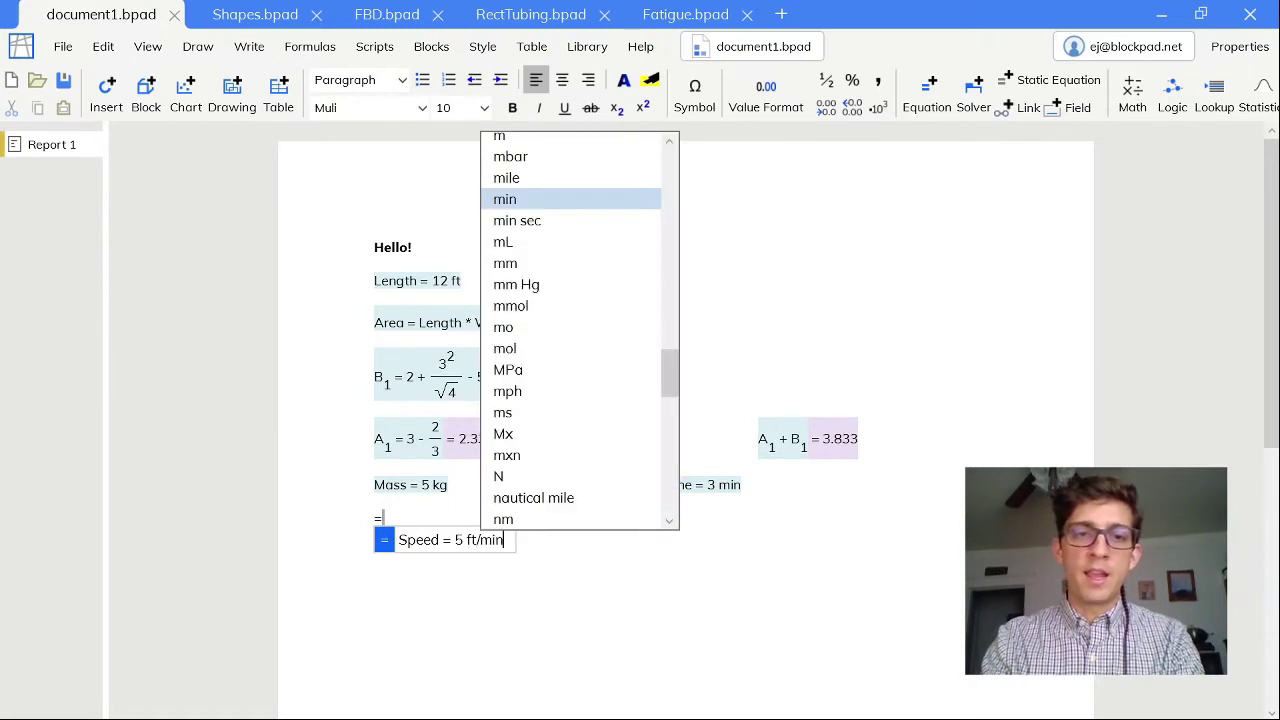
pyautogui.press('Return')
# - Define Torque = 4 ft*lb one tab space after the Speed equation, leaving a tab space after it
pyautogui.press('Tab')
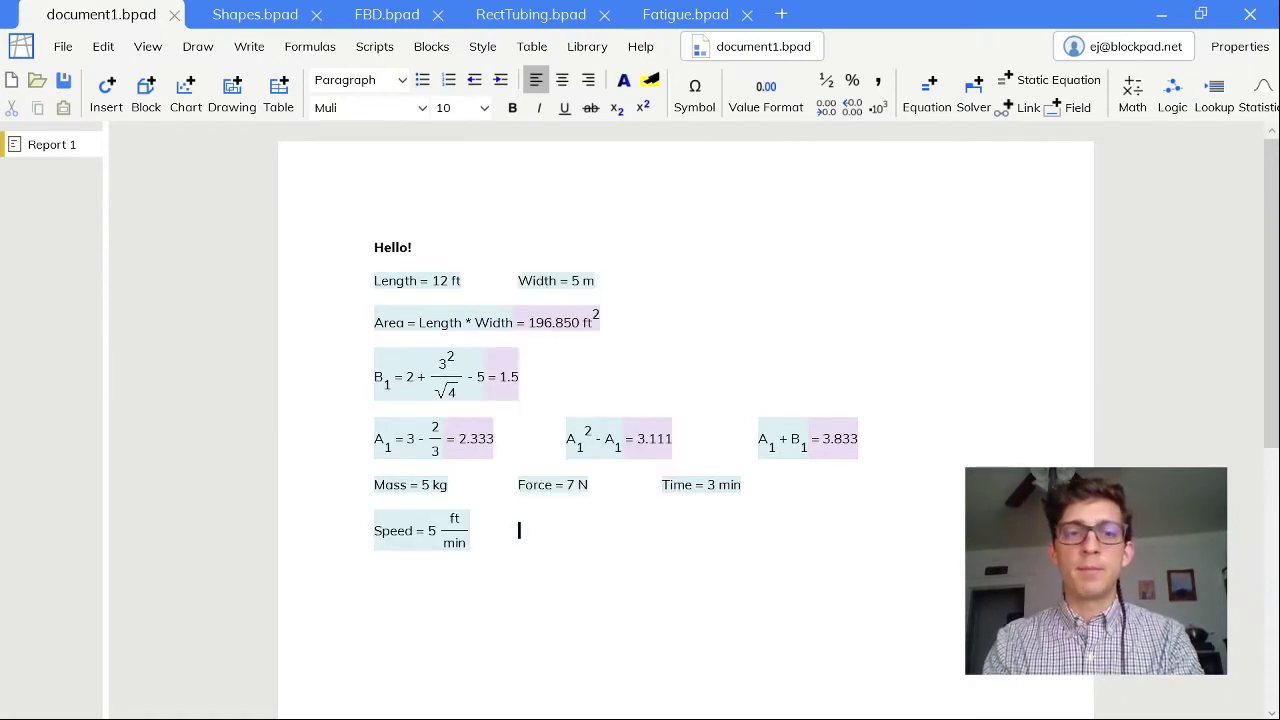
pyautogui.write('=')
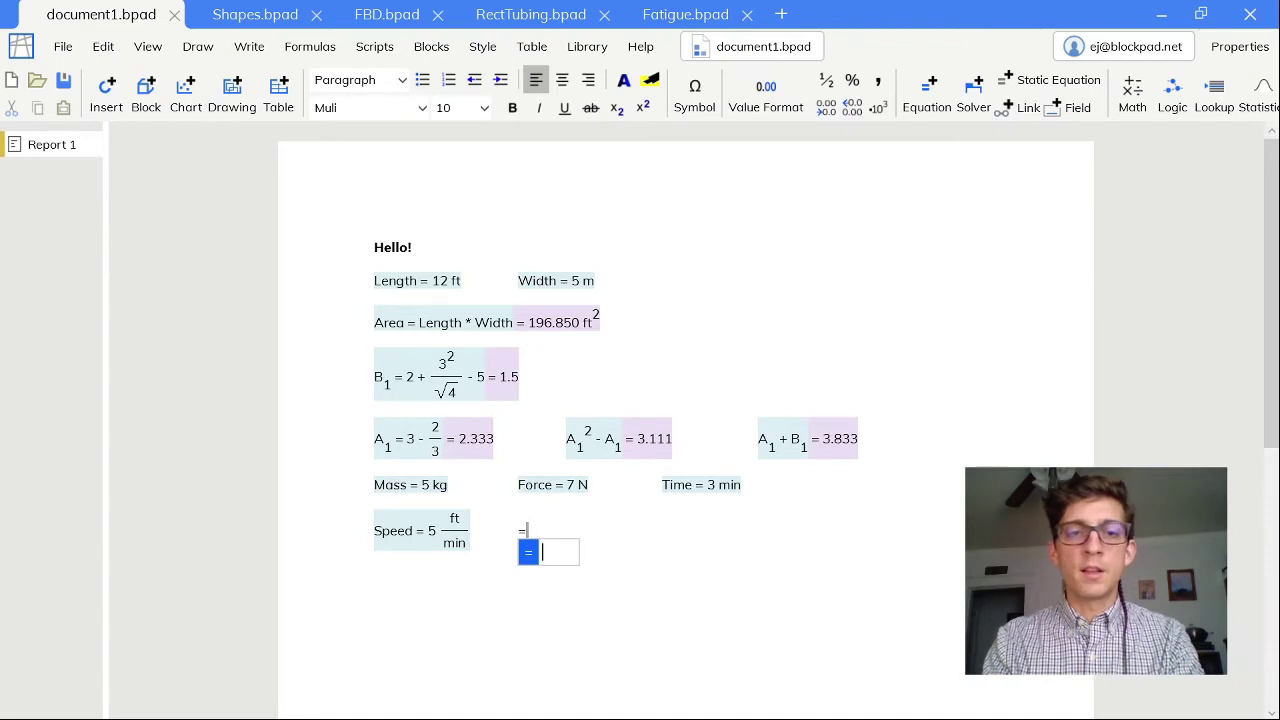
pyautogui.write('Tor')
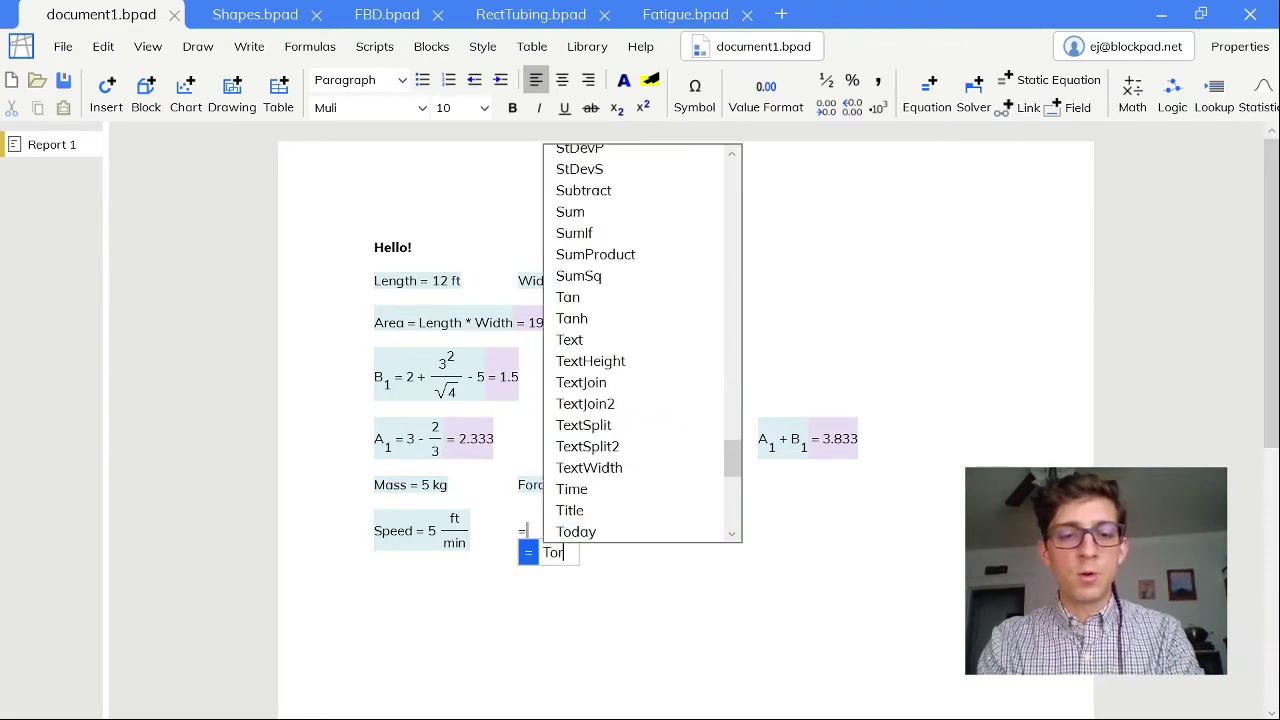
pyautogui.write('que = 4 ')
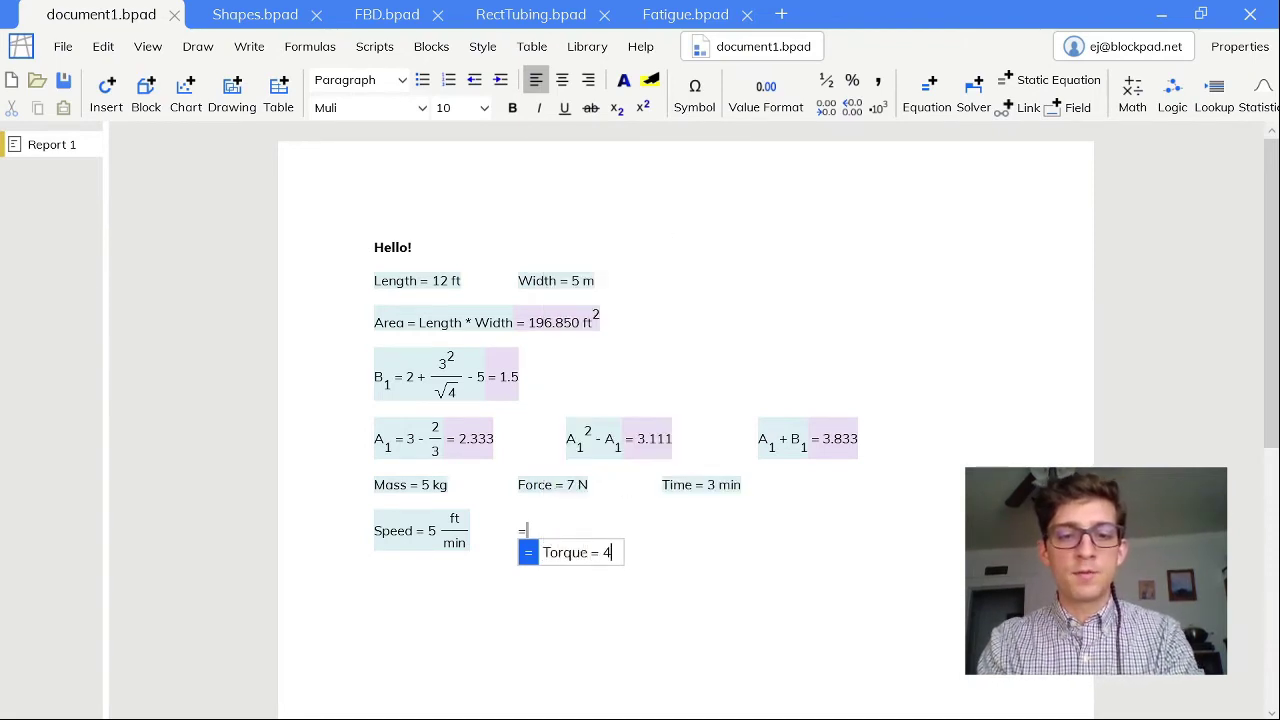
pyautogui.write('ft*')
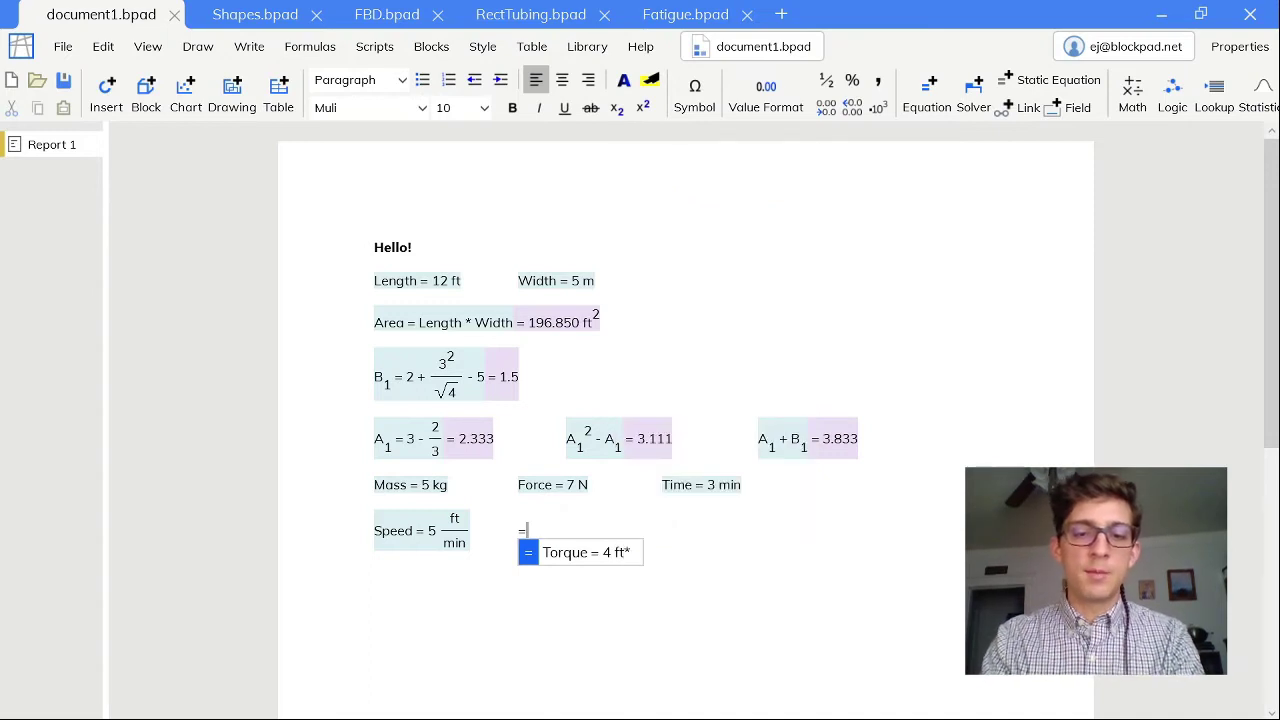
pyautogui.write('lb')
pyautogui.press('Tab')
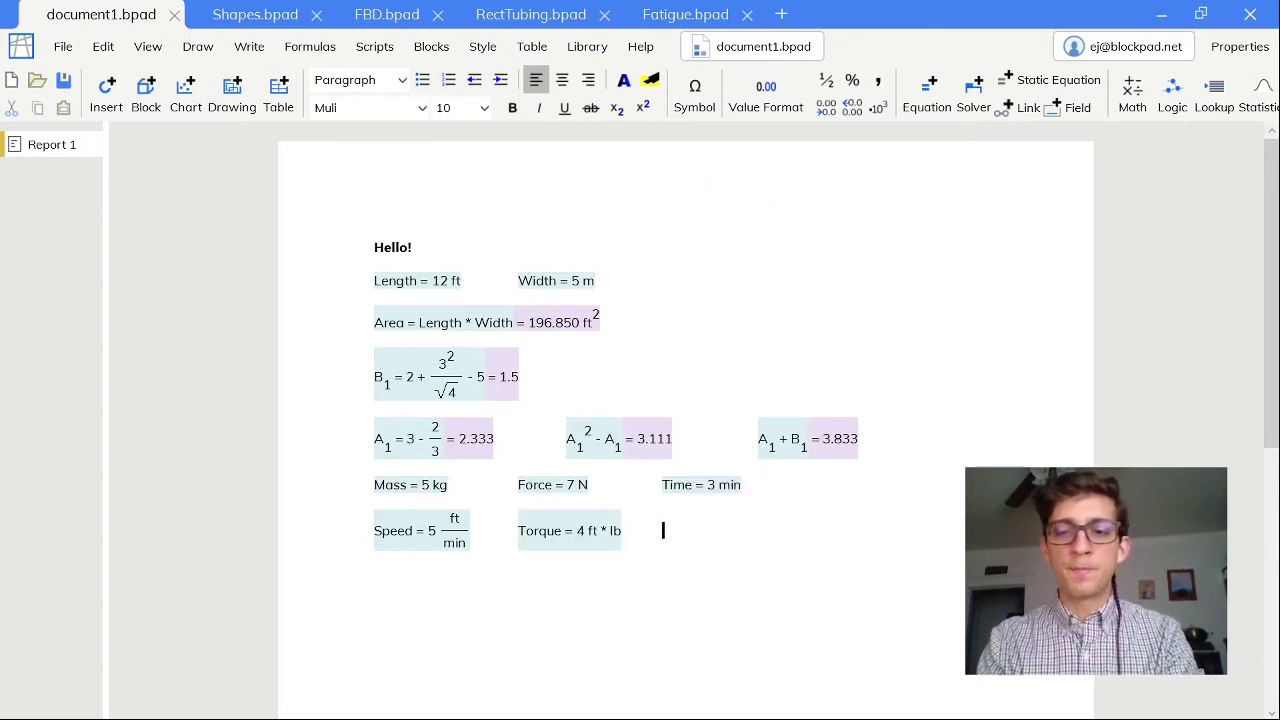
# - Define VolFlow = 4 ft^3/min at the cursor after the Torque equation
pyautogui.write('=VolFlo')
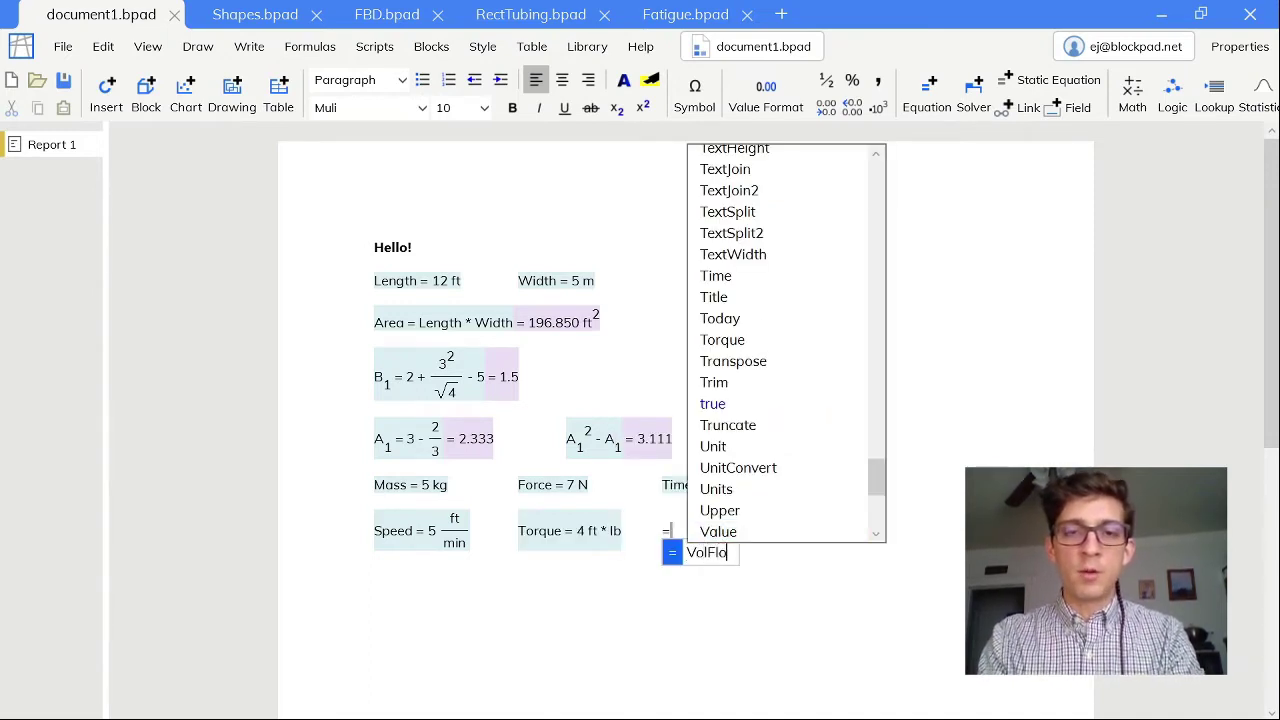
pyautogui.write('w =')
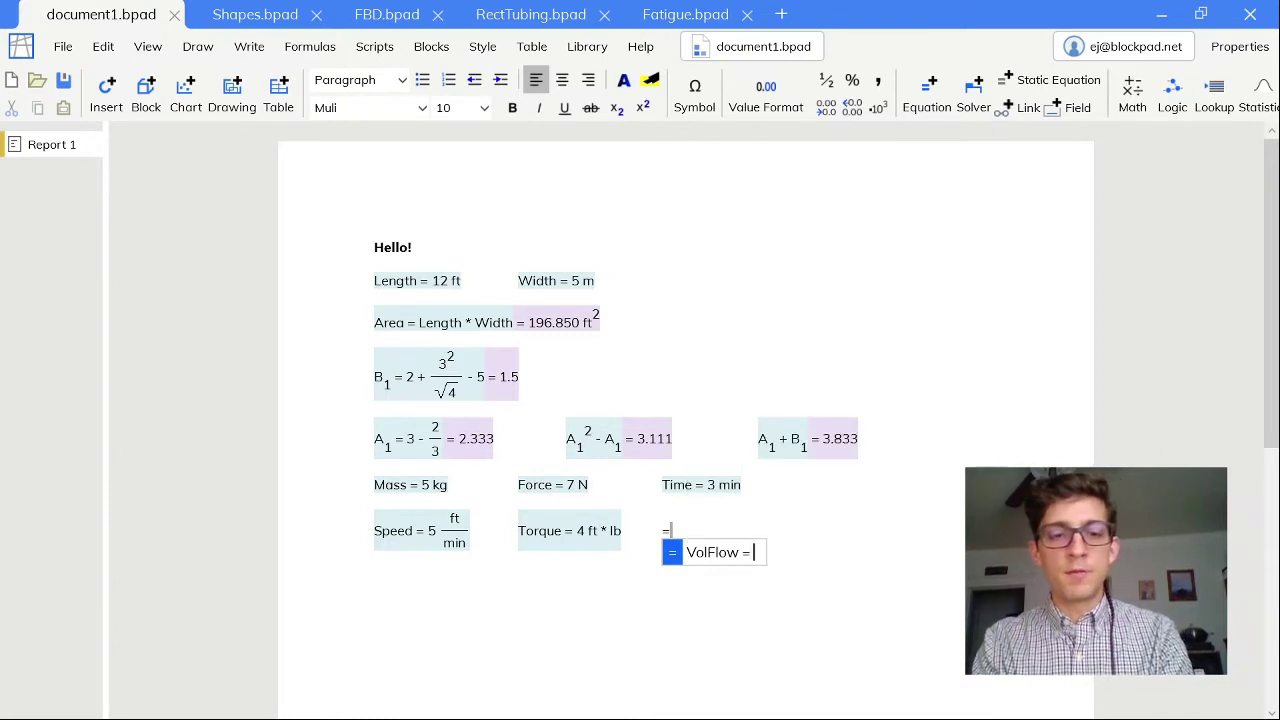
pyautogui.write('4 ft^3')
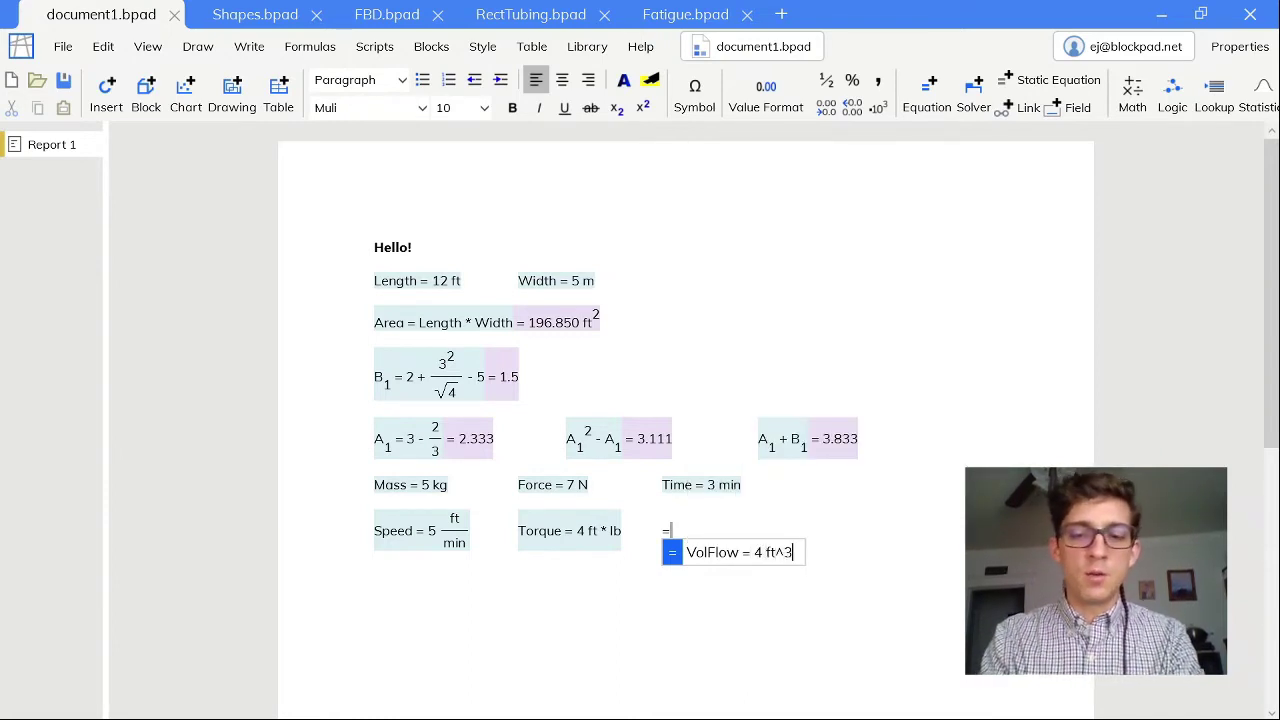
pyautogui.write('/min')
pyautogui.press('Return')
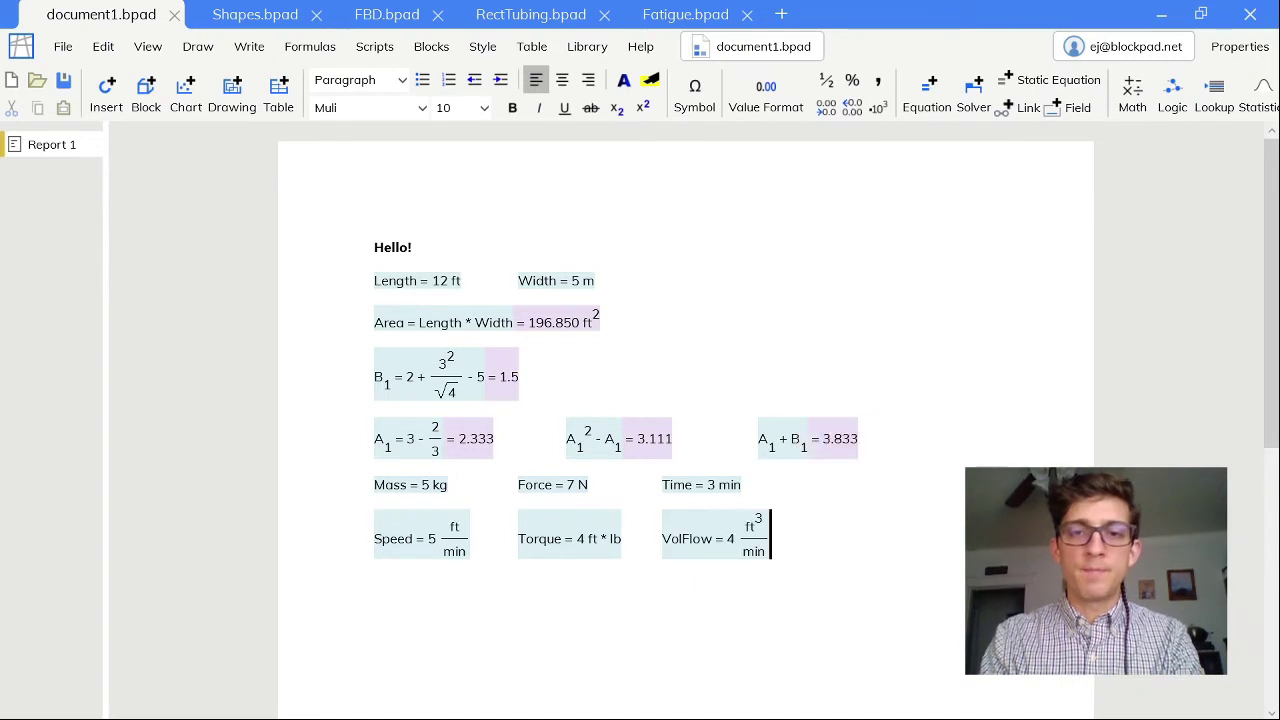
# - Change the Speed equation to 5 ft/s and add a tab space before Torque to restore the row's alignment
pyautogui.press('Left')
pyautogui.press('Left')
pyautogui.press('Left')
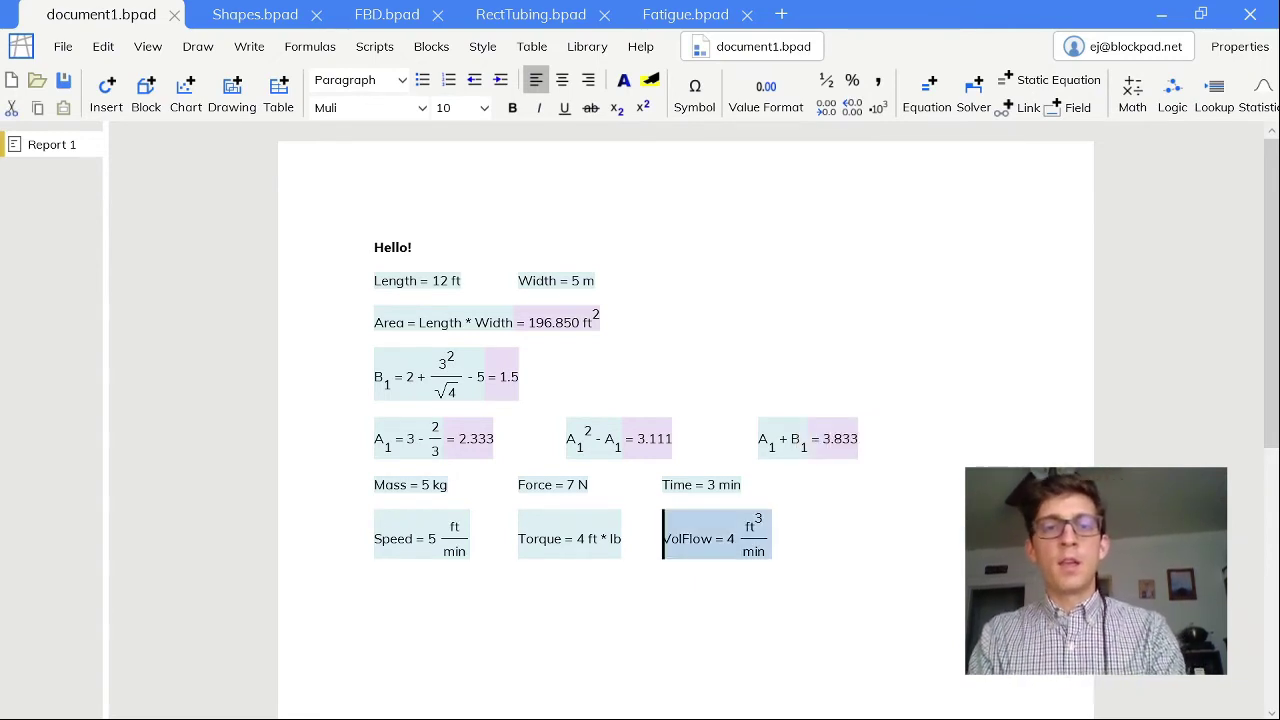
pyautogui.press('Left')
pyautogui.press('Left')
pyautogui.press('Left')
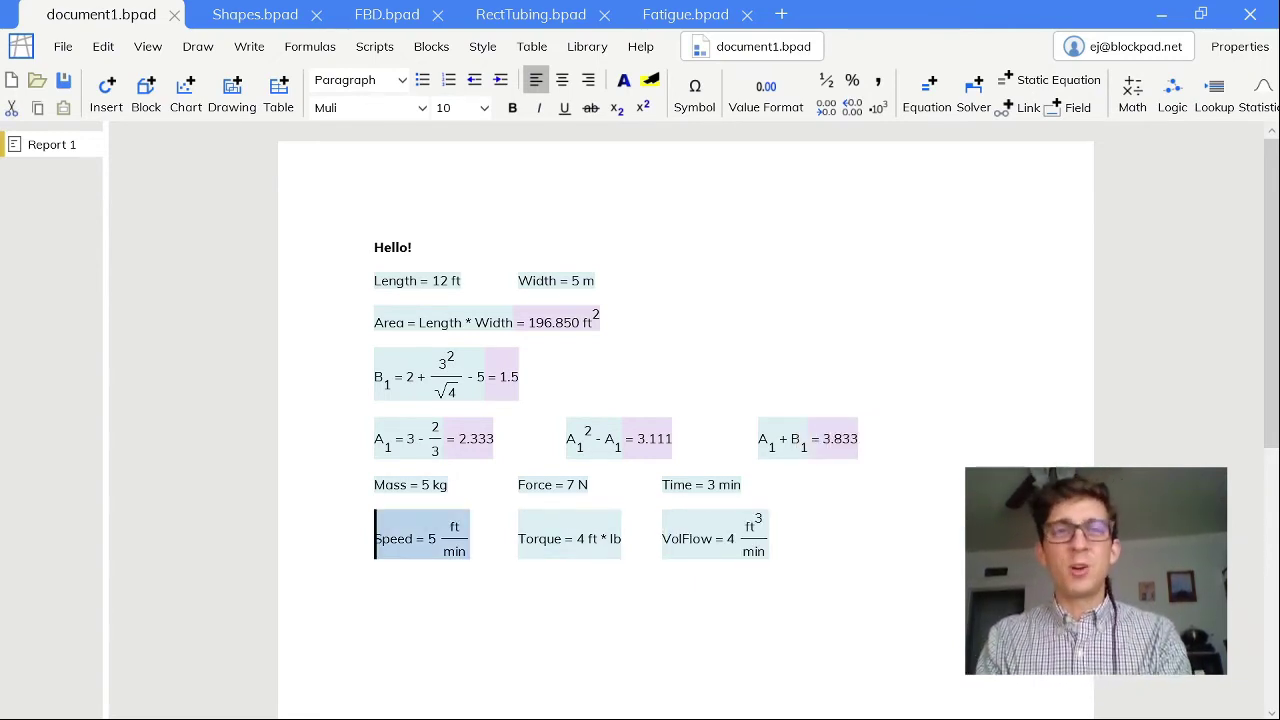
pyautogui.press('Return')
pyautogui.press('End')
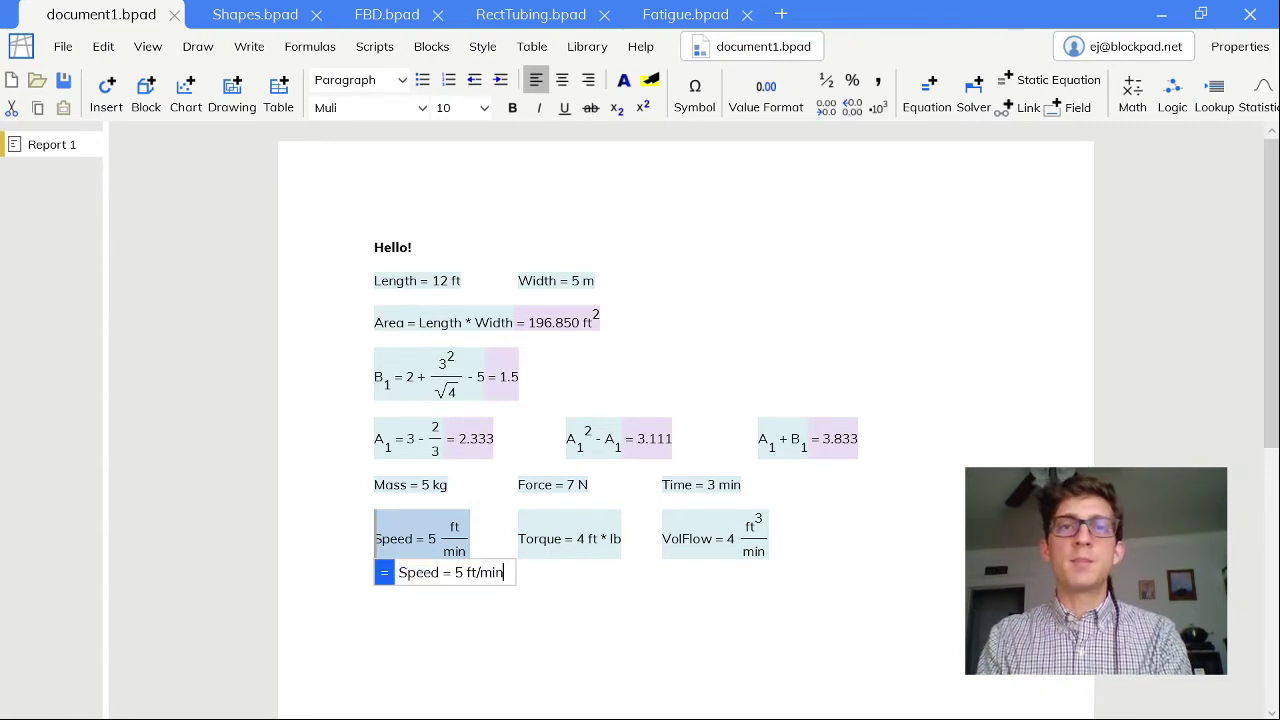
pyautogui.press('BackSpace')
pyautogui.press('BackSpace')
pyautogui.press('BackSpace')
pyautogui.write('s')
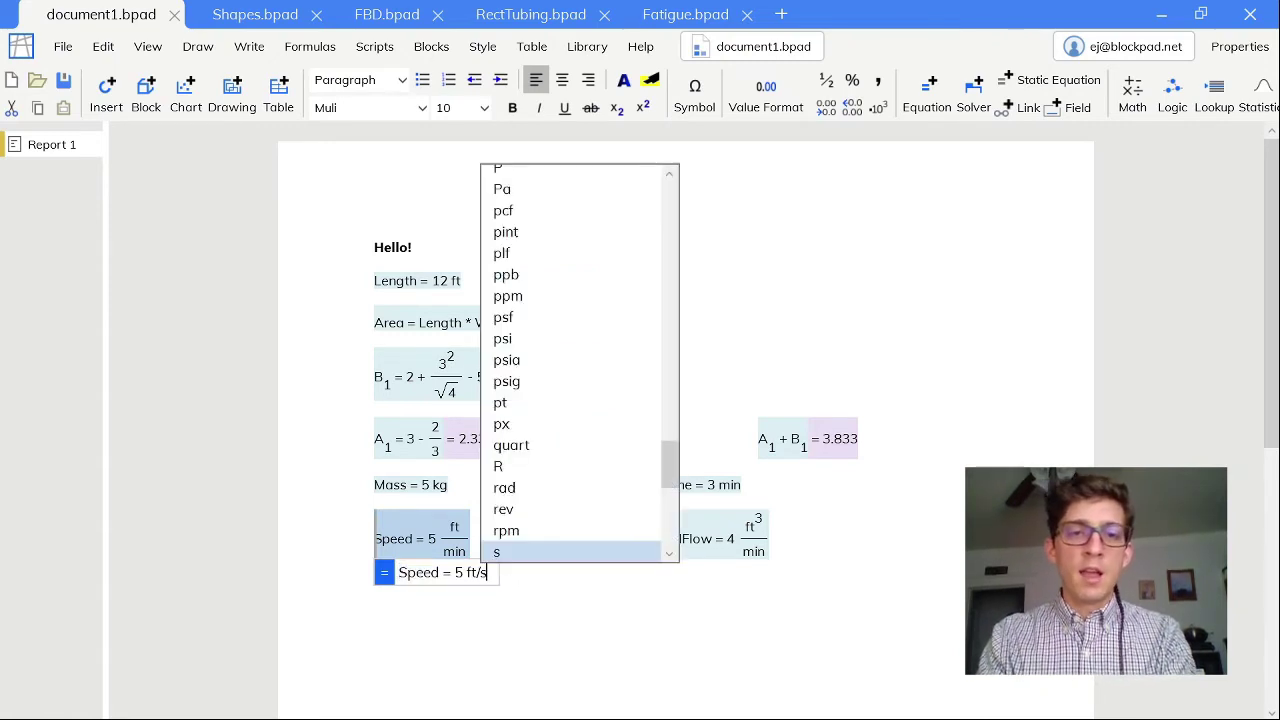
pyautogui.press('Return')
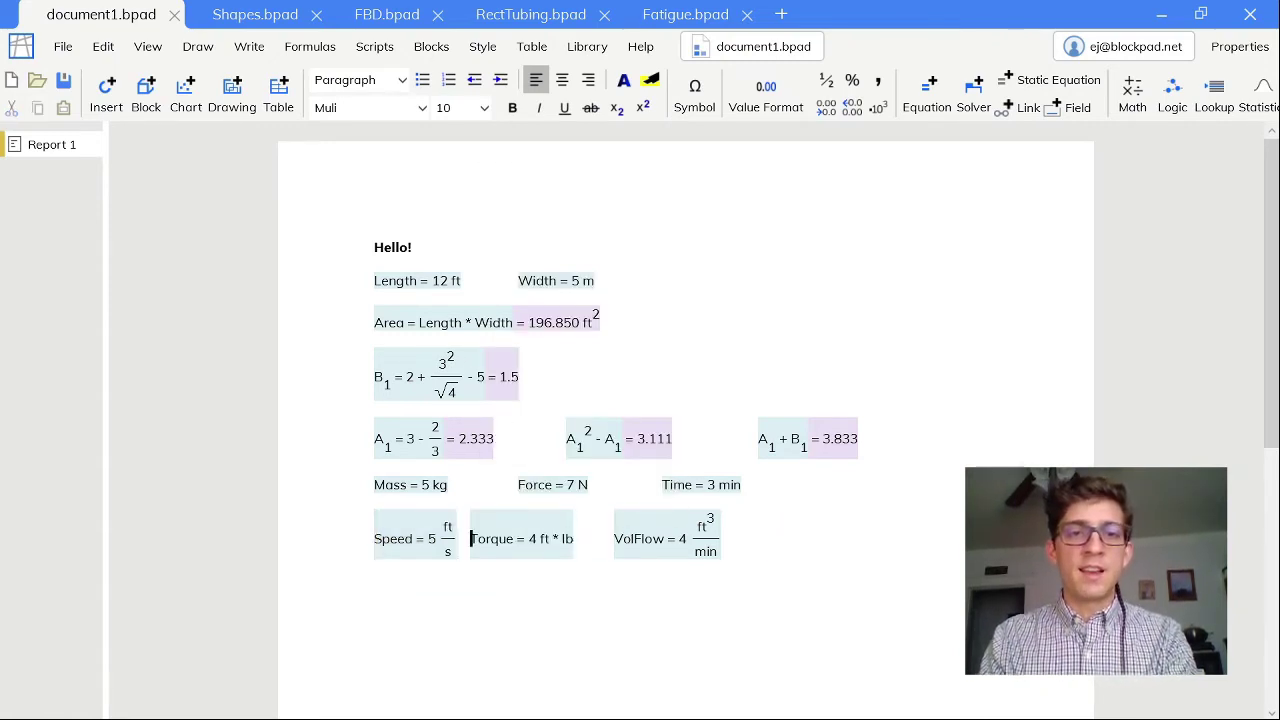
pyautogui.press('Tab')
# - Add the mixed-unit equation 1 cm + 1 in + 1 ft on a new line below the Speed row
pyautogui.press('Right')
pyautogui.press('Right')
pyautogui.press('Right')
pyautogui.press('End')
pyautogui.press('Return')
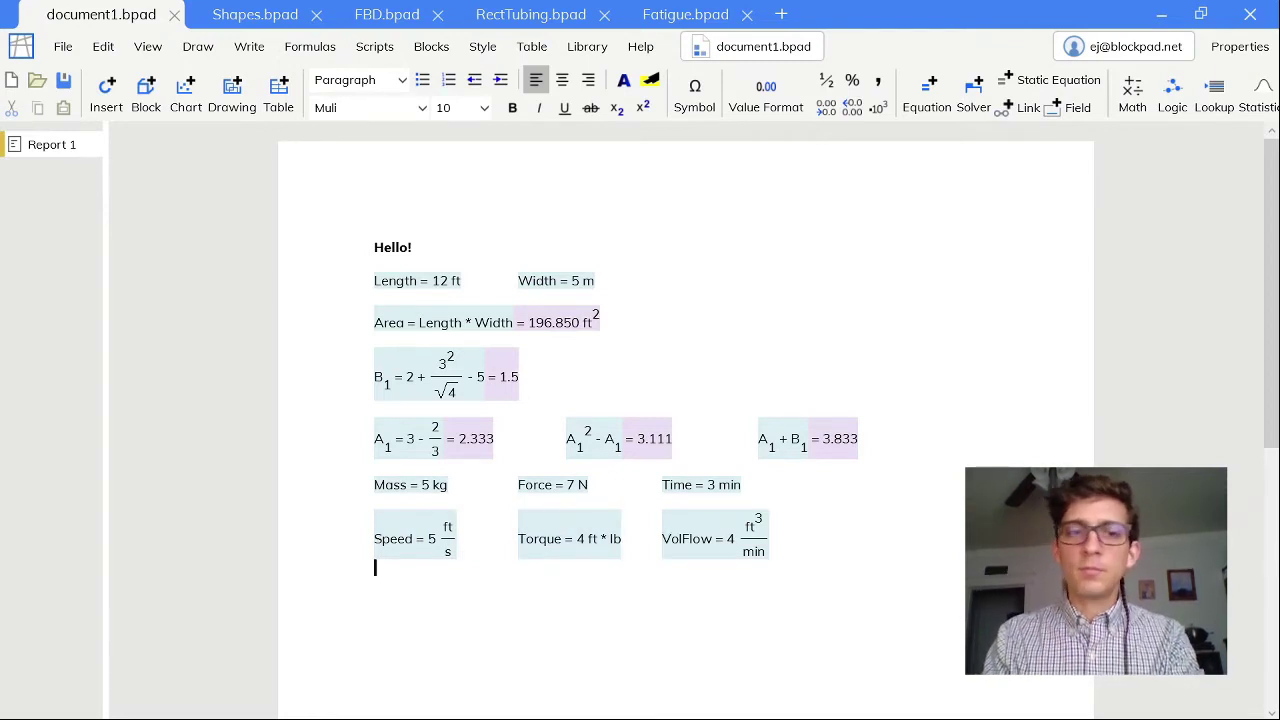
pyautogui.press('Return')
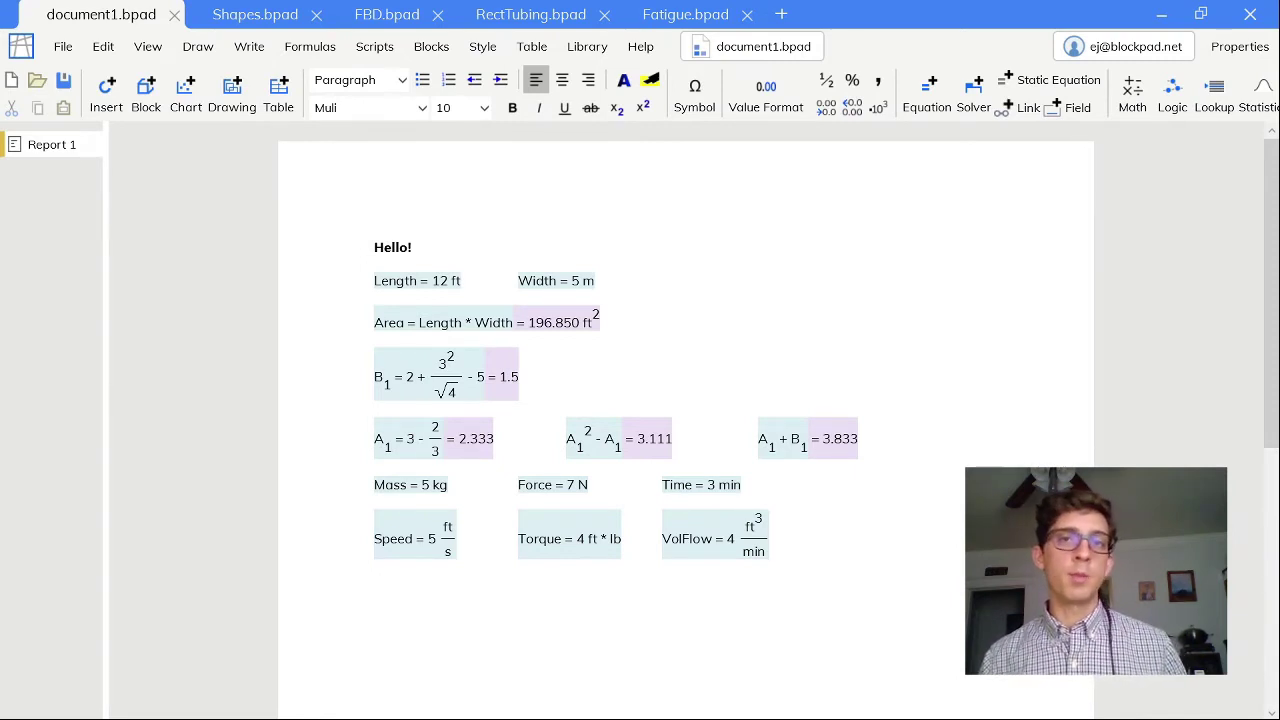
pyautogui.scroll(-2, 686, 420)
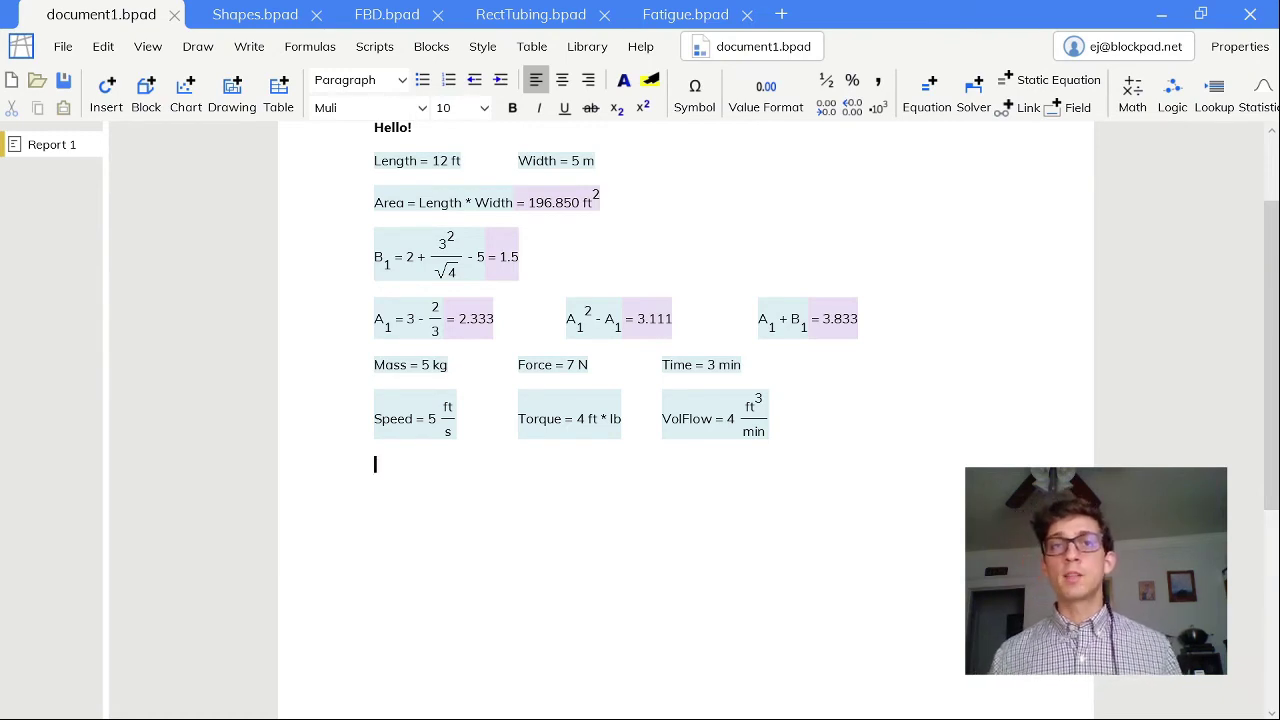
pyautogui.write('=')
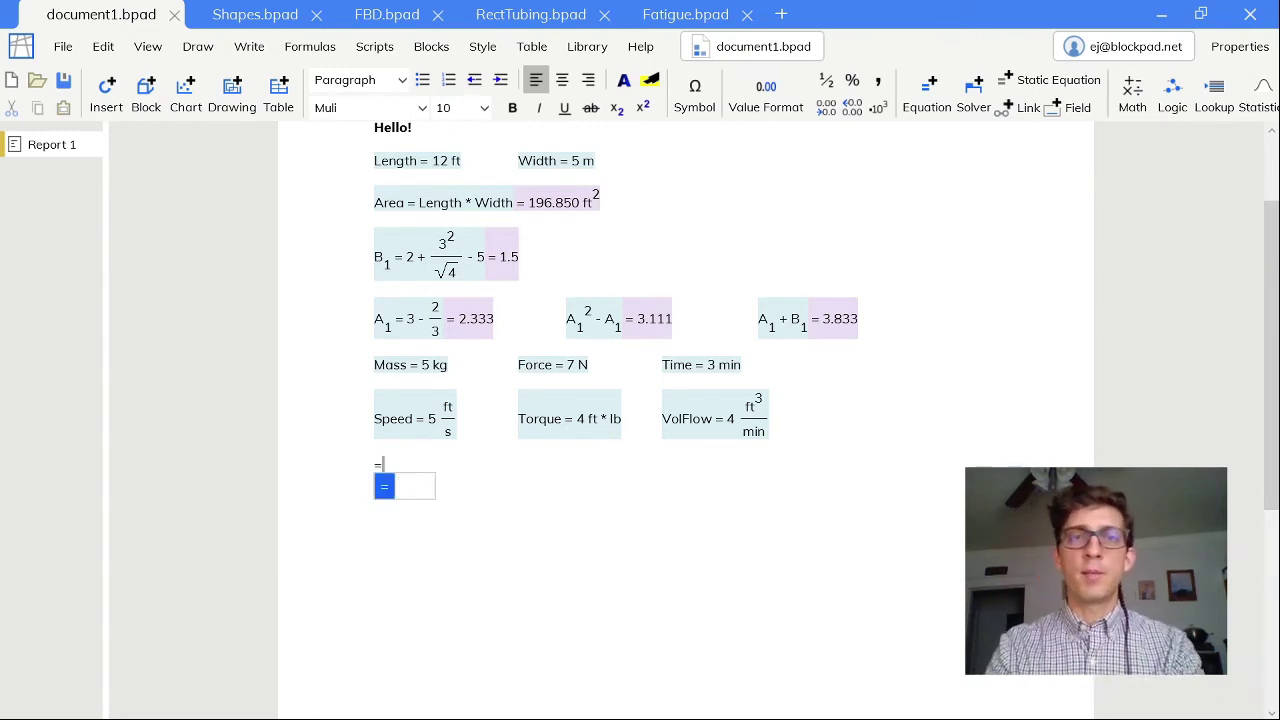
pyautogui.write('1 cm')
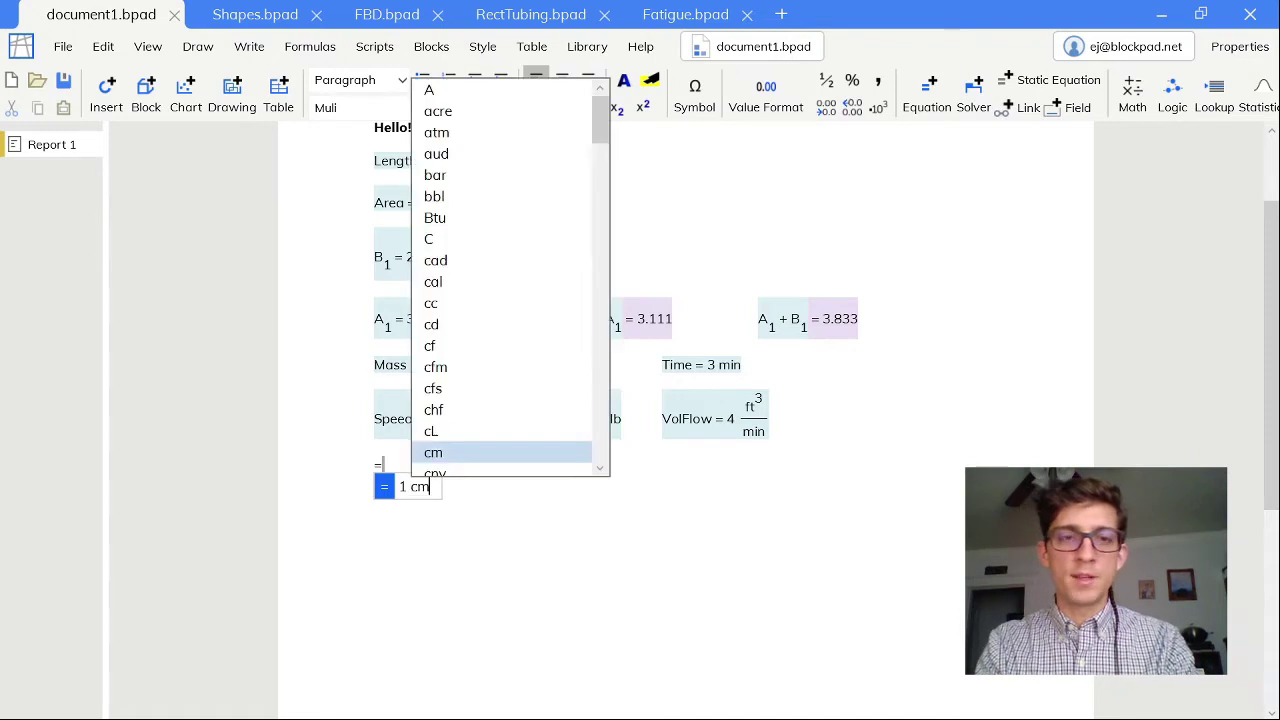
pyautogui.write(' + 1 in')
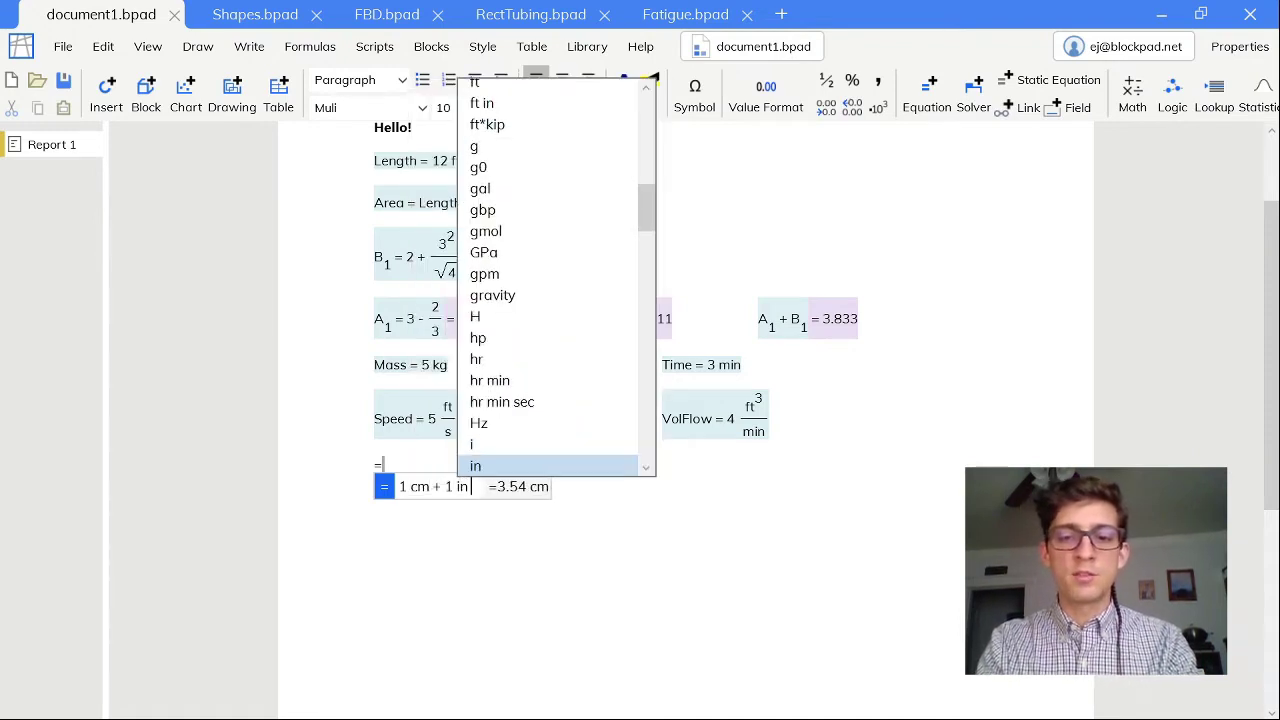
pyautogui.write(' + 1 ft')
pyautogui.press('Return')
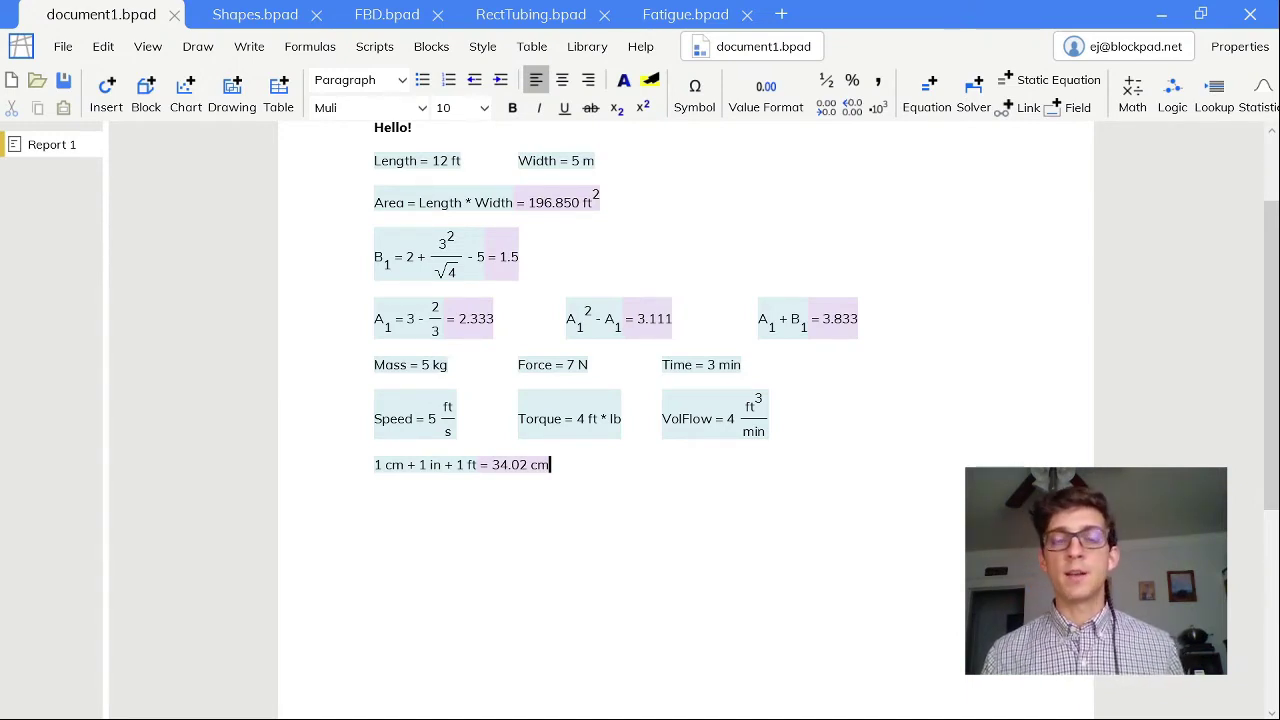
# - Add the equation Force * Width on a new line by referencing both variables, leaving a tab space after it
pyautogui.press('Return')
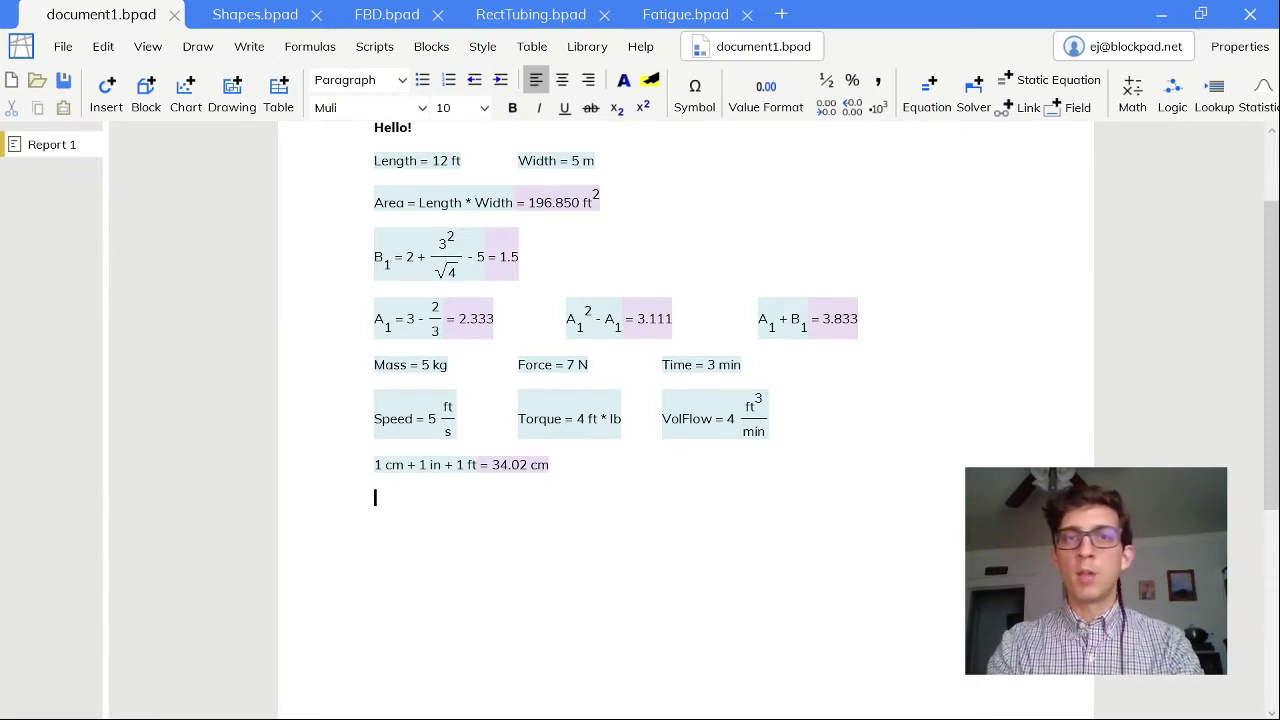
pyautogui.write('=')
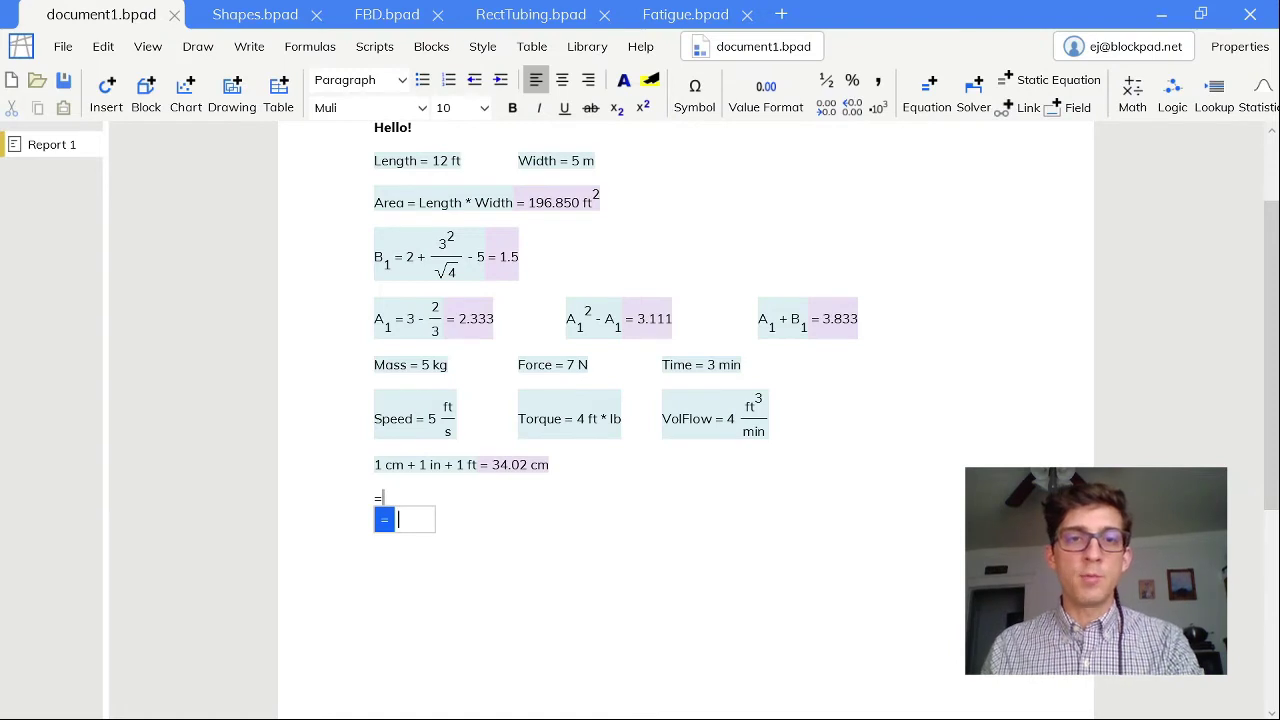
pyautogui.click(567, 367)
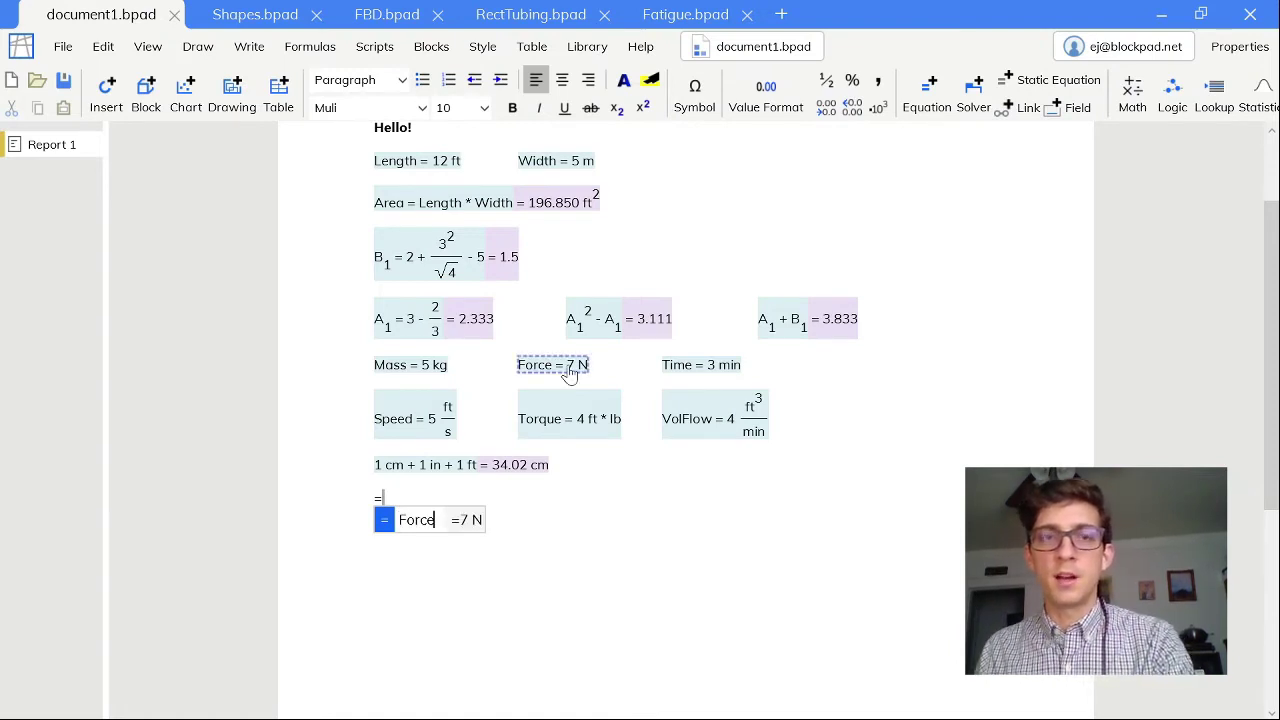
pyautogui.write('*')
pyautogui.click(557, 170)
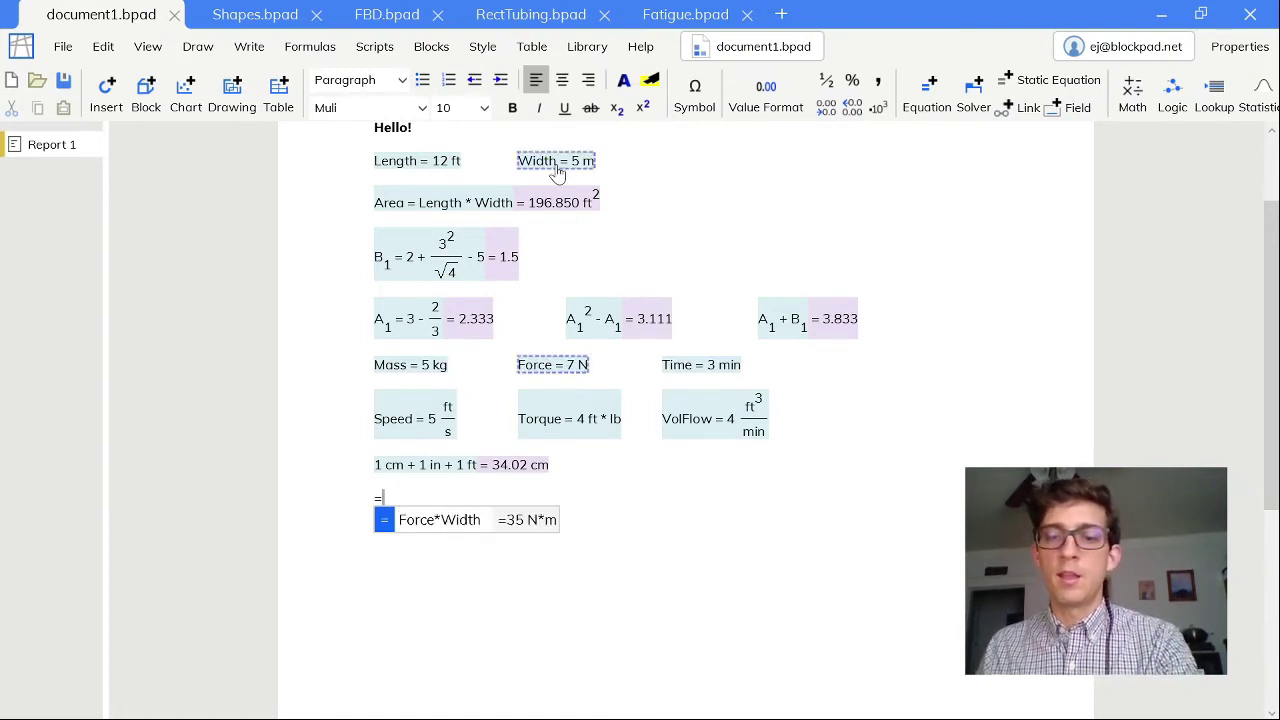
pyautogui.press('Return')
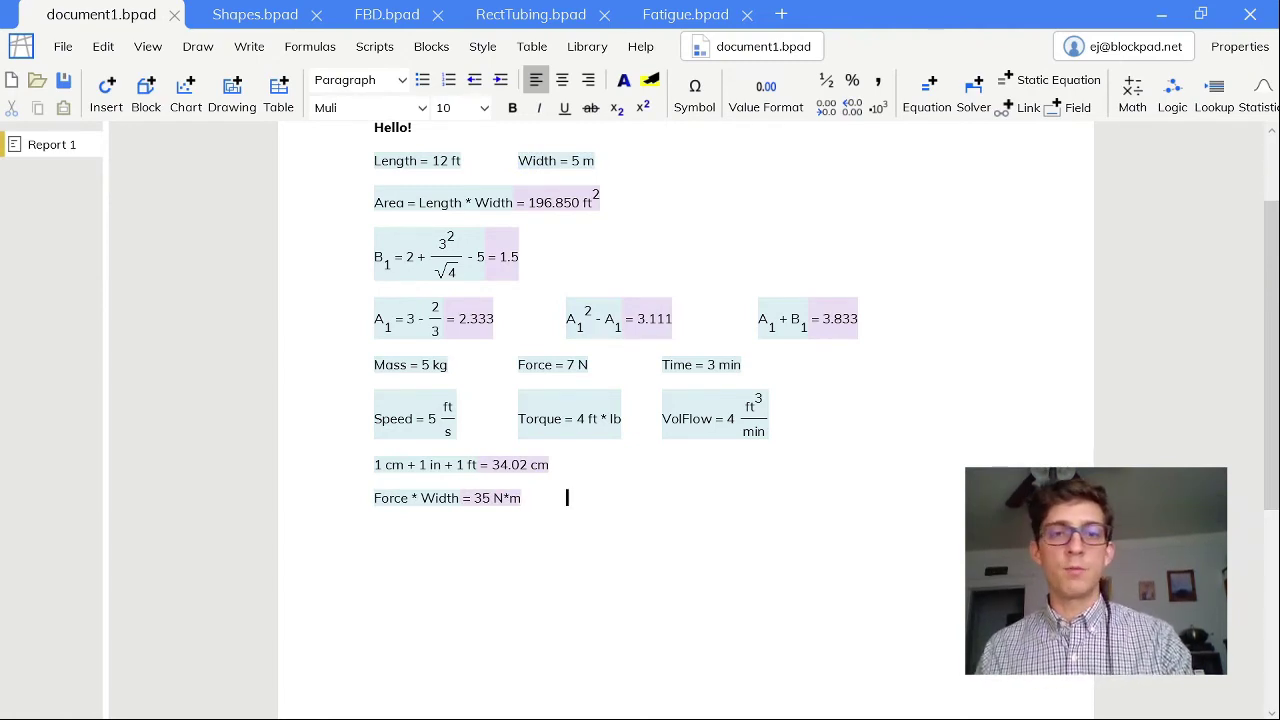
# - Add the equation Speed / Time beside the Force * Width equation, referencing the existing variables
pyautogui.write('=')
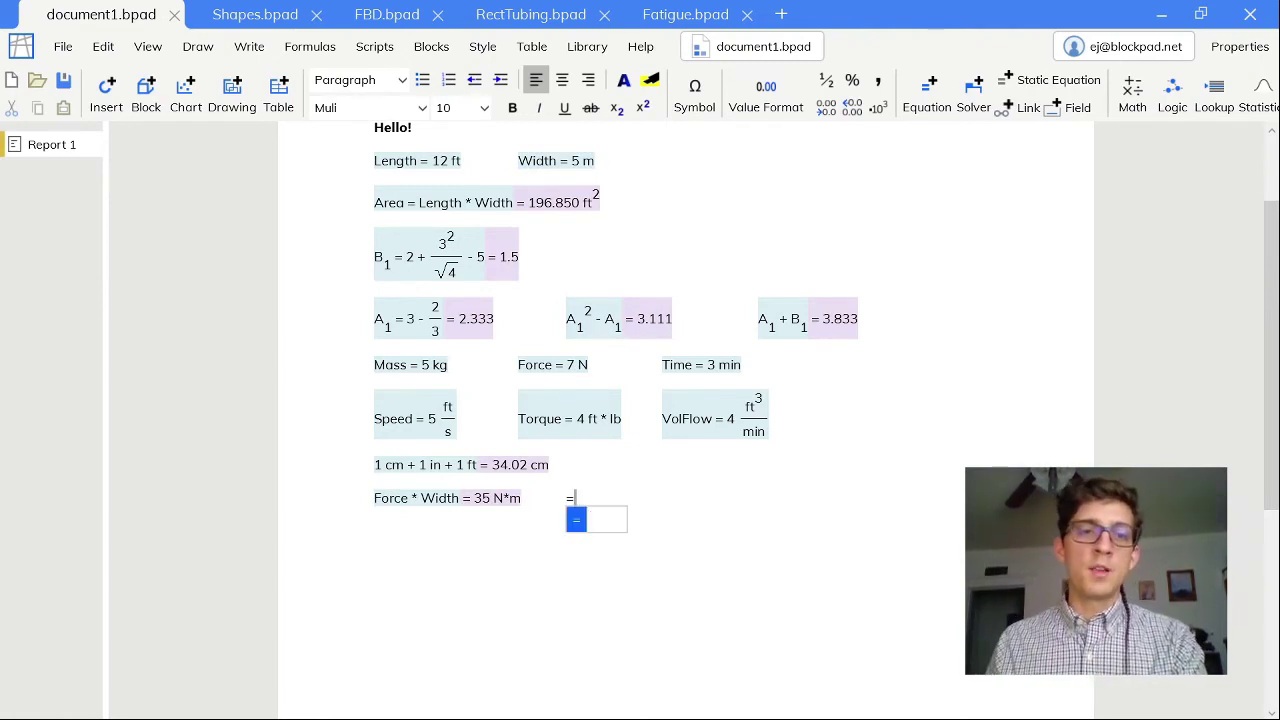
pyautogui.click(432, 435)
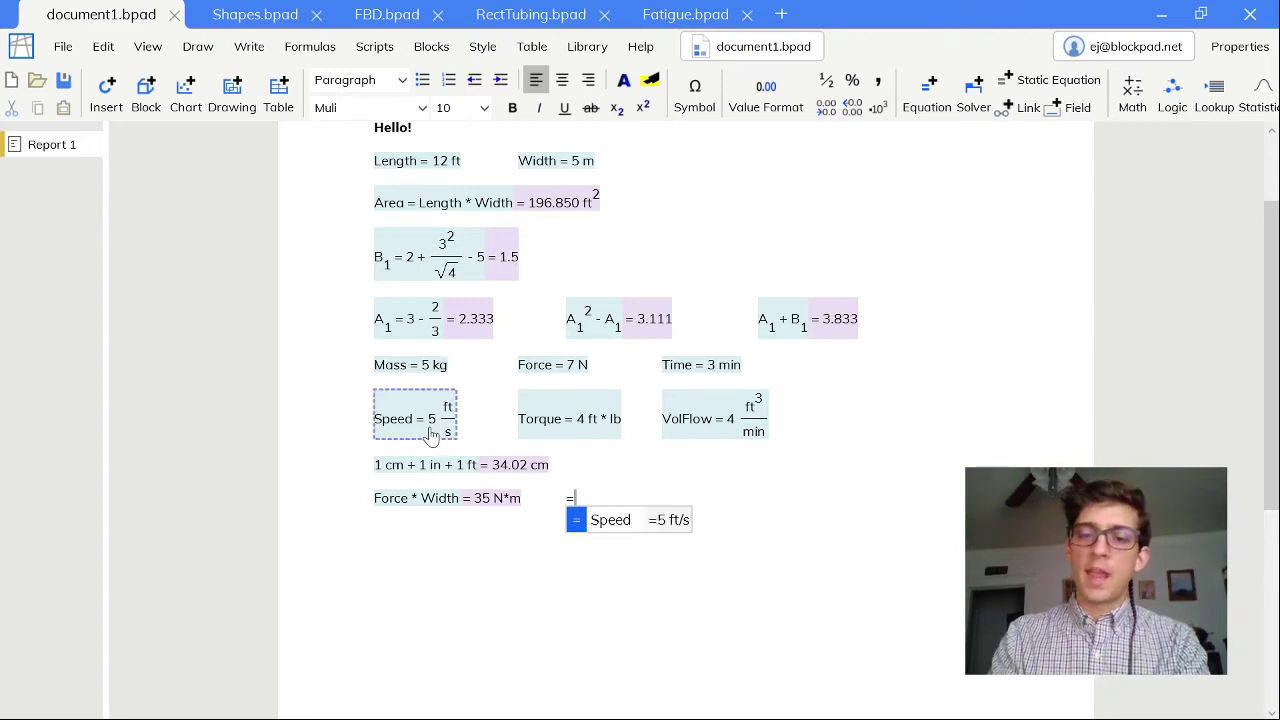
pyautogui.write('/')
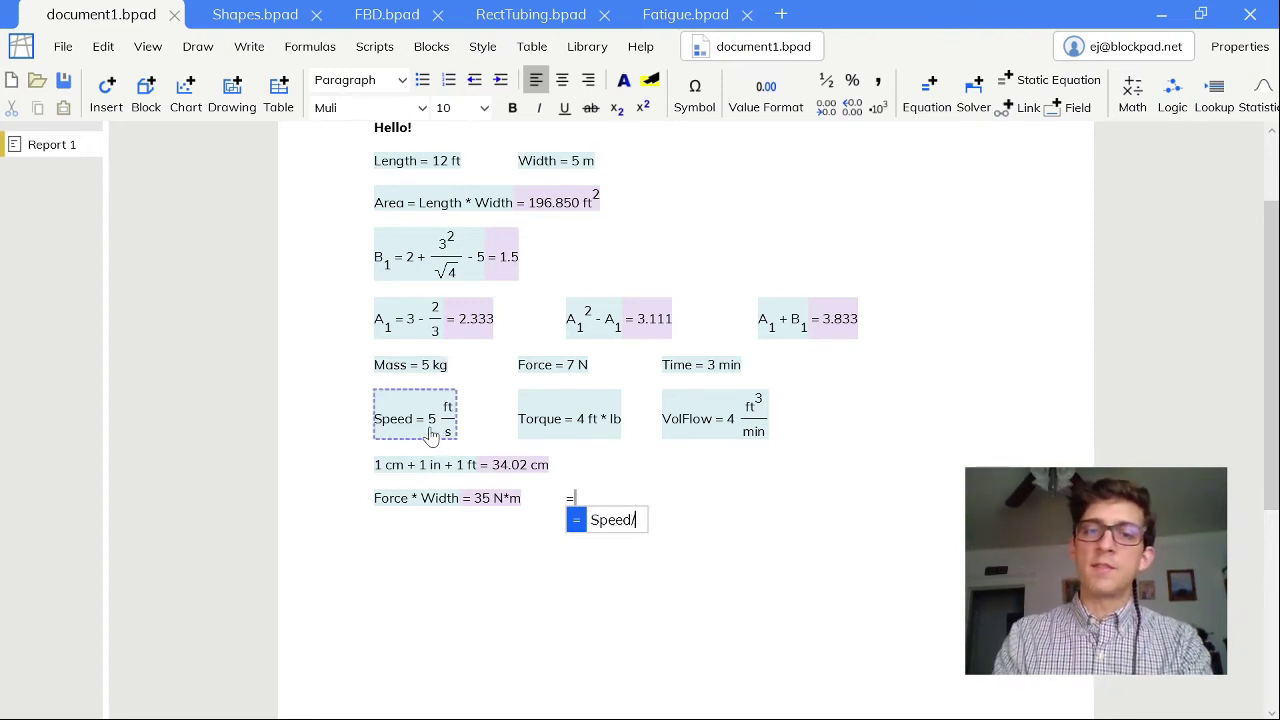
pyautogui.click(676, 372)
pyautogui.press('Return')
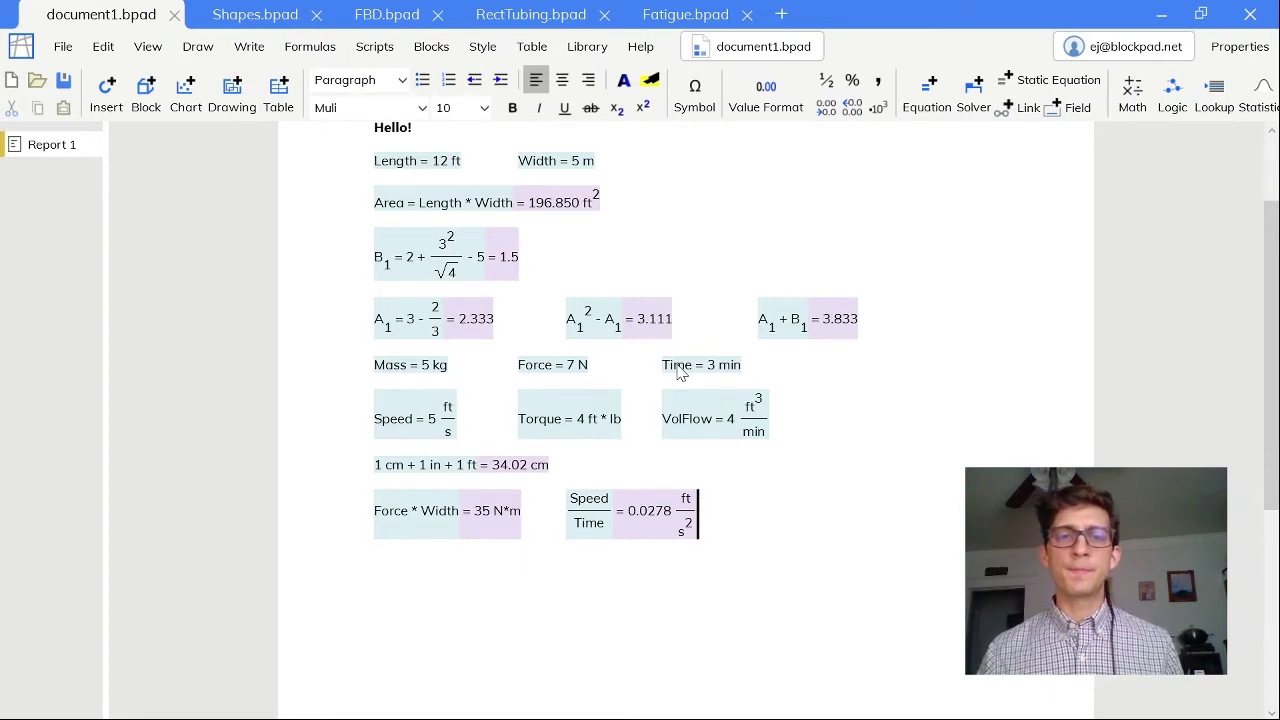
# - Add the equation VolFlow * Time on a new line below Force * Width, referencing the existing variables
pyautogui.press('Return')
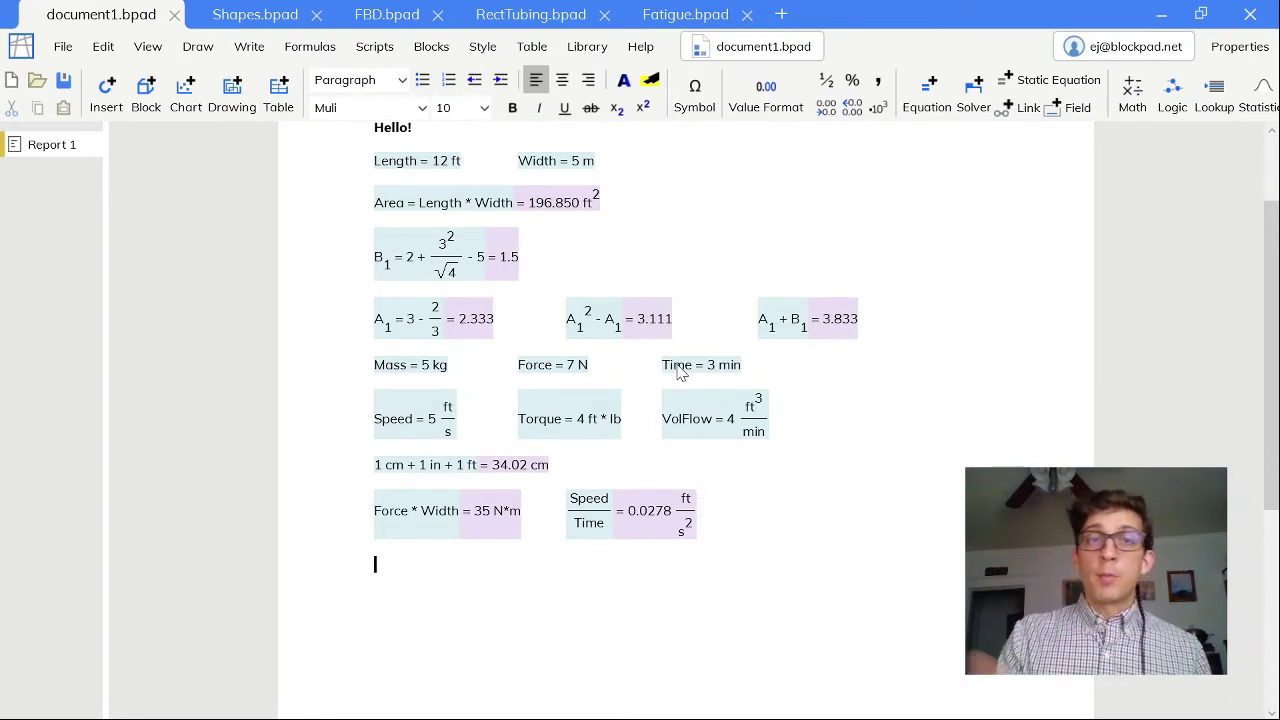
pyautogui.scroll(-1, 677, 370)
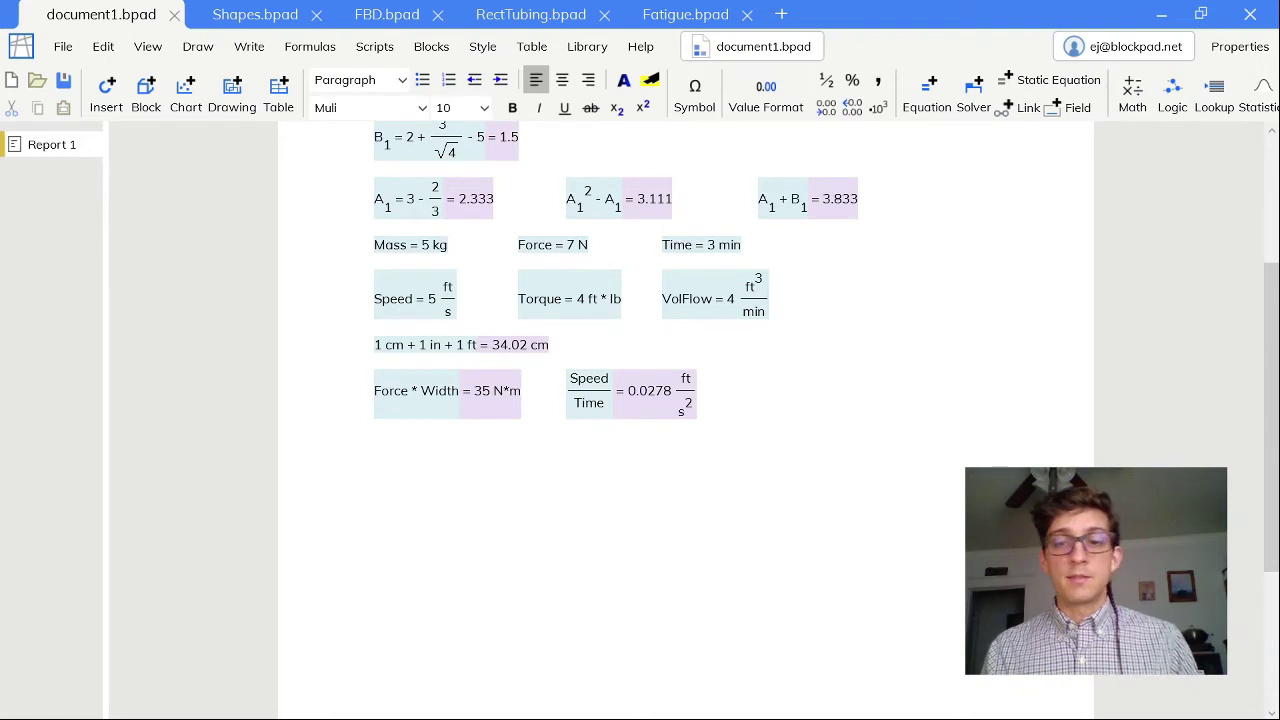
pyautogui.write('=')
pyautogui.click(750, 308)
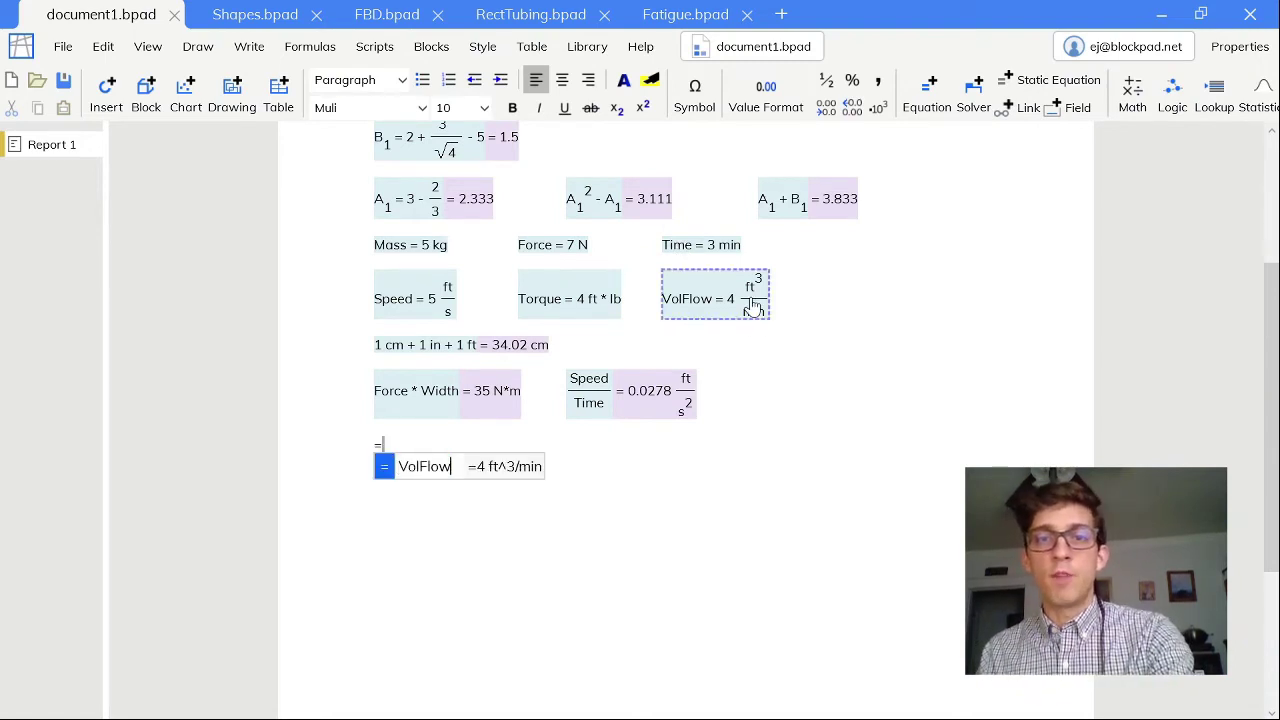
pyautogui.write('*')
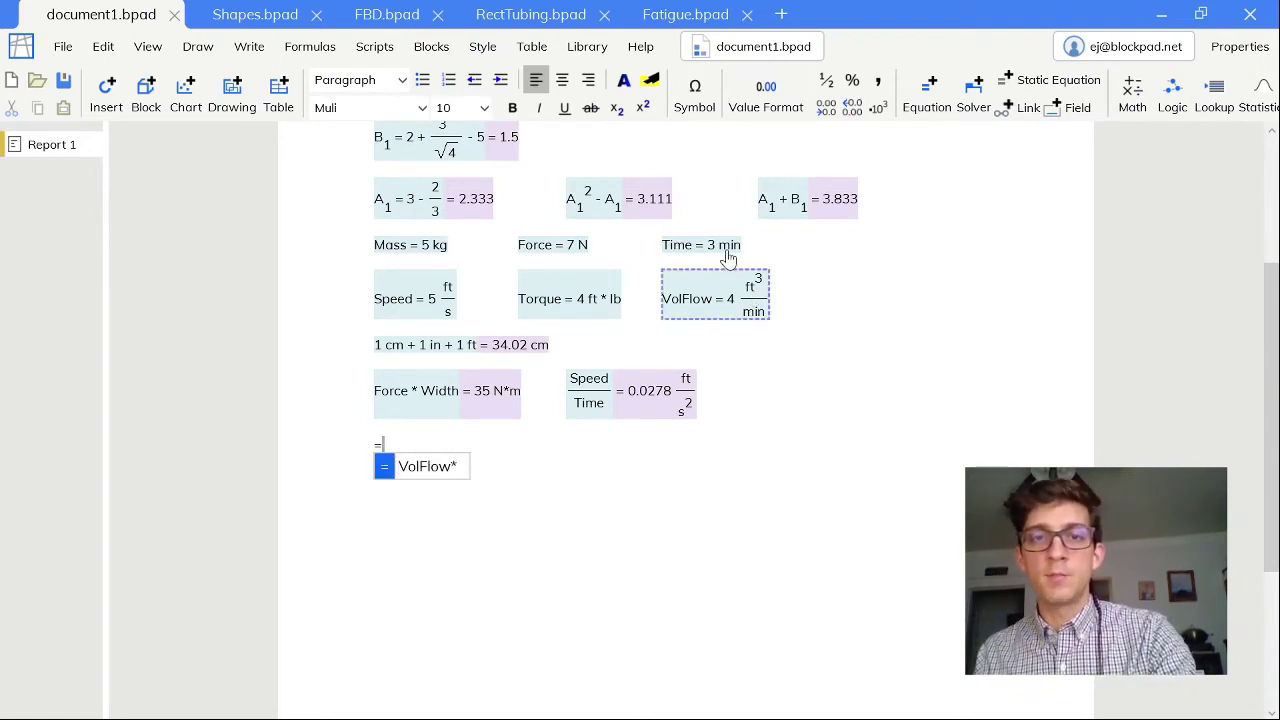
pyautogui.click(733, 256)
pyautogui.press('Return')
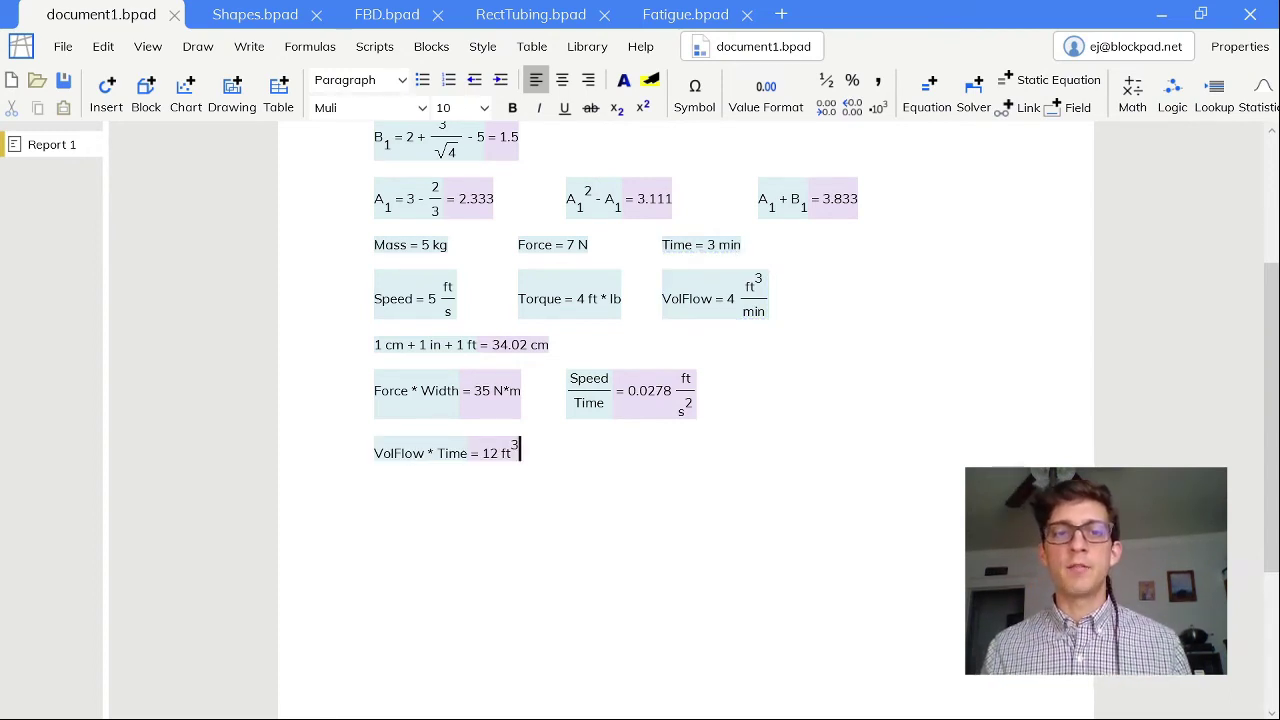
# - Add the equation Torque / Force one tab space after VolFlow * Time and start a new line below
pyautogui.press('Tab')
pyautogui.write('=')
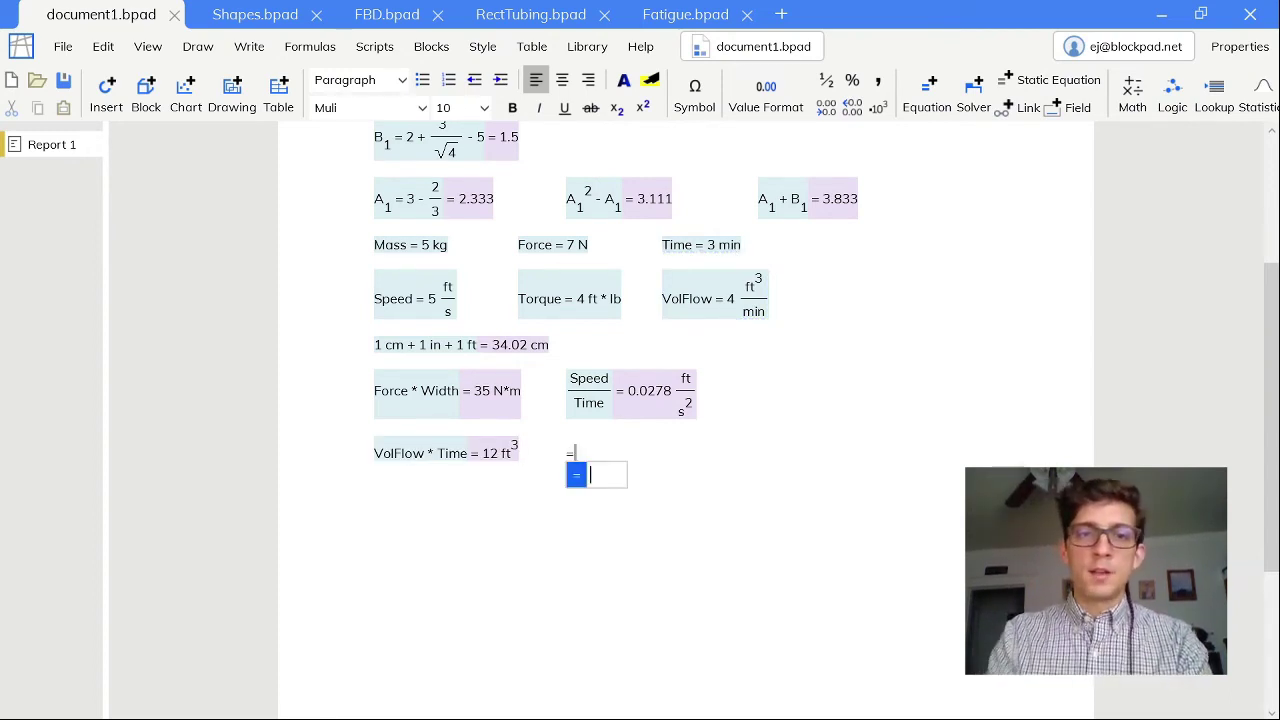
pyautogui.click(578, 314)
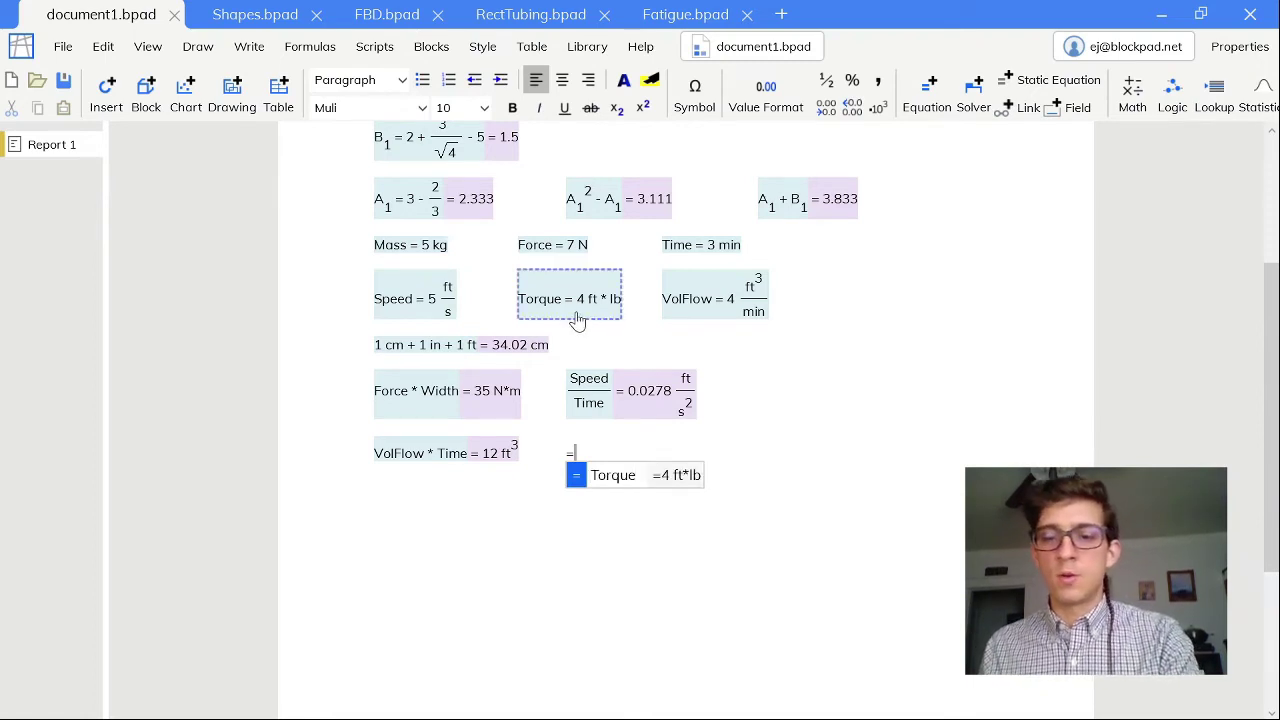
pyautogui.write('/')
pyautogui.click(570, 253)
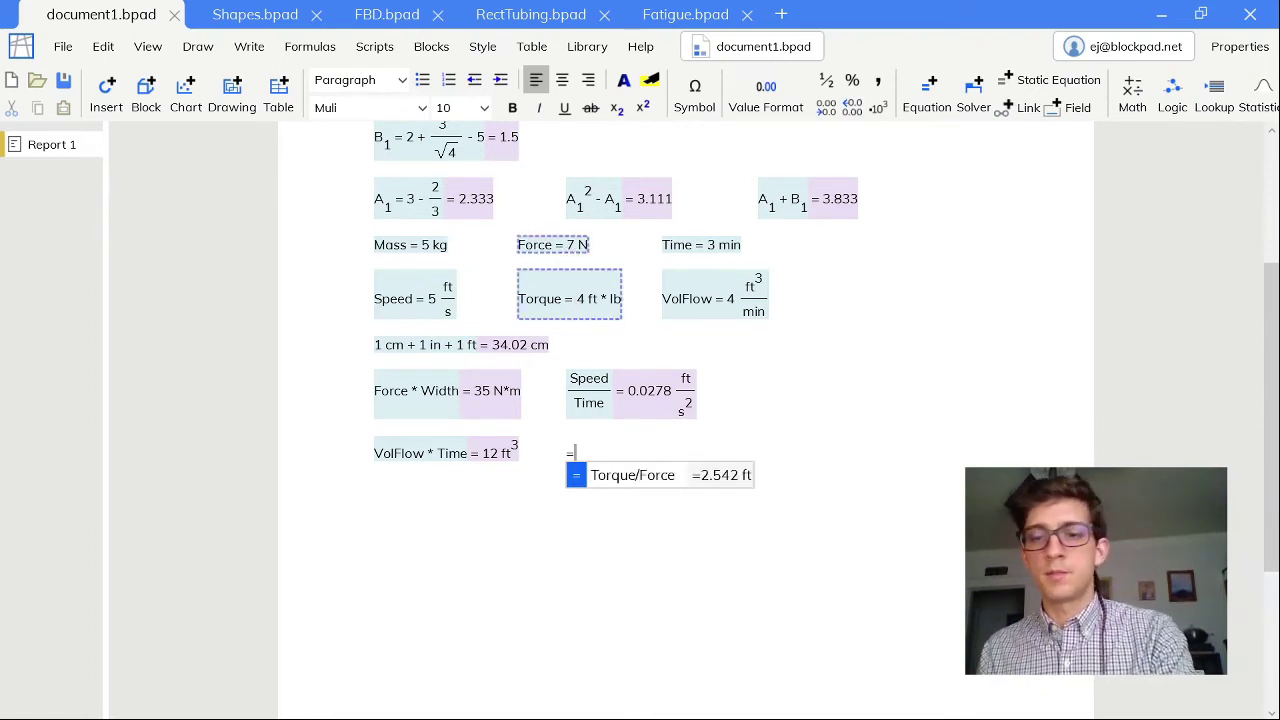
pyautogui.press('Return')
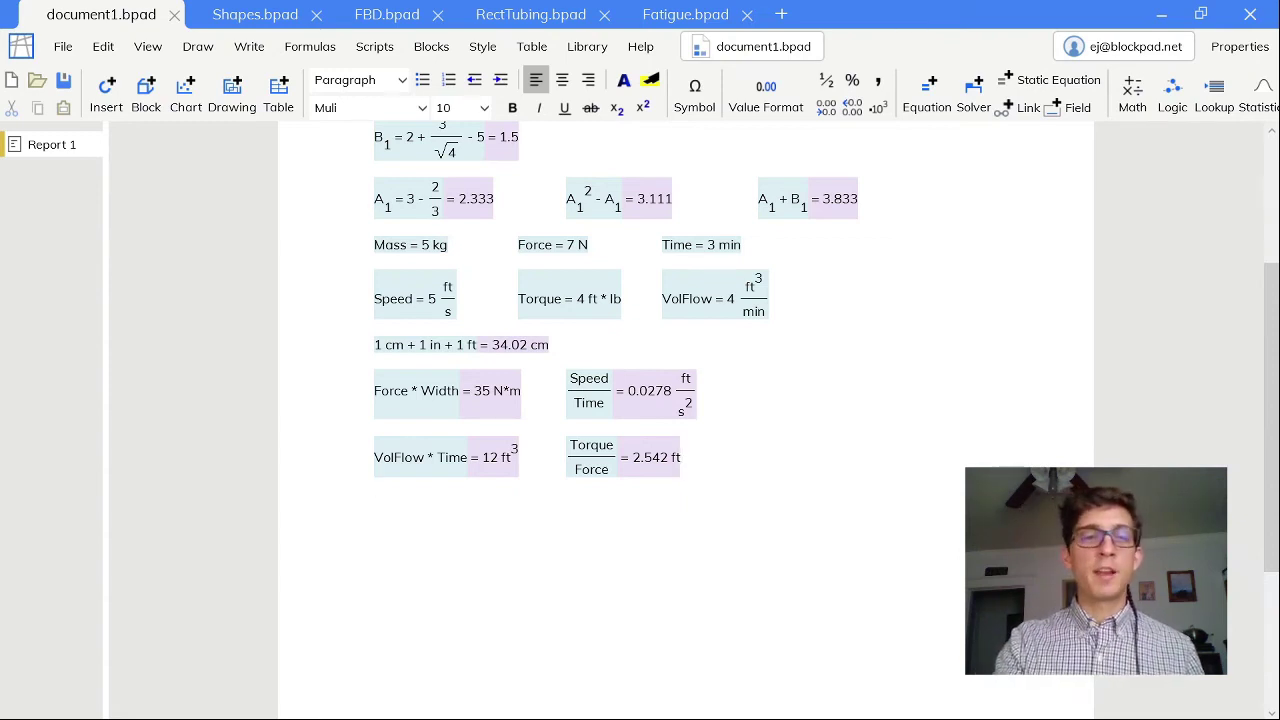
pyautogui.press('Return')
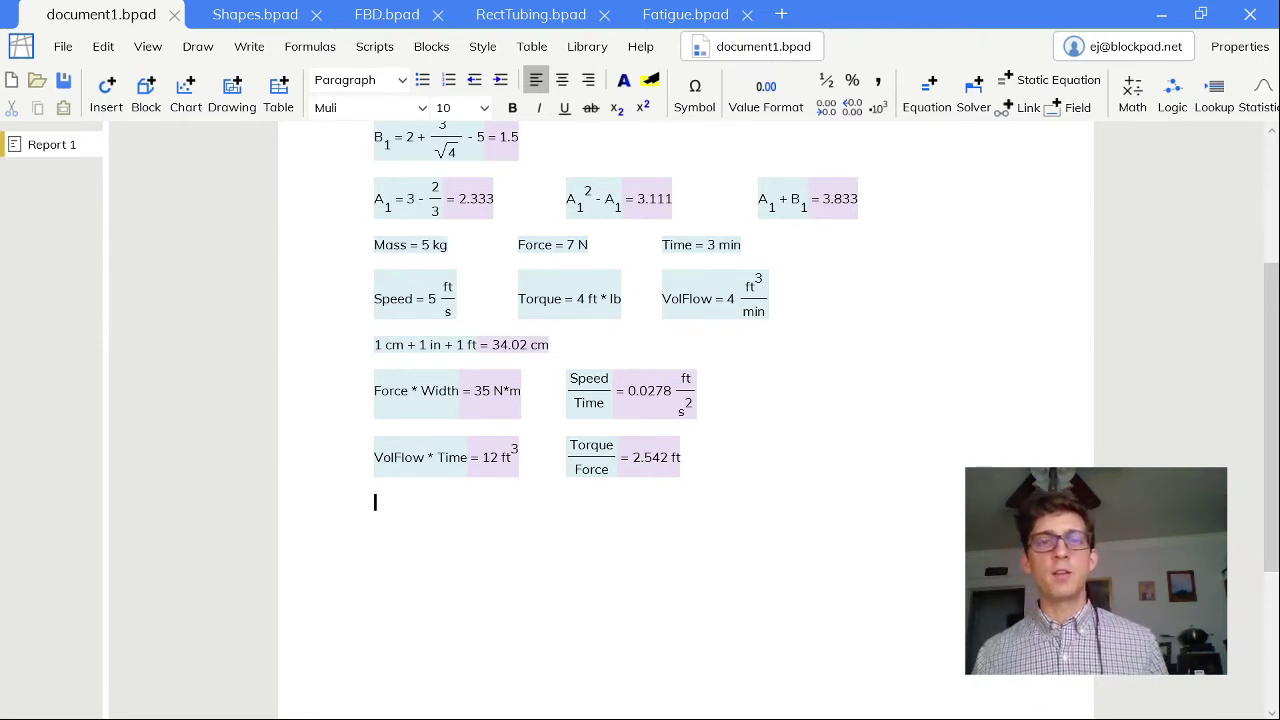
# - Convert the Torque / Force equation's result to m
pyautogui.doubleClick(660, 457)
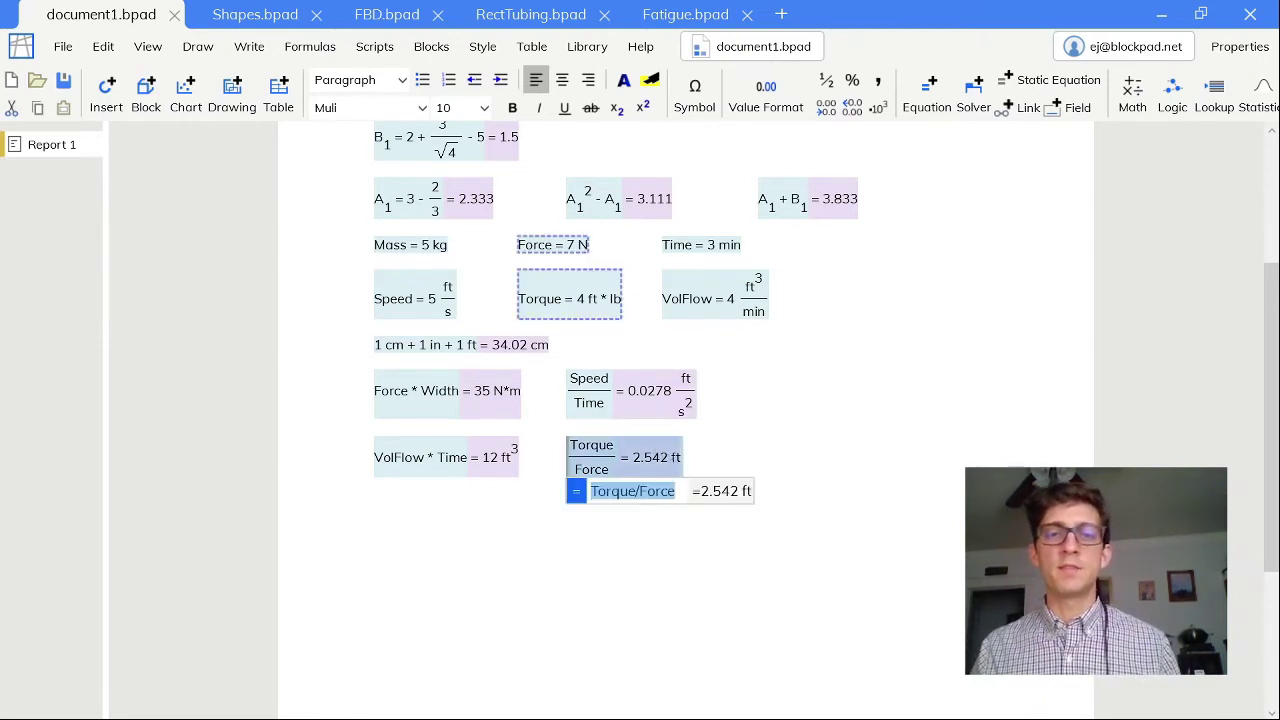
pyautogui.press('Right')
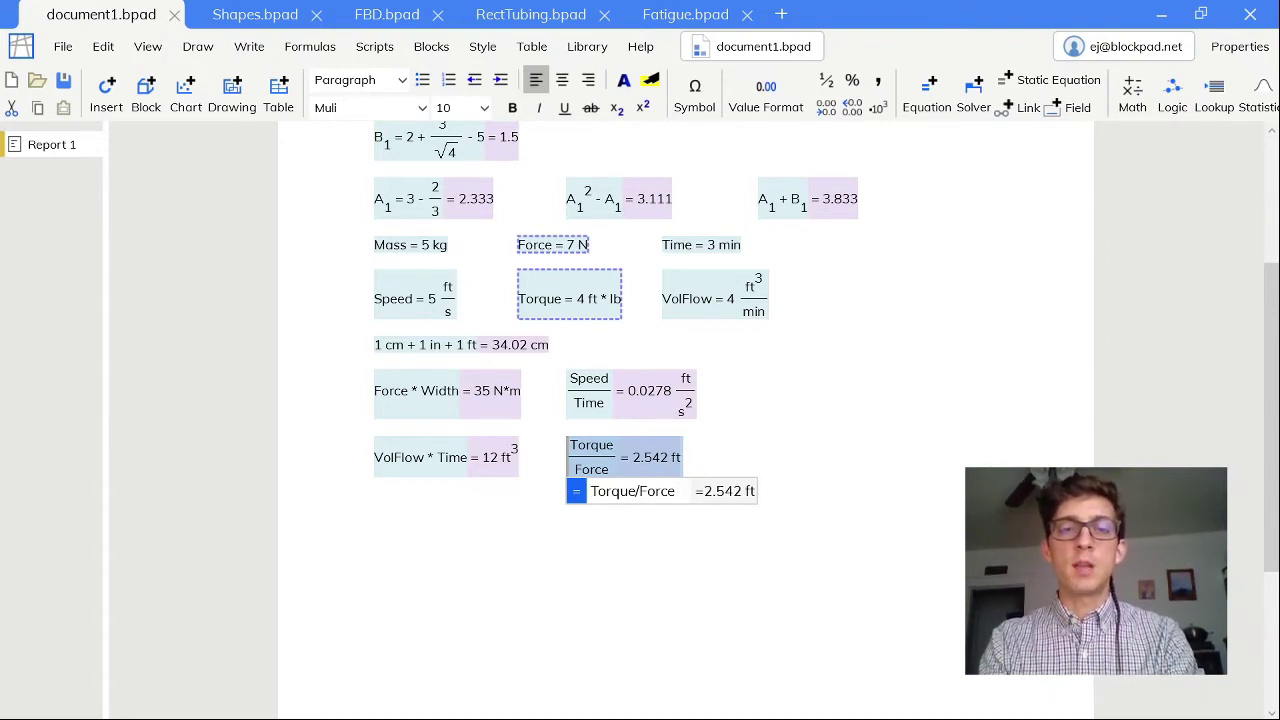
pyautogui.write('to')
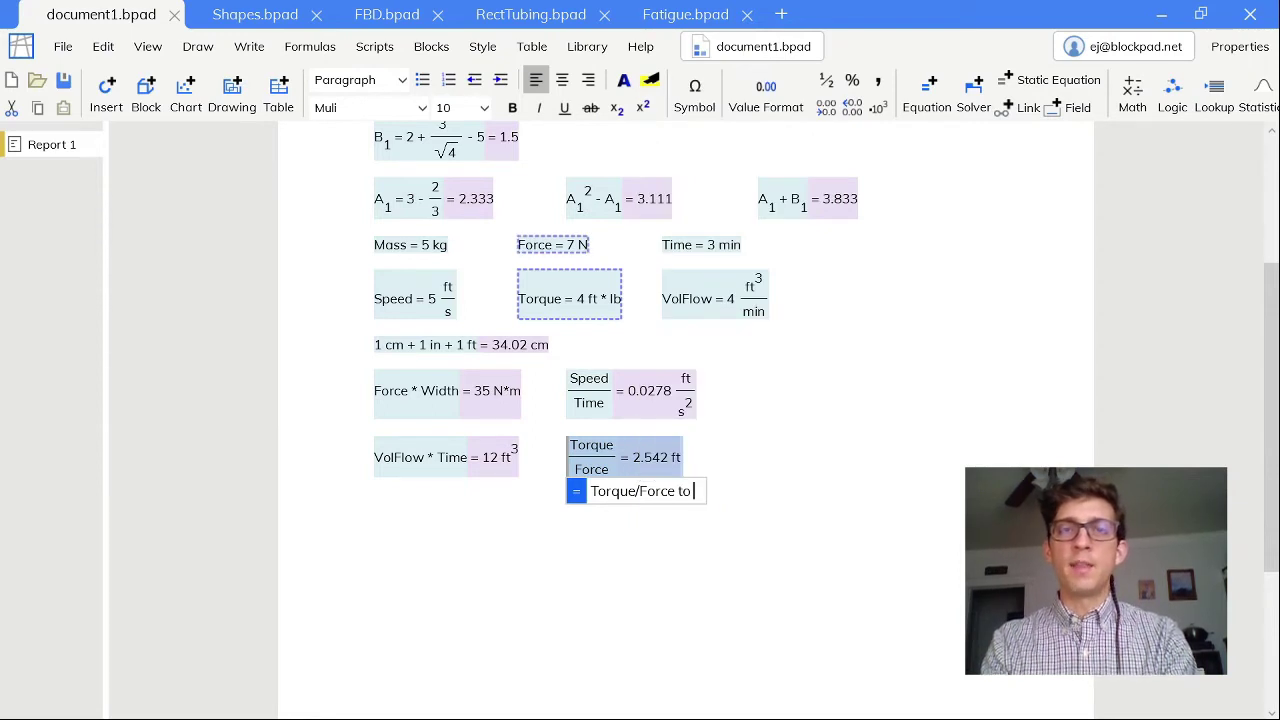
pyautogui.write(' m')
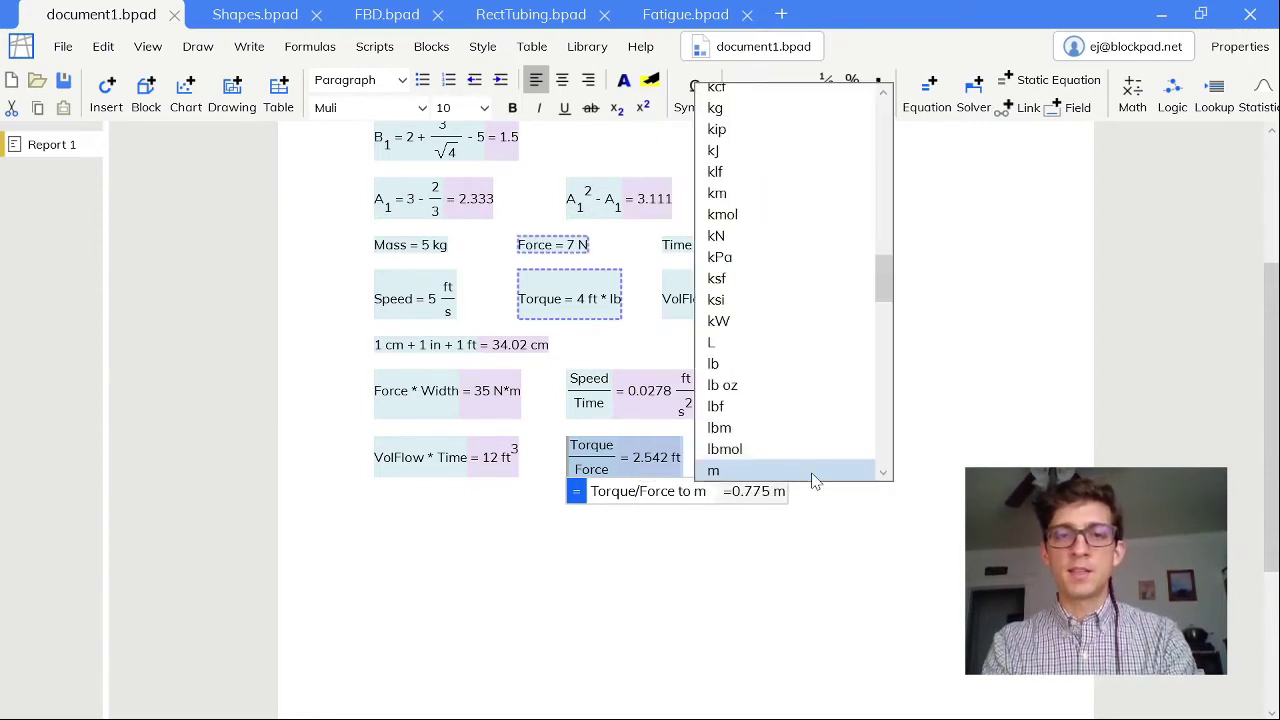
pyautogui.press('Return')
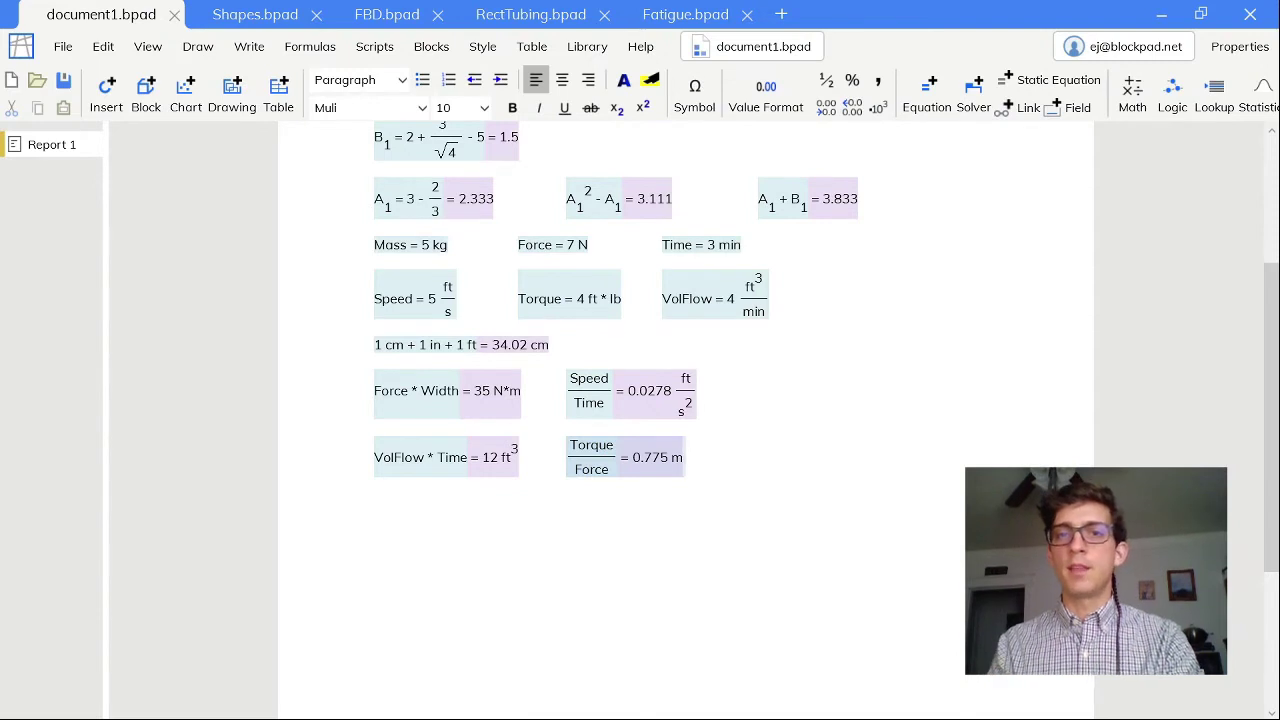
# - Convert the VolFlow equation's value to cm^3/s
pyautogui.click(737, 304)
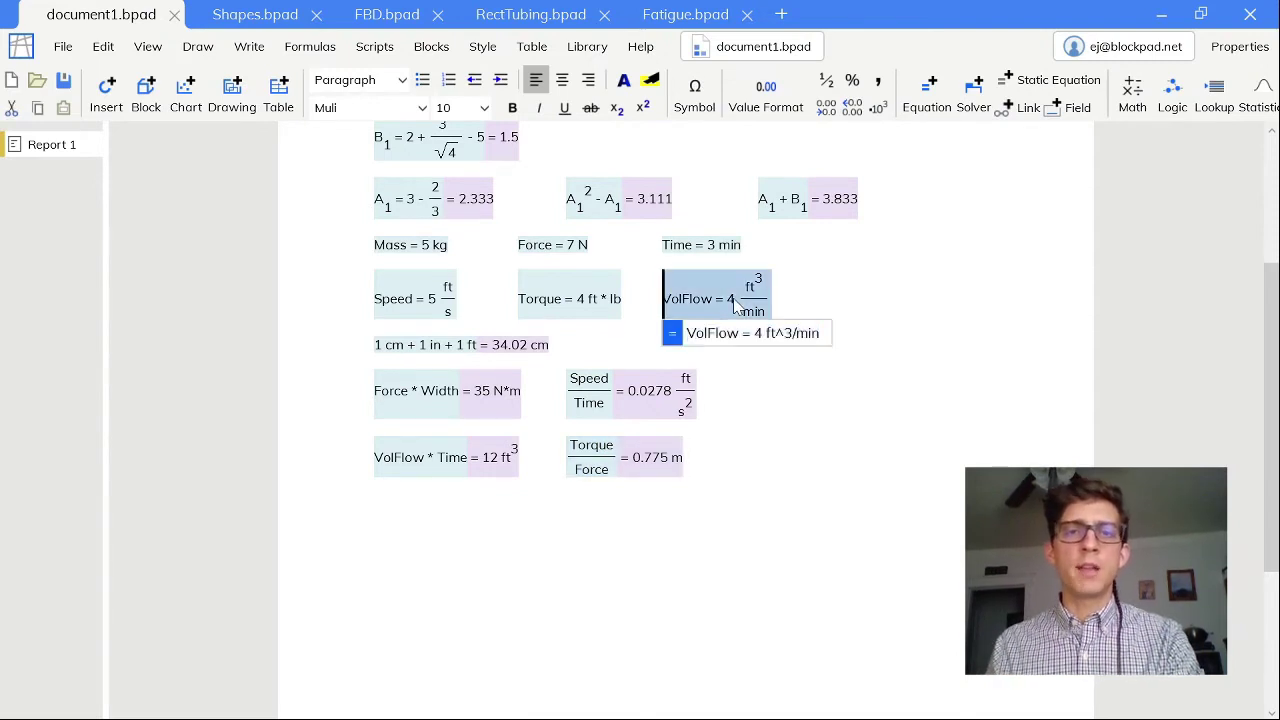
pyautogui.press('End')
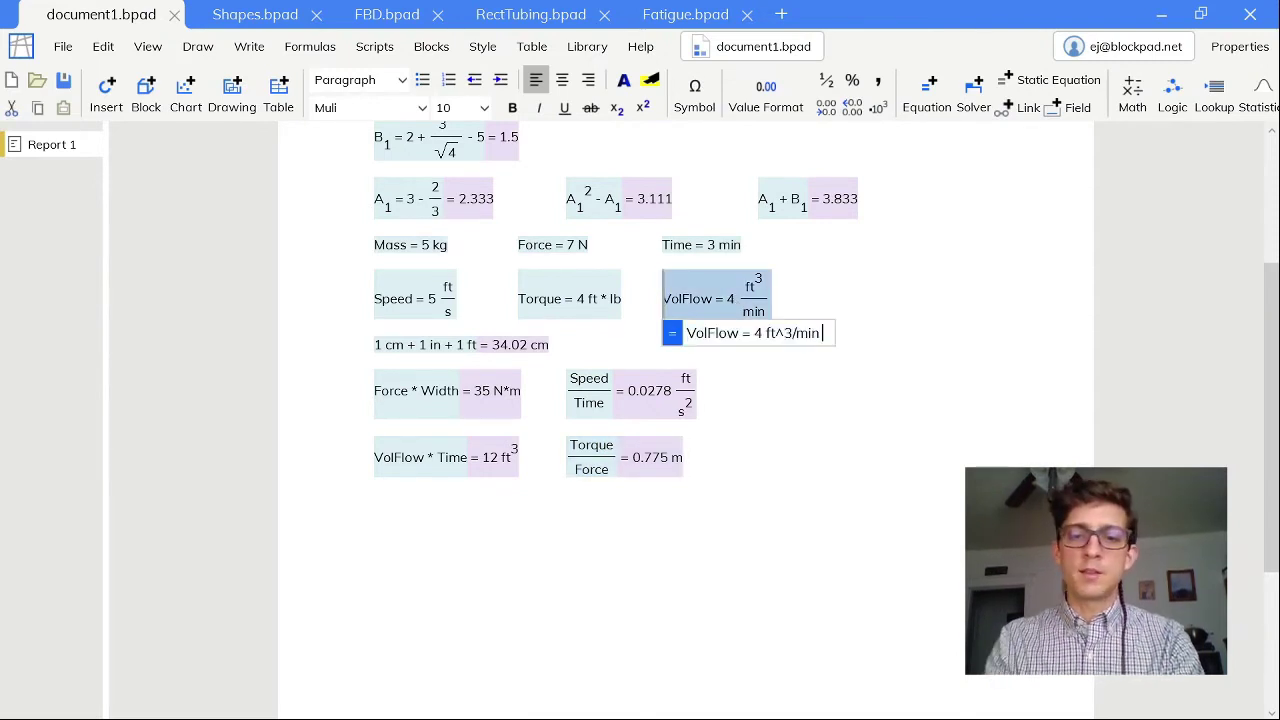
pyautogui.write('to c')
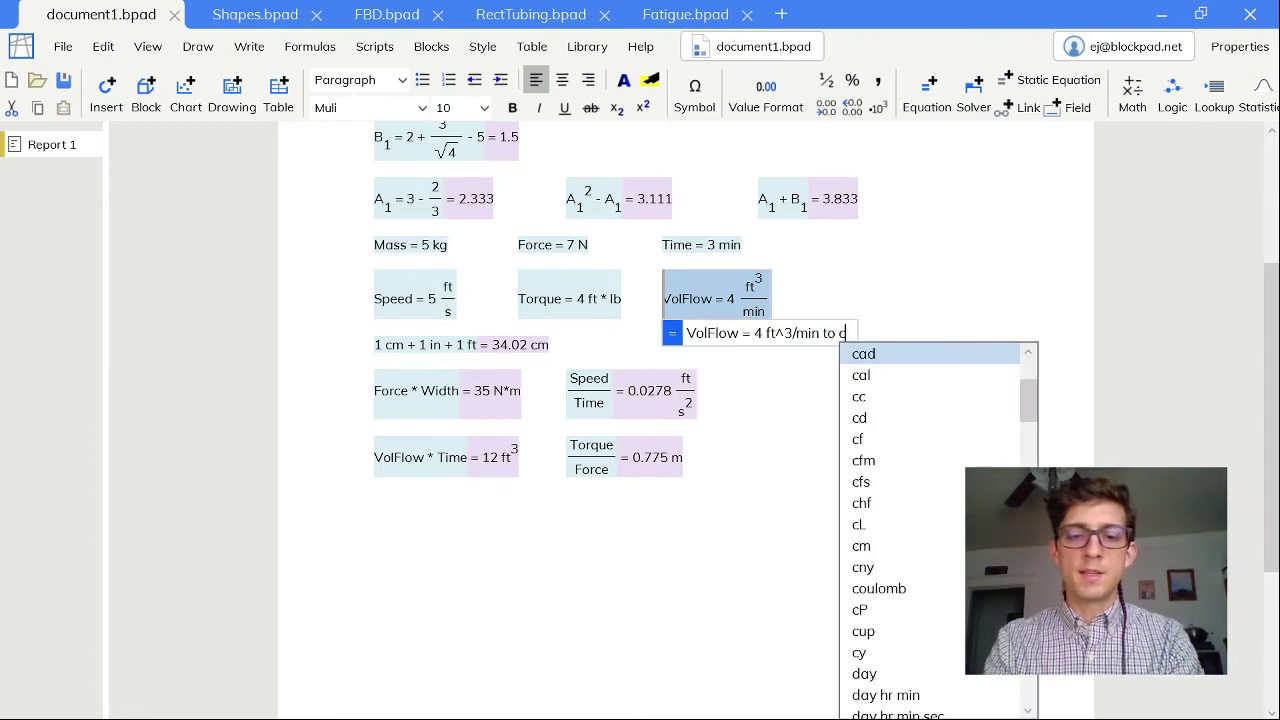
pyautogui.write('m^3')
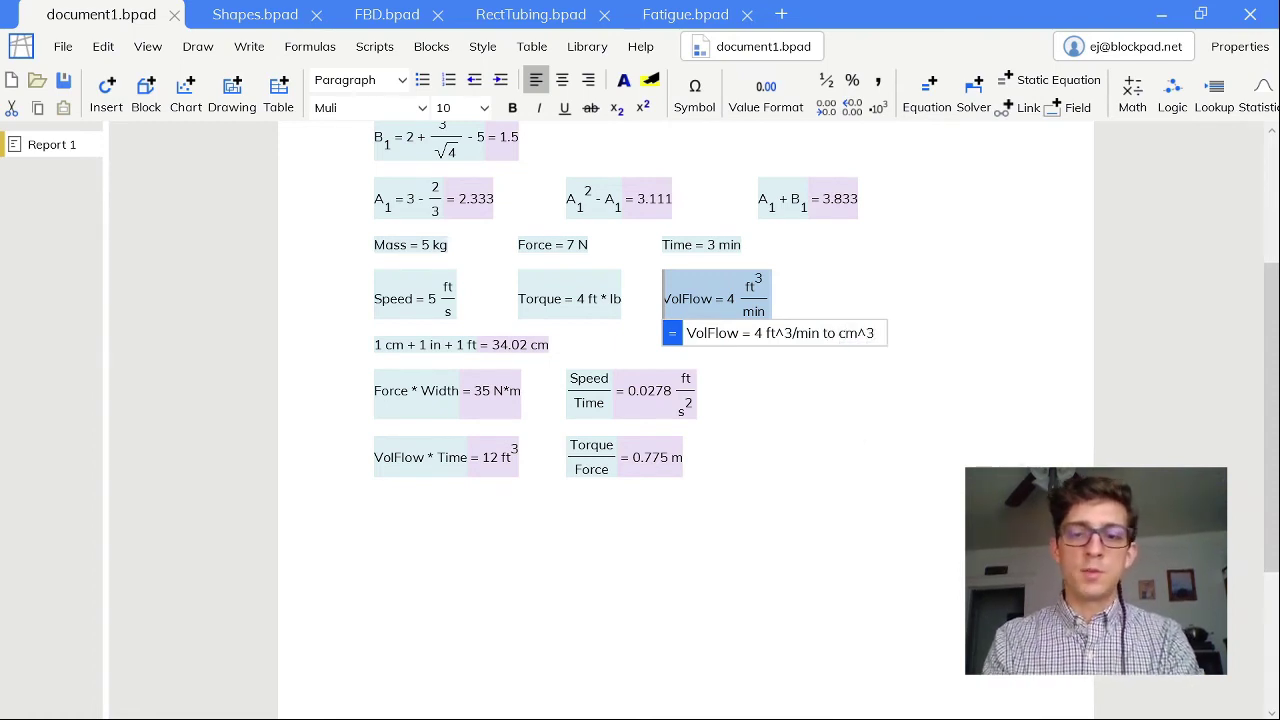
pyautogui.write('/s')
pyautogui.press('Return')
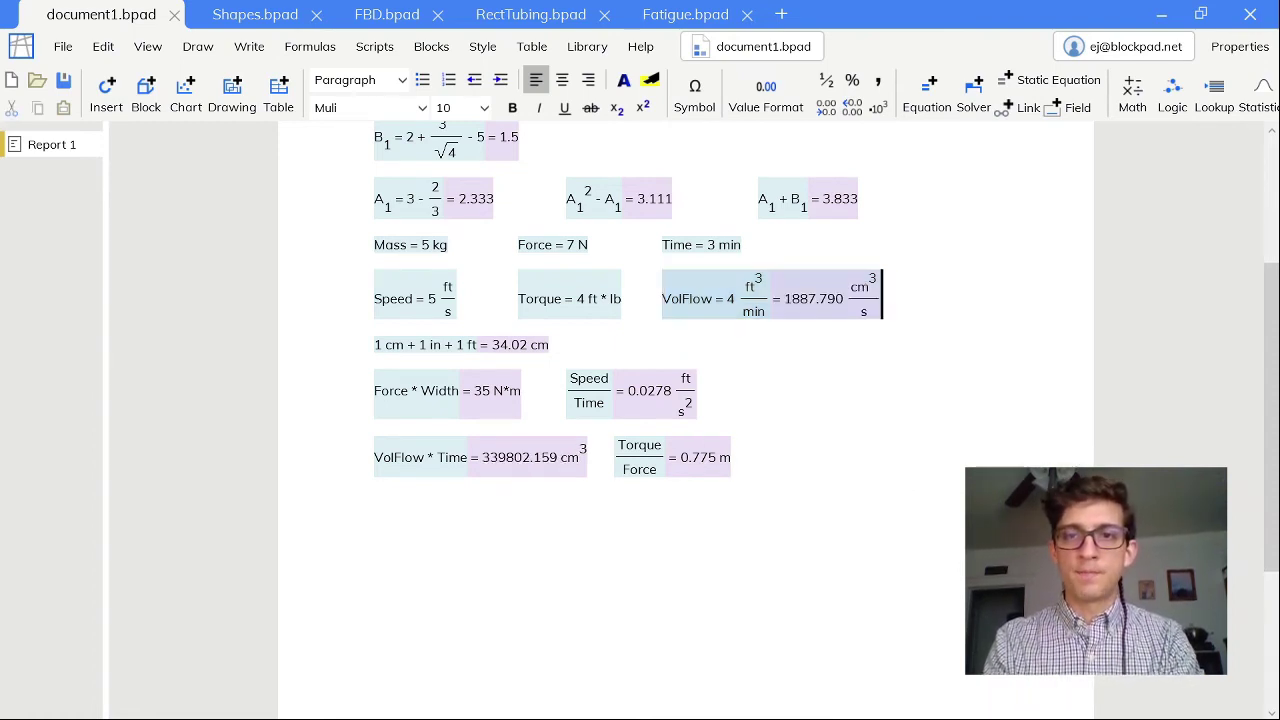
# - Convert the result of the Area = Length * Width equation to yd^2
pyautogui.scroll(3, 820, 340)
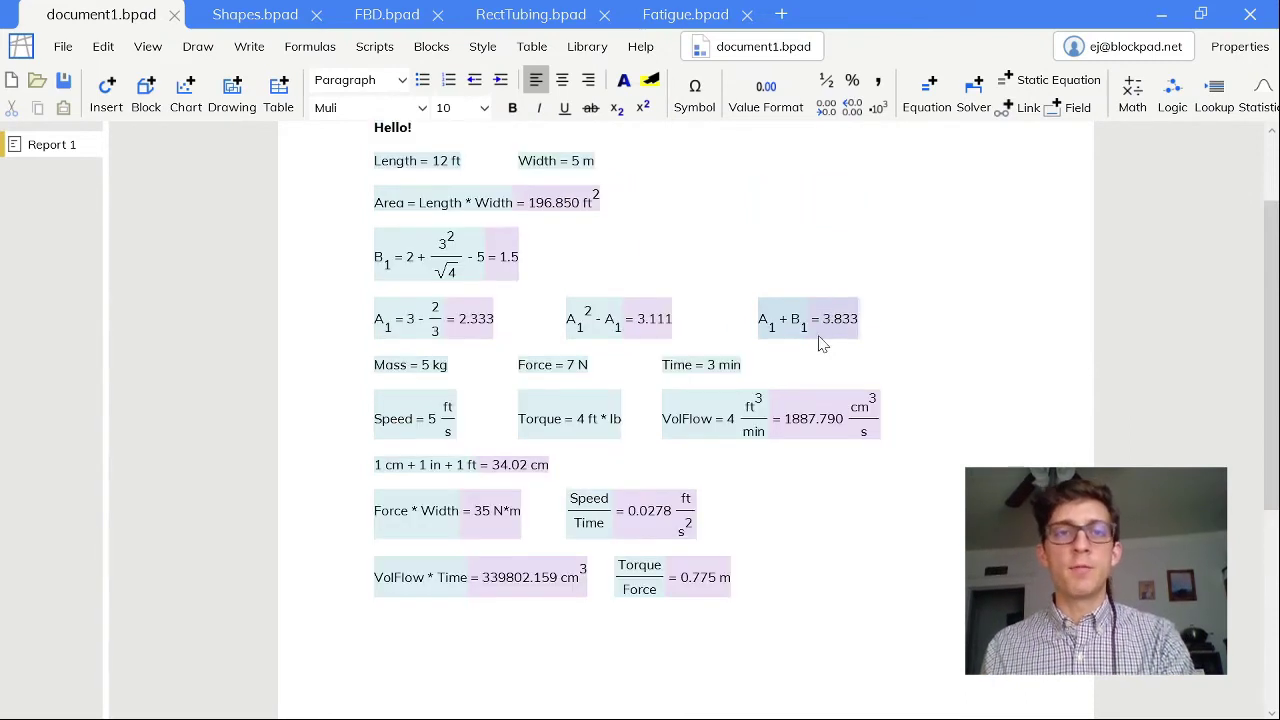
pyautogui.click(538, 204)
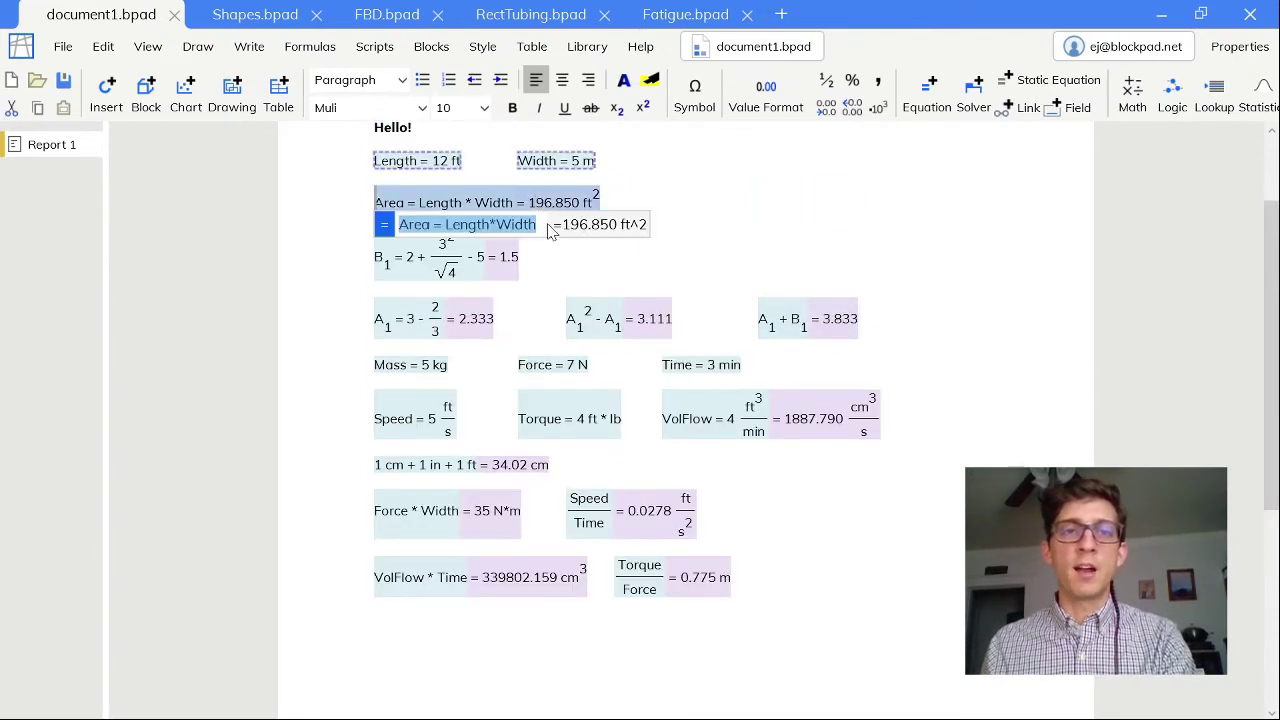
pyautogui.write('t')
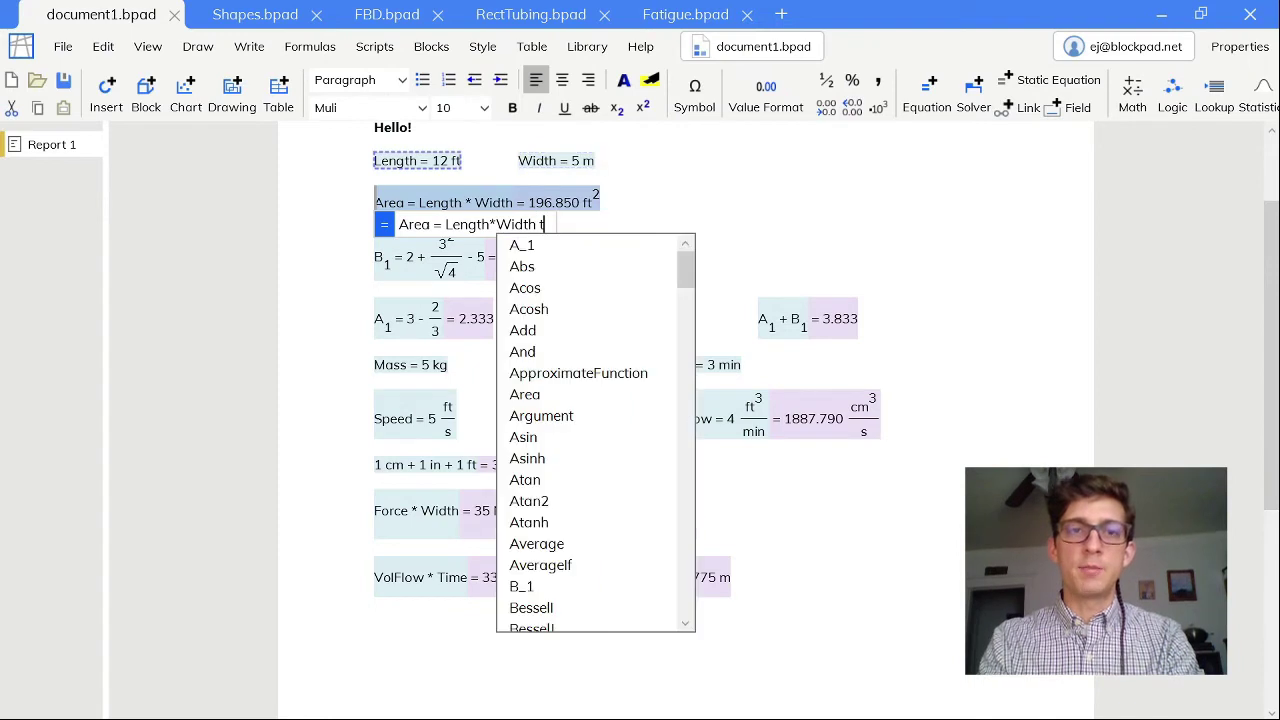
pyautogui.write('o yd')
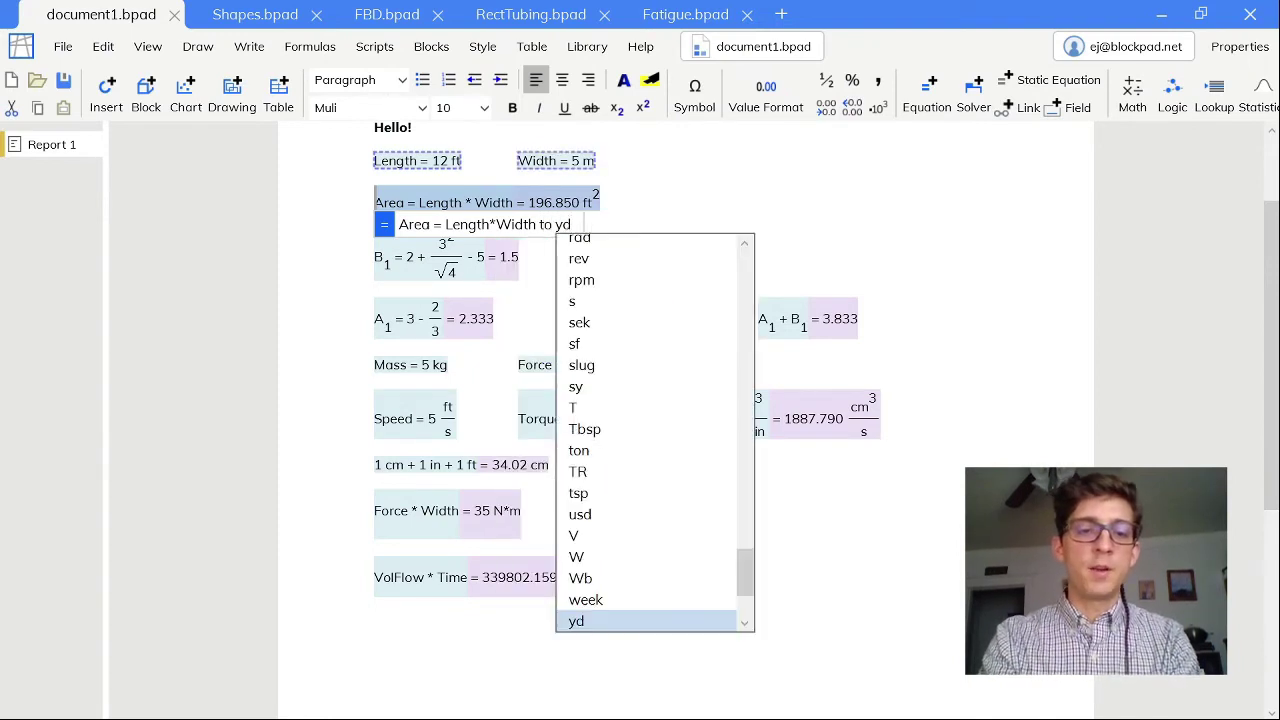
pyautogui.press('Return')
pyautogui.press('Return')
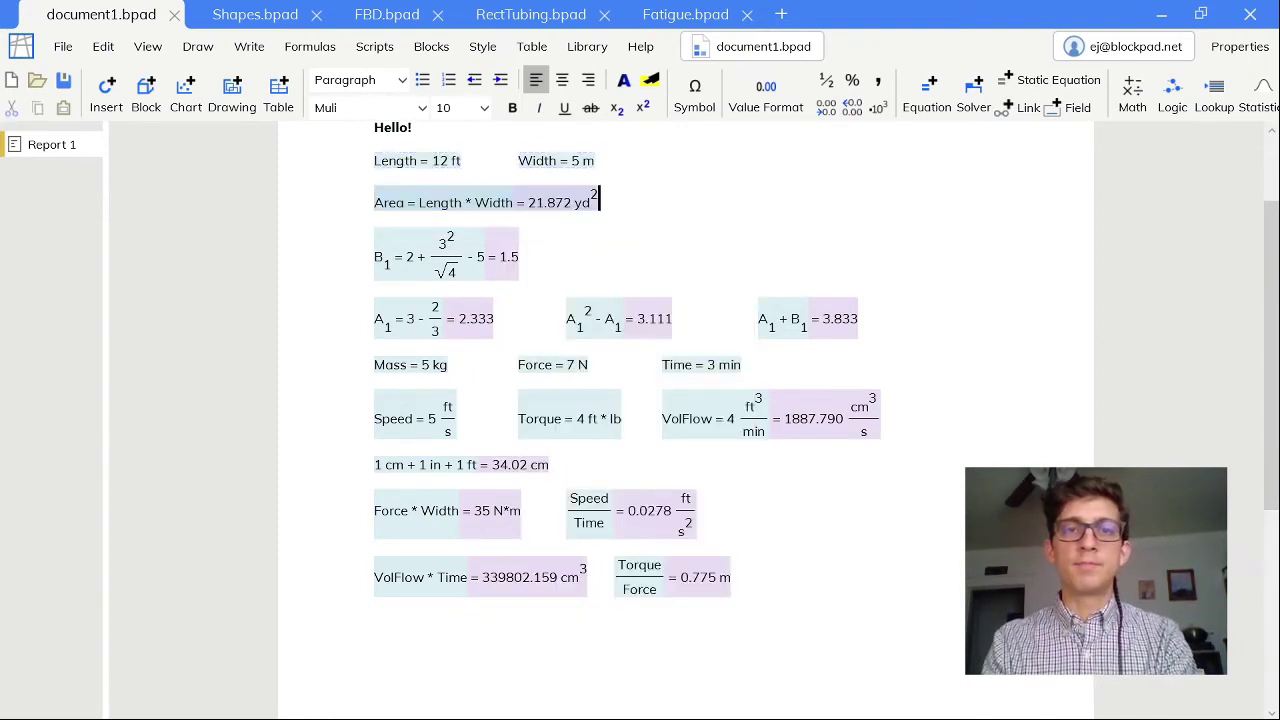
# - Add the equation 4 psi * 1 in on a new line below the VolFlow * Time and Torque / Force equations
pyautogui.click(736, 578)
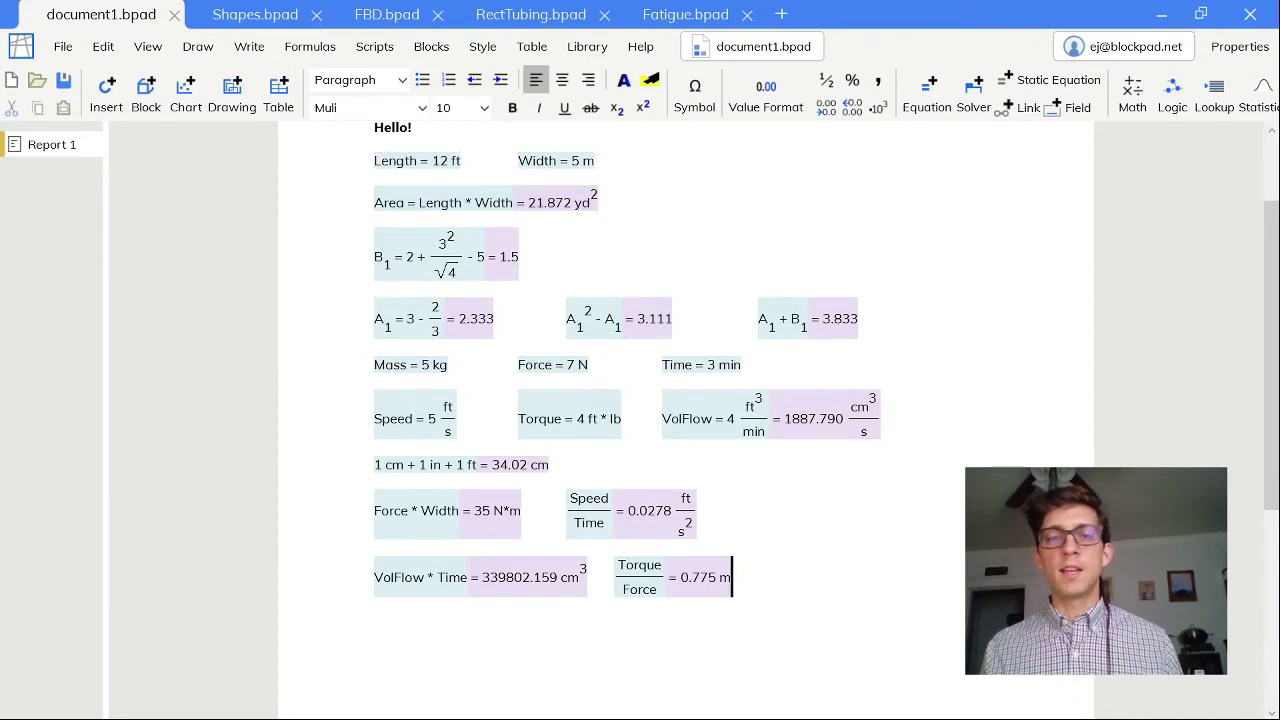
pyautogui.press('Return')
pyautogui.press('Return')
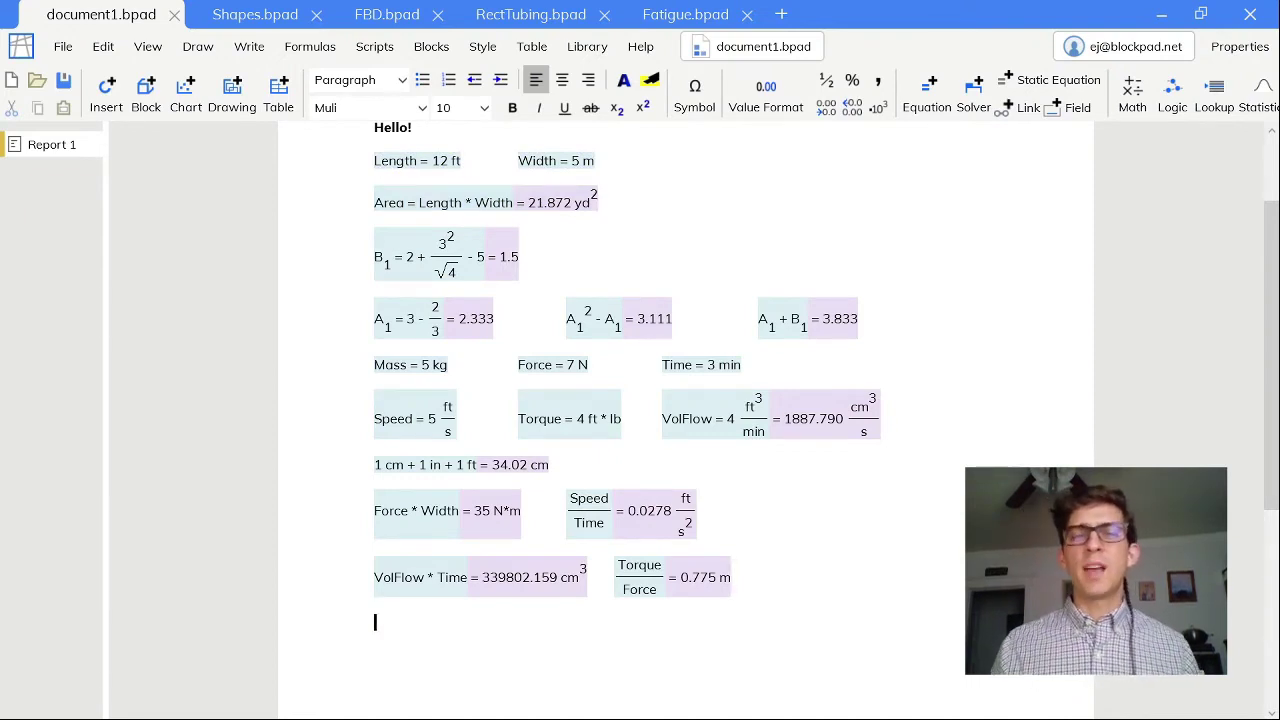
pyautogui.scroll(-2, 628, 400)
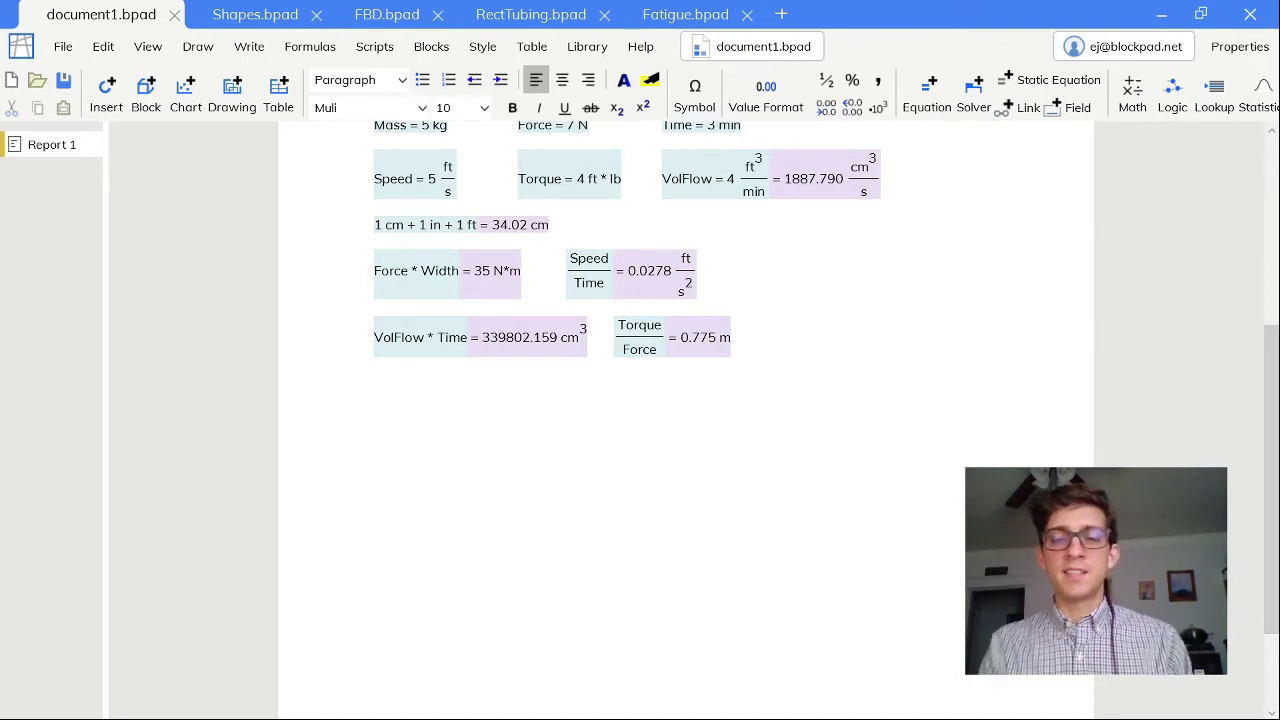
pyautogui.write('=4 psi')
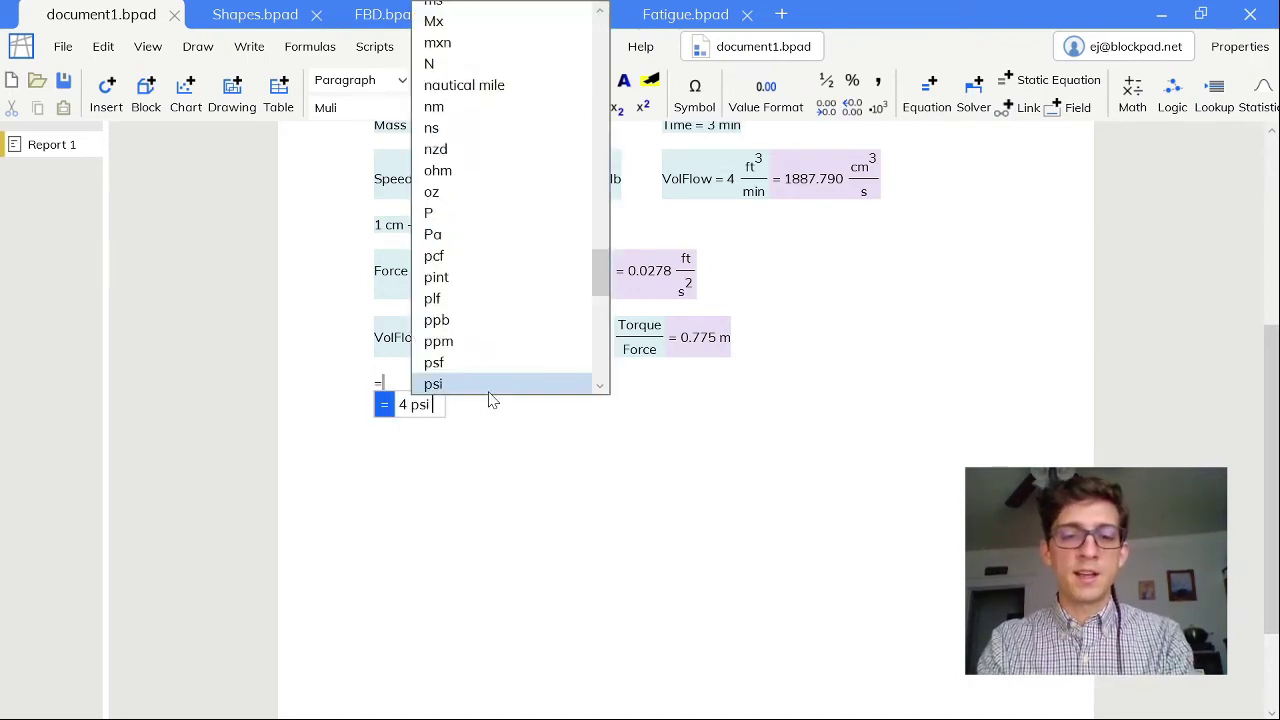
pyautogui.write(' * 1 in')
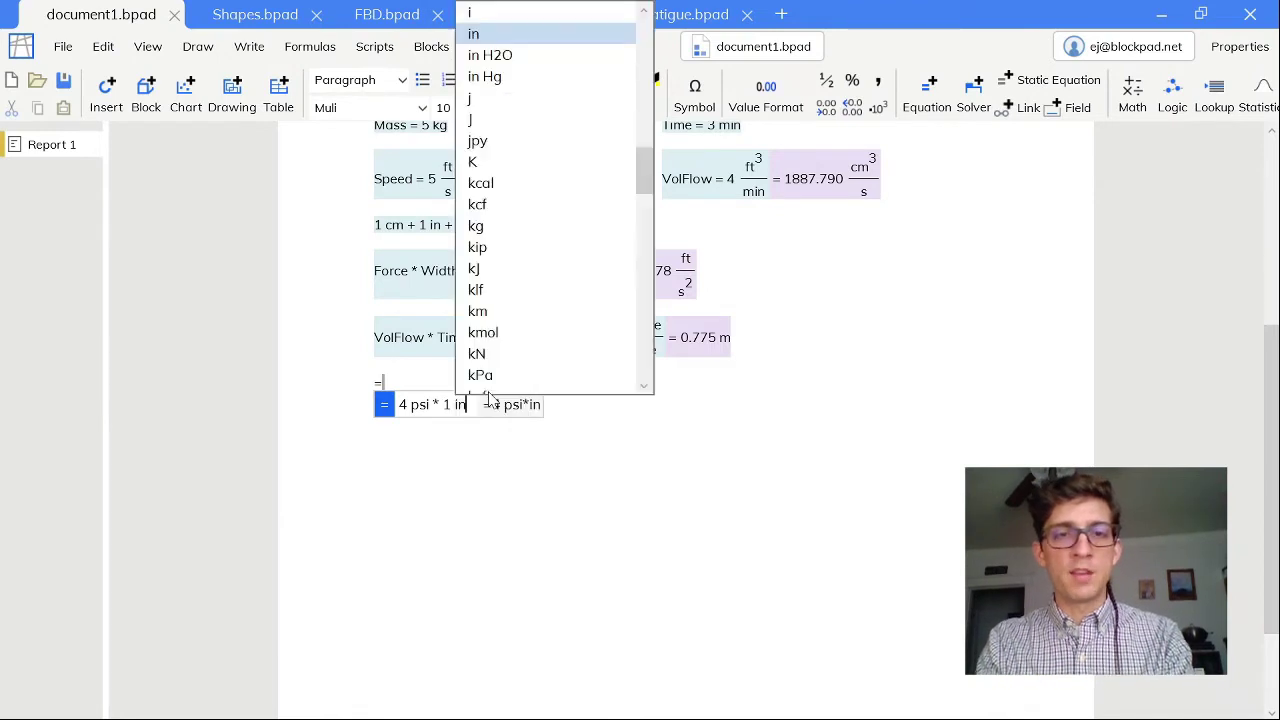
pyautogui.press('Return')
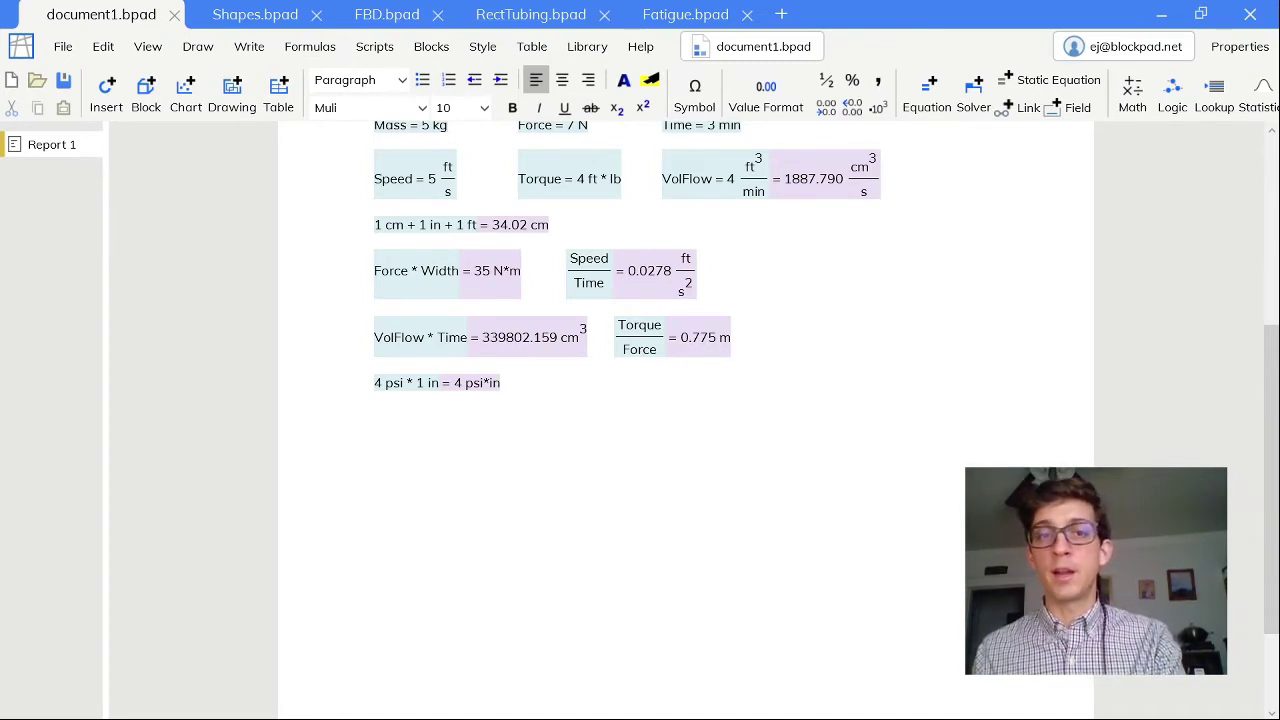
# - Convert the result of the 4 psi * 1 in equation to lb/in
pyautogui.click(467, 390)
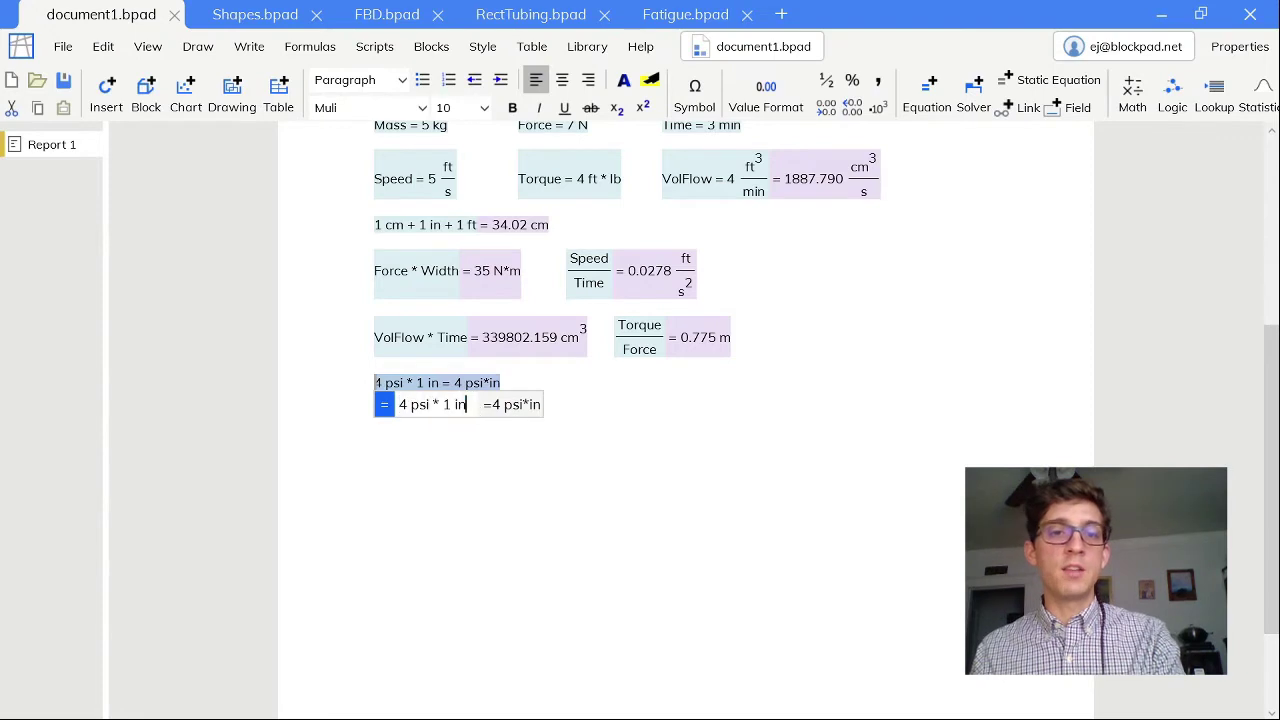
pyautogui.write('to')
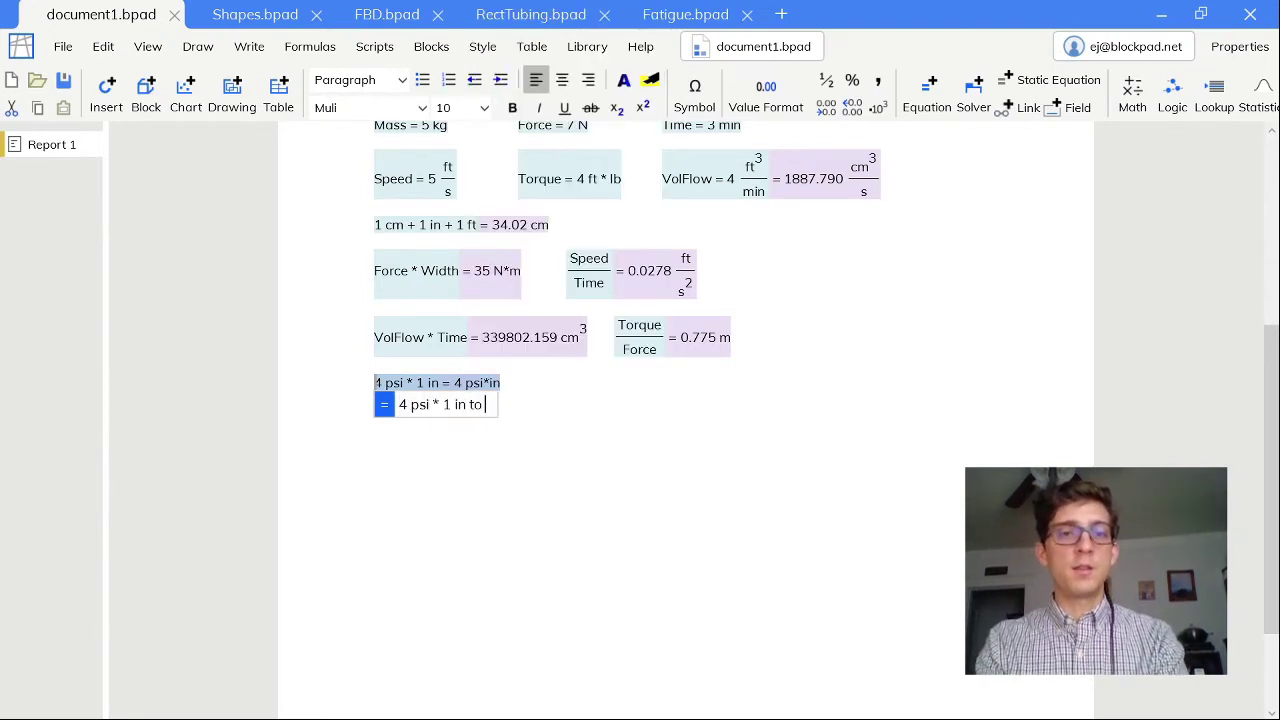
pyautogui.write(' lb/in')
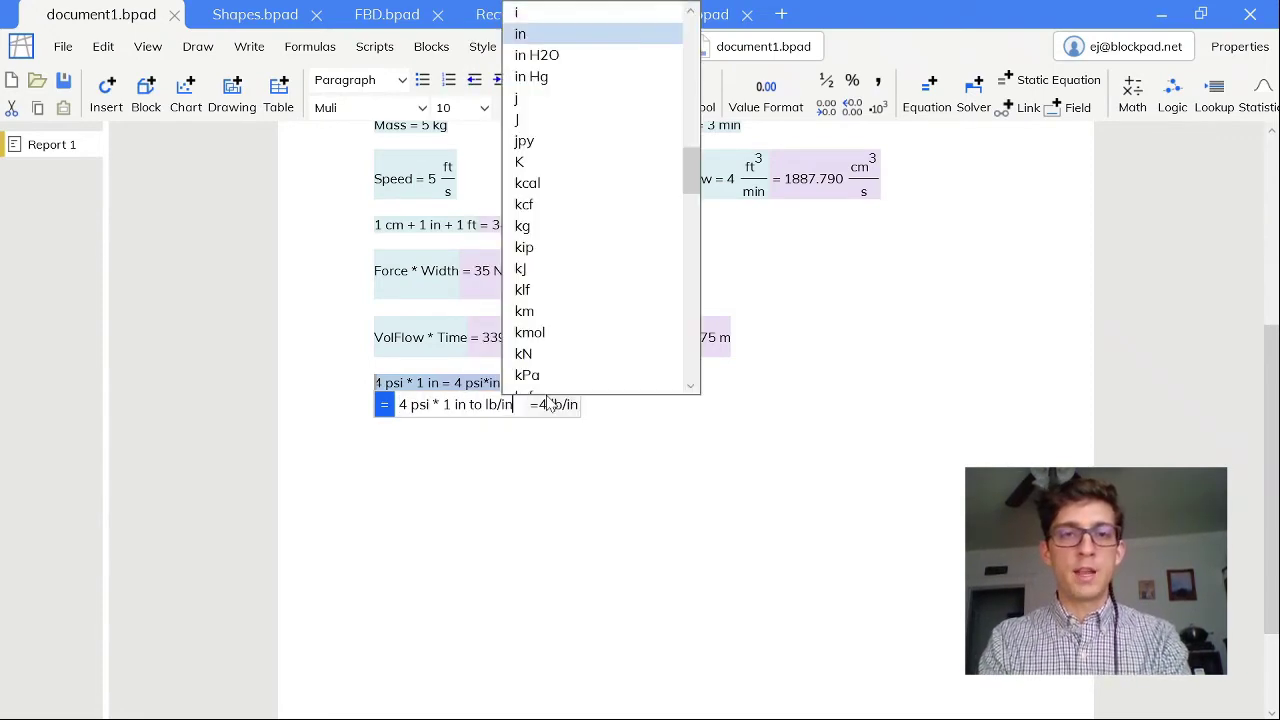
pyautogui.press('Return')
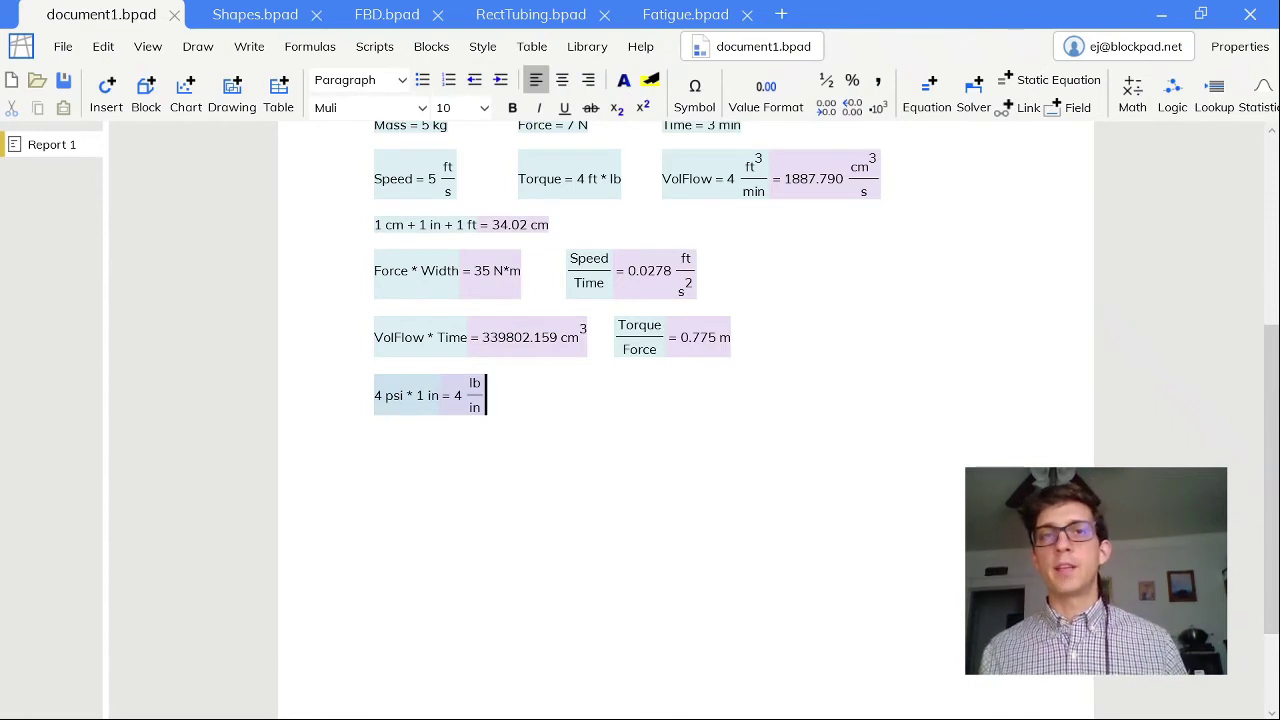
# - Try to convert the 4 psi * 1 in result to the mismatched unit lb
pyautogui.click(447, 399)
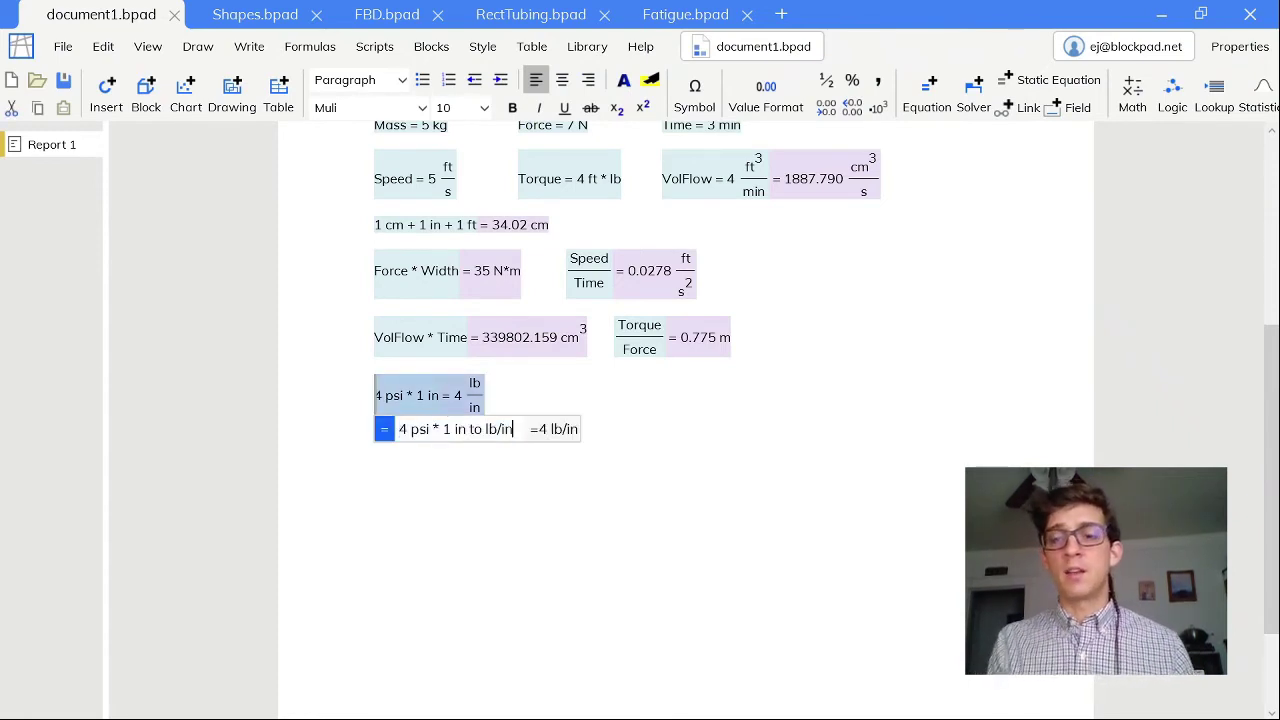
pyautogui.press('BackSpace')
pyautogui.press('BackSpace')
pyautogui.press('BackSpace')
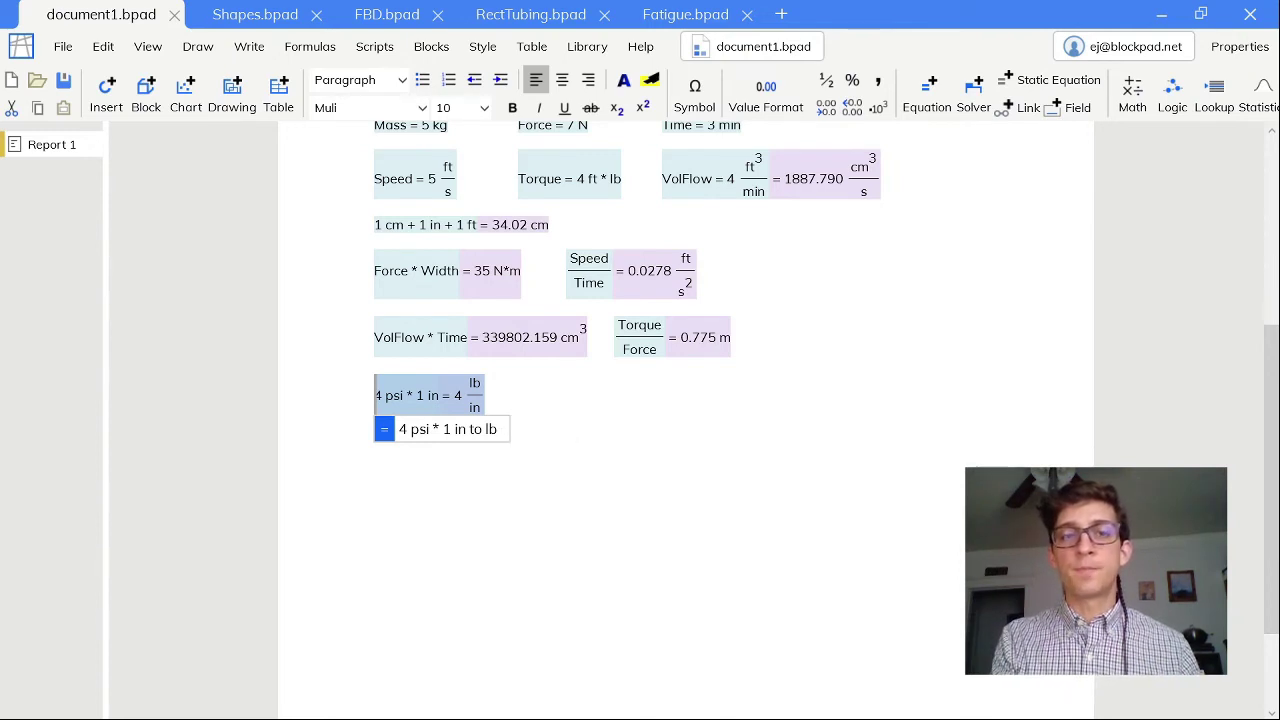
pyautogui.press('Return')
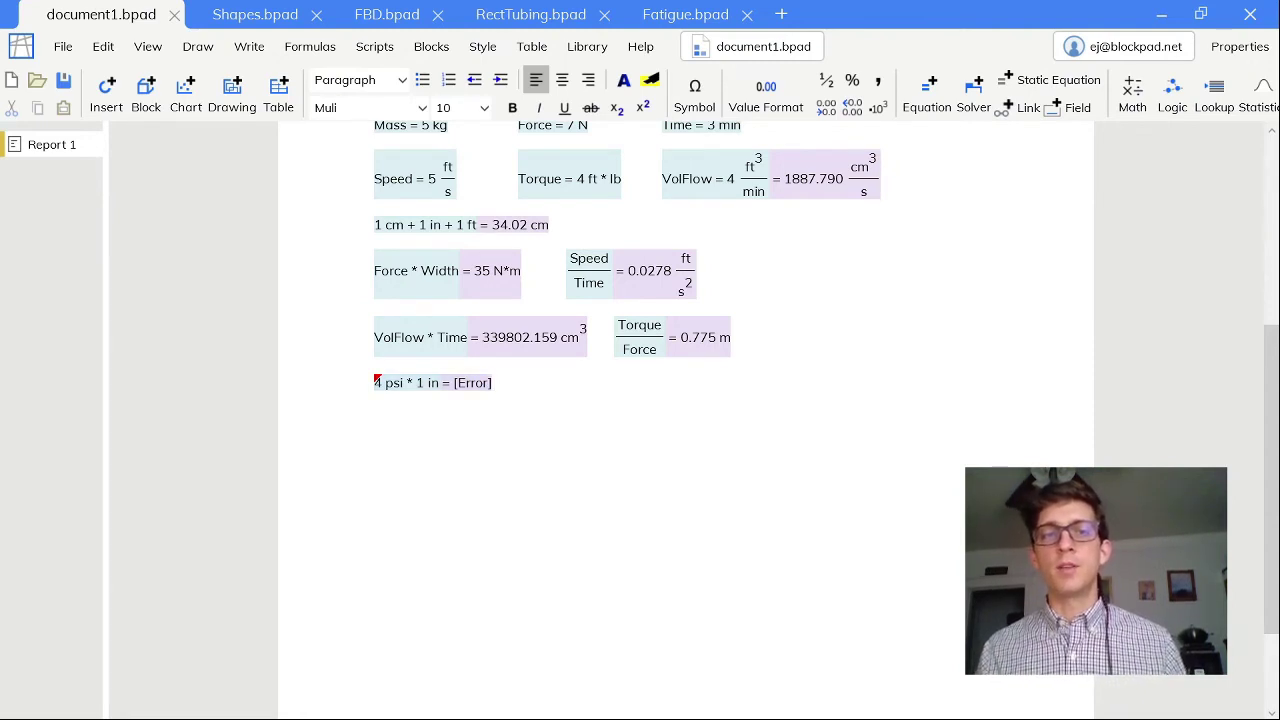
# - Correct the target unit of the 4 psi * 1 in equation to lb/in
pyautogui.click(479, 384)
pyautogui.doubleClick(479, 384)
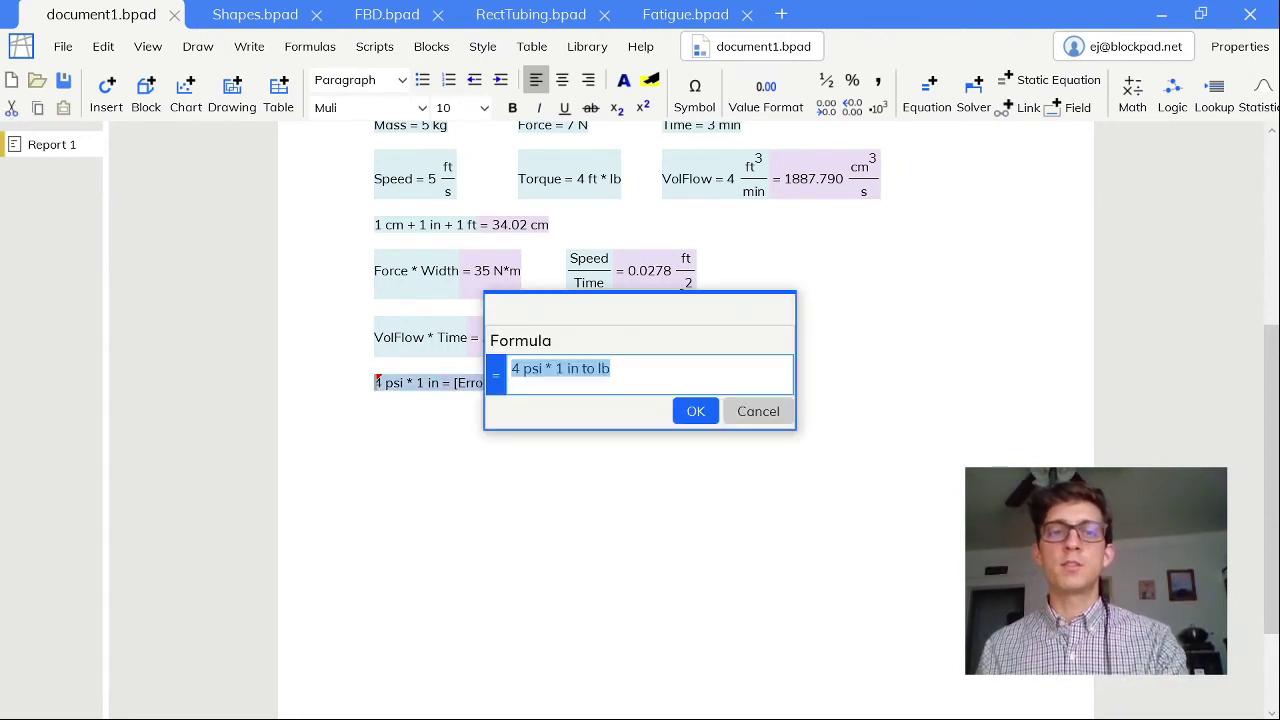
pyautogui.press('End')
pyautogui.write('/in')
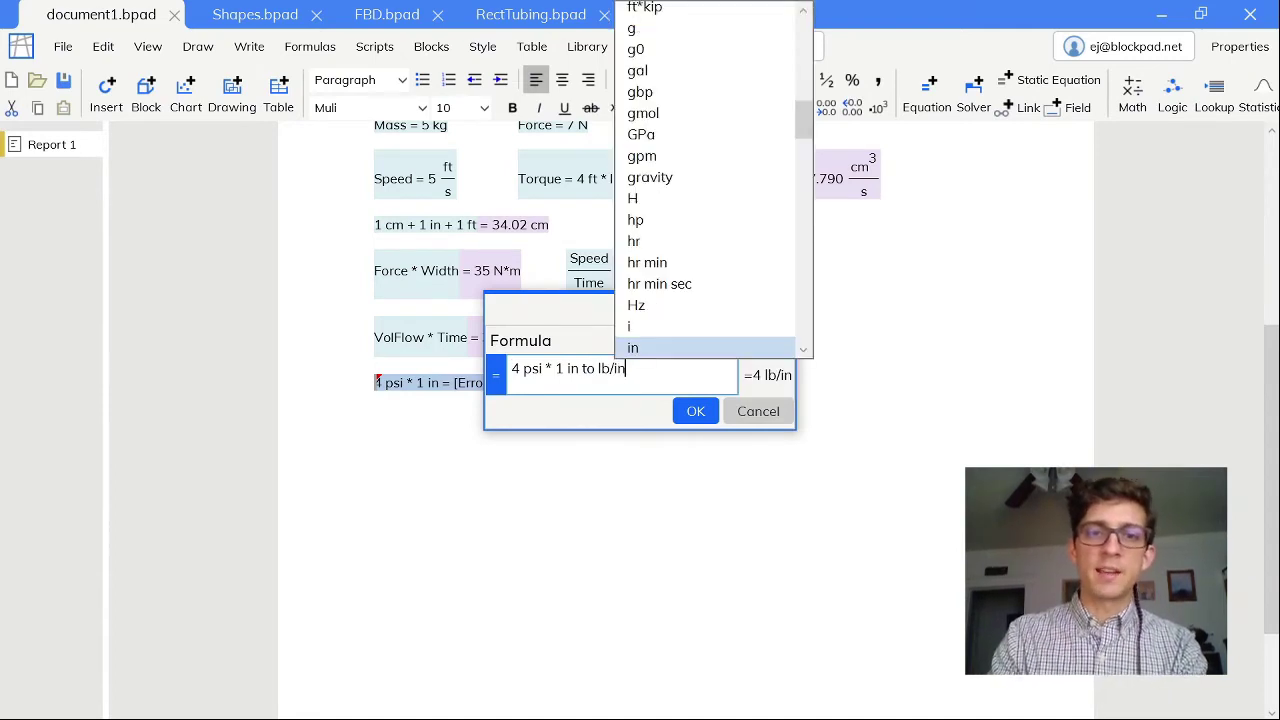
pyautogui.press('Return')
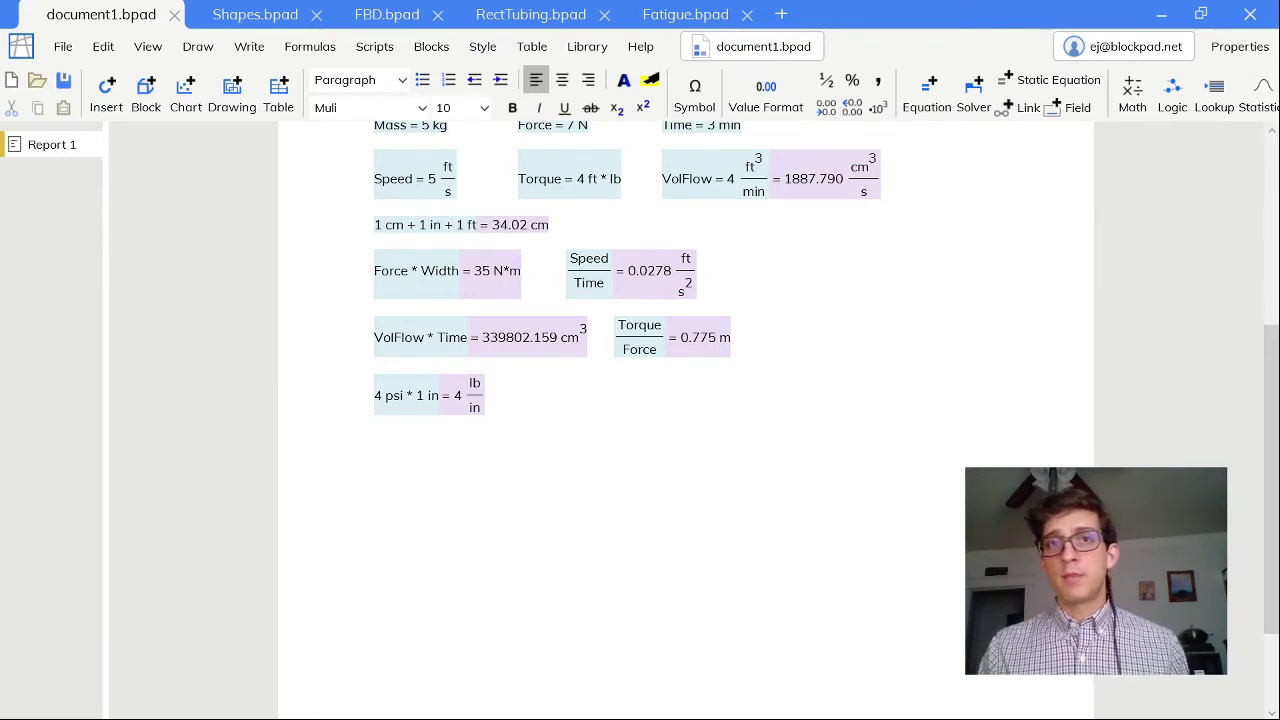
# - Add the equation 1 ft + 1 m two tab spaces after the 4 psi * 1 in equation
pyautogui.press('Tab')
pyautogui.press('Tab')
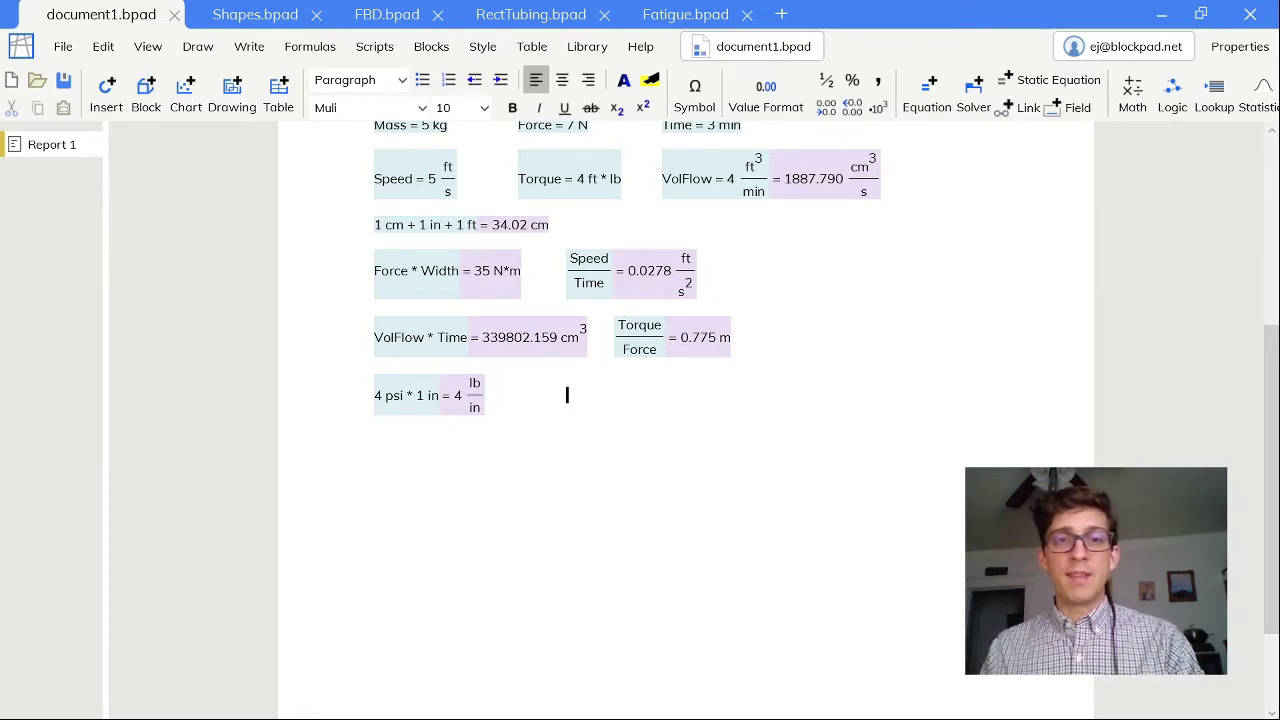
pyautogui.write('=')
pyautogui.write('1')
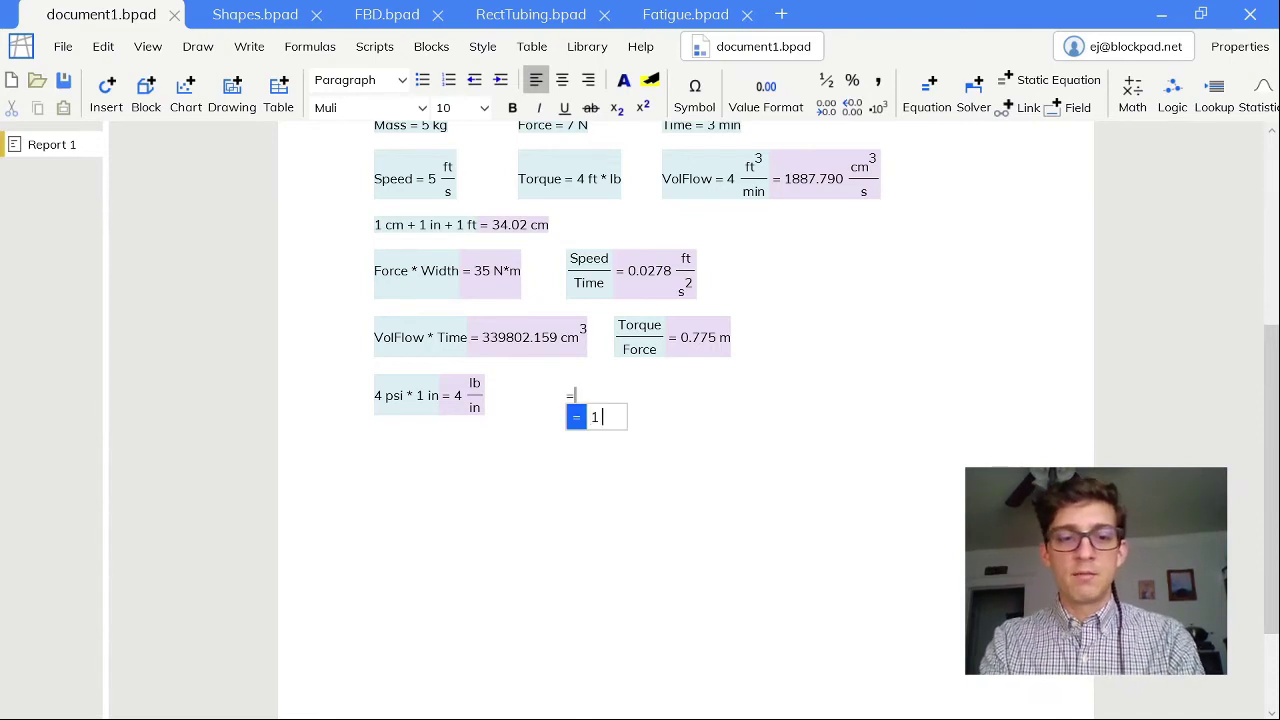
pyautogui.write(' ft + 1')
pyautogui.press('Escape')
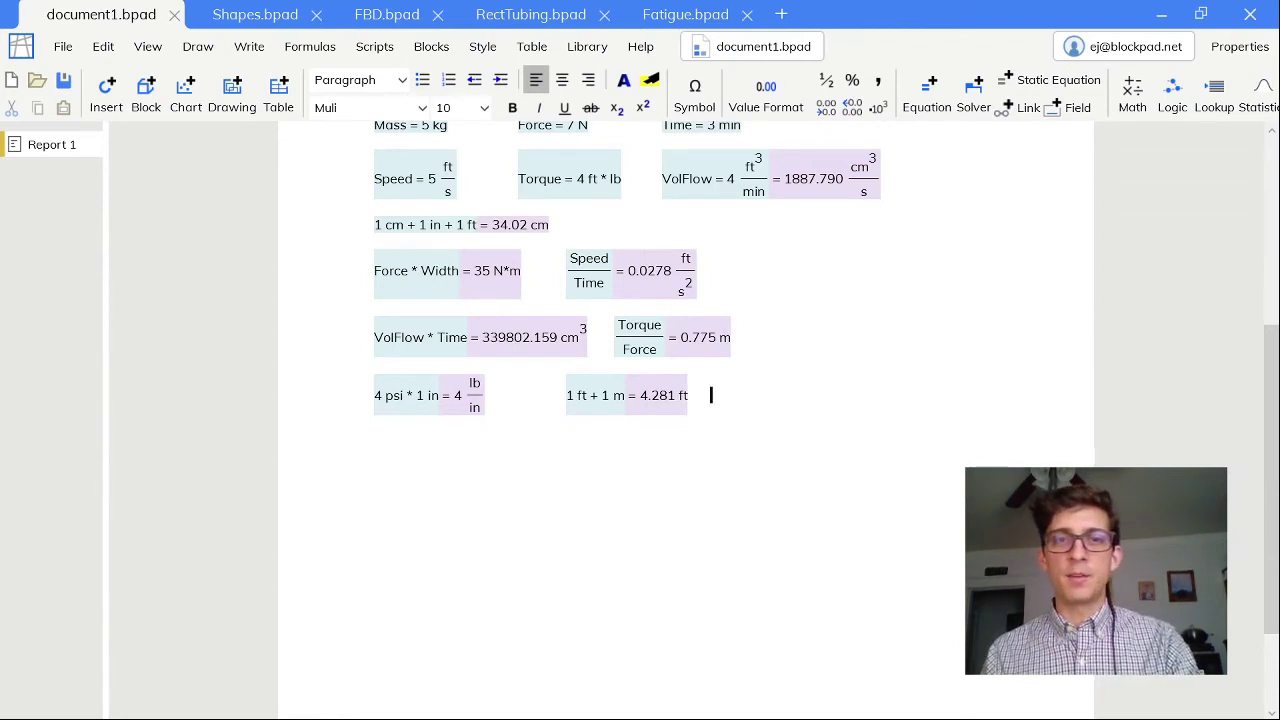
# - Add the mismatched-unit equation 1 ft + 1 lb on the same line, tabbed over after the 1 ft + 1 m equation
pyautogui.press('Tab')
pyautogui.write('=')
pyautogui.write('1')
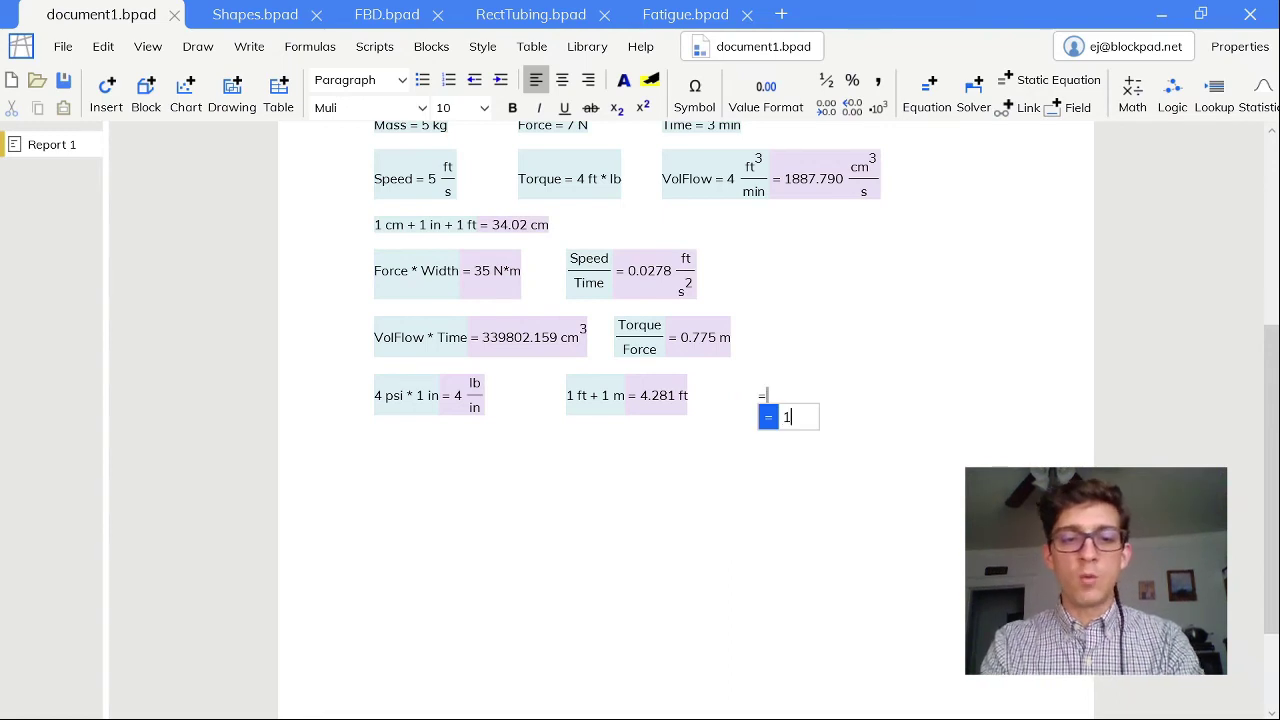
pyautogui.write(' ft + 1 lb')
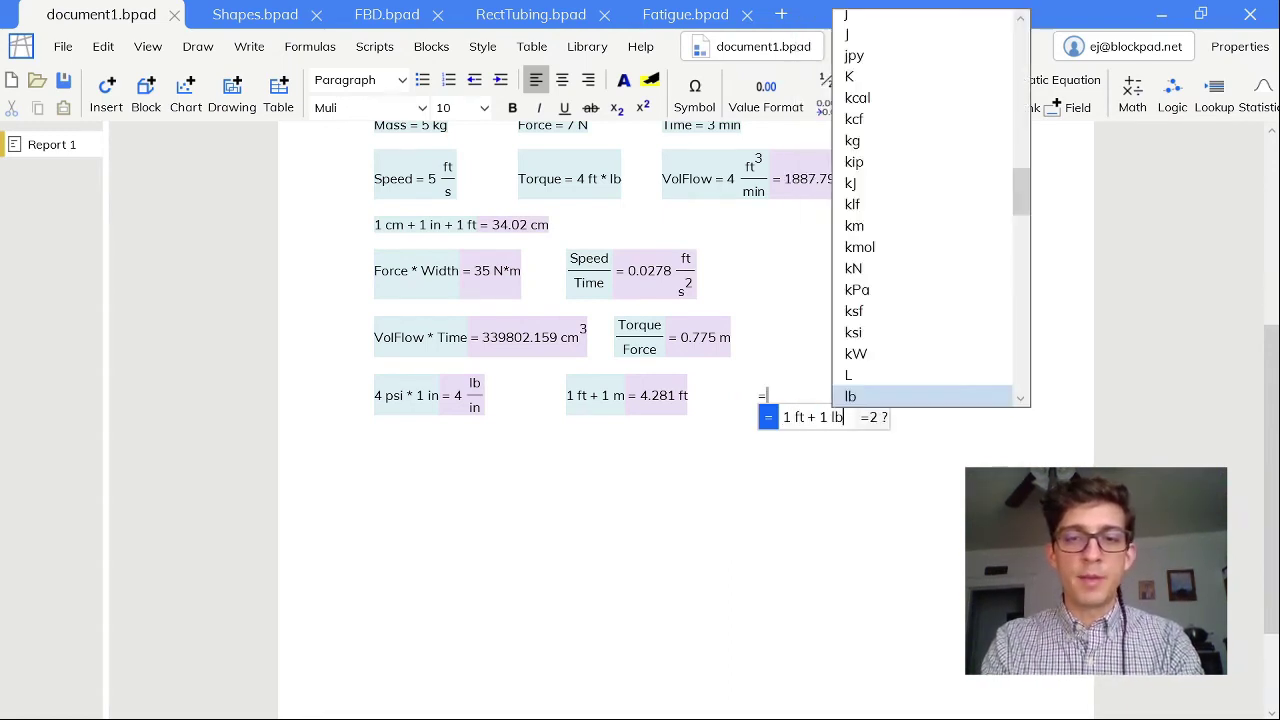
pyautogui.press('Return')
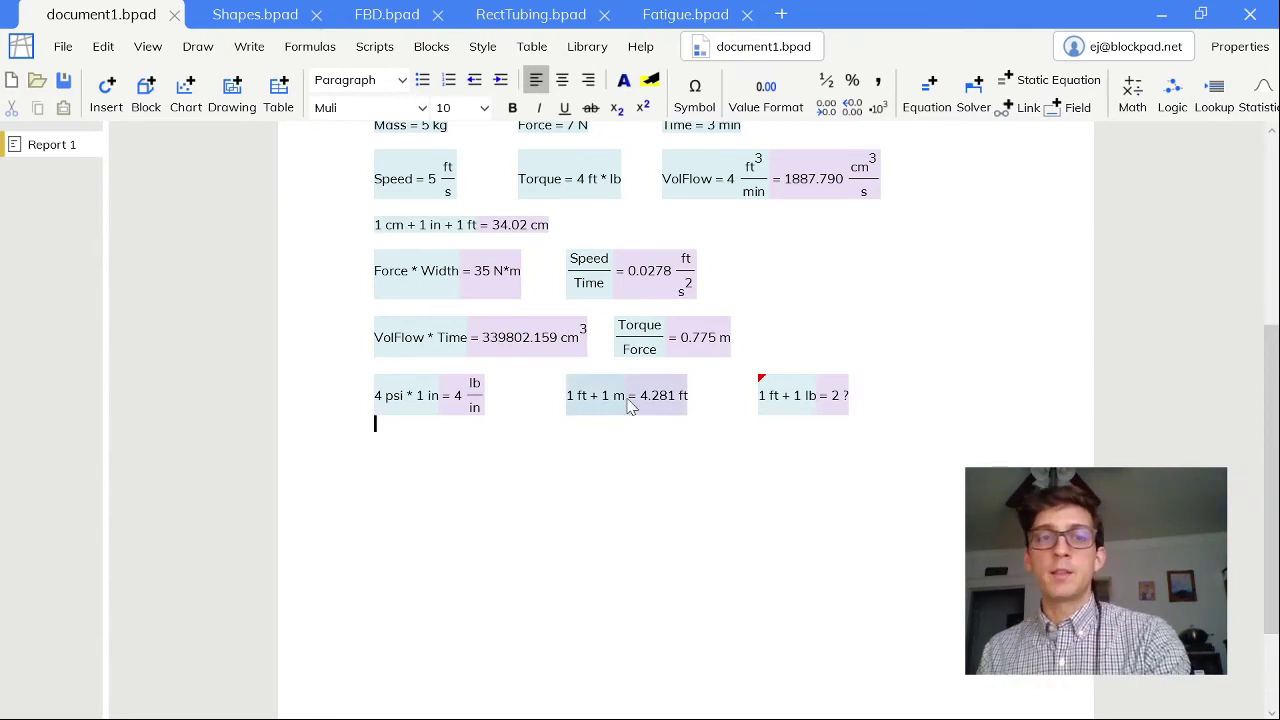
# - Add the equation Sin(30) on a new line below the 4 psi * 1 in equation
pyautogui.press('Return')
pyautogui.scroll(-2, 630, 406)
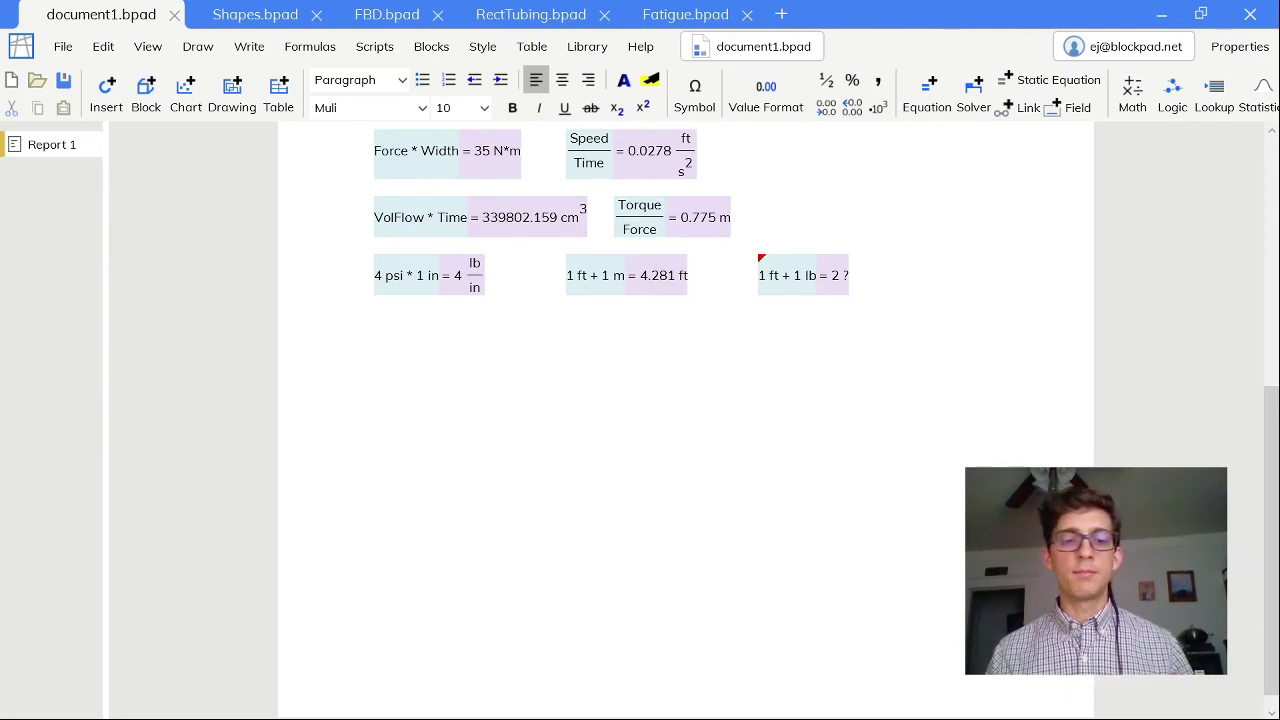
pyautogui.write('=Sin(')
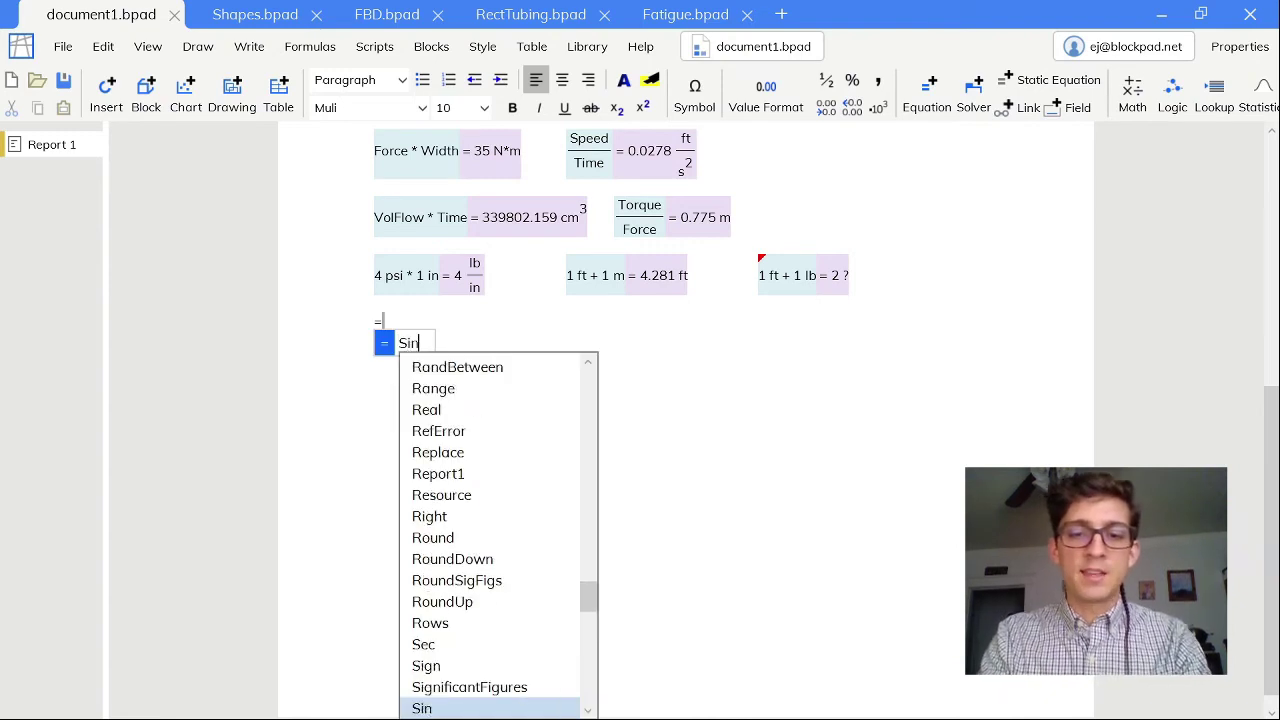
pyautogui.write('30)')
pyautogui.press('Return')
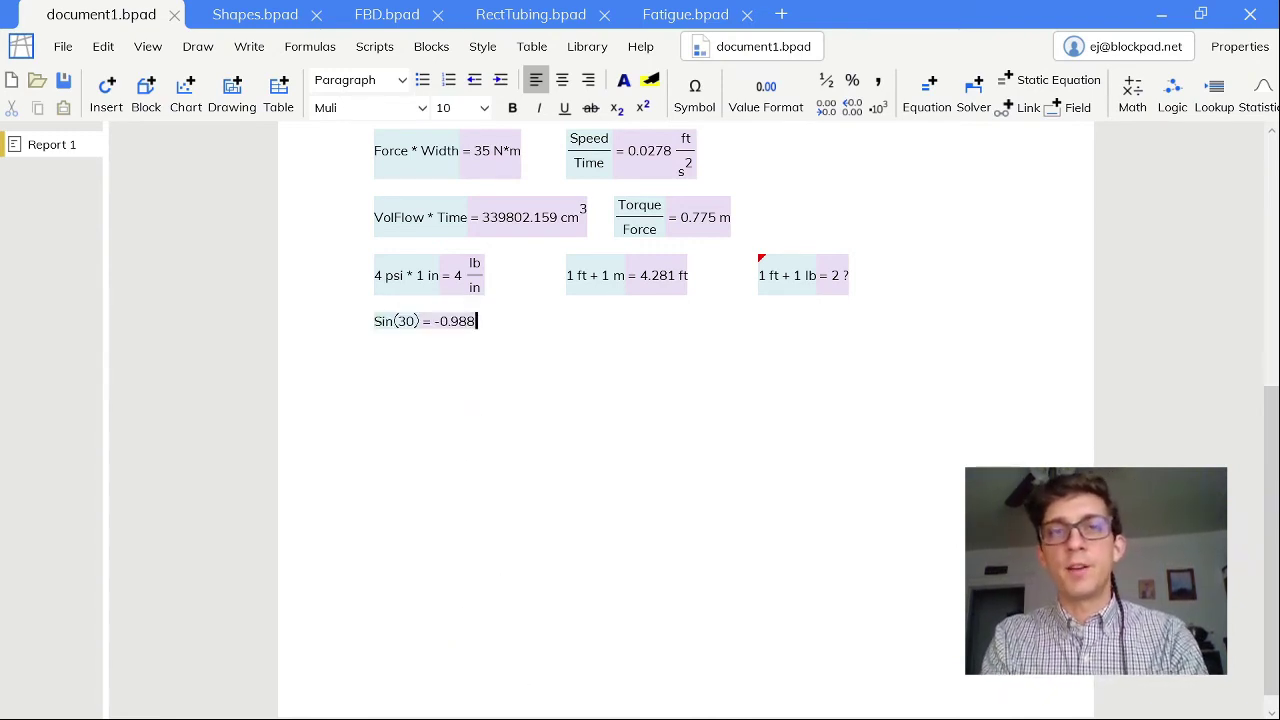
# - Add the equation Sin(30 deg) two tab spaces after the Sin(30) equation
pyautogui.press('Tab')
pyautogui.press('Tab')
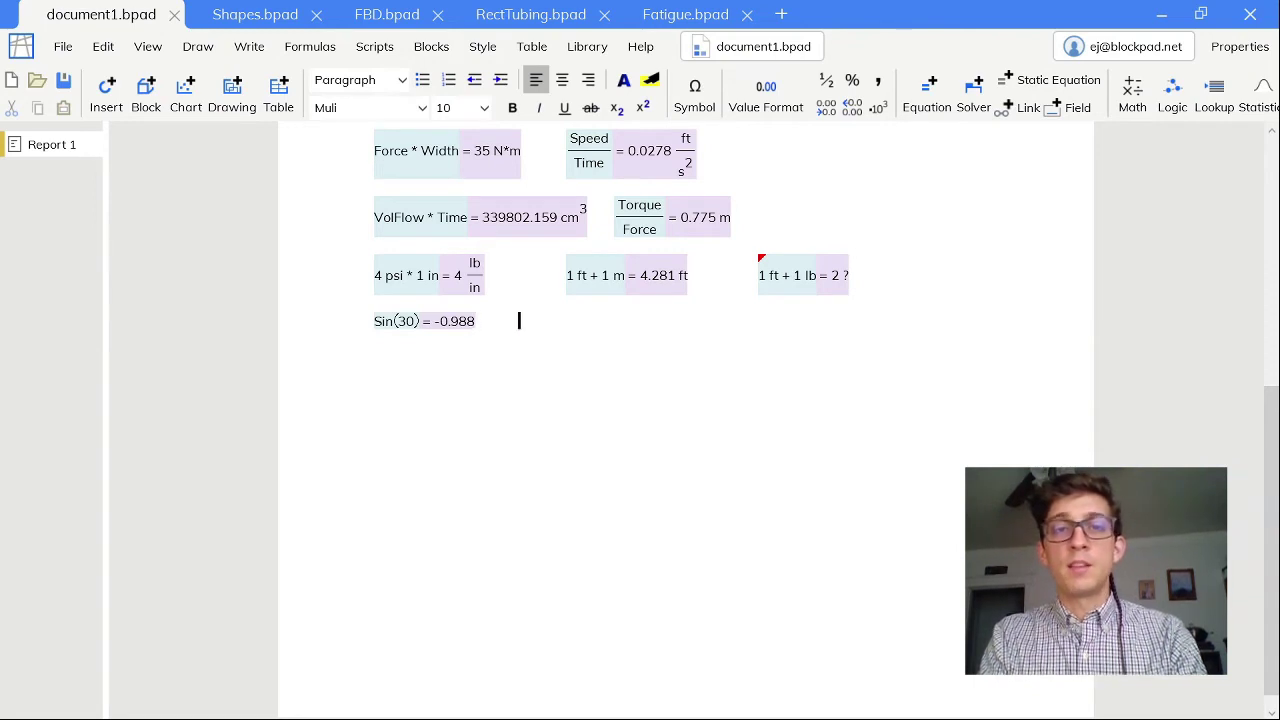
pyautogui.write('=')
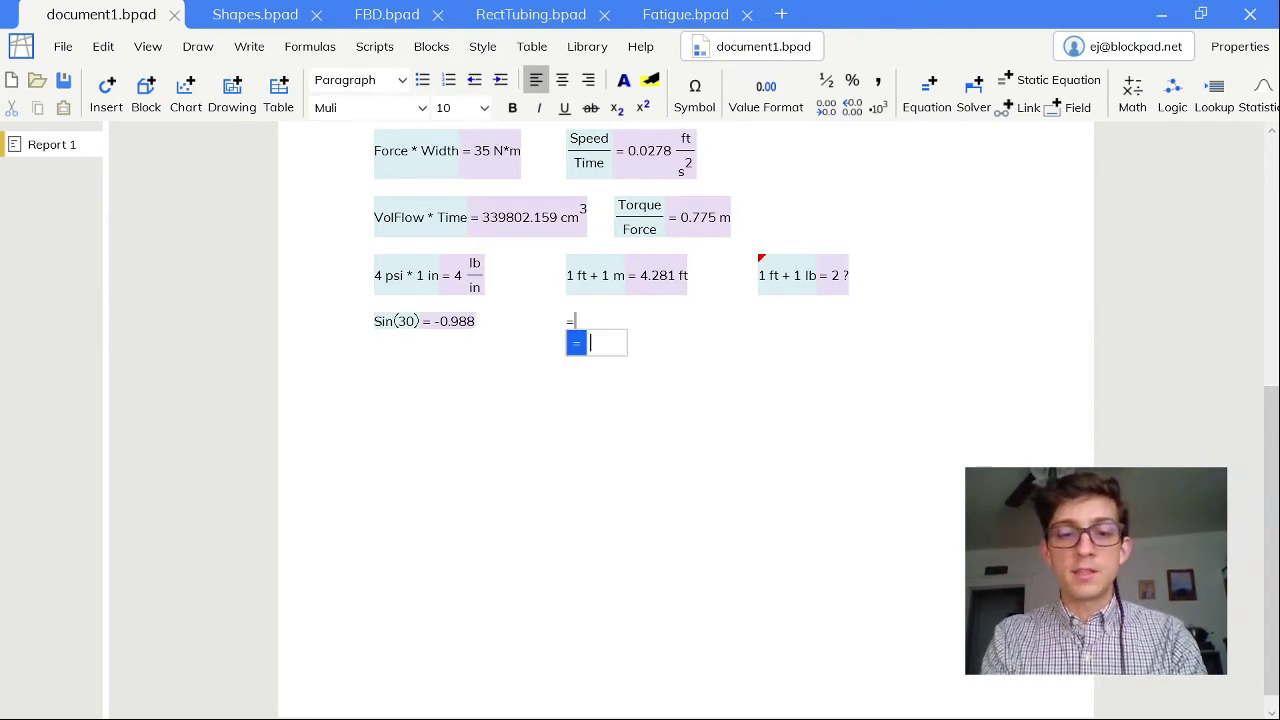
pyautogui.write('Sin(30 deg)')
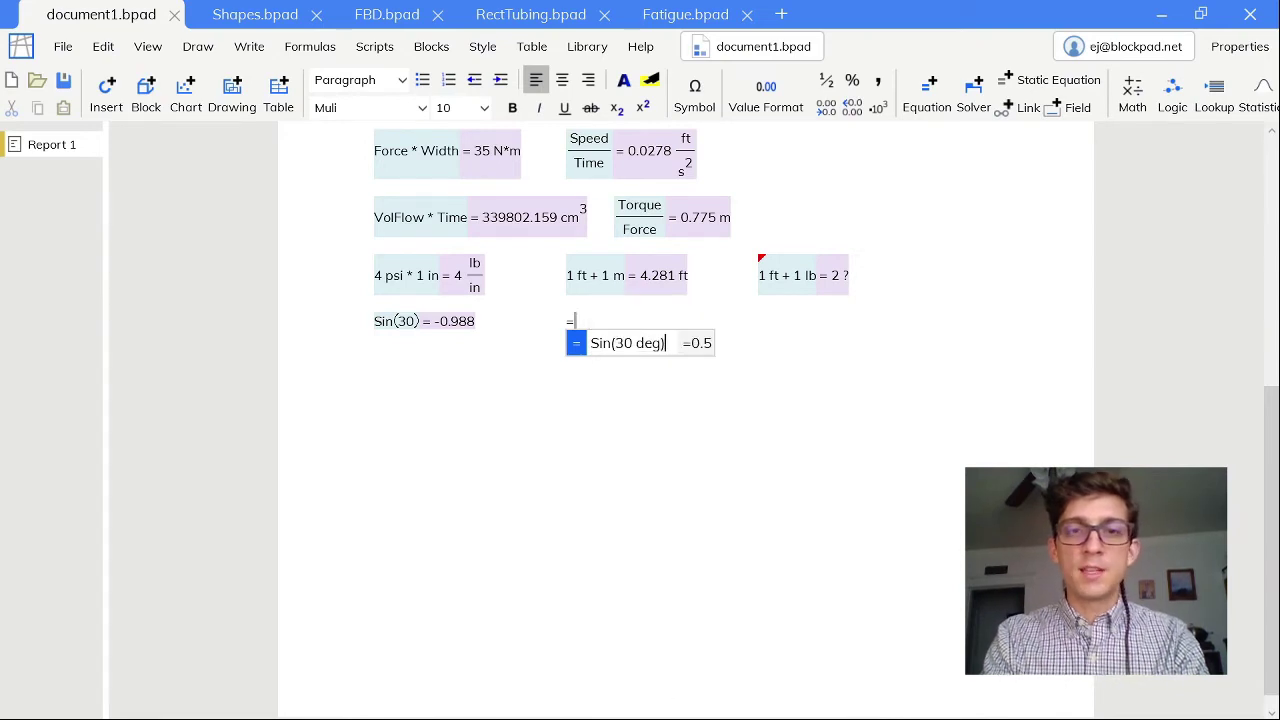
pyautogui.press('Return')
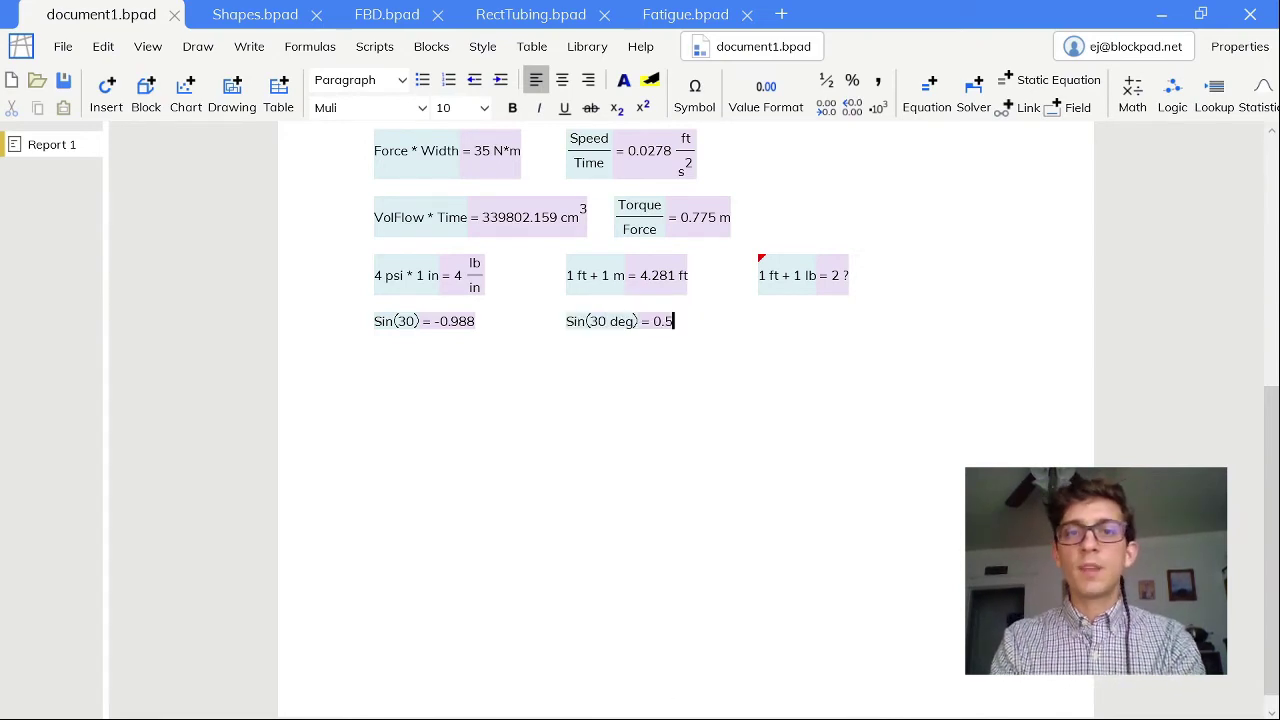
# - Add the equation Average(1 cm, 1 in, 1 ft) on a new line below the sine equations
pyautogui.press('Return')
pyautogui.press('Return')
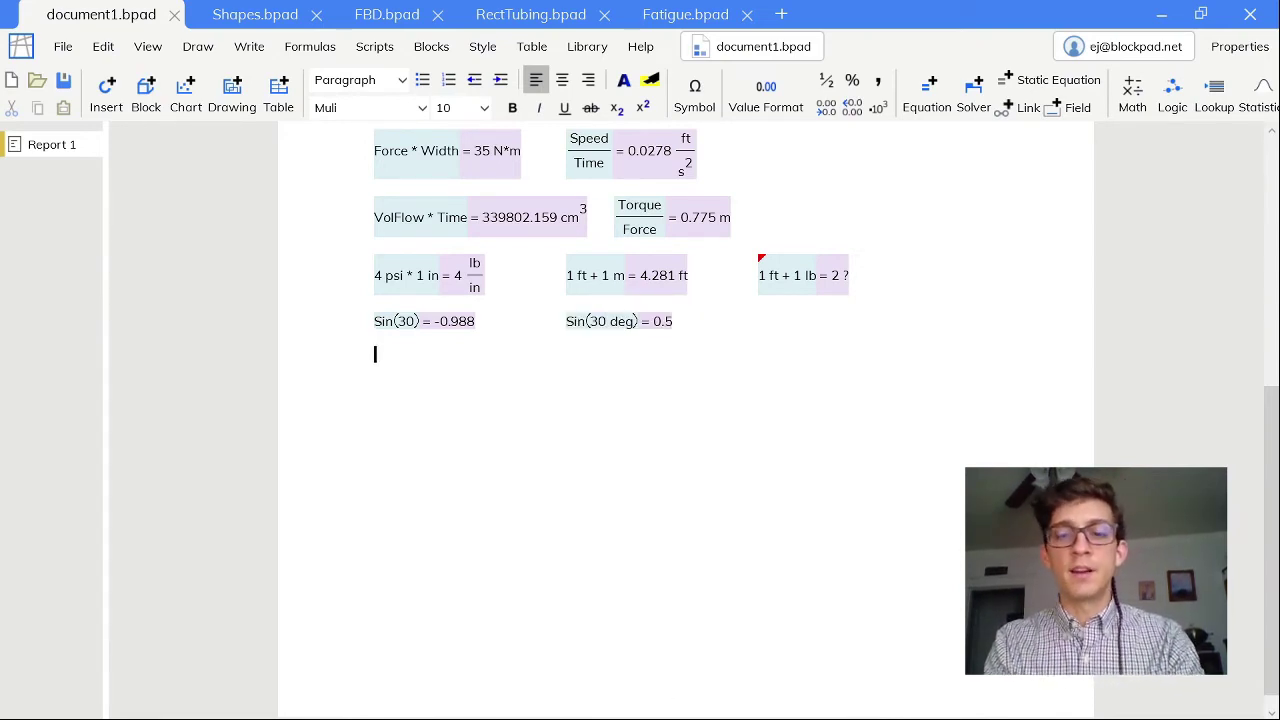
pyautogui.write('=Average')
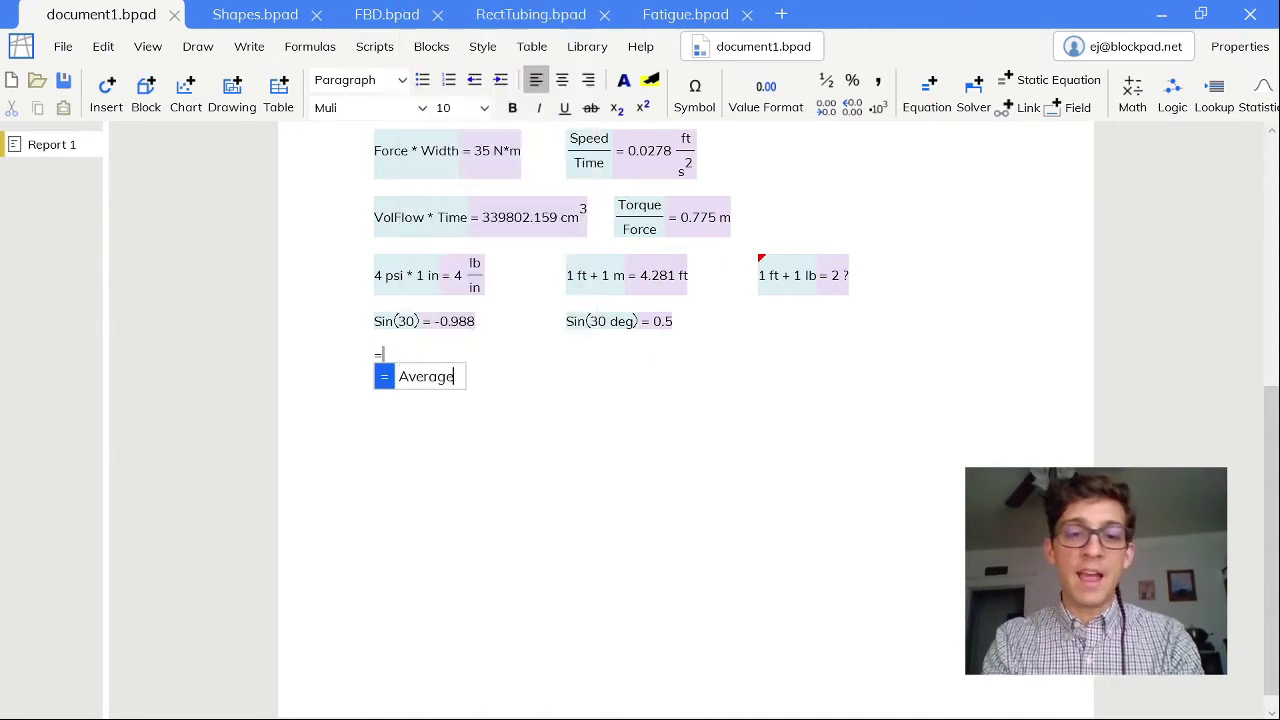
pyautogui.write('(1 cm')
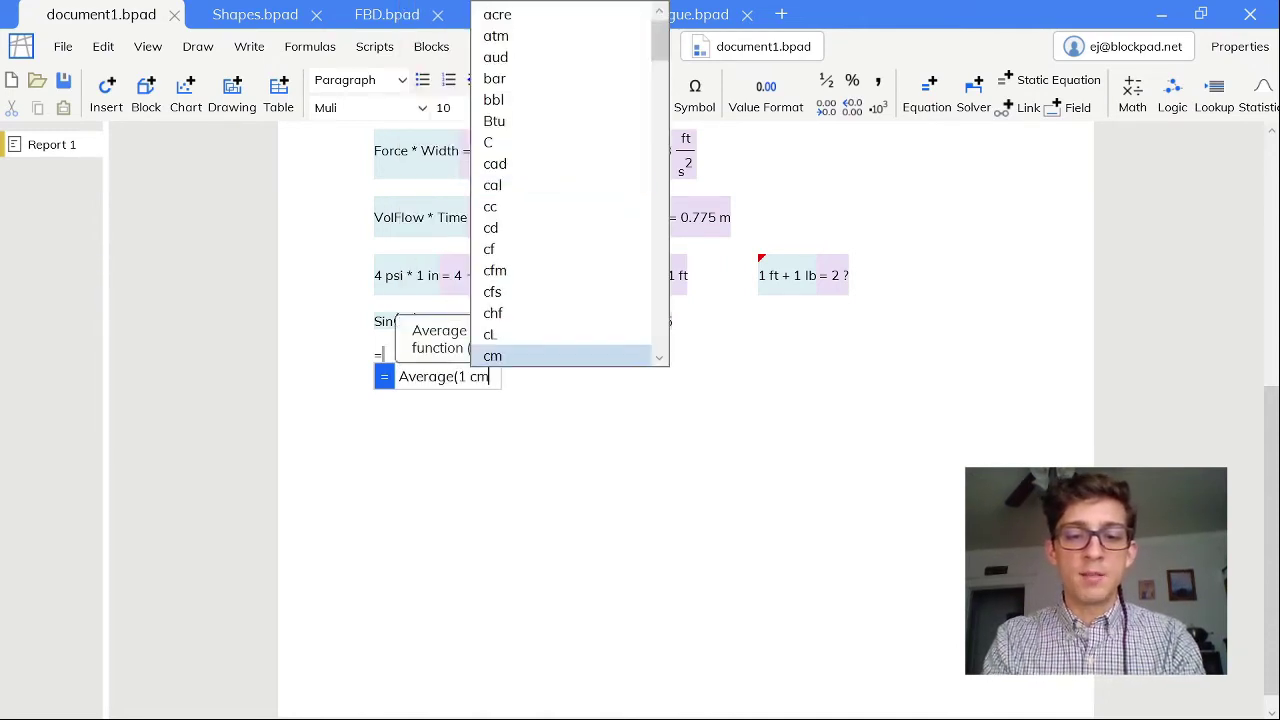
pyautogui.write(', 1 in, 1 ft')
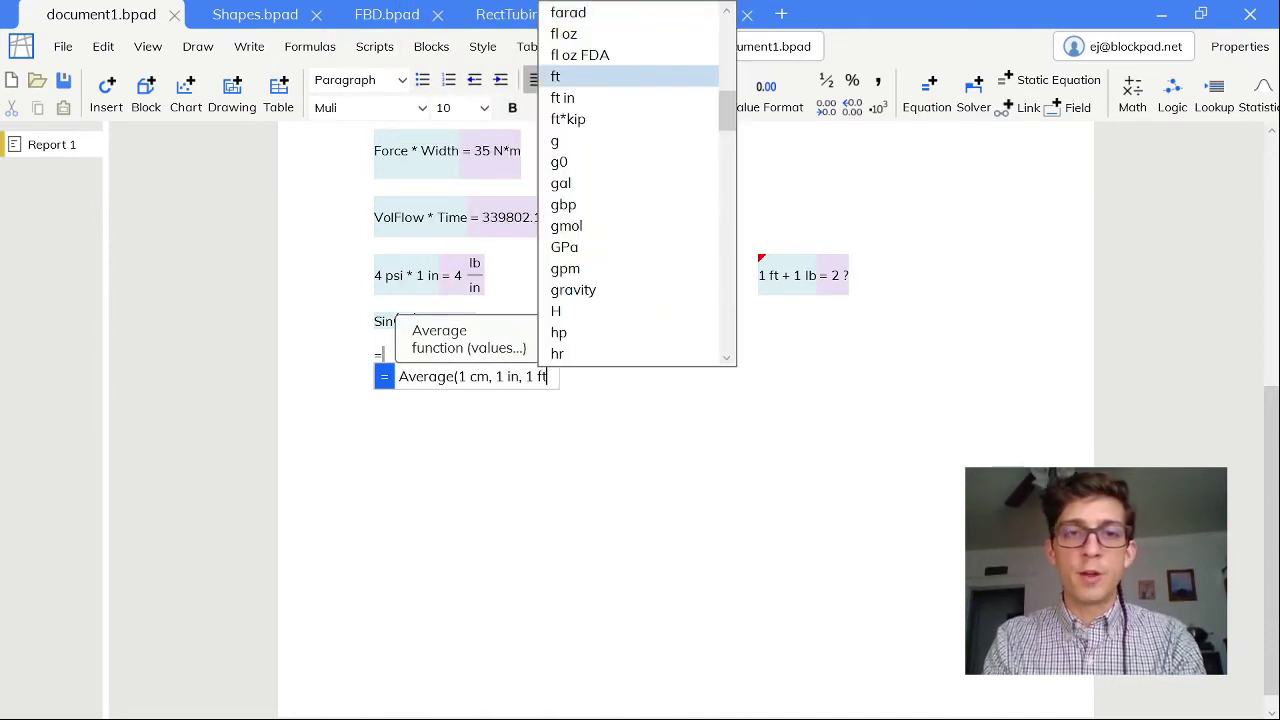
pyautogui.write(')')
pyautogui.press('Return')
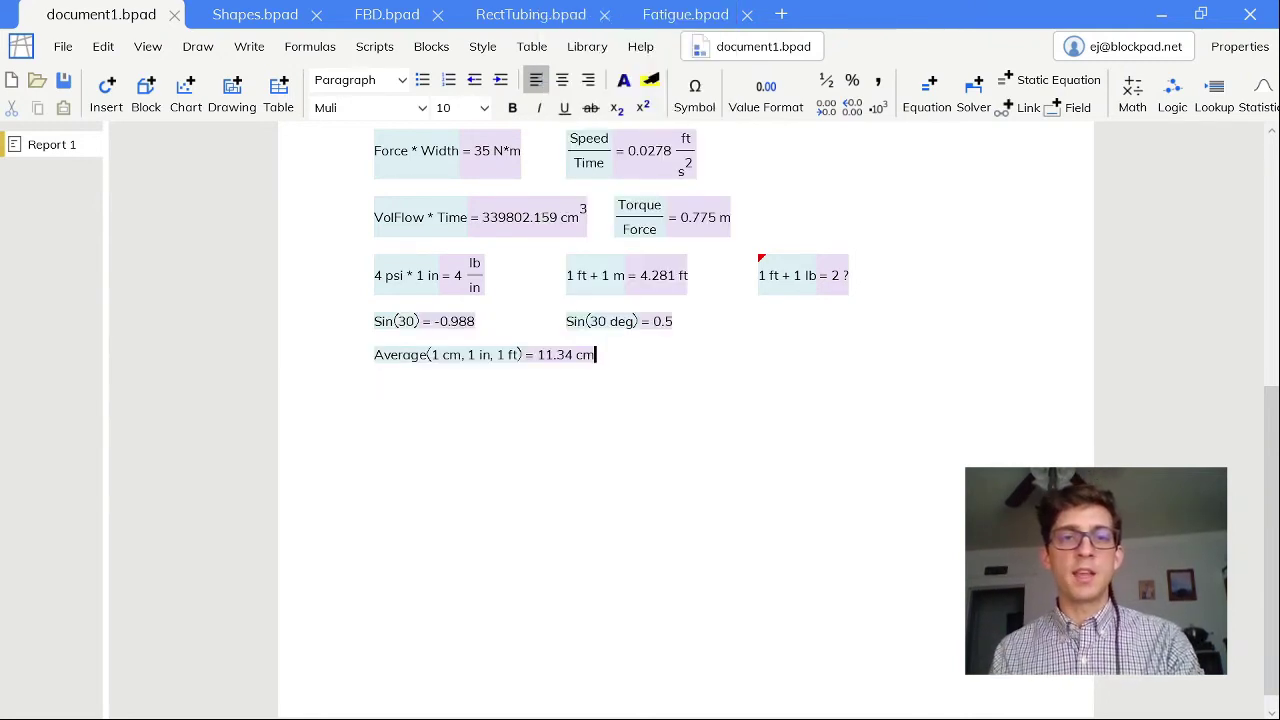
# - Add the square-root equation Sqrt(5 in^2) on a new line below the Average equation
pyautogui.press('Return')
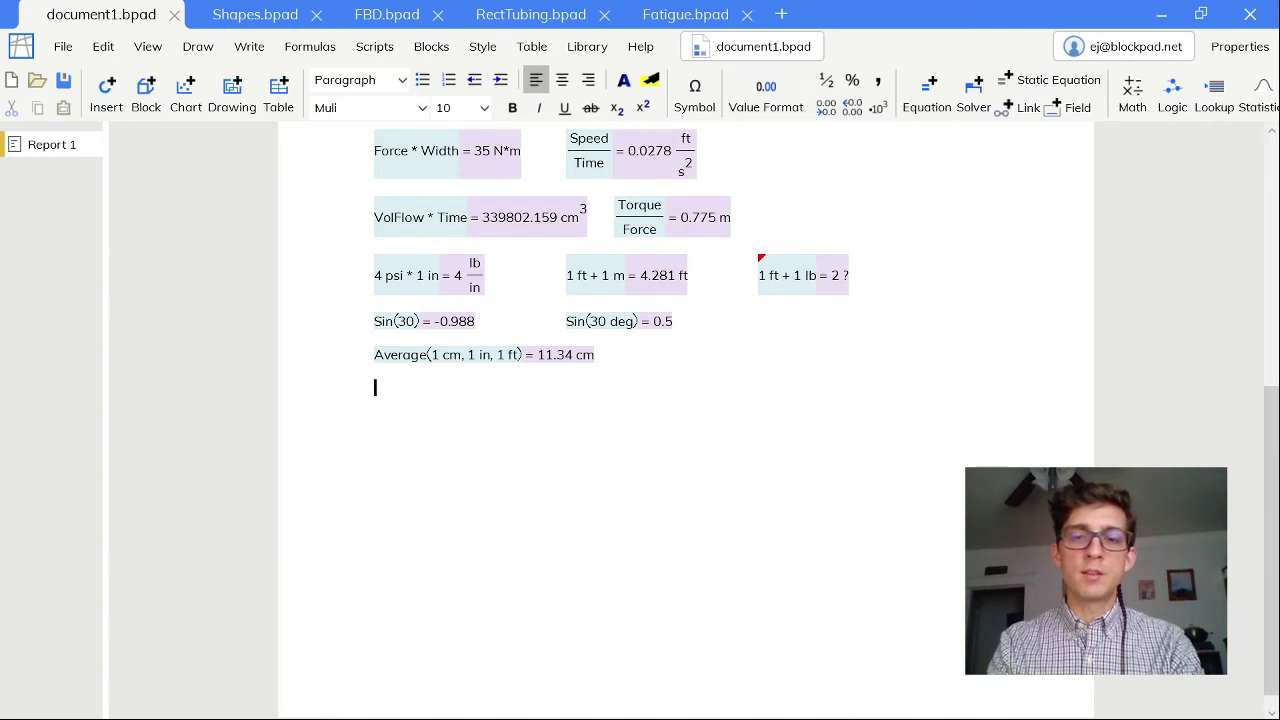
pyautogui.write('=Sqrt(')
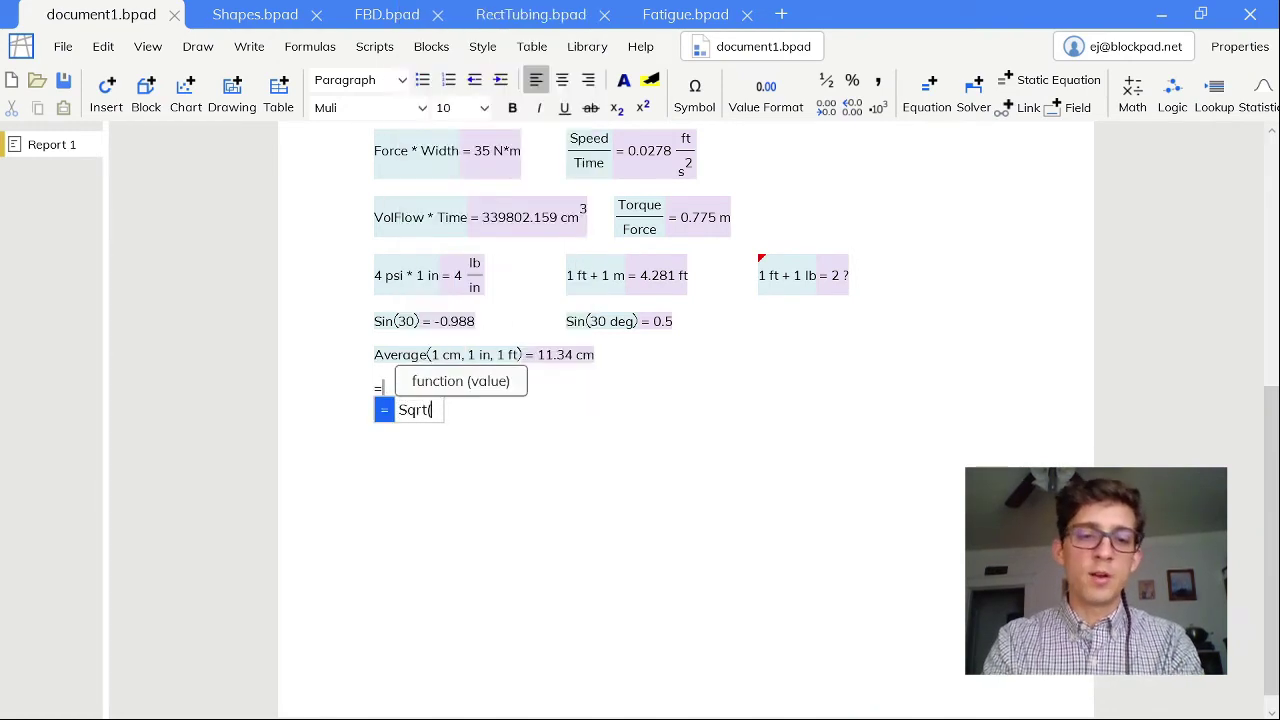
pyautogui.write('5 in^2)')
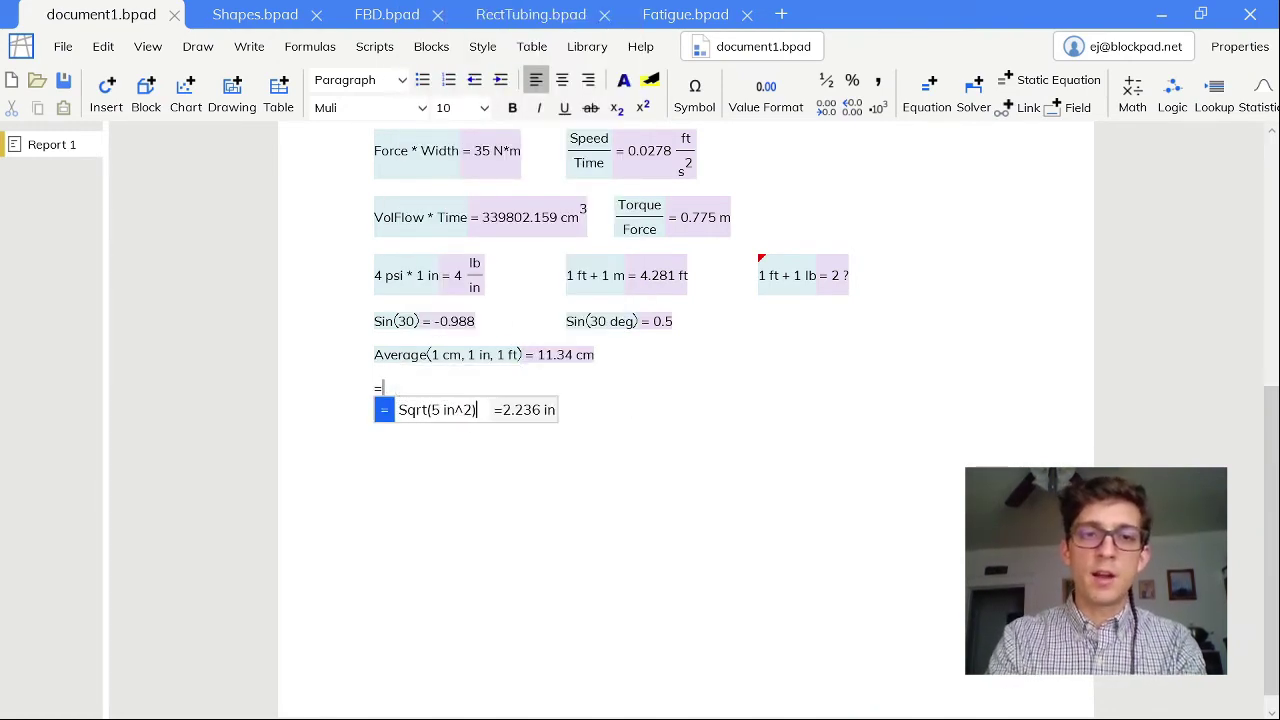
pyautogui.press('Return')
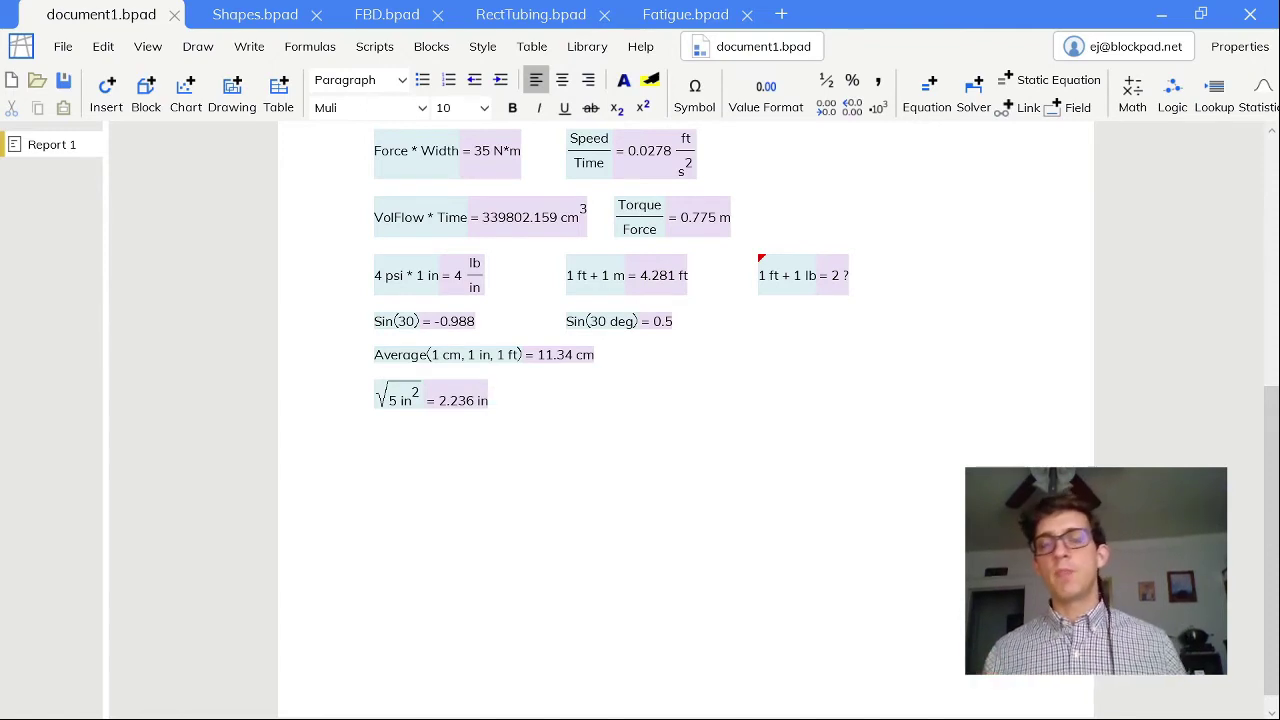
# - Define the variable number = 2.33 on a new line below the square-root equation
pyautogui.press('Return')
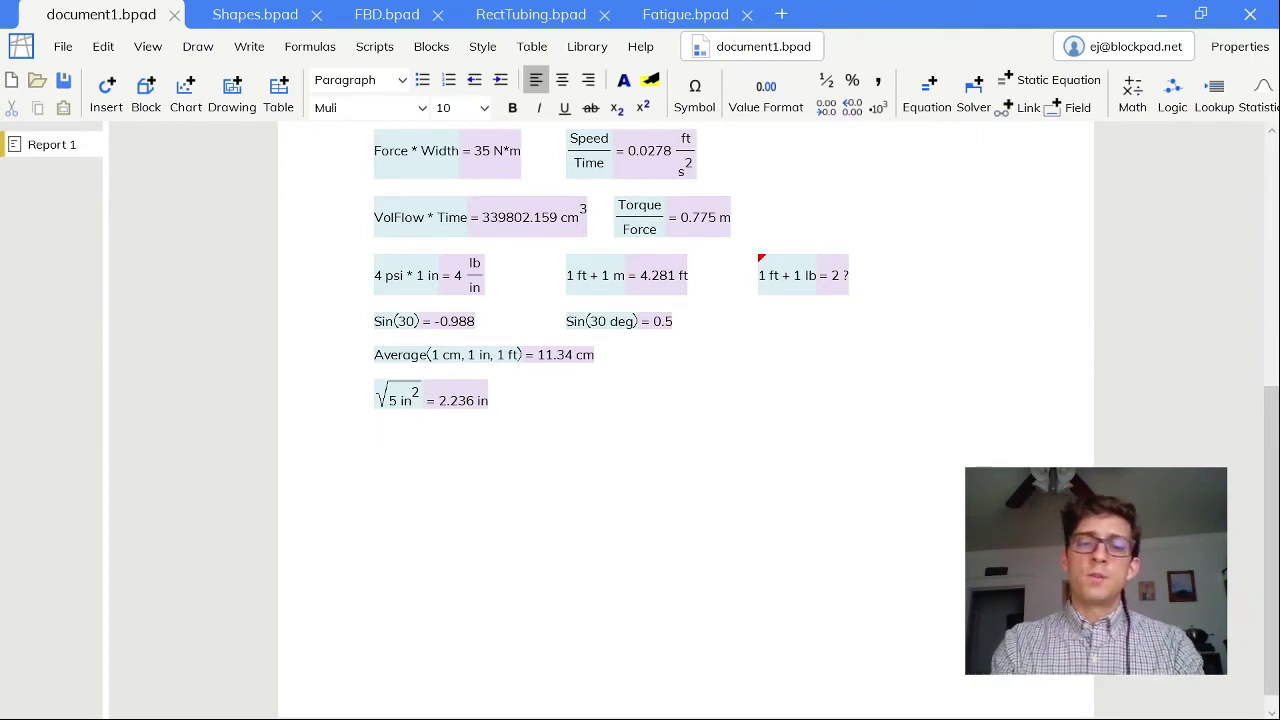
pyautogui.write('=')
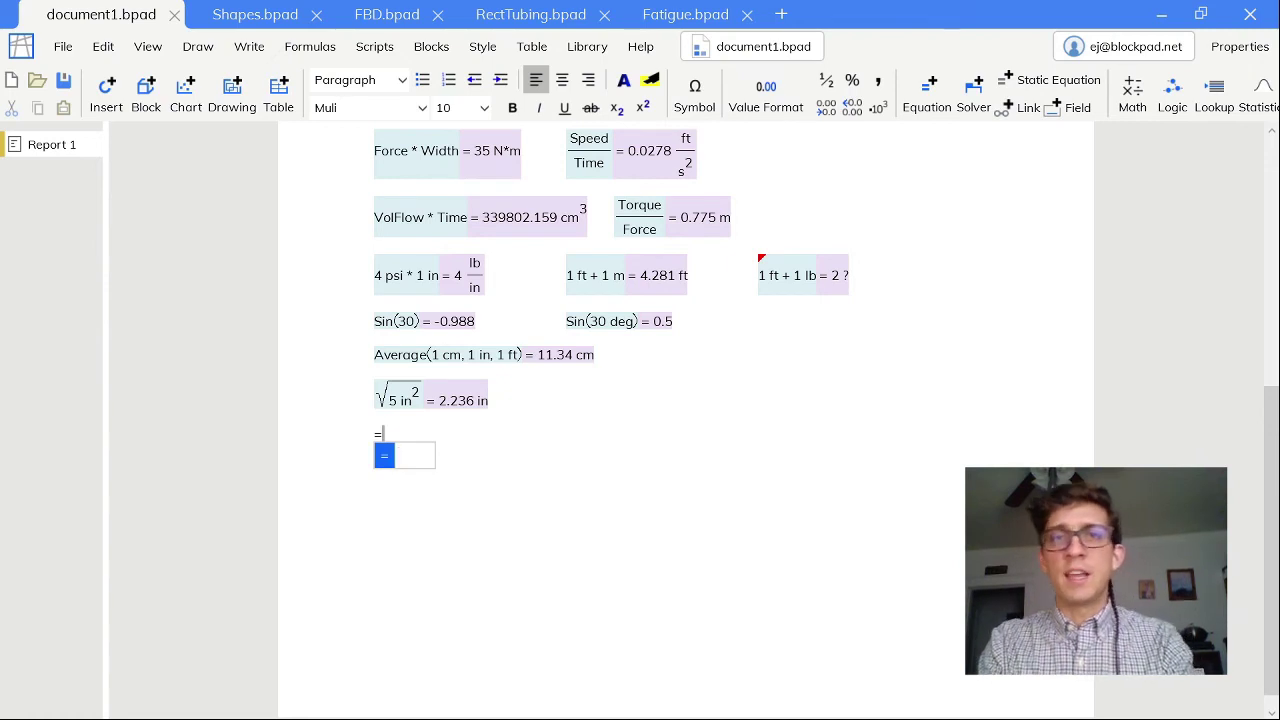
pyautogui.write('numb')
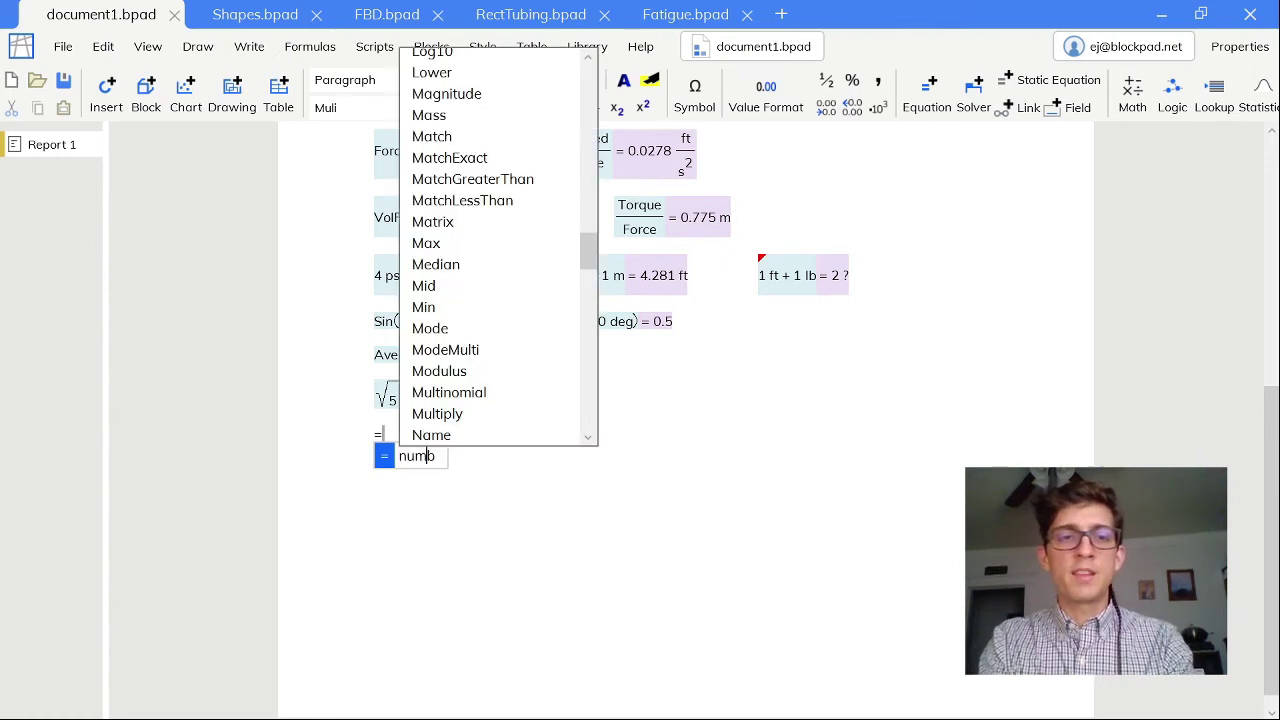
pyautogui.write('er = 2.33')
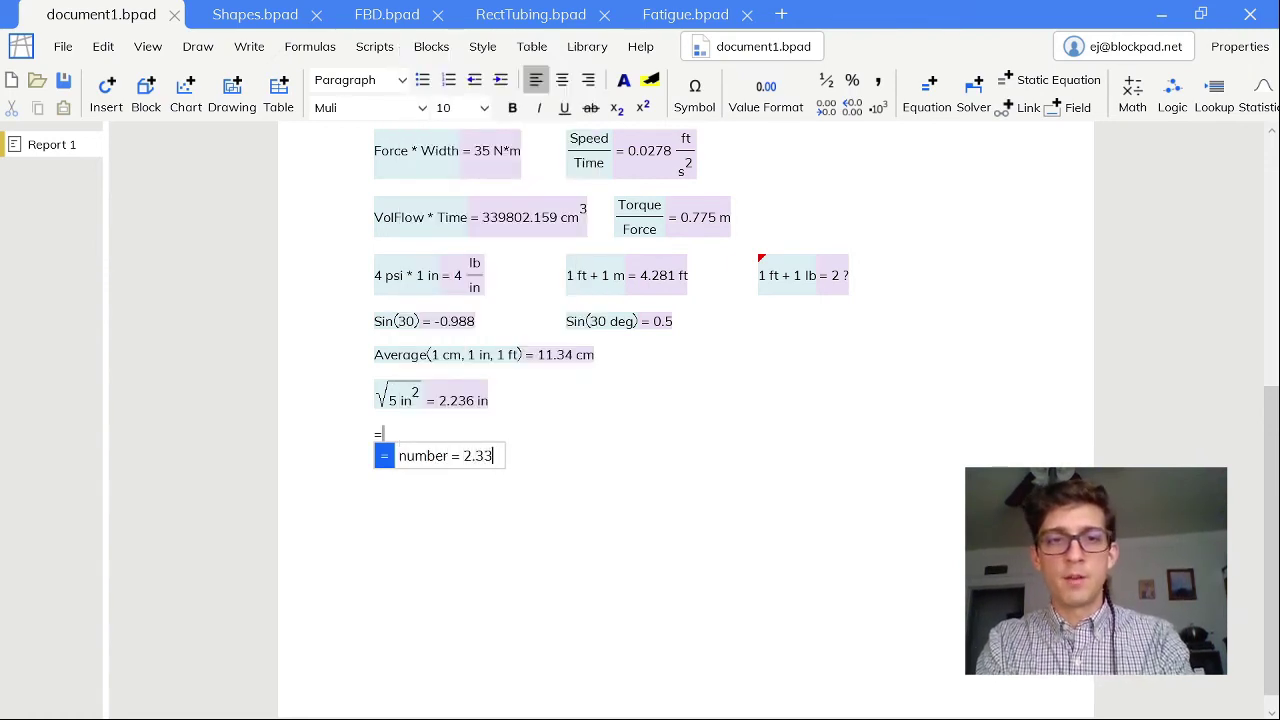
pyautogui.press('Return')
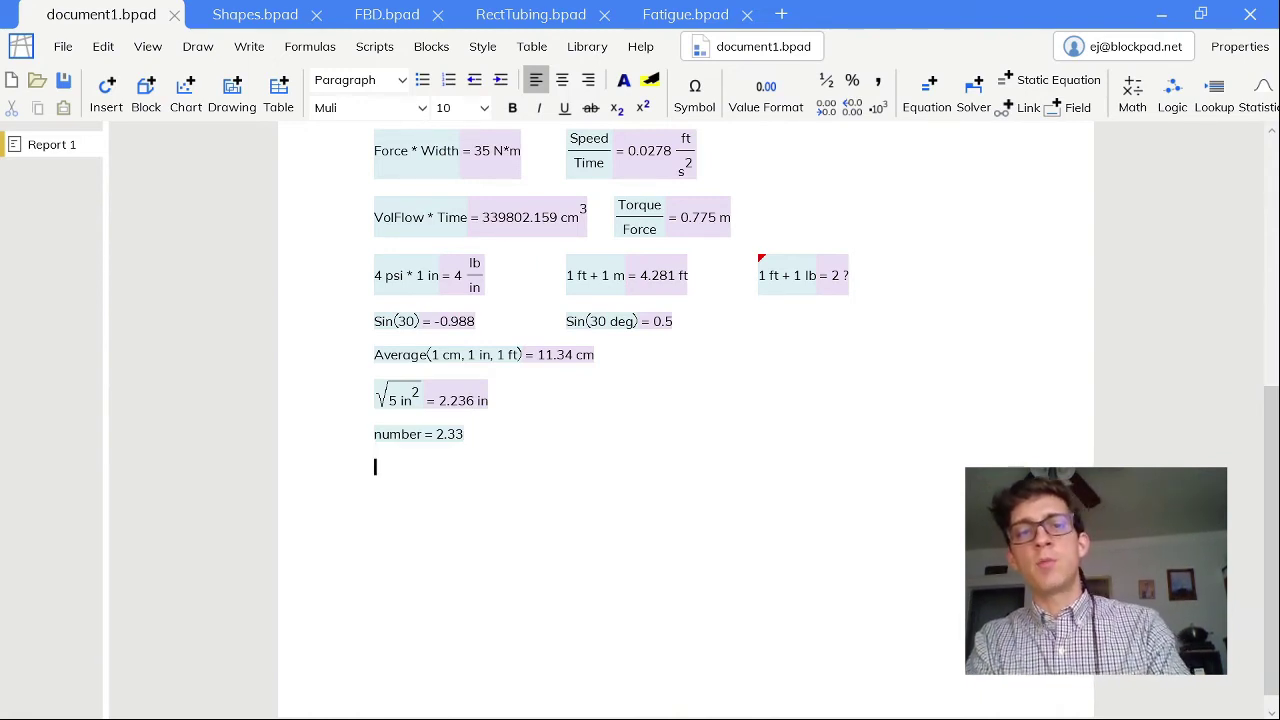
# - Below the number variable, add the conditional equation If(number >= 0, "positive", "negative")
pyautogui.write('=')
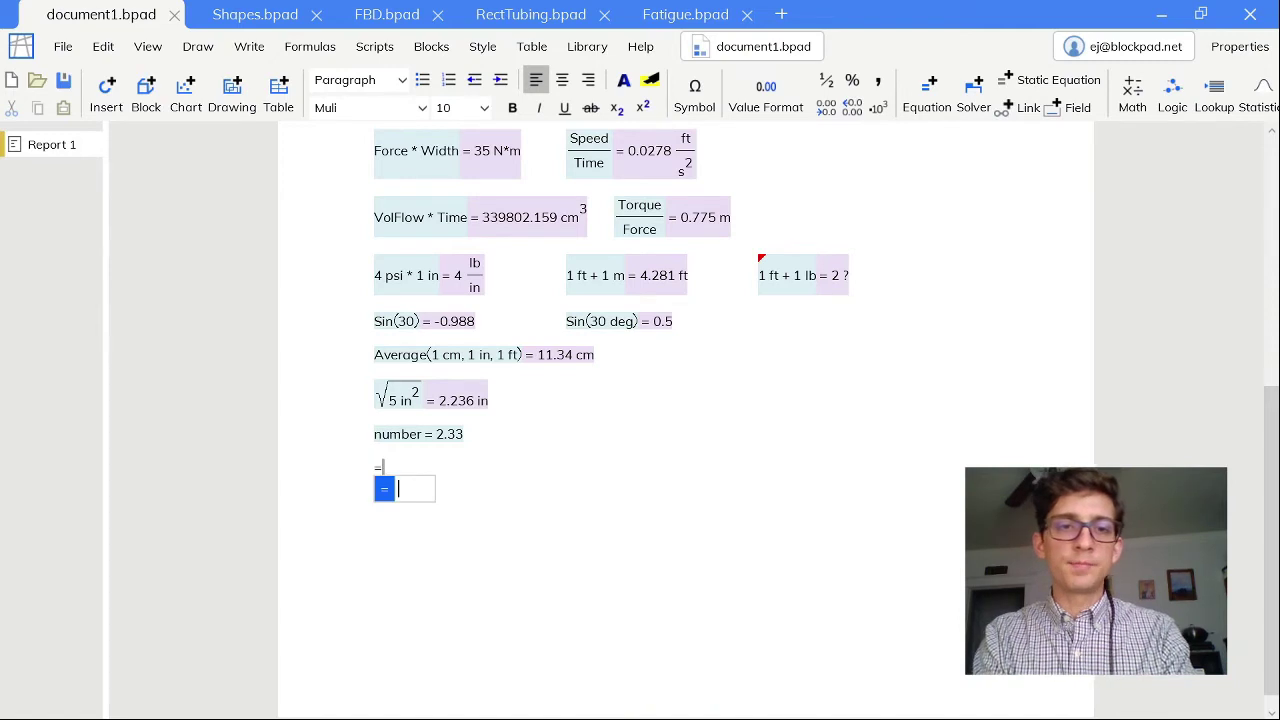
pyautogui.write('If(')
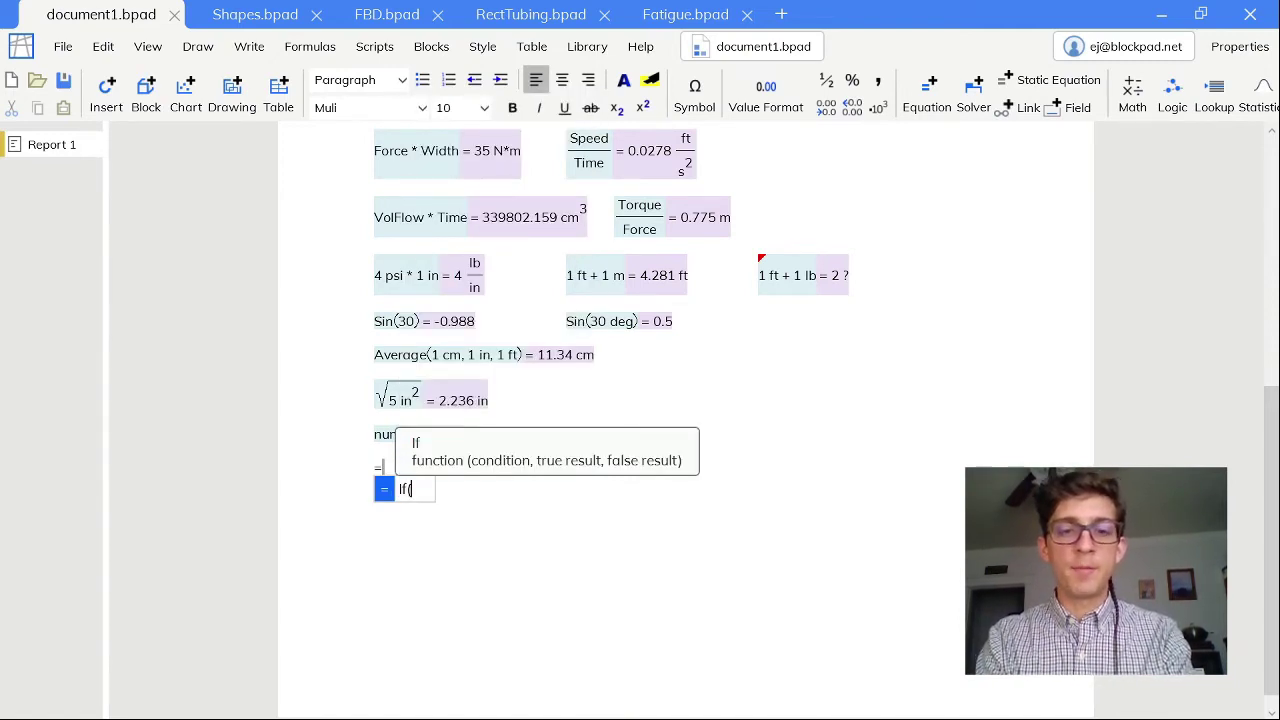
pyautogui.write('number')
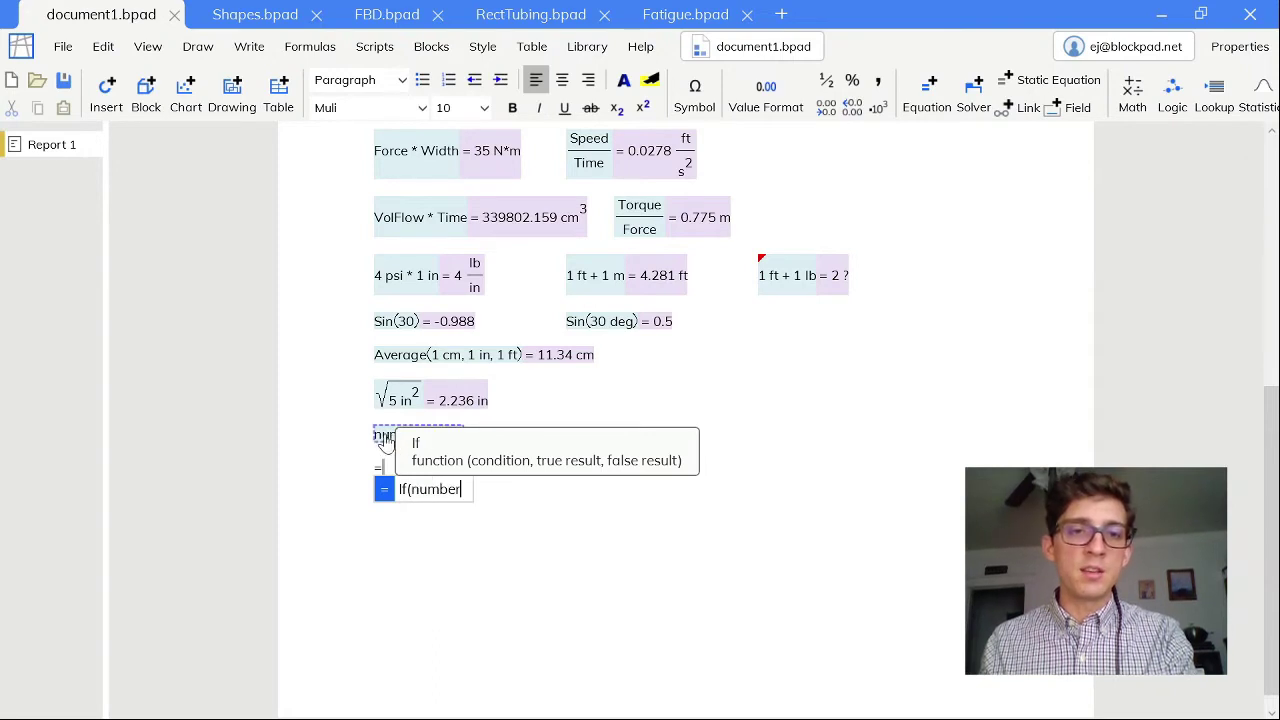
pyautogui.write(' >=')
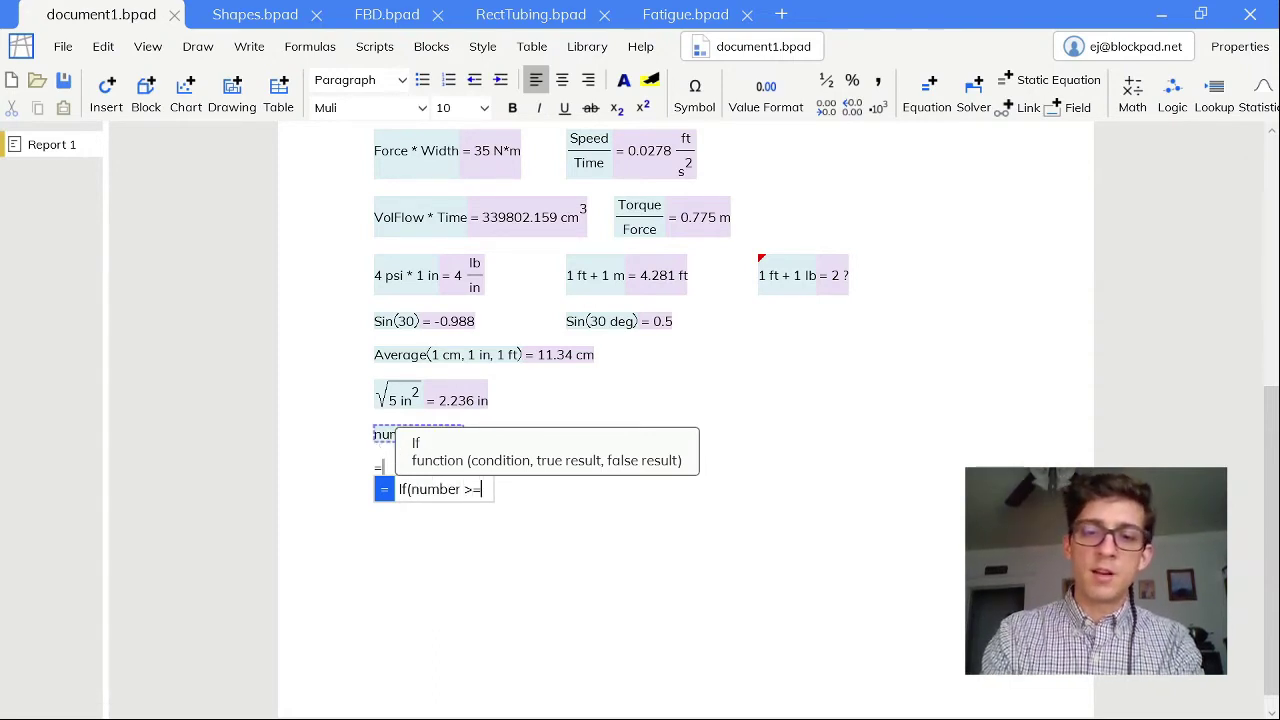
pyautogui.write(' 0, "posit')
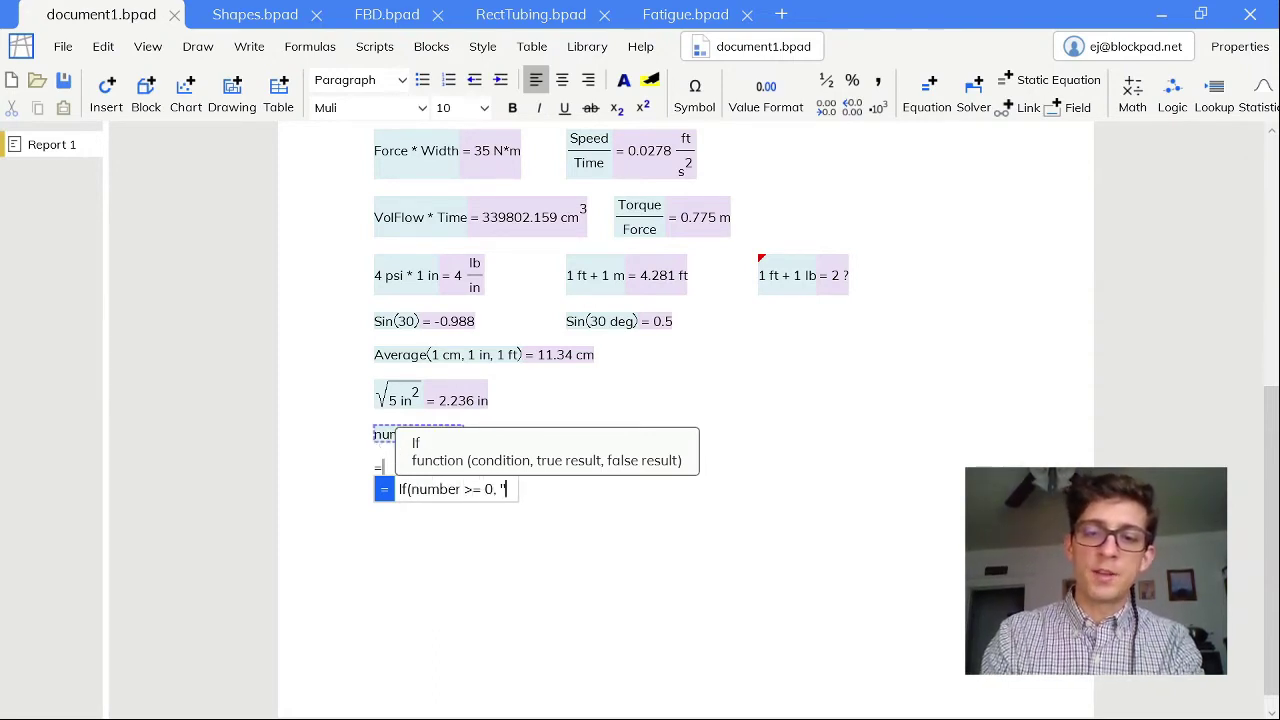
pyautogui.write('ive"')
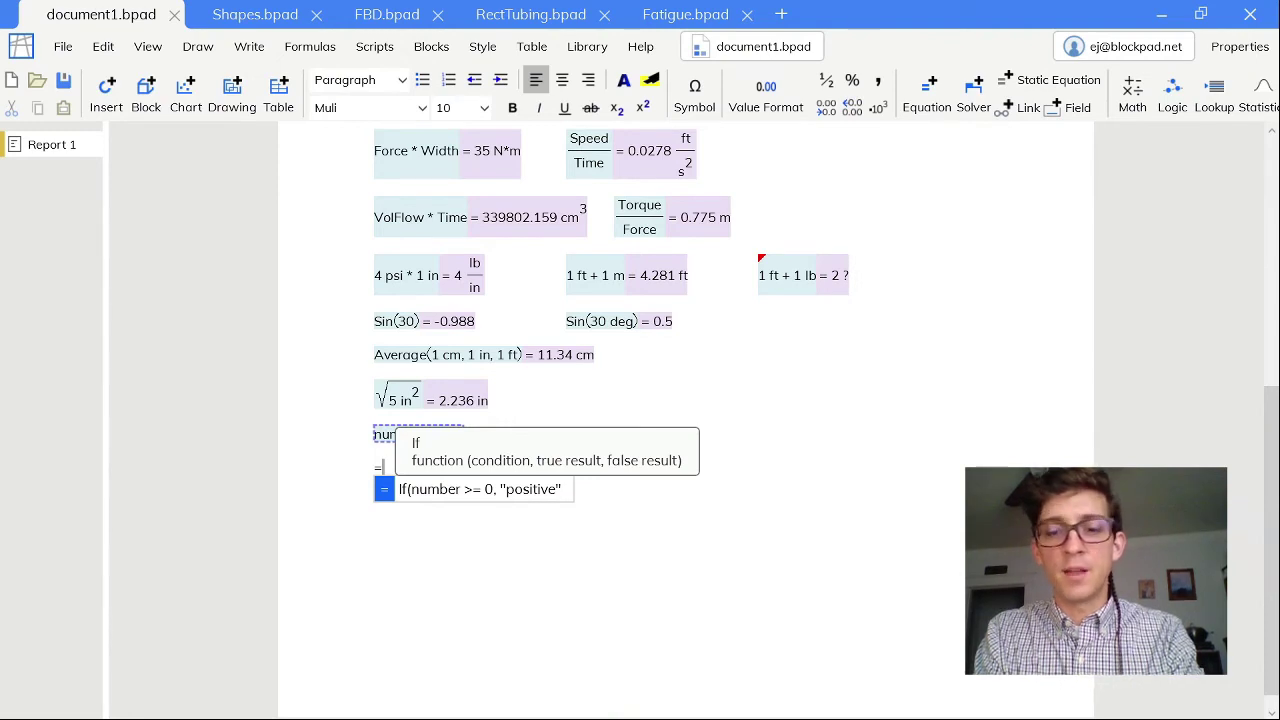
pyautogui.write(', "')
pyautogui.write('neg')
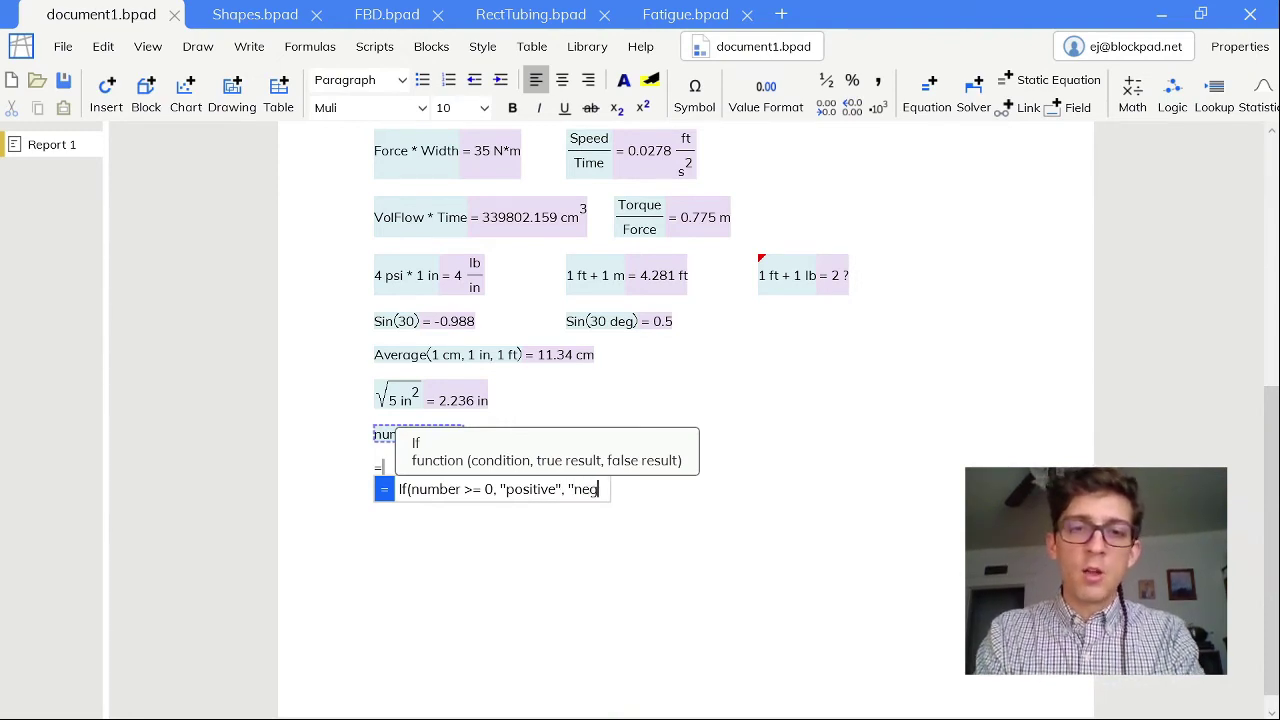
pyautogui.write('ative")')
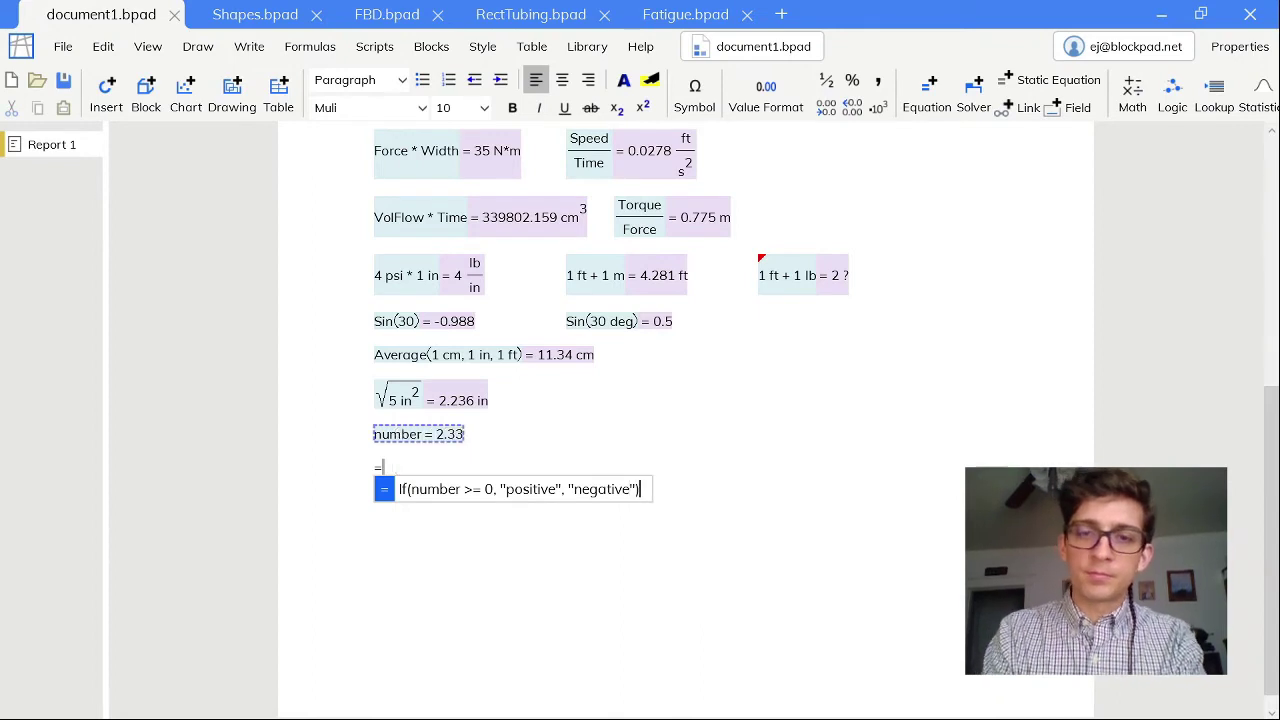
pyautogui.press('Return')
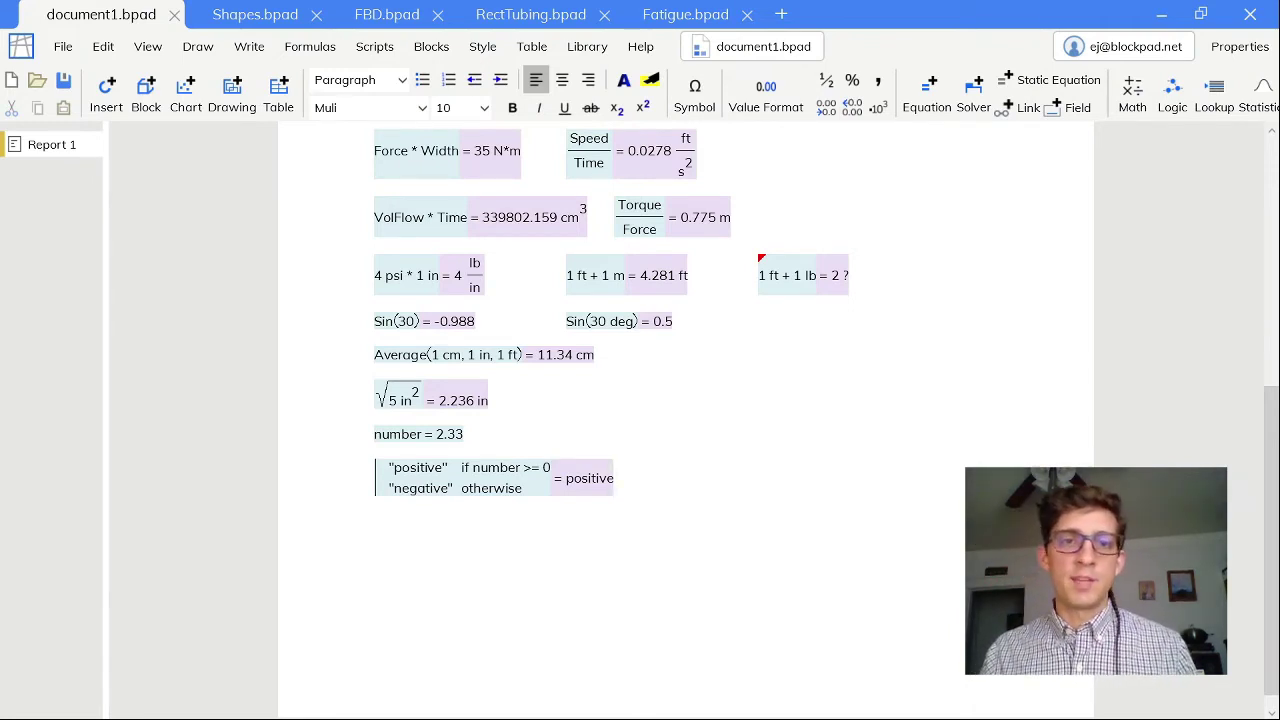
# - Open the number = 2.33 equation for editing and close it again
pyautogui.doubleClick(446, 437)
pyautogui.press('End')
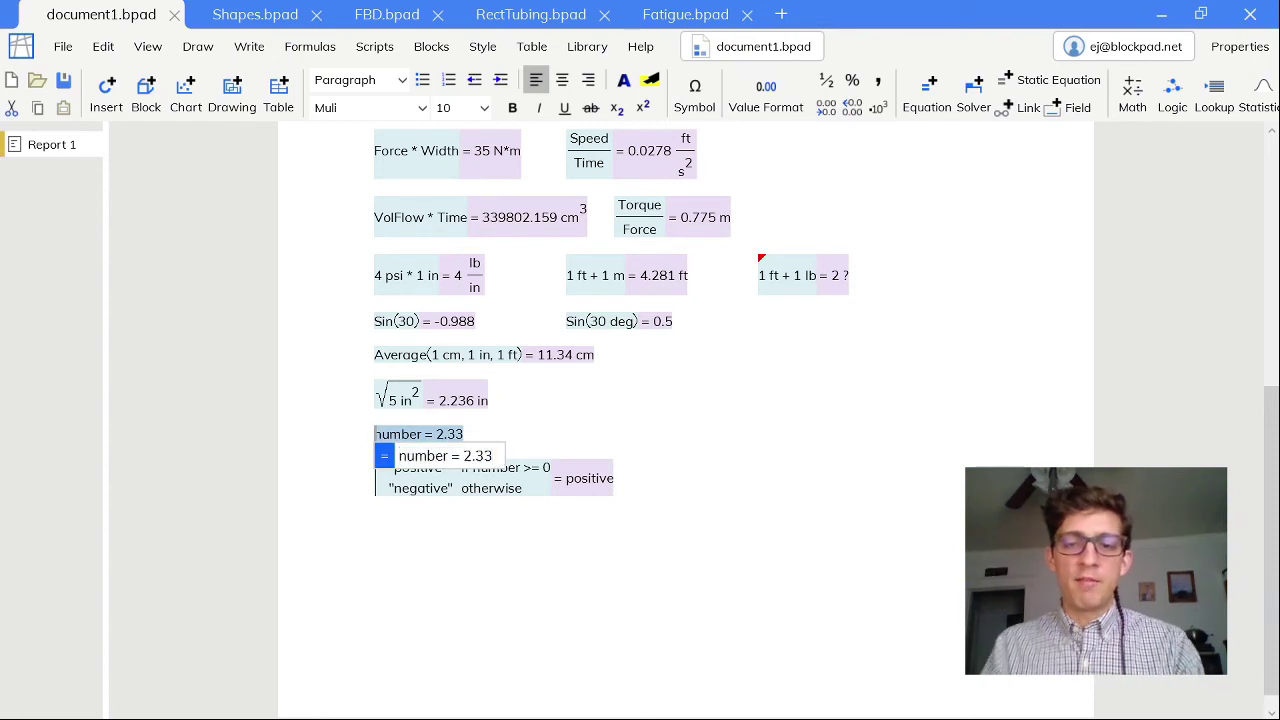
pyautogui.press('Return')
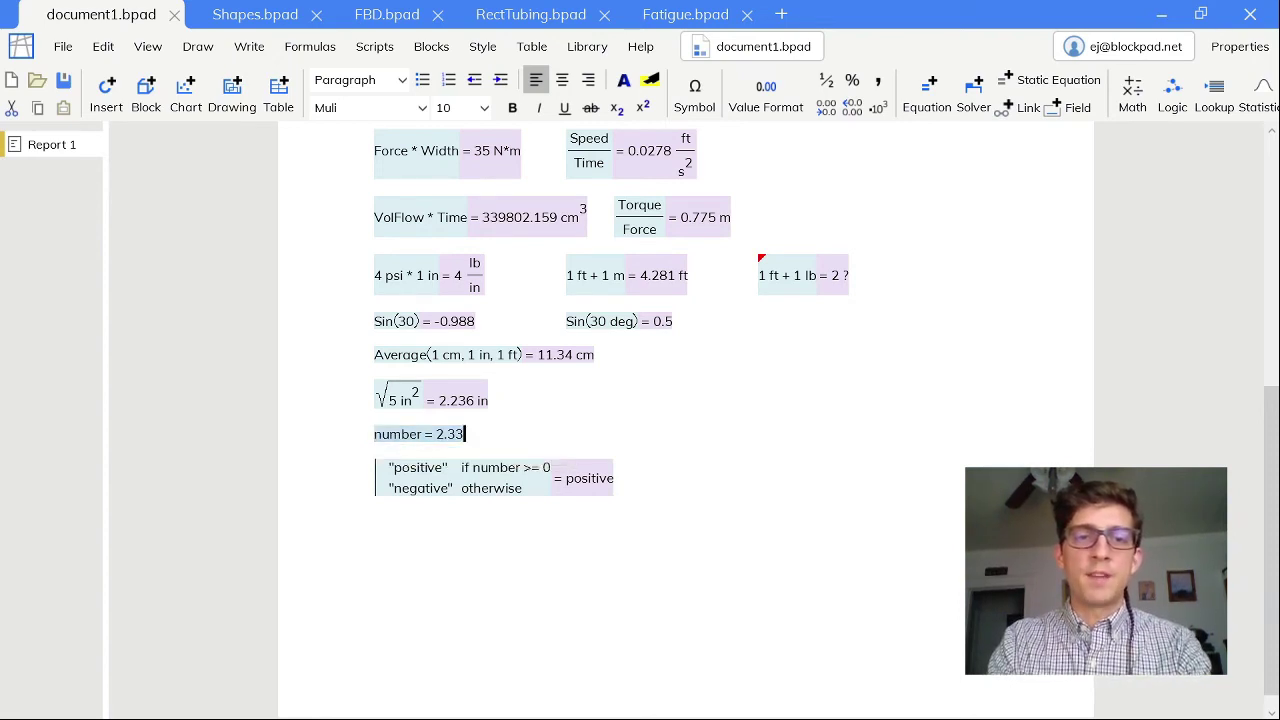
# - Change the number variable's expression to 2.33 - 5
pyautogui.write('-5')
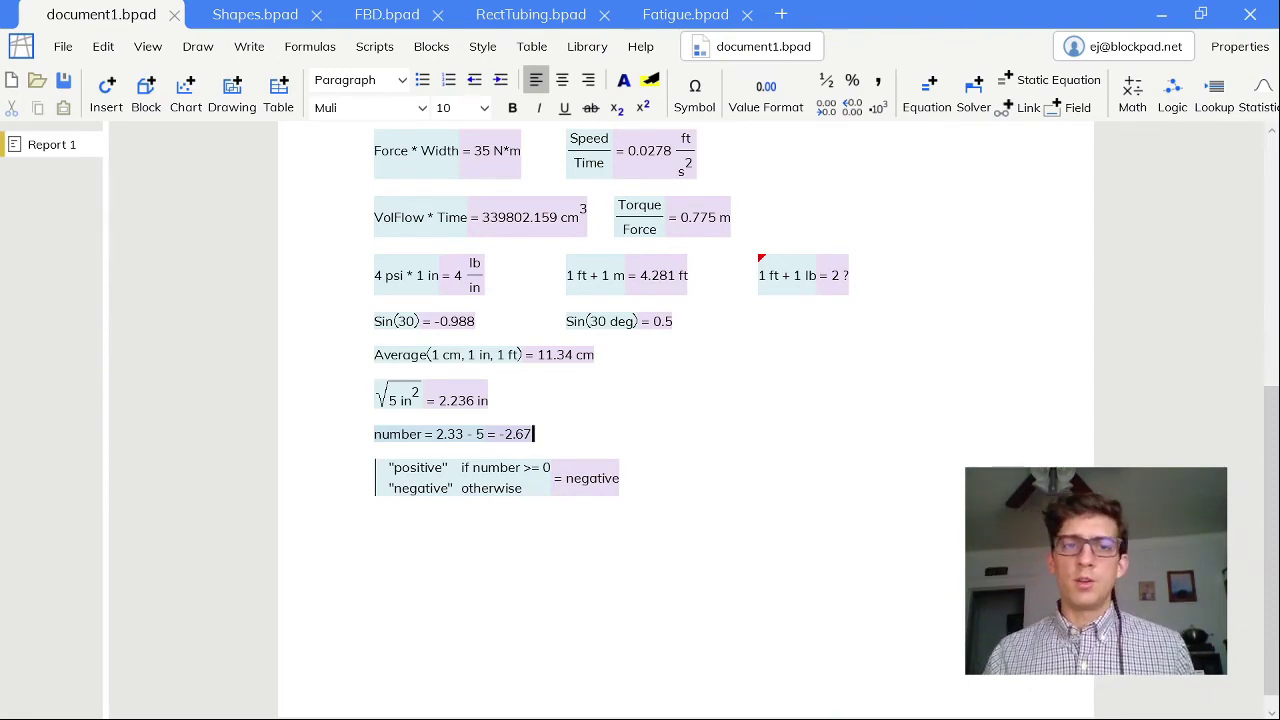
# - Set Show Steps to Yes for the Area = Length * Width equation in its properties
pyautogui.scroll(5, 685, 420)
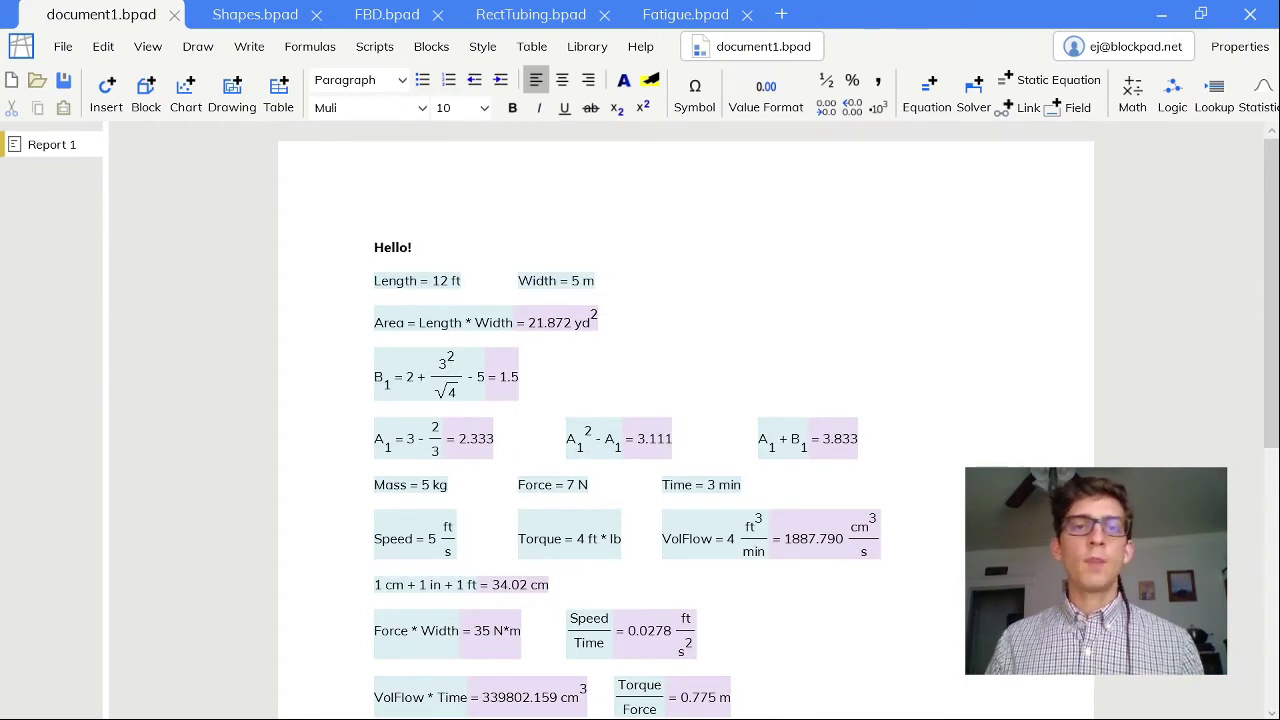
pyautogui.click(560, 331)
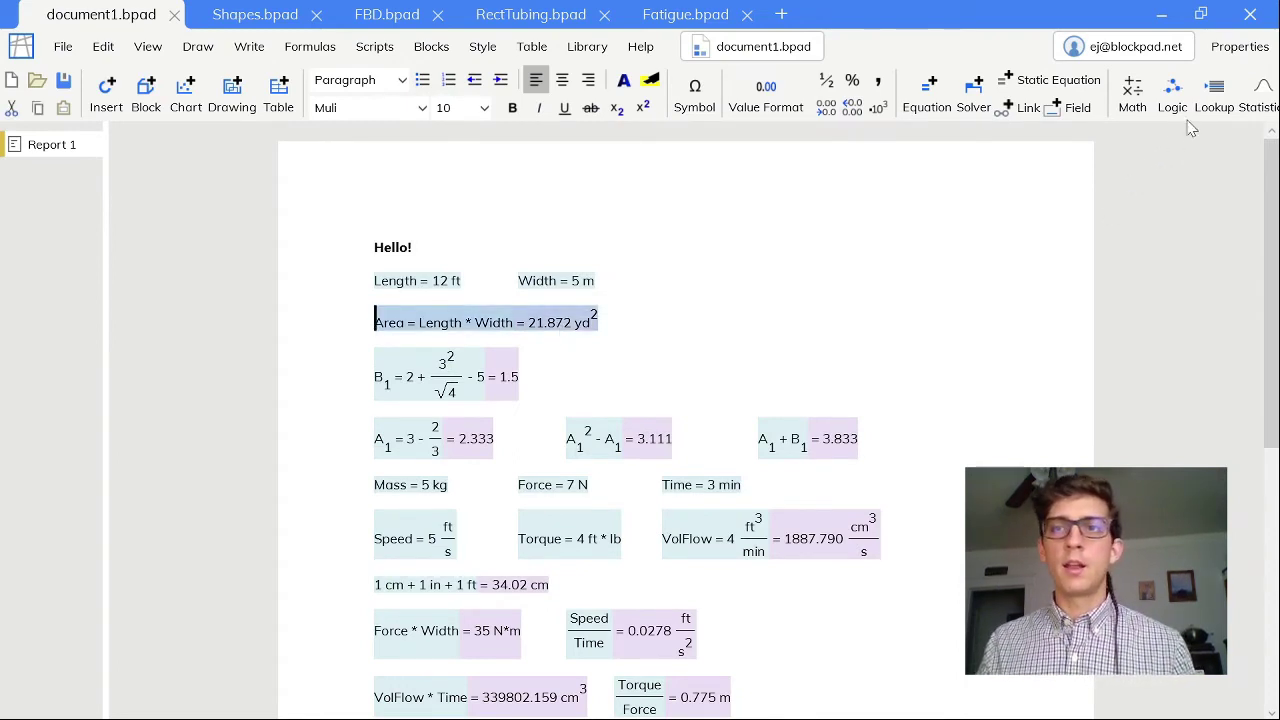
pyautogui.click(1248, 47)
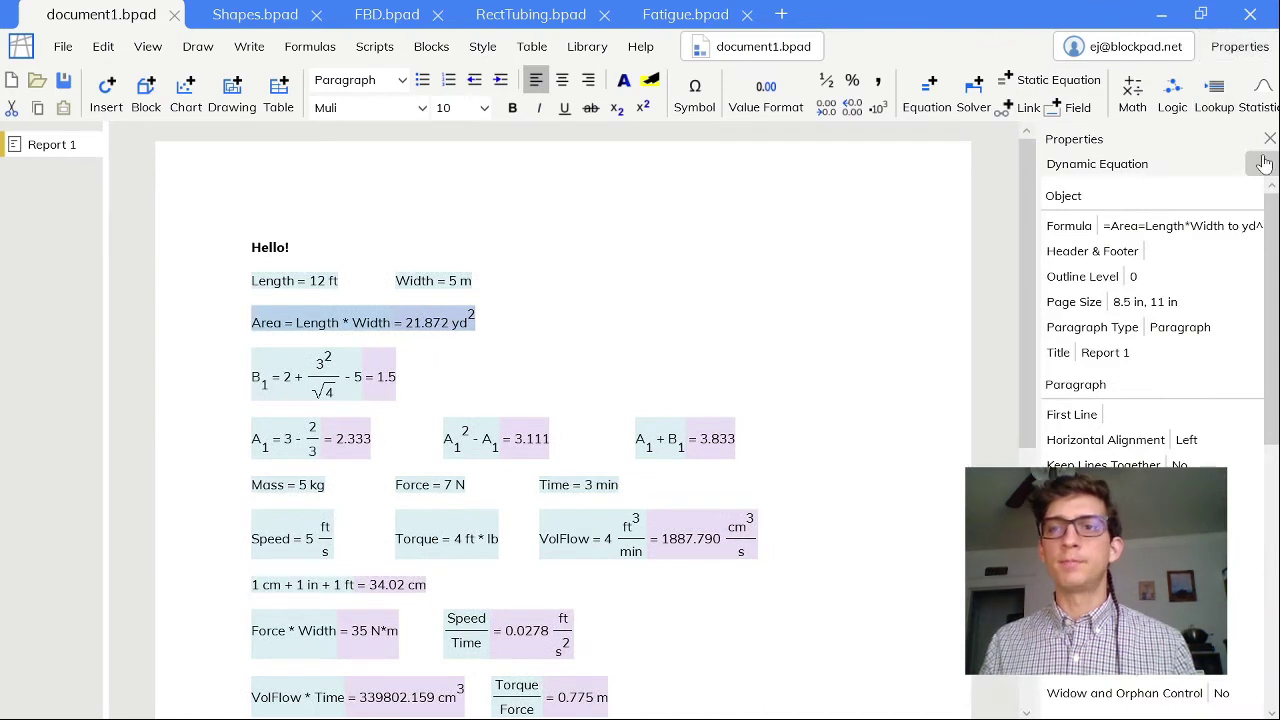
pyautogui.moveTo(1275, 240); pyautogui.dragTo(1275, 500)
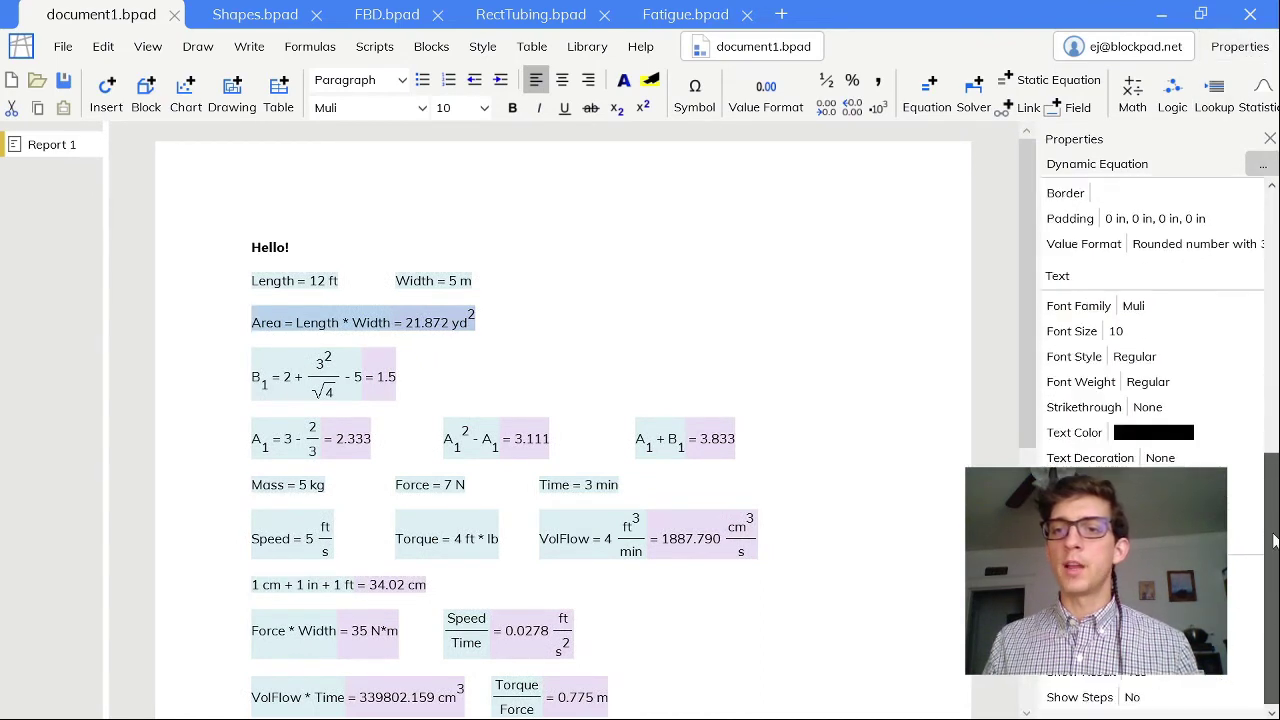
pyautogui.click(1165, 698)
pyautogui.click(1165, 647)
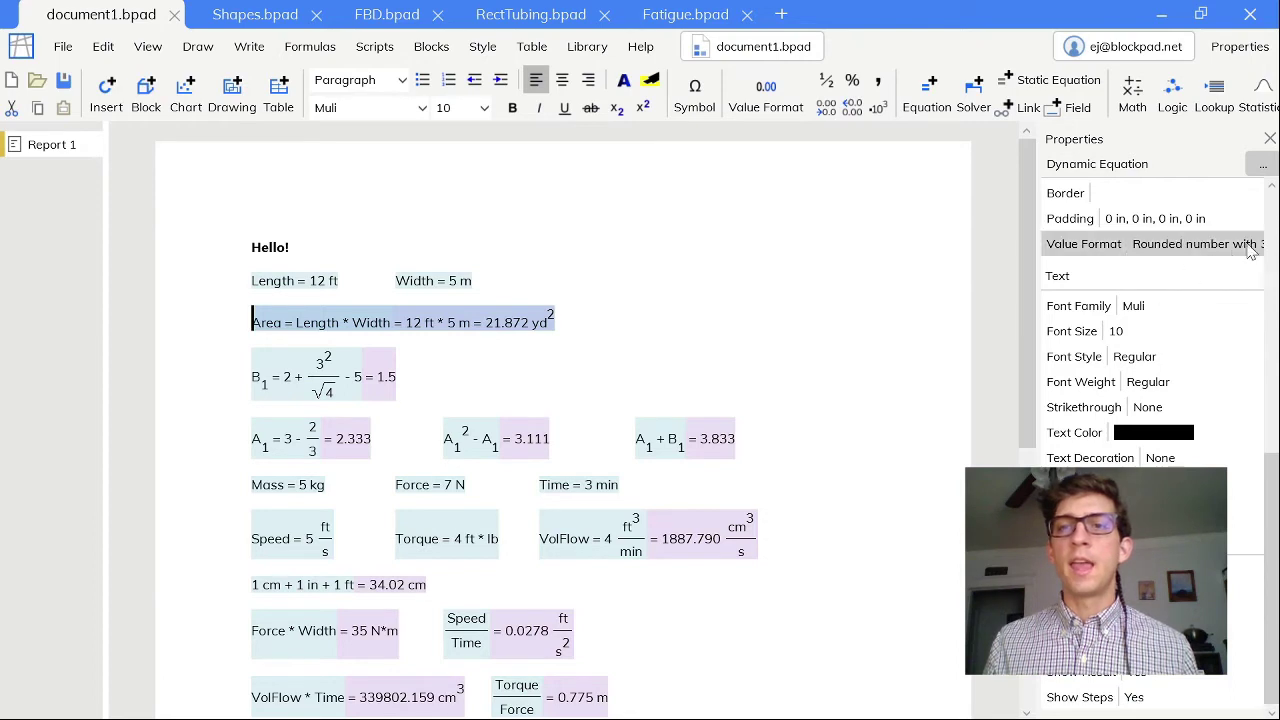
pyautogui.click(1270, 139)
pyautogui.click(680, 319)
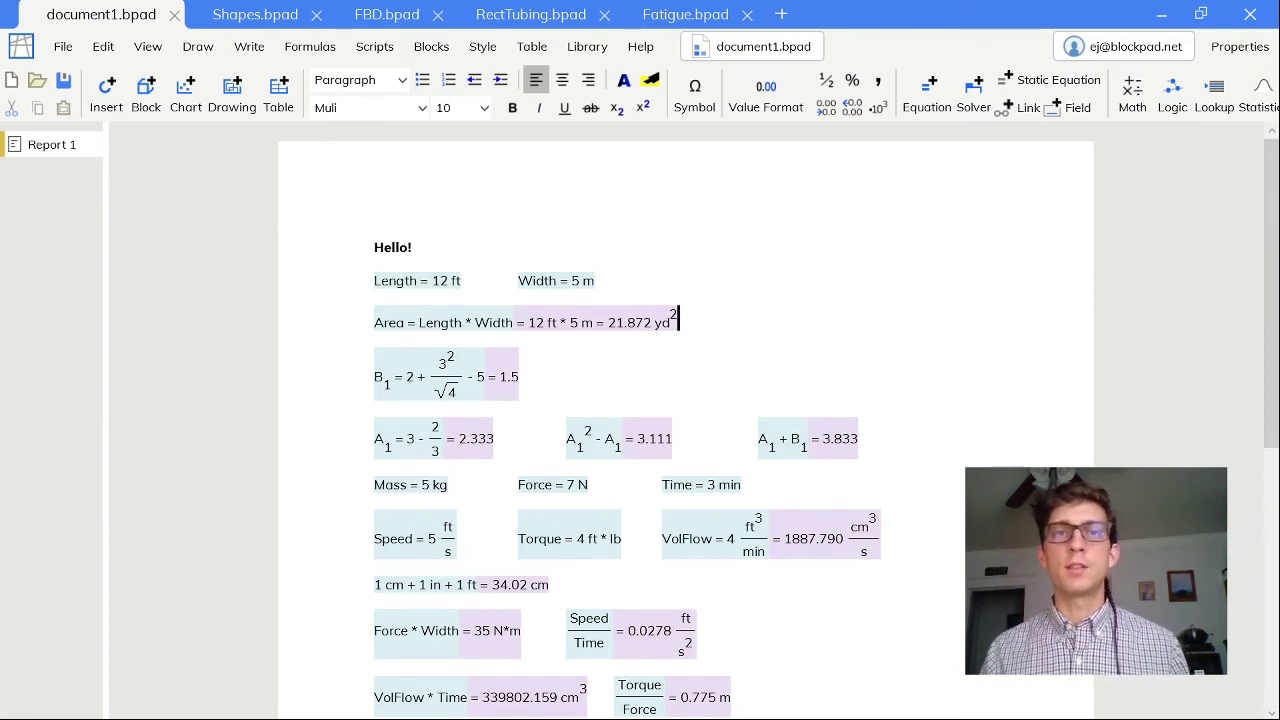
# - Add blank lines below the conditional equation to continue the report on a new page
pyautogui.scroll(-5, 686, 420)
pyautogui.scroll(-1, 686, 420)
pyautogui.scroll(3, 686, 420)
pyautogui.scroll(-3, 686, 420)
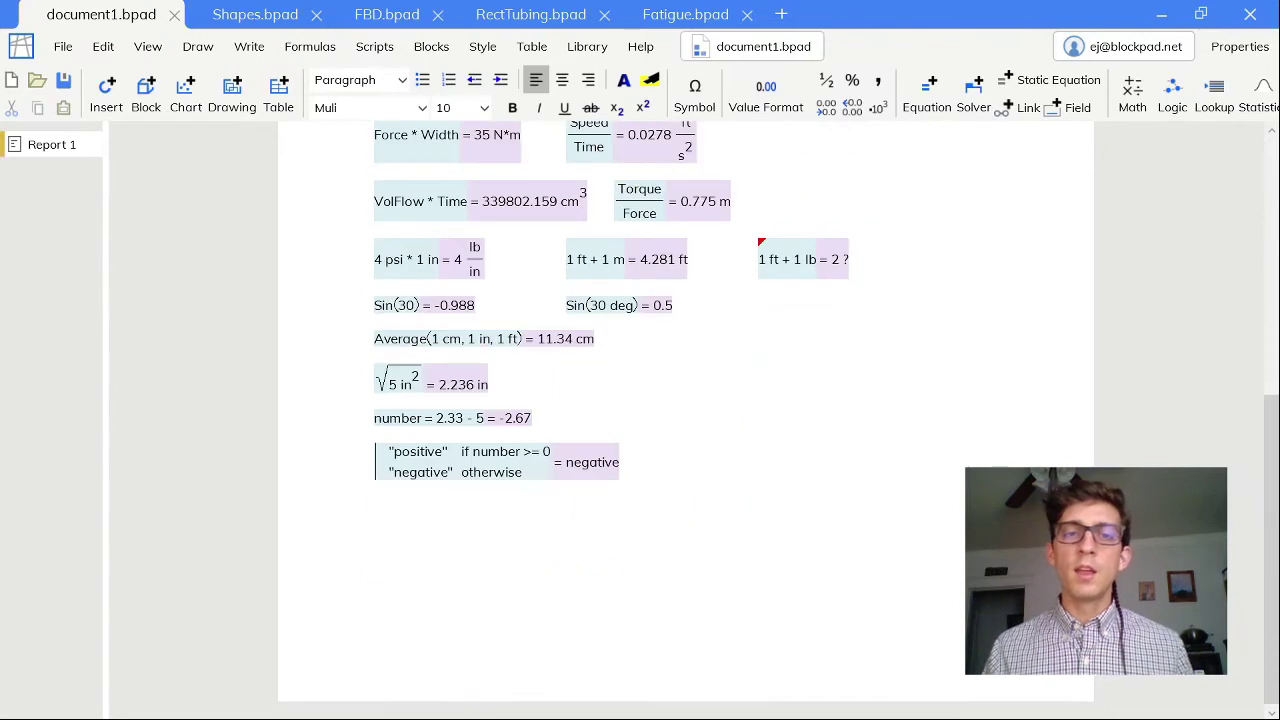
pyautogui.click(376, 505)
pyautogui.press('Return')
pyautogui.press('Return')
pyautogui.press('Return')
pyautogui.press('Return')
pyautogui.press('Return')
pyautogui.press('Return')
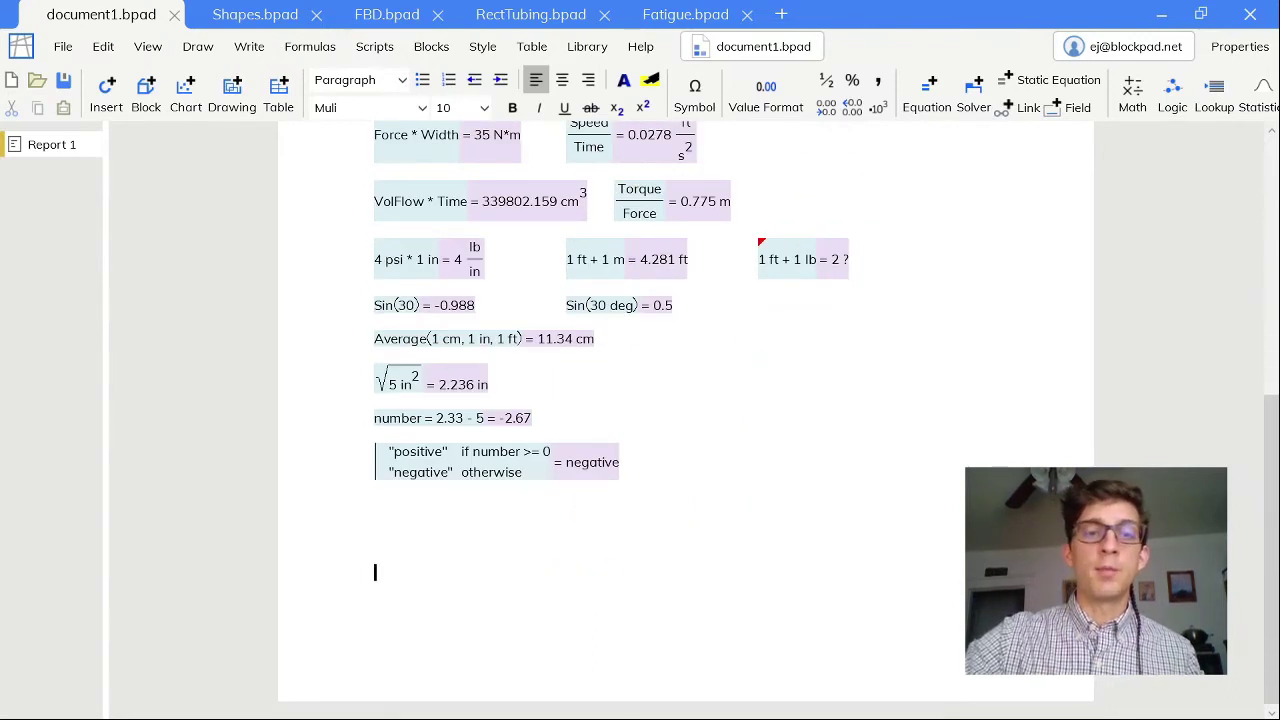
pyautogui.scroll(-3, 686, 420)
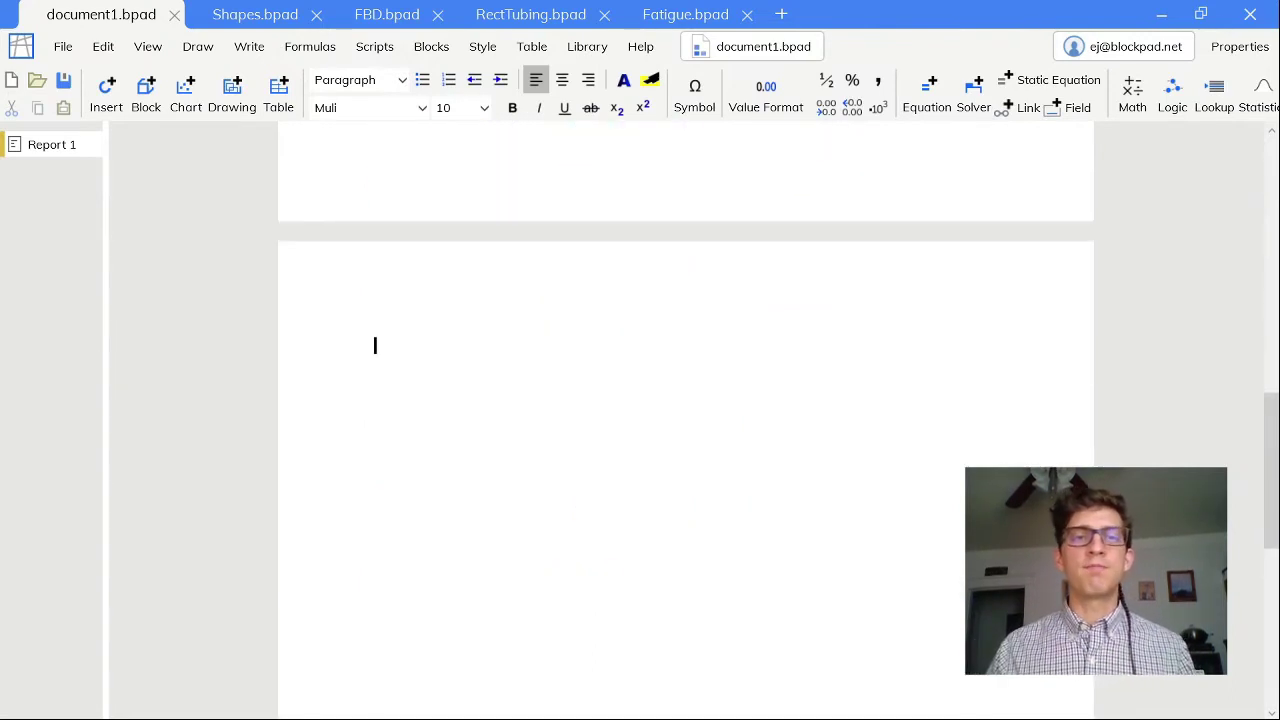
pyautogui.scroll(-1, 686, 420)
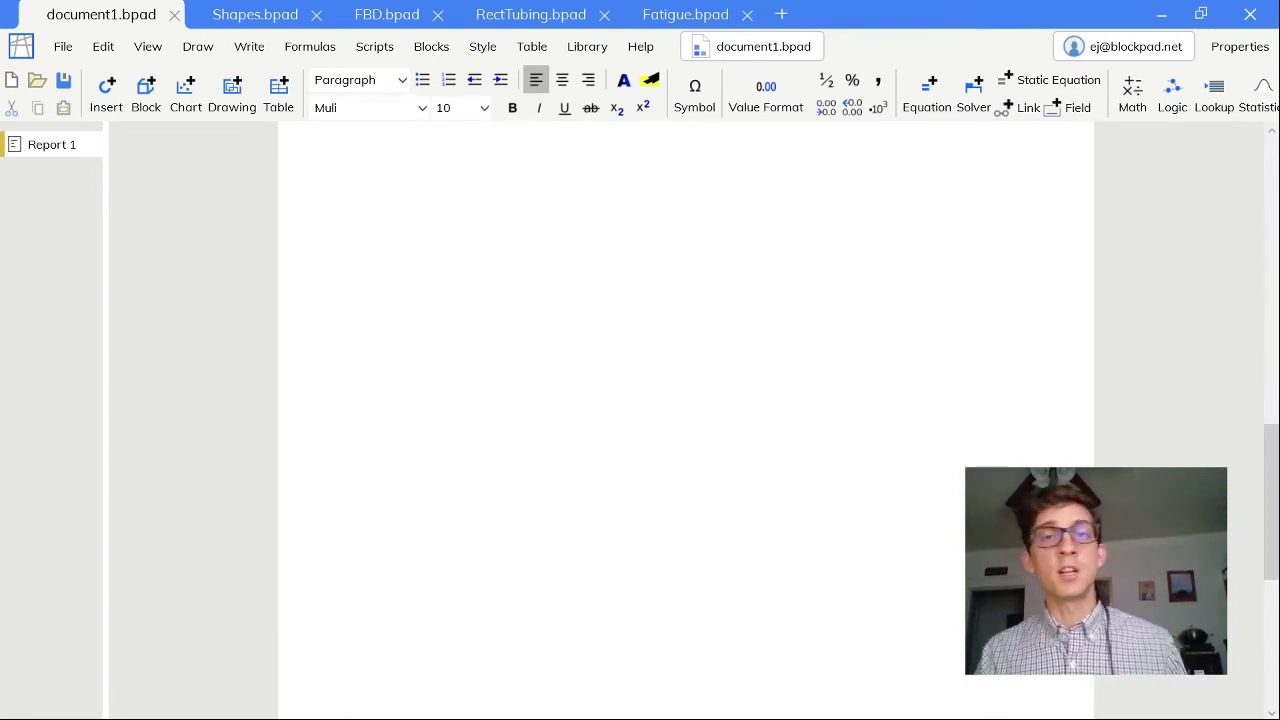
# - Insert a table with 8 rows and 9 columns in Spreadsheet mode on the new page
pyautogui.click(278, 92)
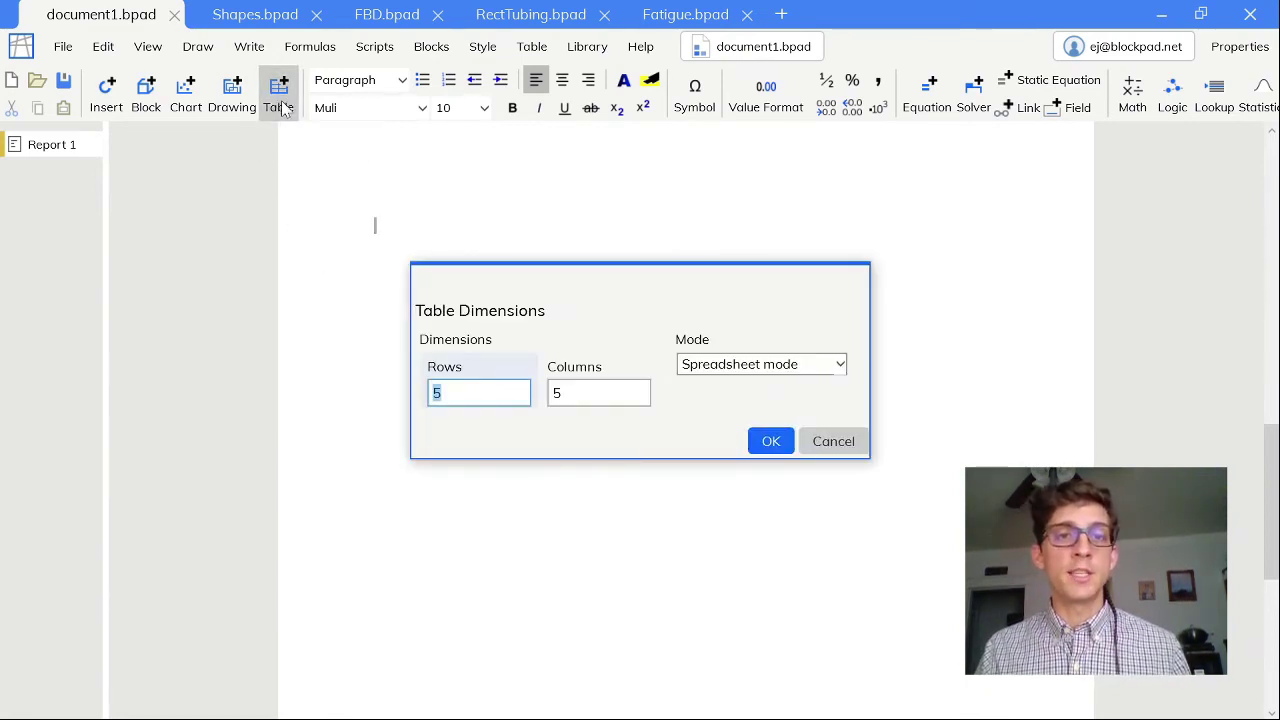
pyautogui.write('8')
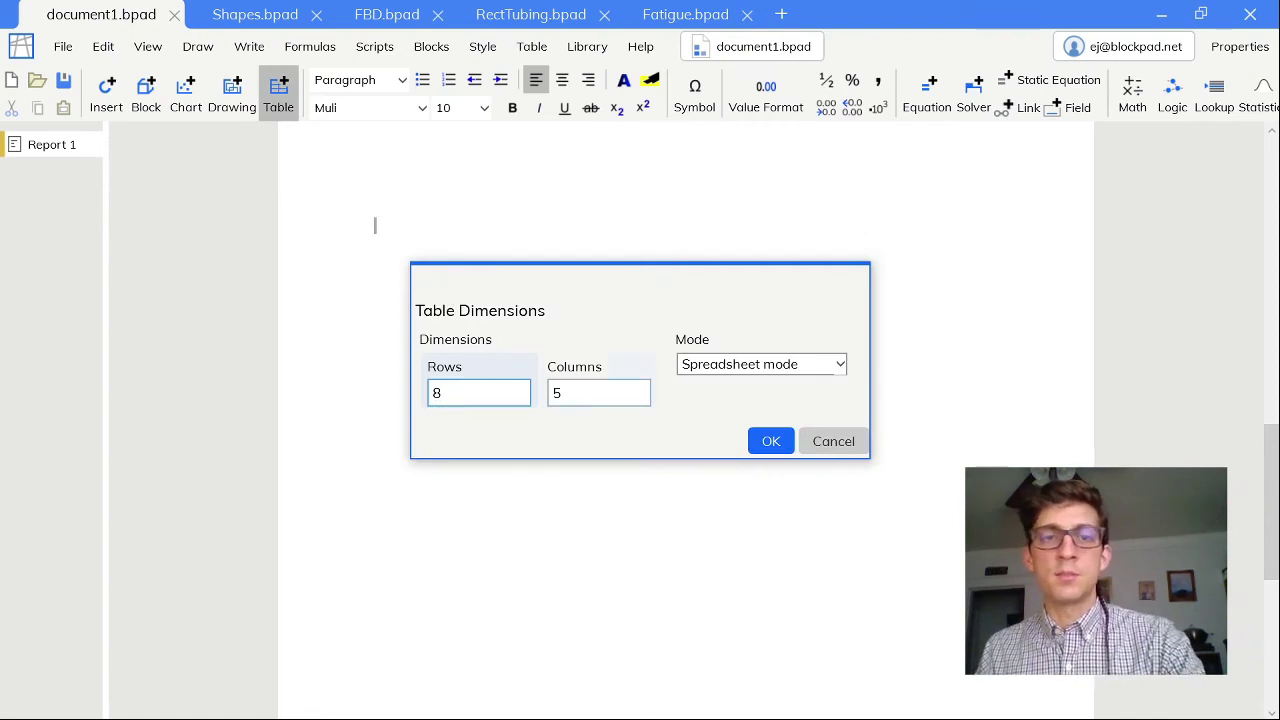
pyautogui.press('Tab')
pyautogui.write('9')
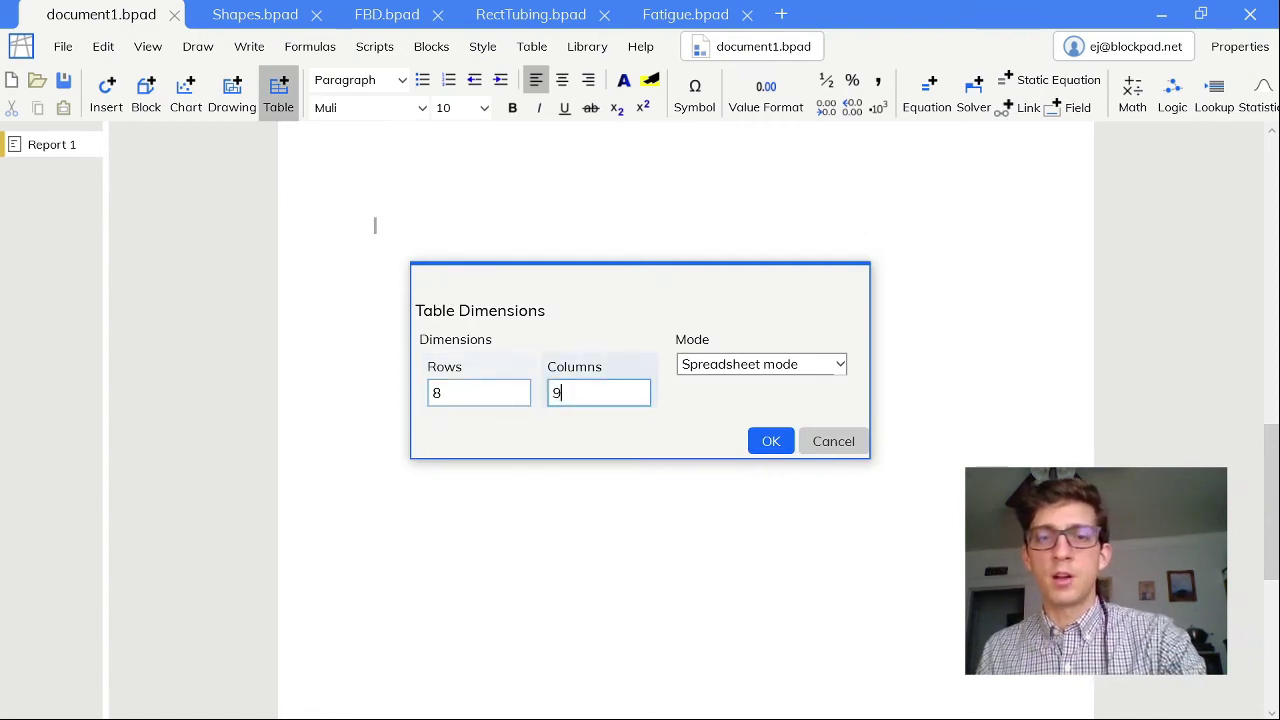
pyautogui.click(760, 450)
pyautogui.click(762, 448)
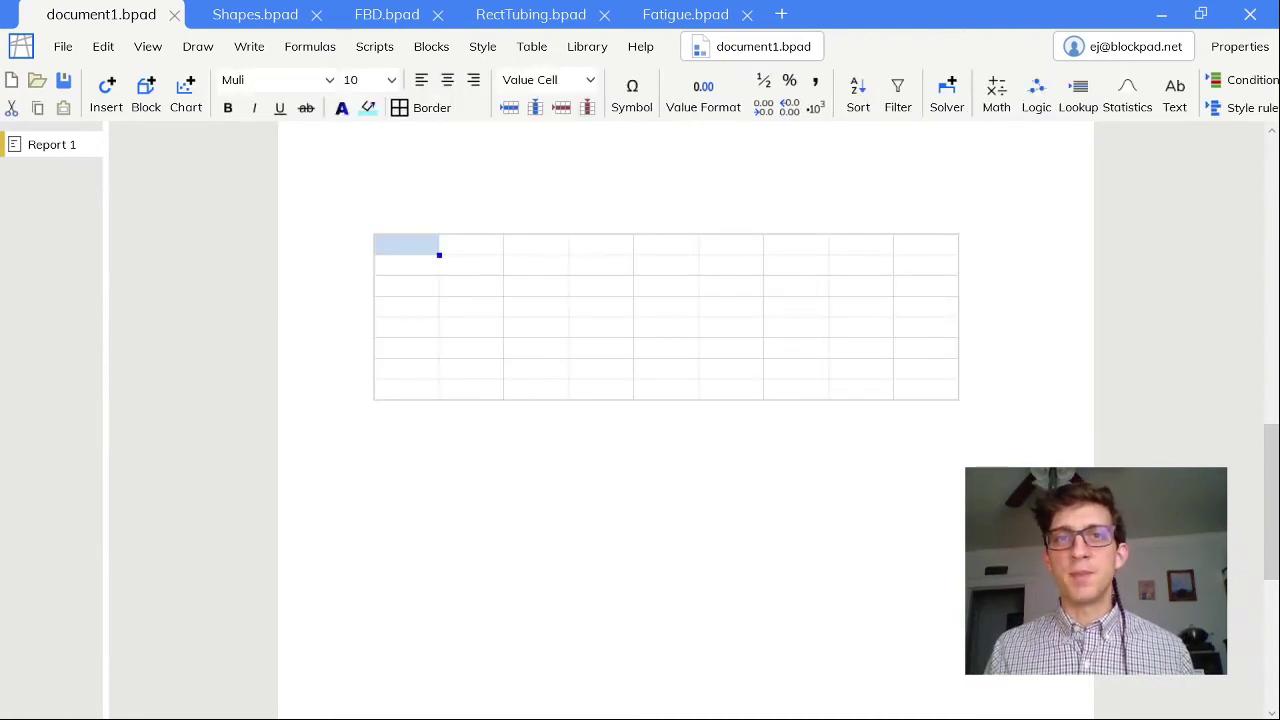
# - Enter the values 1, 2, 3, 4 and 5 down cells C2 to C6 of the table
pyautogui.click(535, 266)
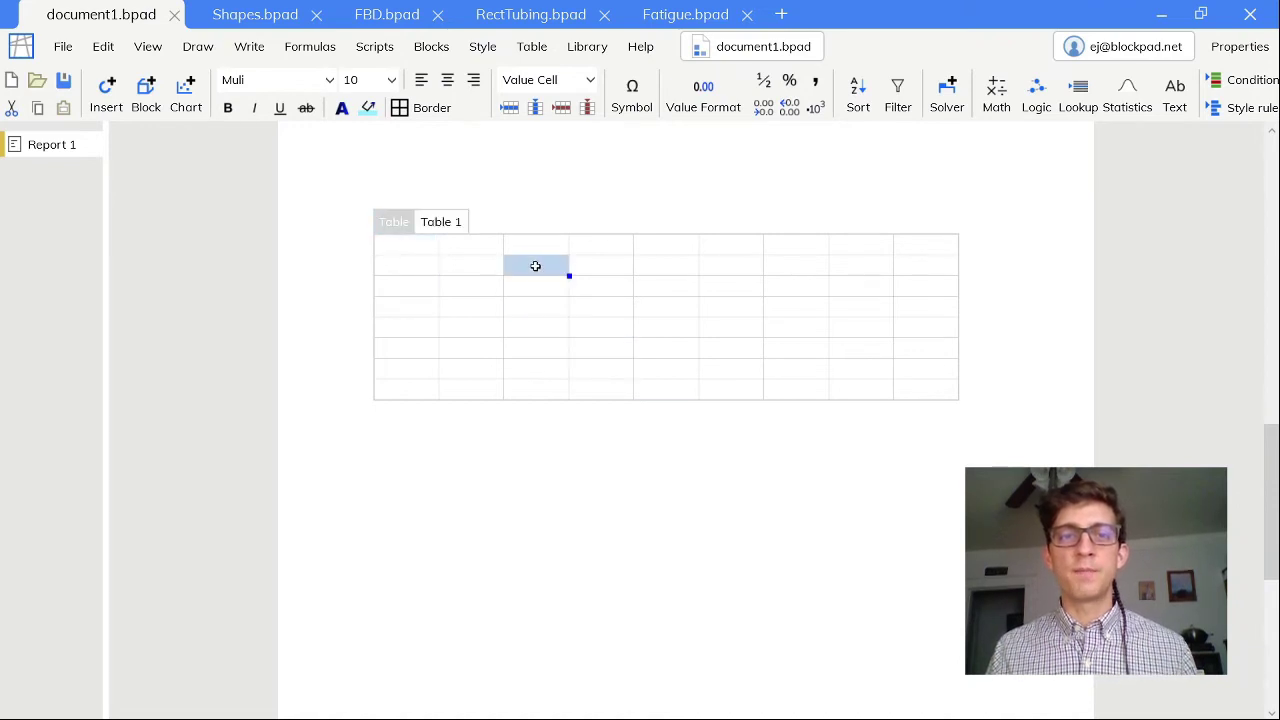
pyautogui.write('1 2 3 4 5')
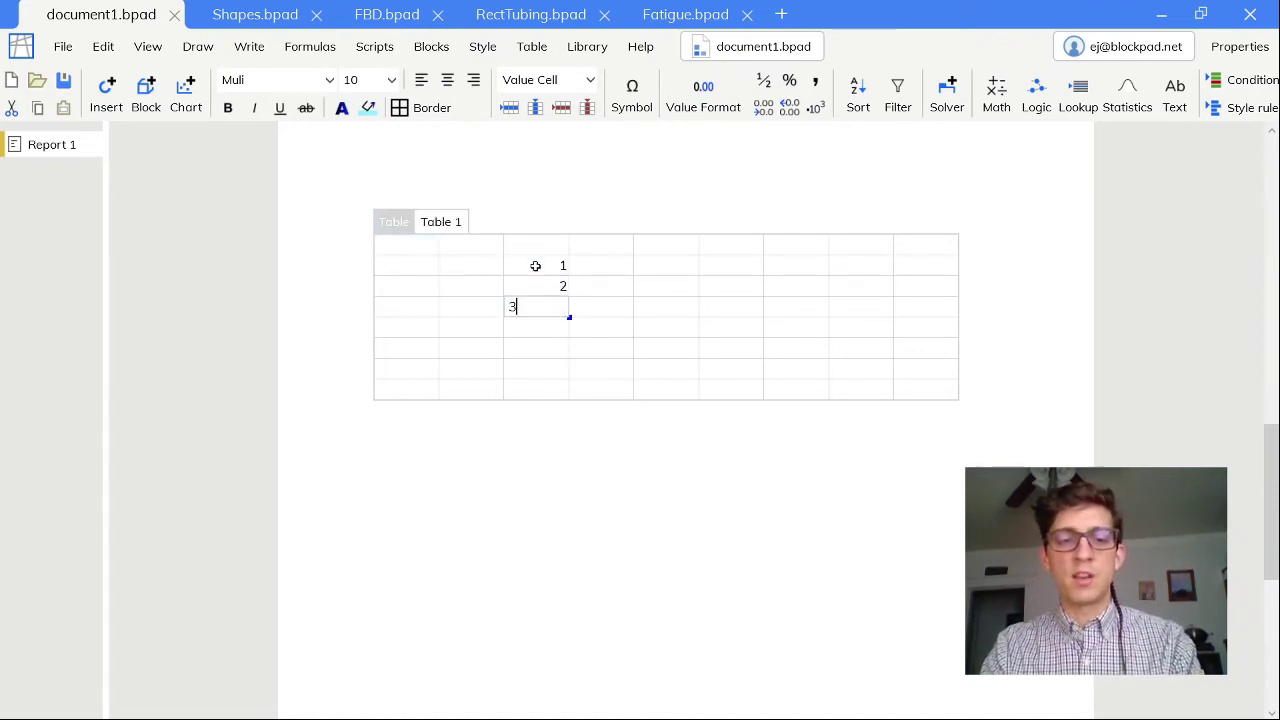
# - Enter the formula =C2^2 in cell D2, referencing the first value in column C
pyautogui.press('Right')
pyautogui.press('Up')
pyautogui.press('Up')
pyautogui.press('Up')
pyautogui.press('Up')
pyautogui.press('Up')
pyautogui.press('Up')
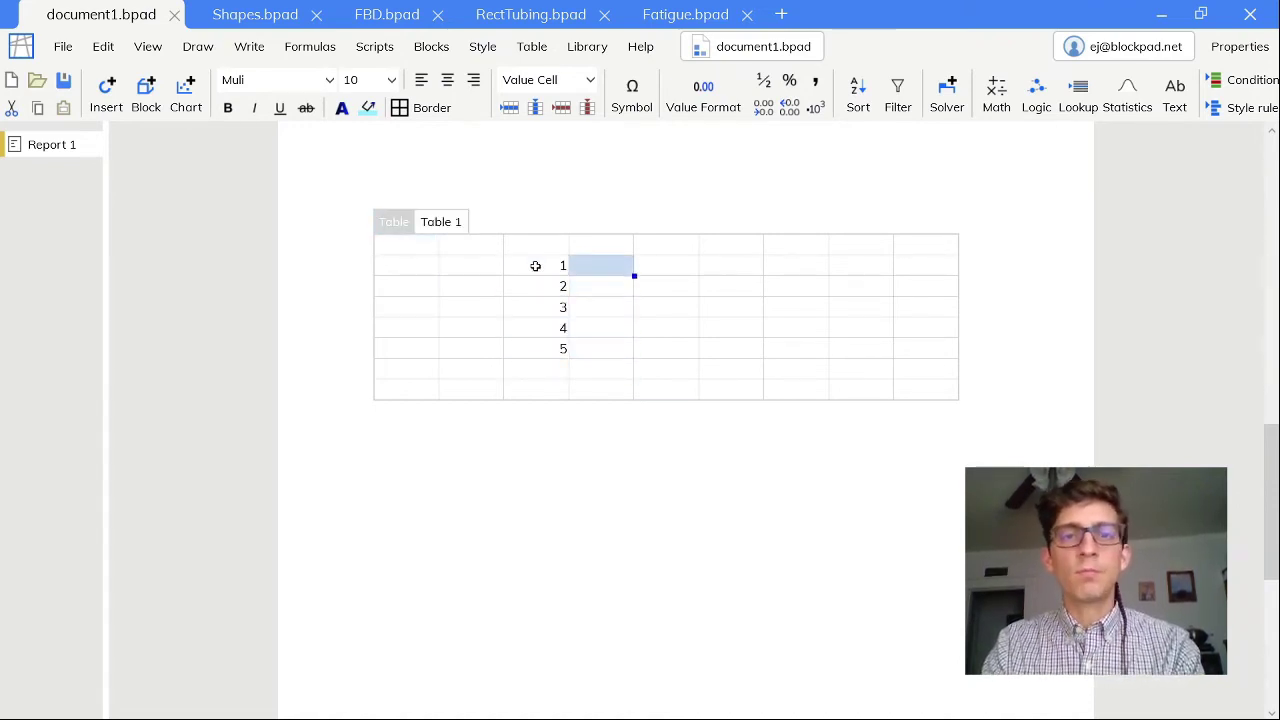
pyautogui.write('=')
pyautogui.click(536, 268)
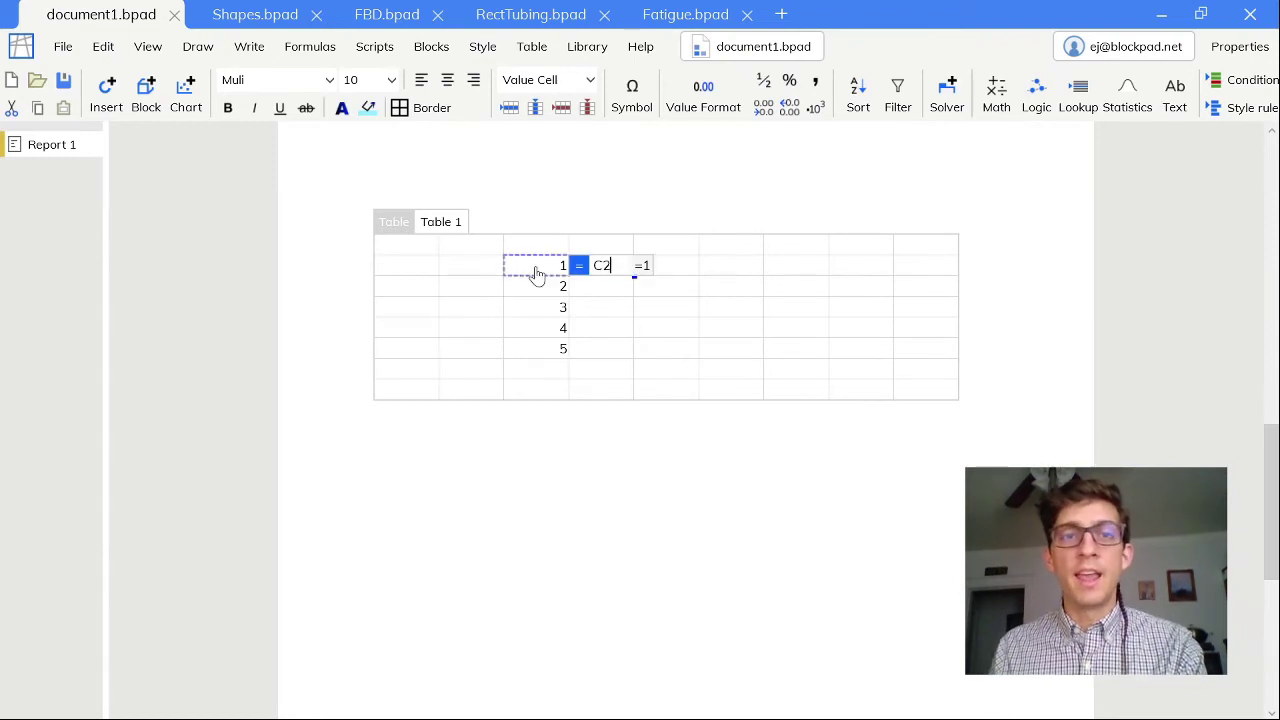
pyautogui.write('^2')
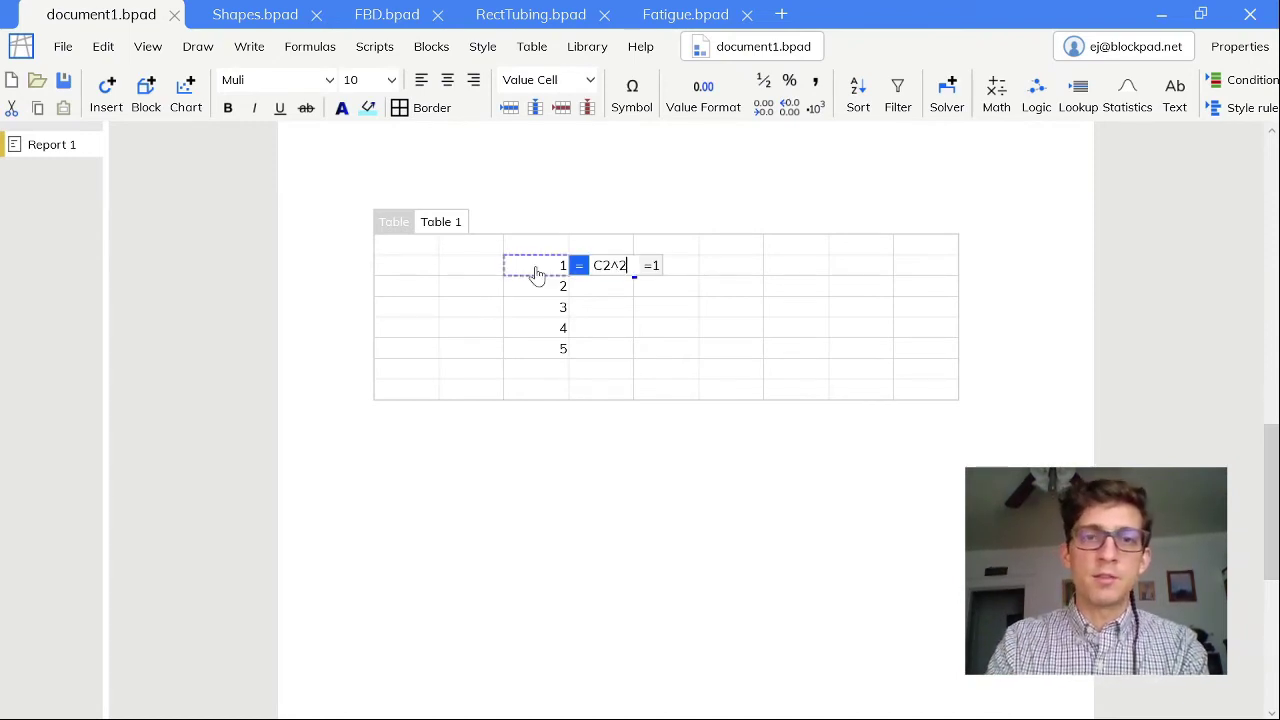
pyautogui.press('Return')
# - Fill the squaring formula from D2 down to D6
pyautogui.click(606, 266)
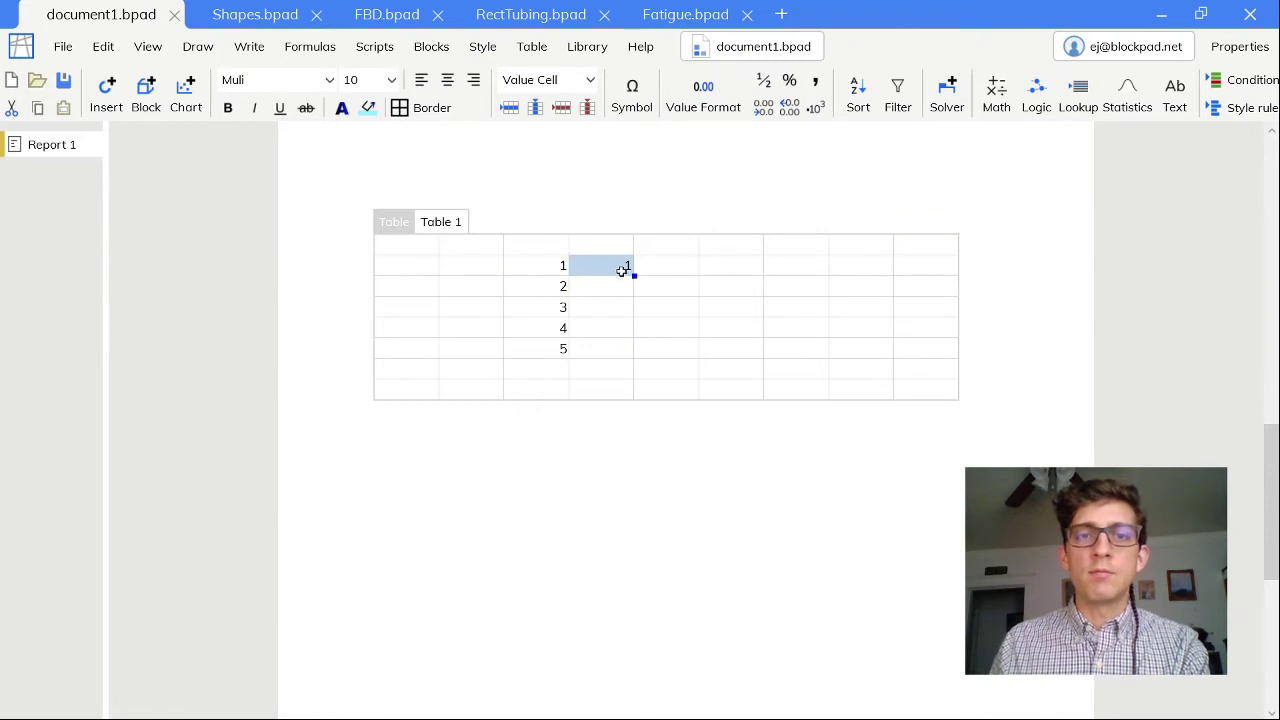
pyautogui.moveTo(632, 275); pyautogui.dragTo(620, 345)
pyautogui.click(663, 314)
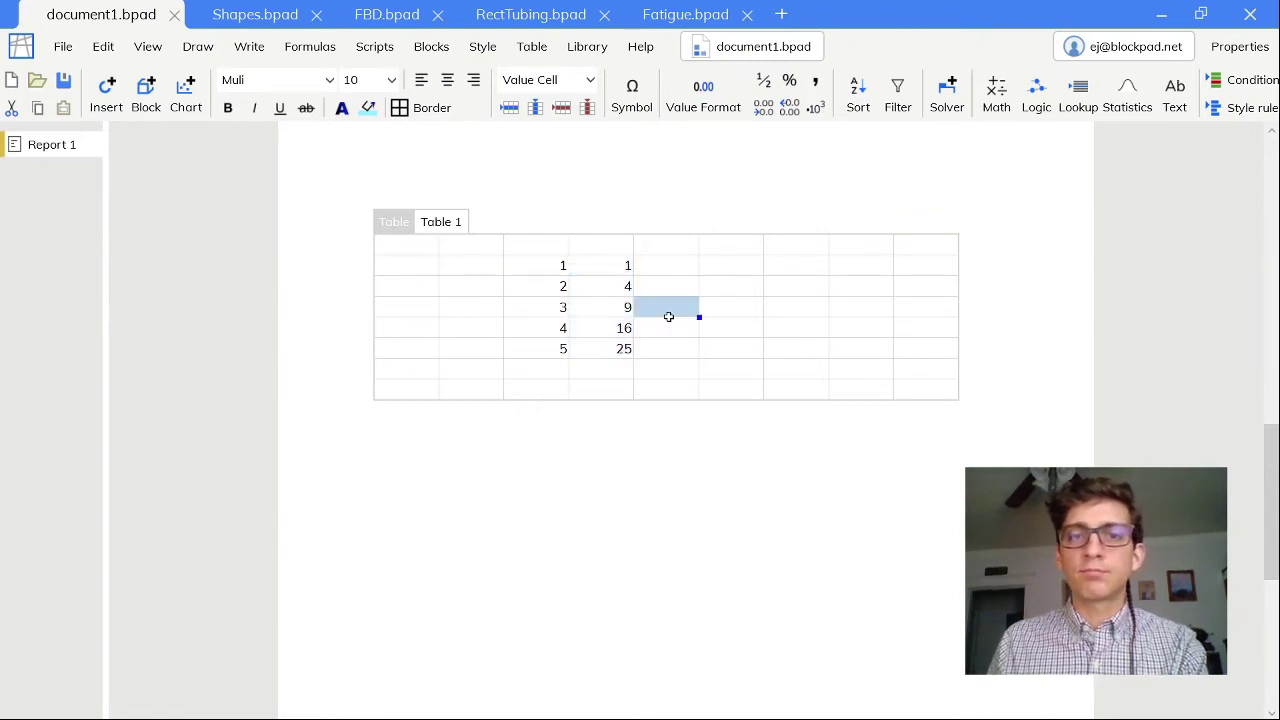
# - Replace the values in C2 to C6 with 1 in, 2 in, 3 in, 4 in and 5 in
pyautogui.click(547, 267)
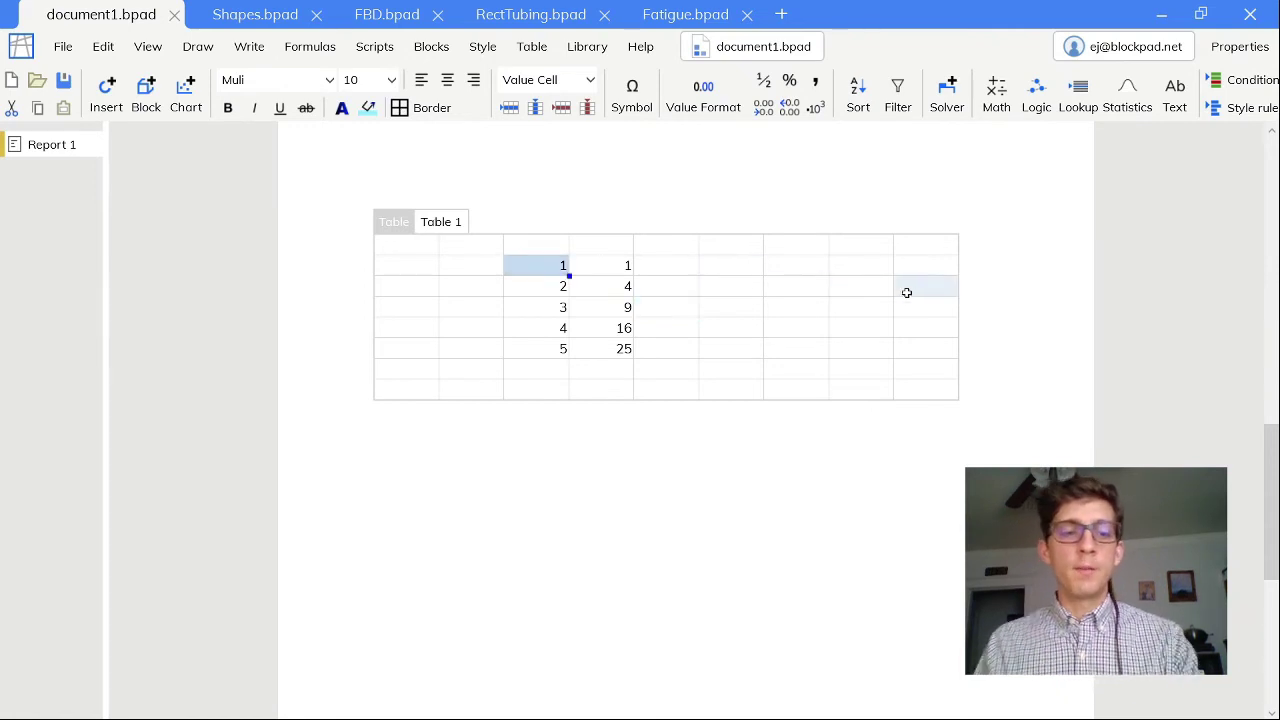
pyautogui.write('1 in')
pyautogui.press('Return')
pyautogui.write('2 in')
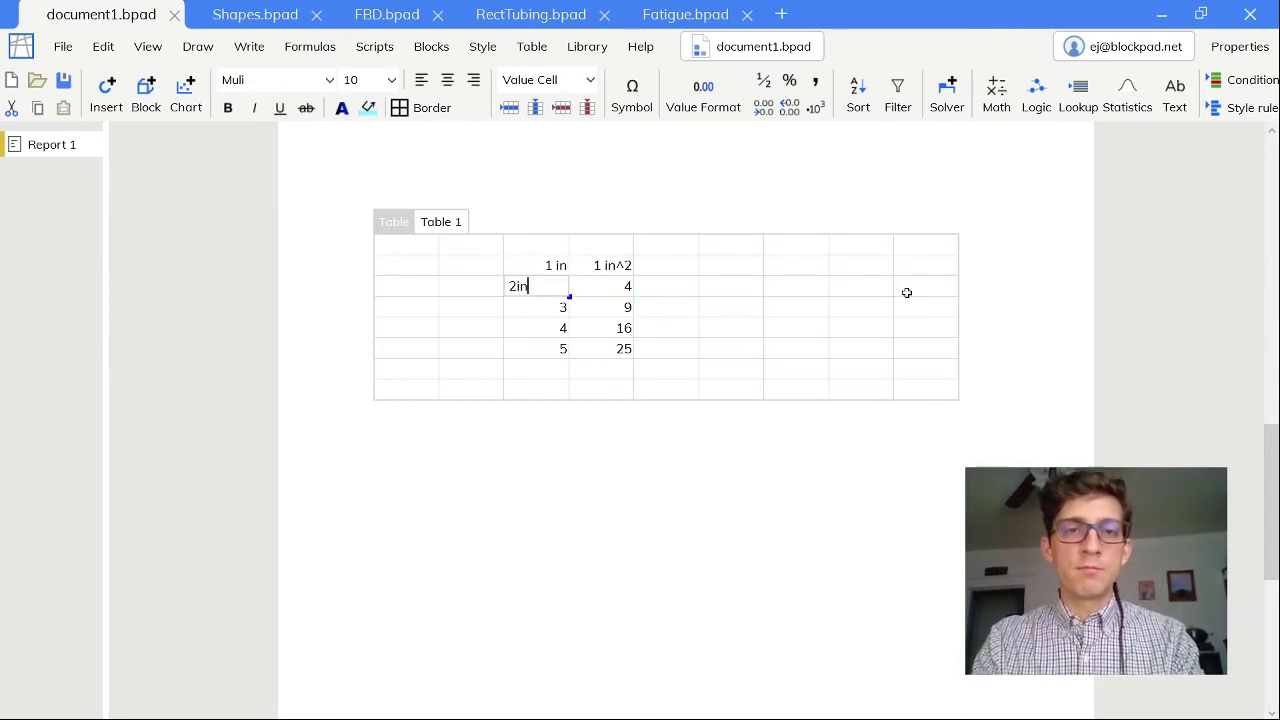
pyautogui.press('Return')
pyautogui.write('3 in')
pyautogui.press('Return')
pyautogui.write('4 in')
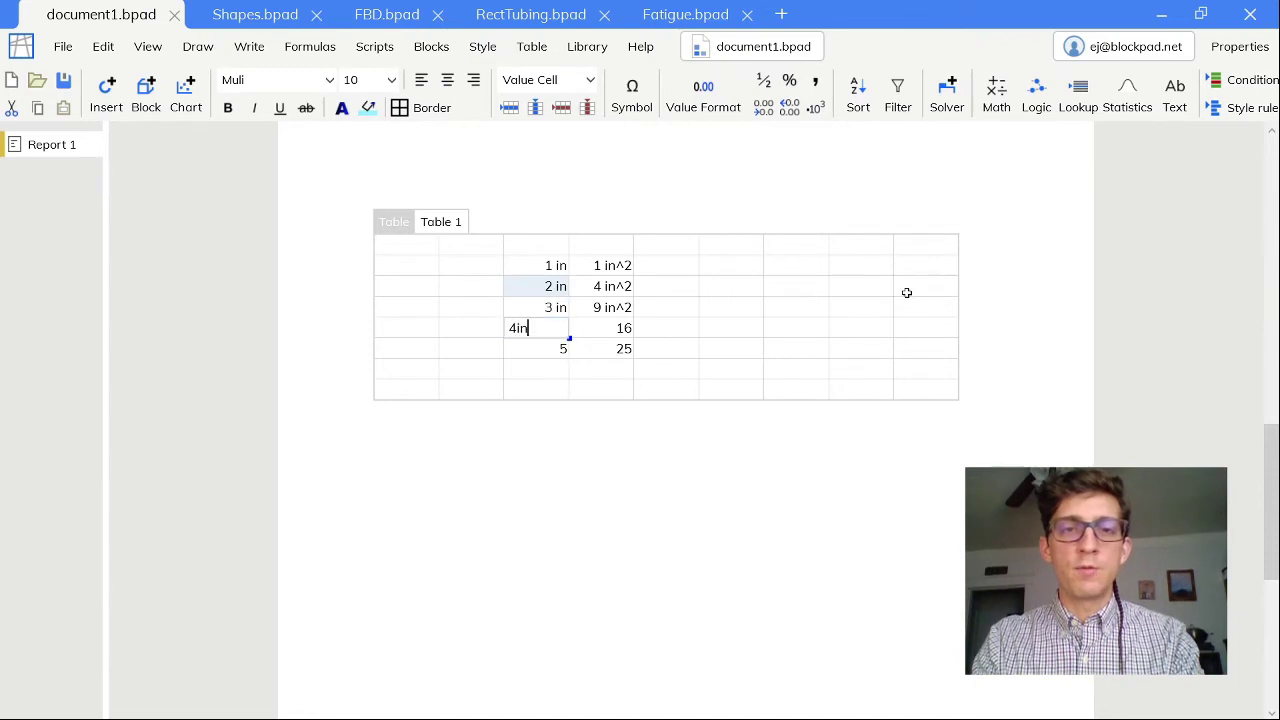
pyautogui.press('Return')
pyautogui.write('5 in')
pyautogui.press('Return')
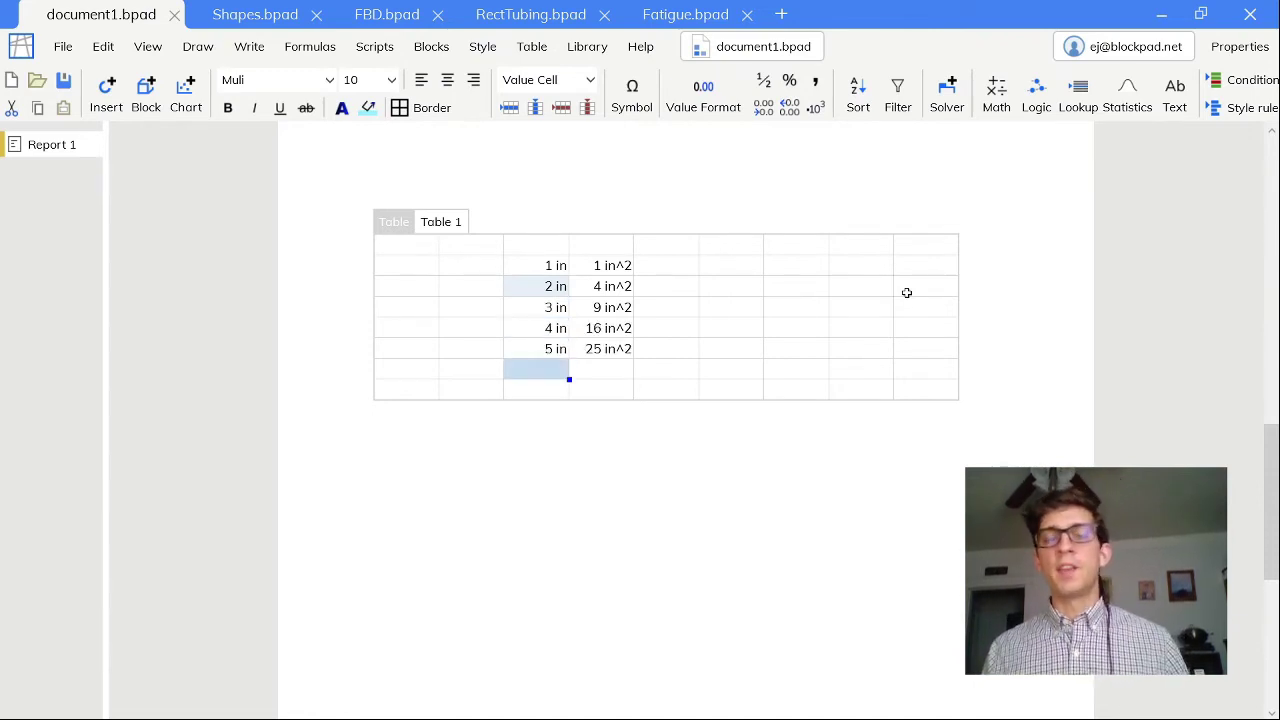
# - Open the formula in cell D2 to inspect its reference and close it again
pyautogui.click(614, 268)
pyautogui.click(626, 268)
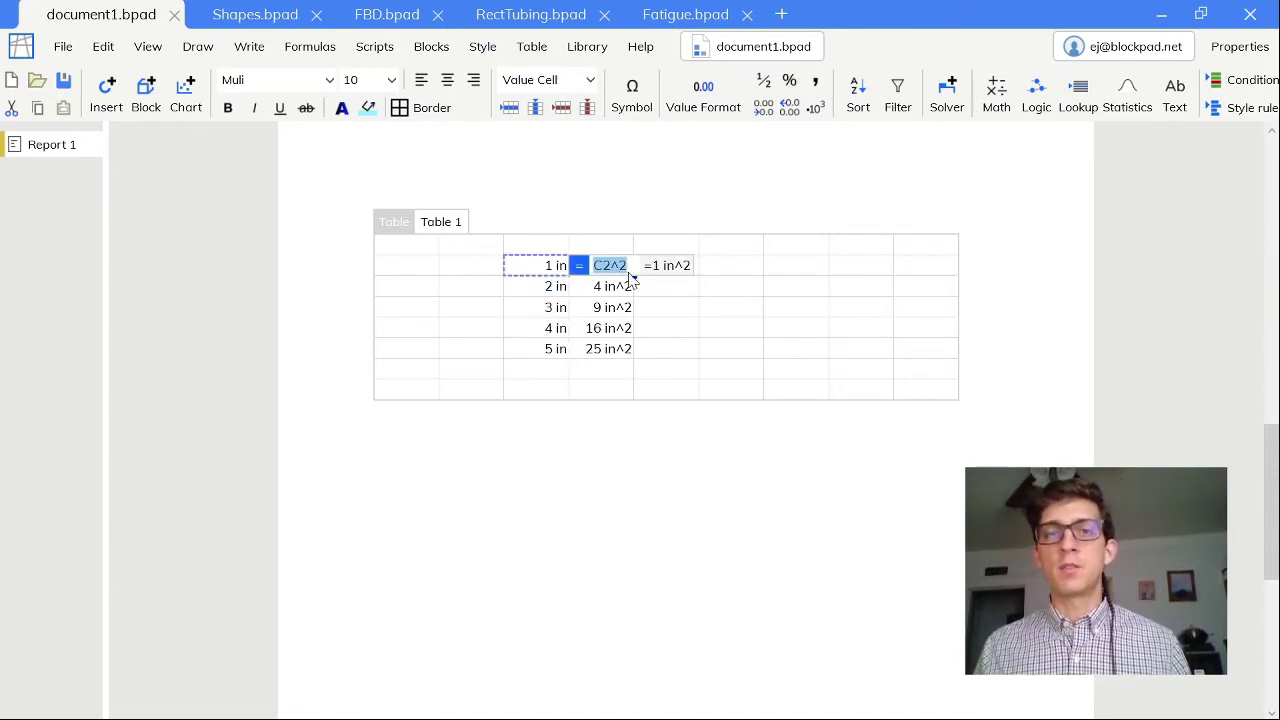
pyautogui.press('Return')
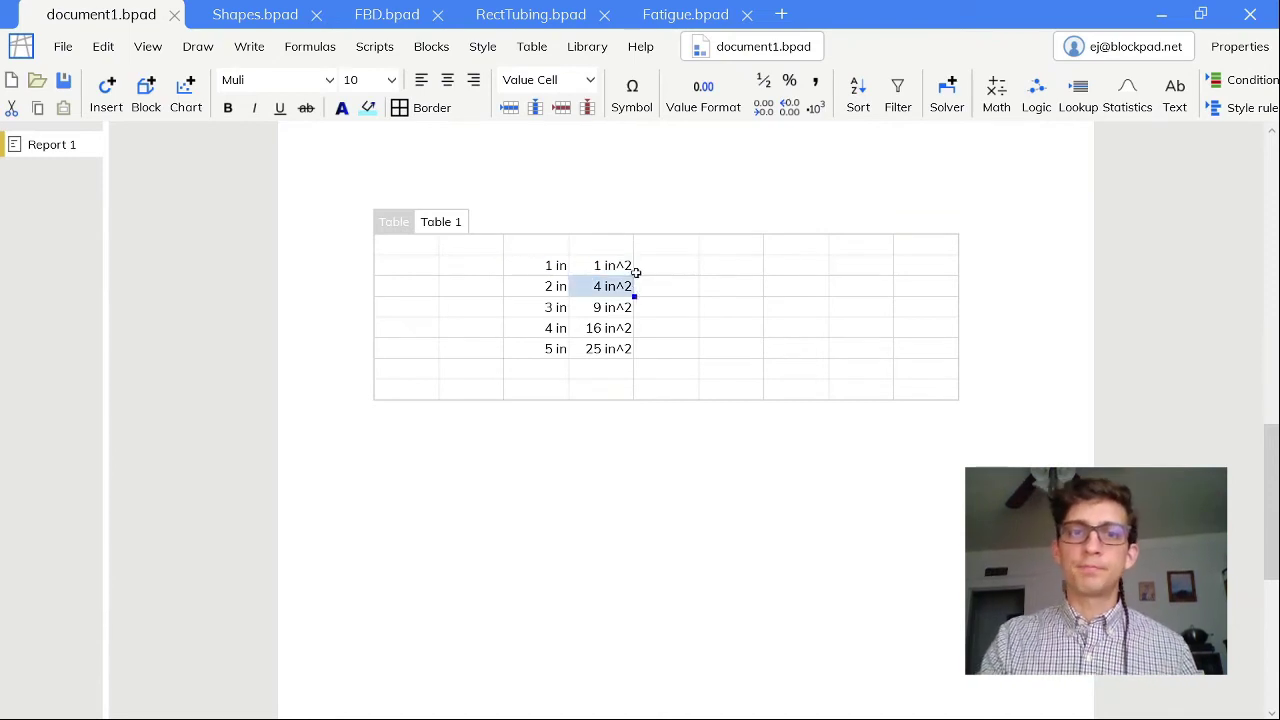
# - Enter the formula =D2*4 psi in cell E2
pyautogui.click(637, 270)
pyautogui.write('=')
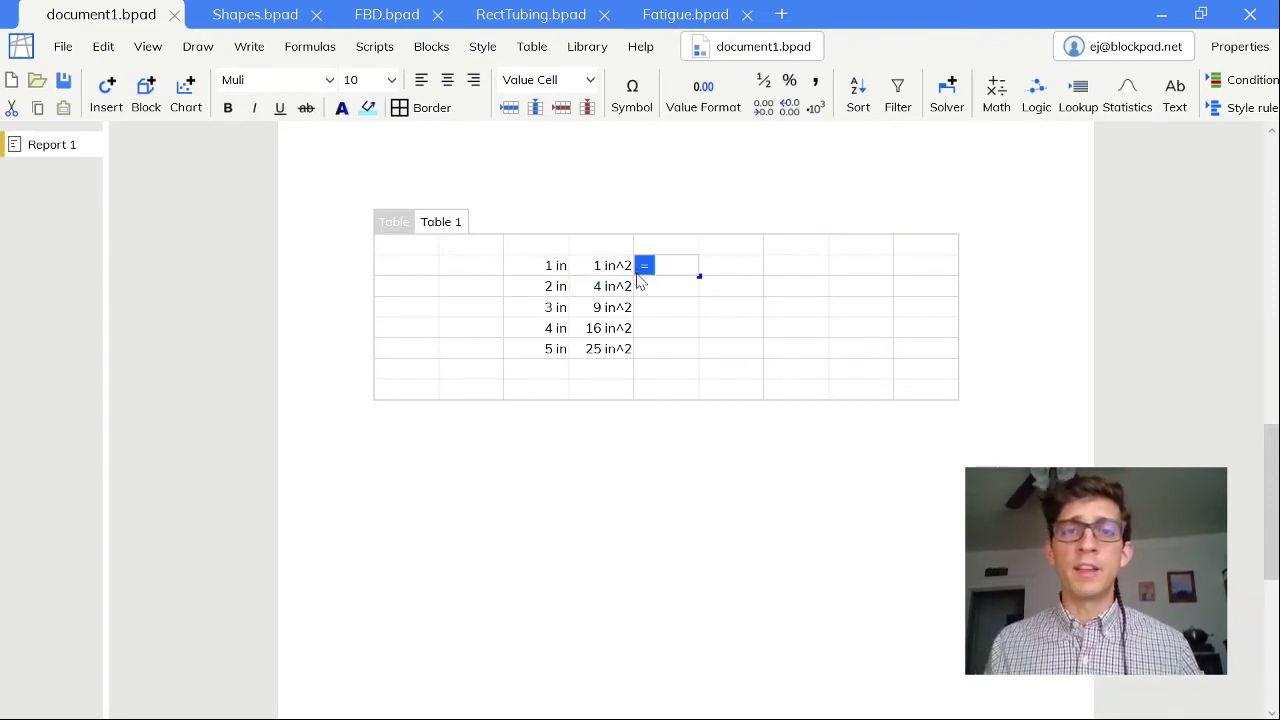
pyautogui.click(610, 270)
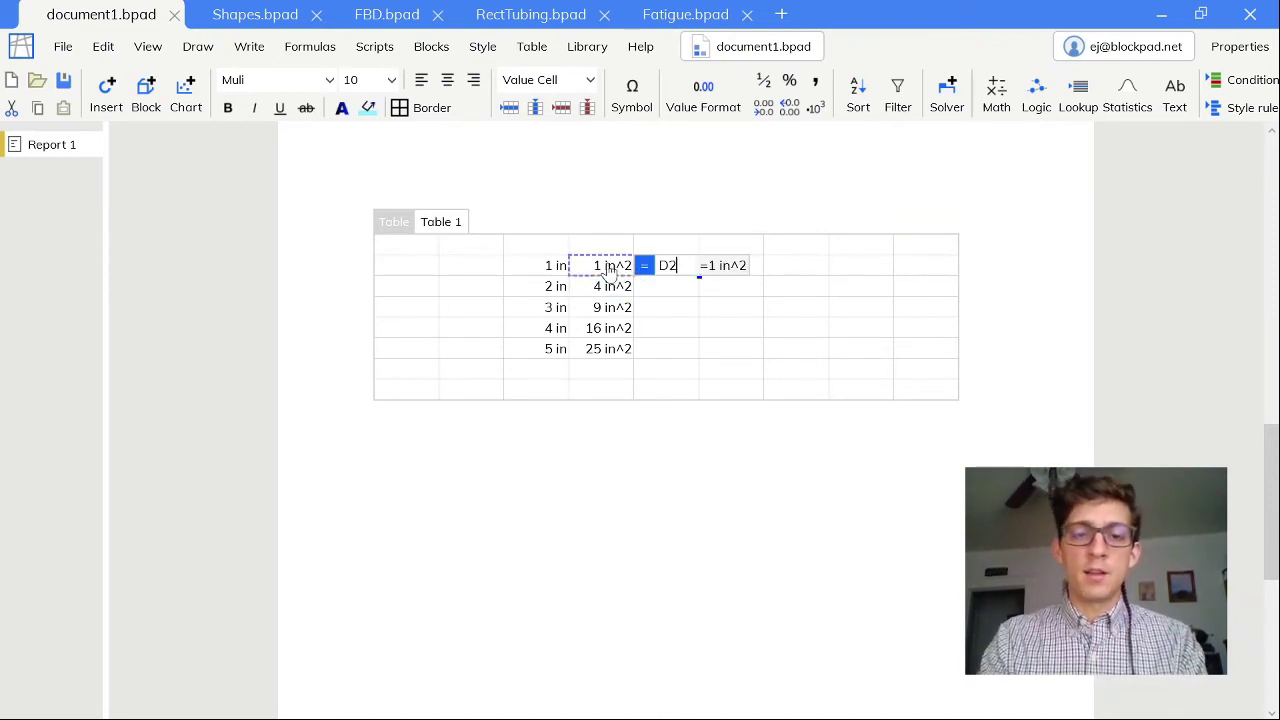
pyautogui.write('*4 psi')
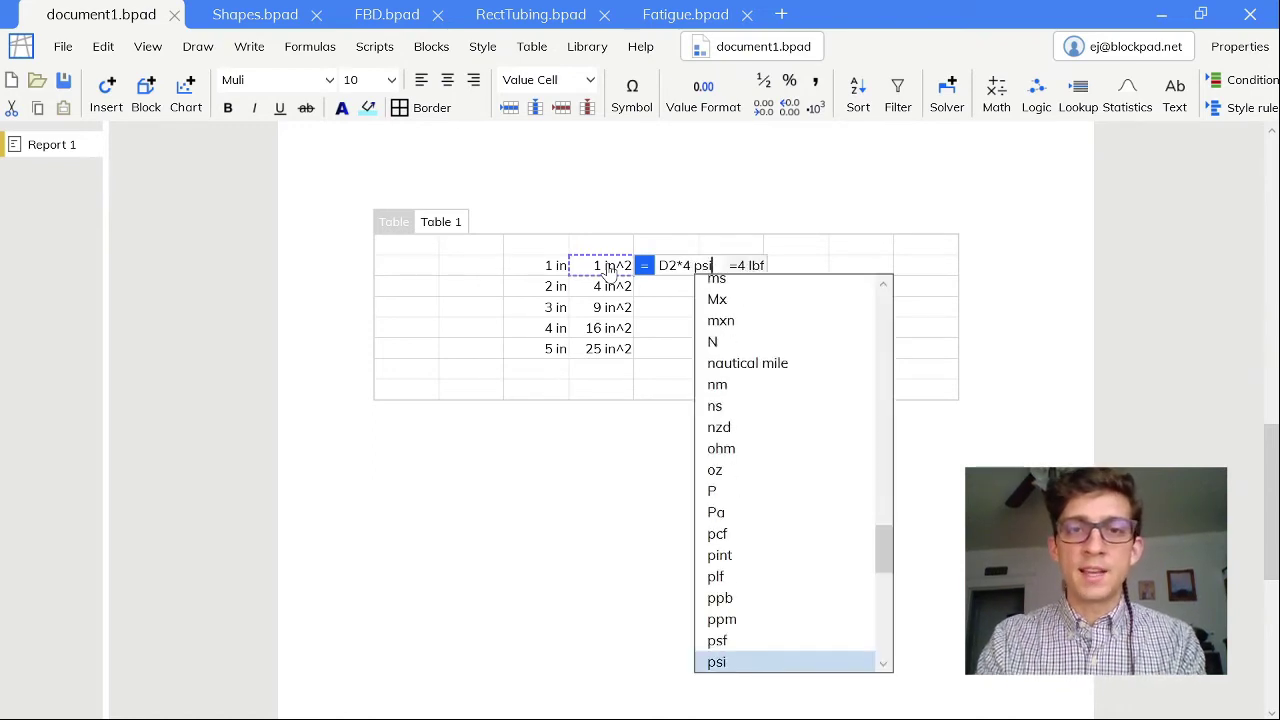
pyautogui.press('Return')
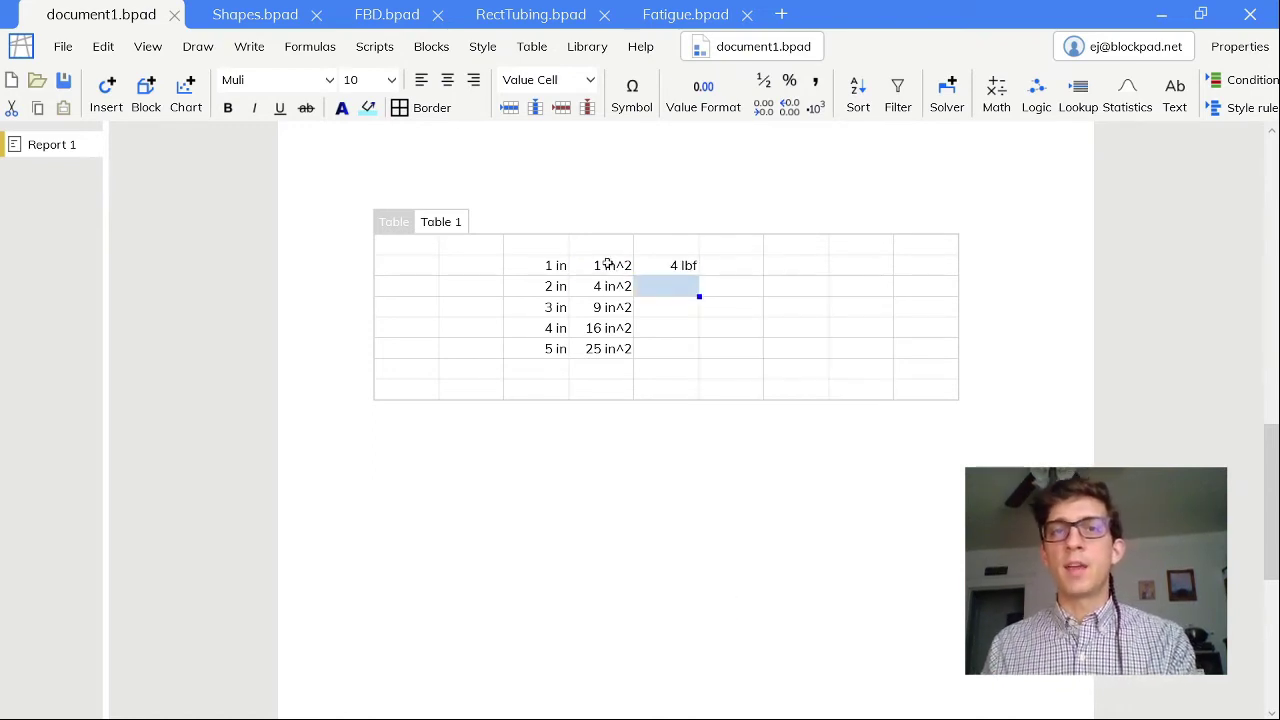
# - Fill the pressure formula from E2 down to E6
pyautogui.click(694, 269)
pyautogui.moveTo(694, 269); pyautogui.dragTo(686, 346)
pyautogui.click(731, 305)
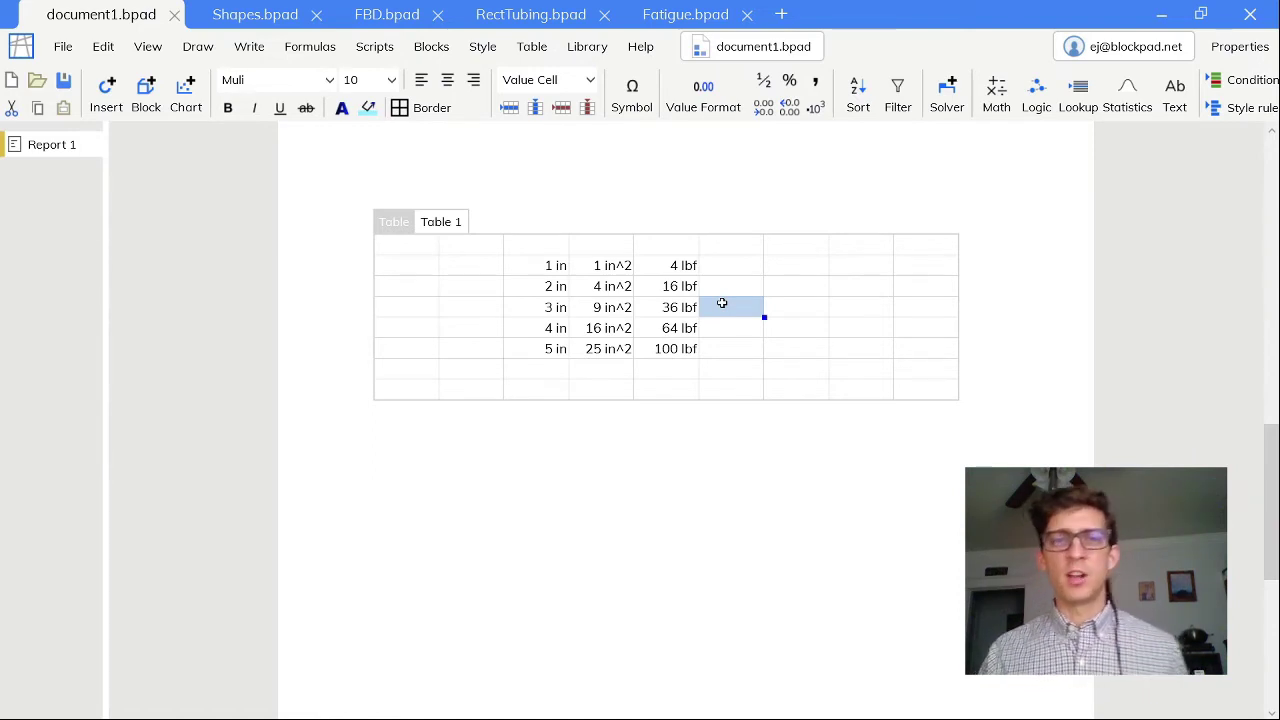
# - Show the formulas alongside their results in cells E2 to E6 of Table 1
pyautogui.moveTo(686, 265); pyautogui.dragTo(688, 346)
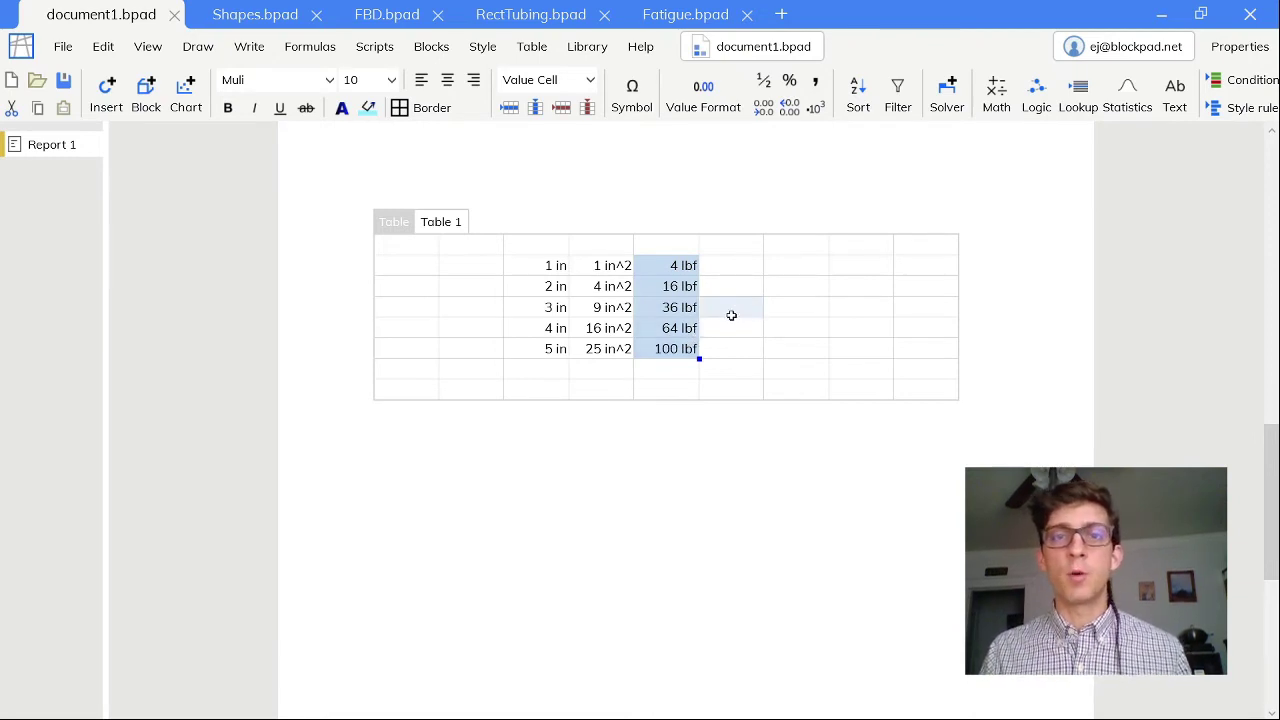
pyautogui.click(737, 286)
pyautogui.moveTo(676, 266); pyautogui.dragTo(670, 343)
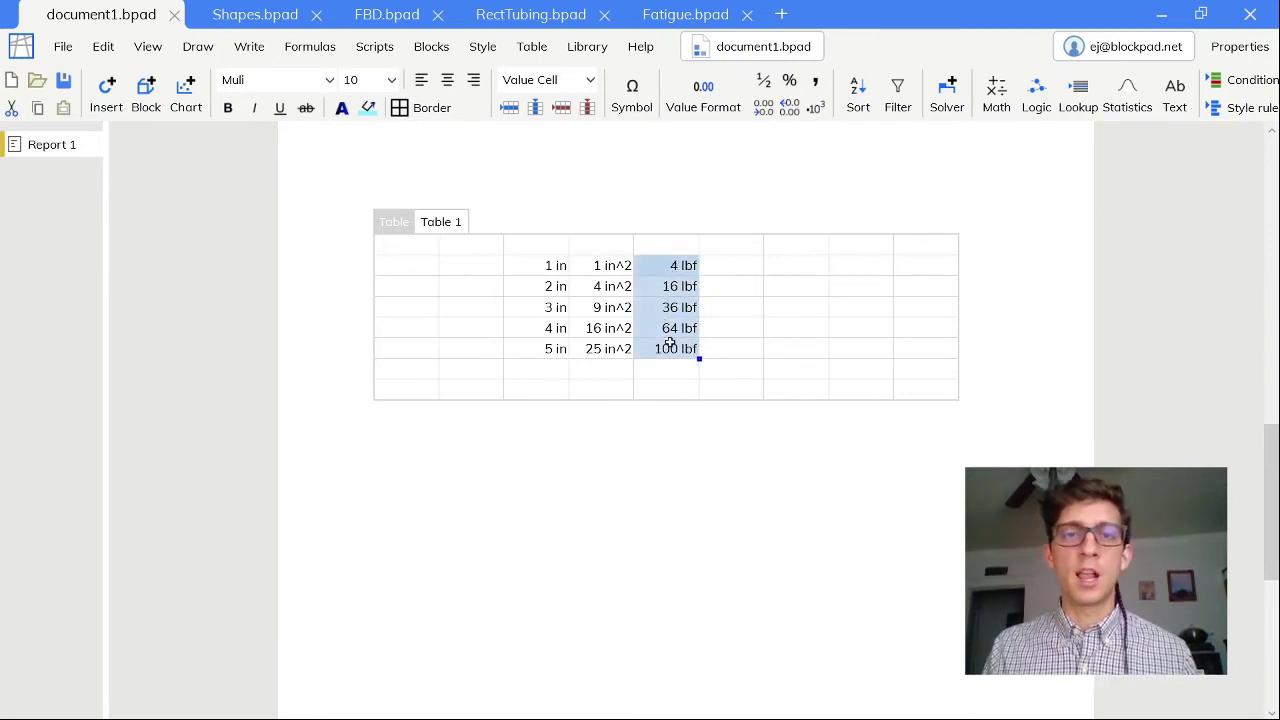
pyautogui.click(1240, 47)
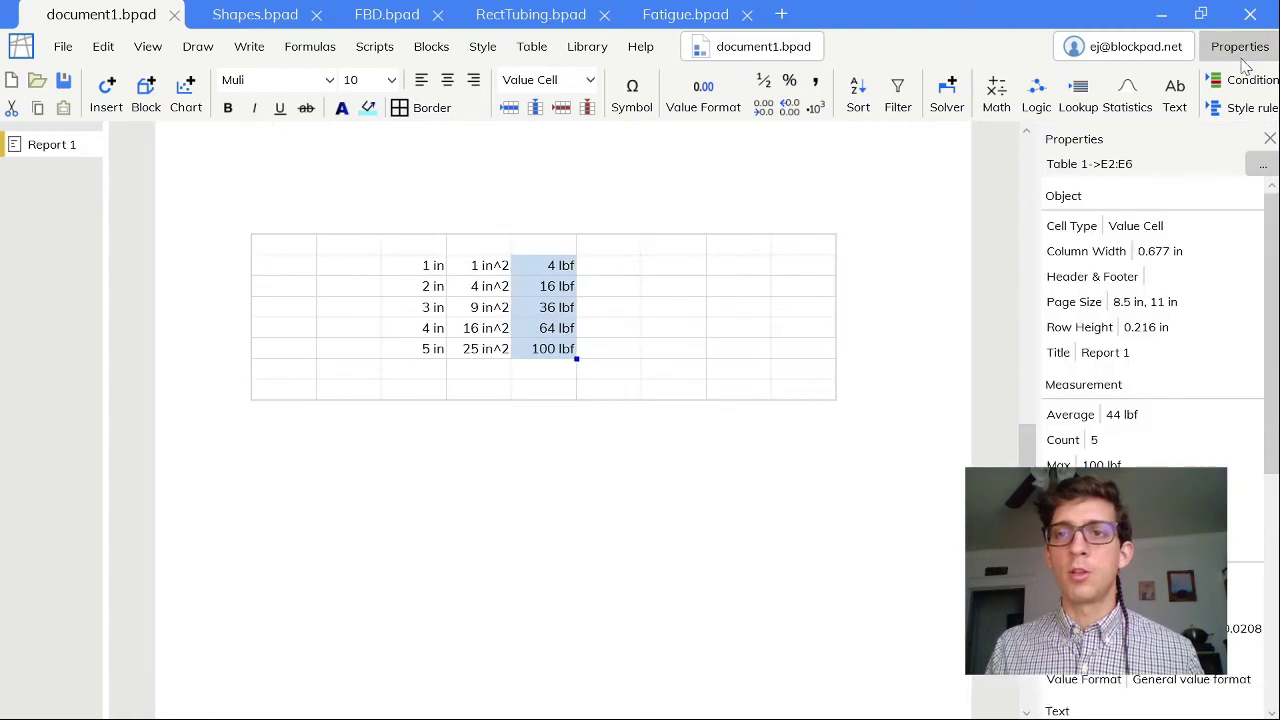
pyautogui.scroll(-5, 1165, 385)
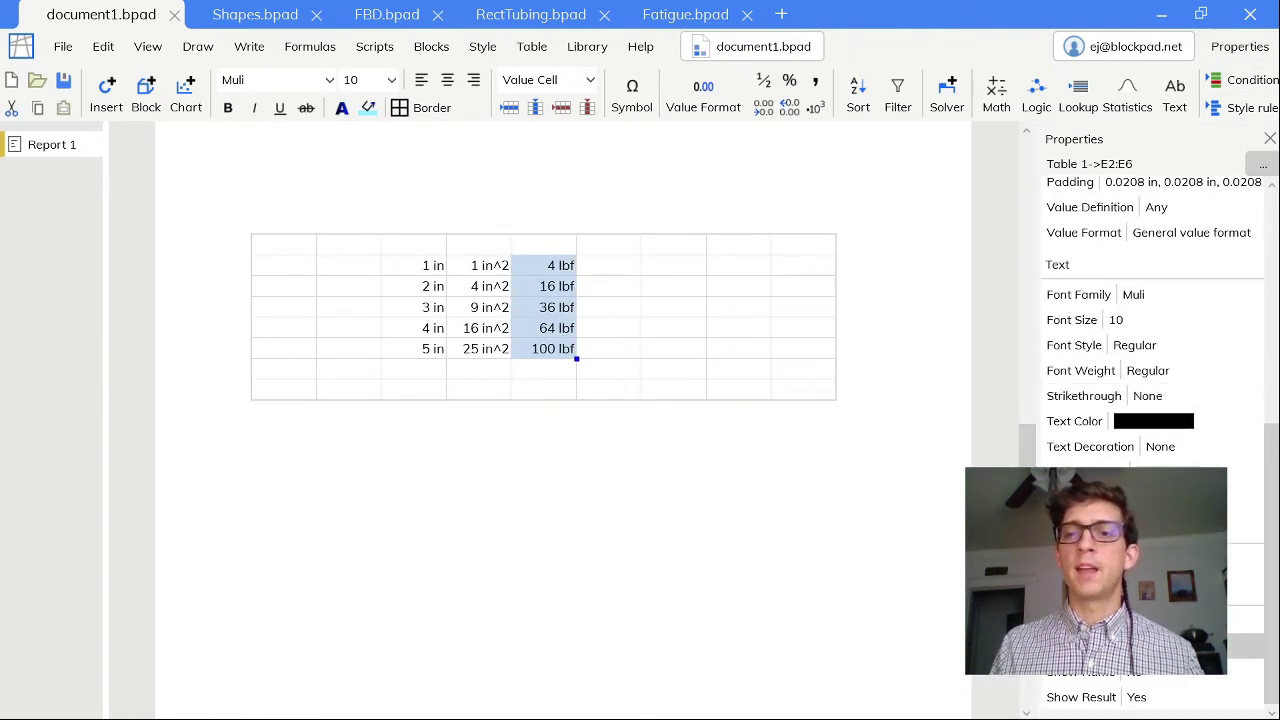
pyautogui.click(1160, 646)
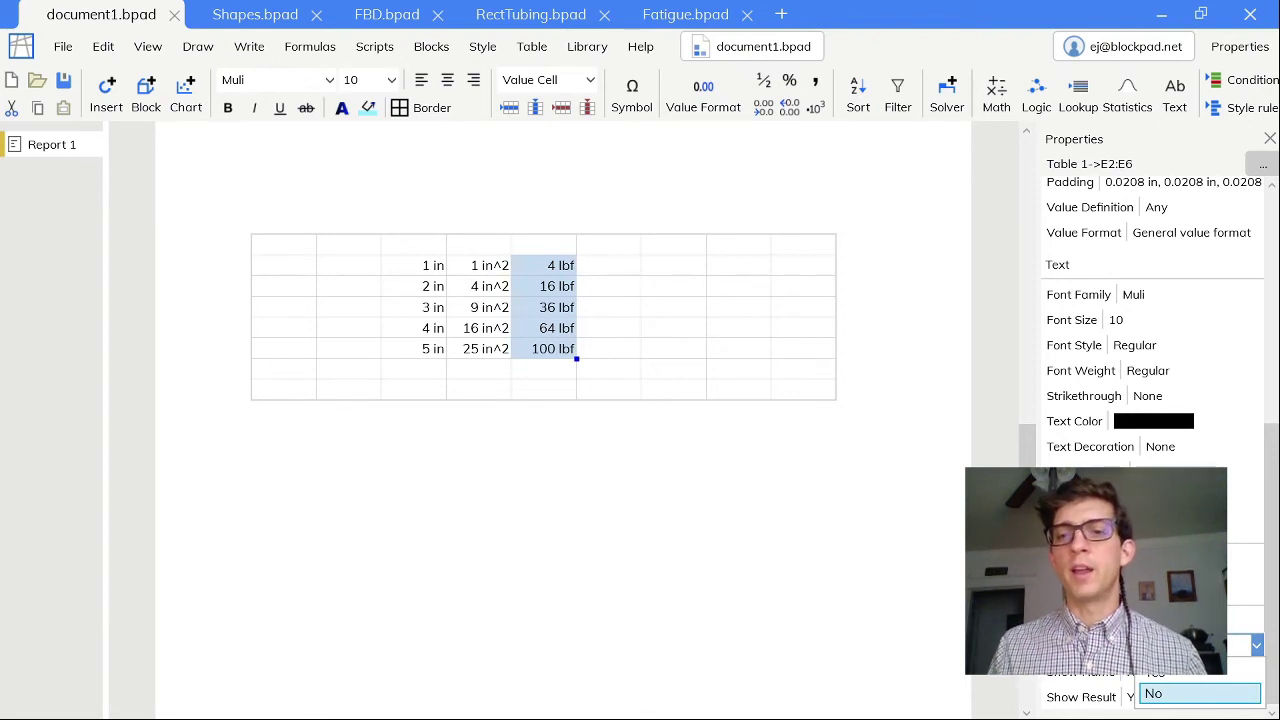
pyautogui.click(1179, 679)
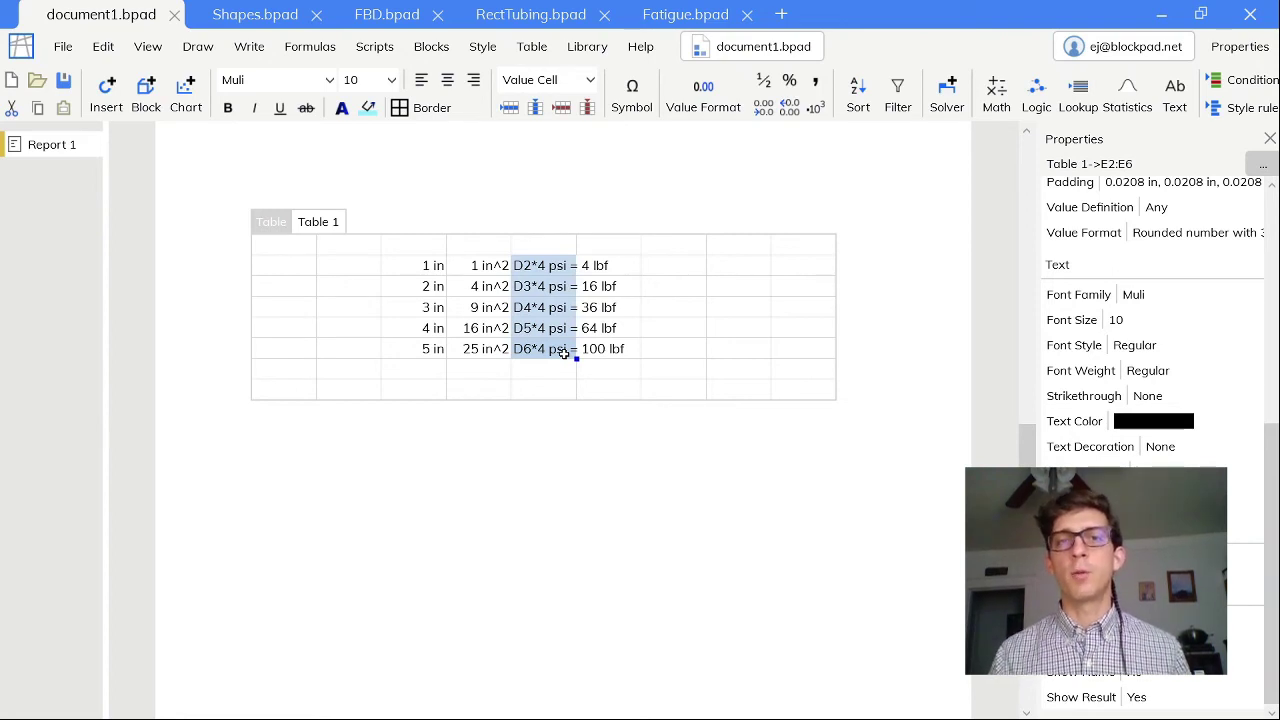
# - Turn off the formula display for cells E2 to E6 and close their properties
pyautogui.click(1168, 647)
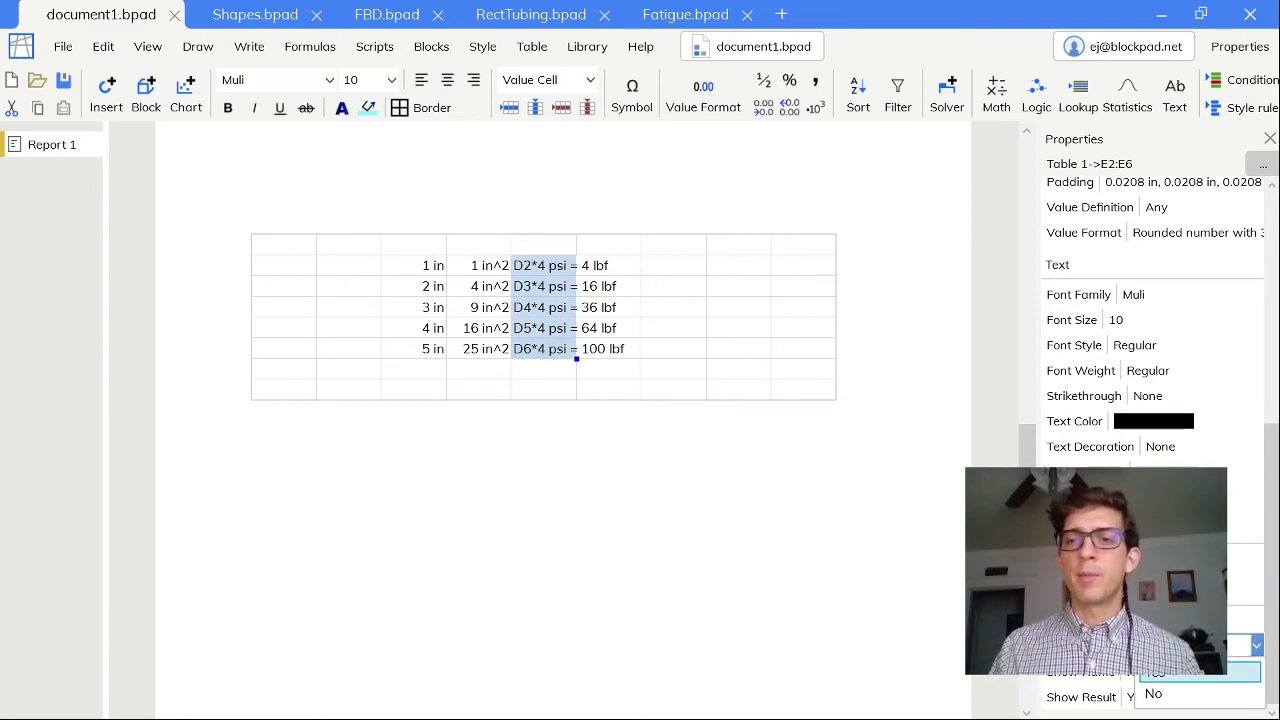
pyautogui.click(1163, 694)
pyautogui.scroll(3, 1150, 600)
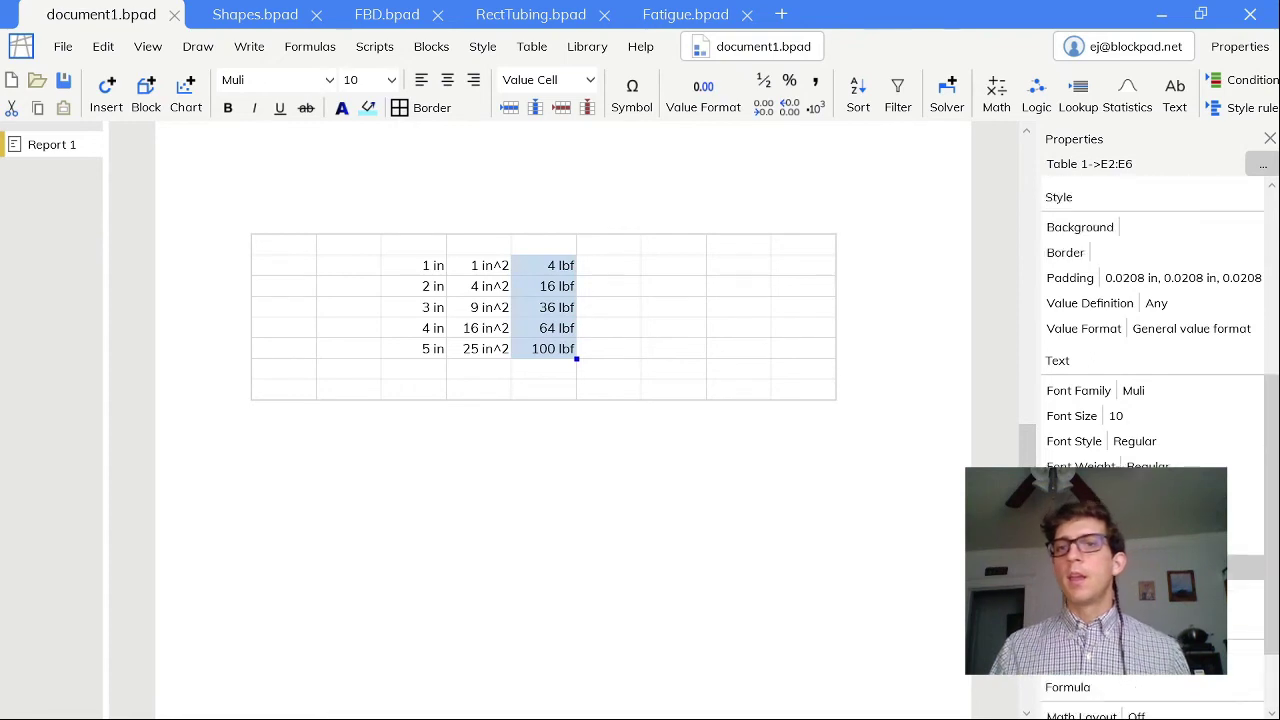
pyautogui.scroll(3, 1180, 240)
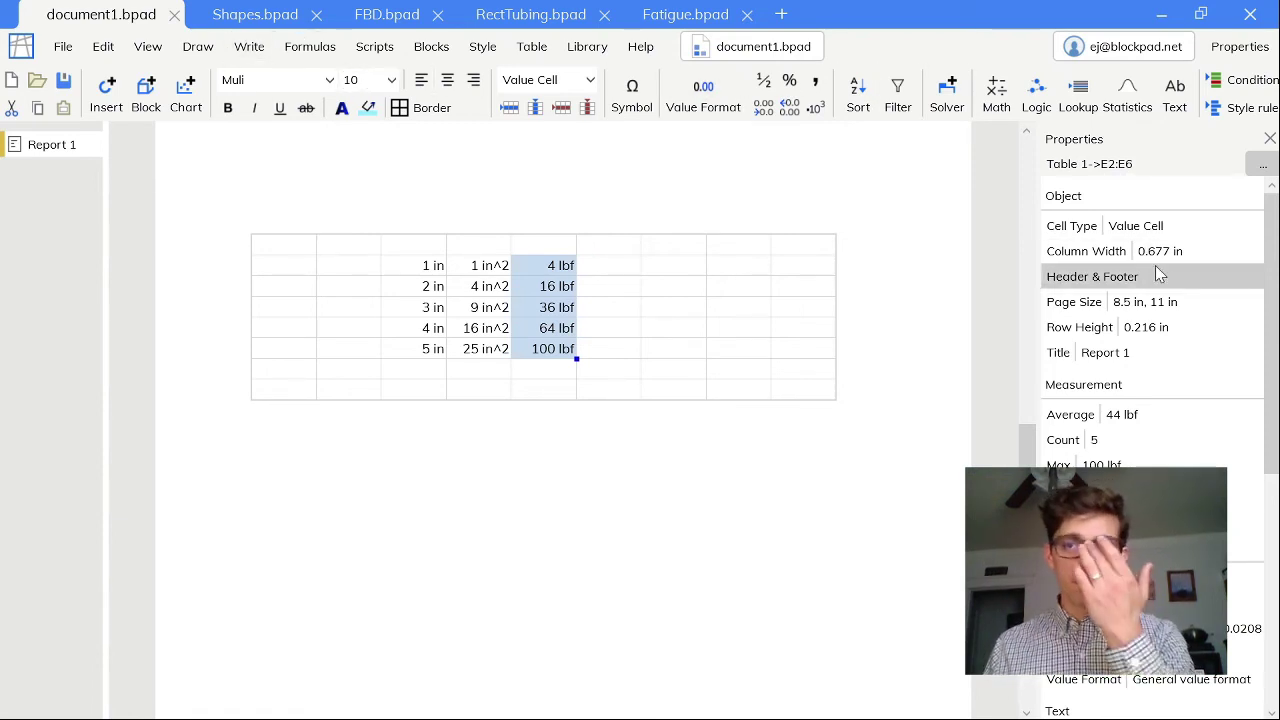
pyautogui.click(1270, 139)
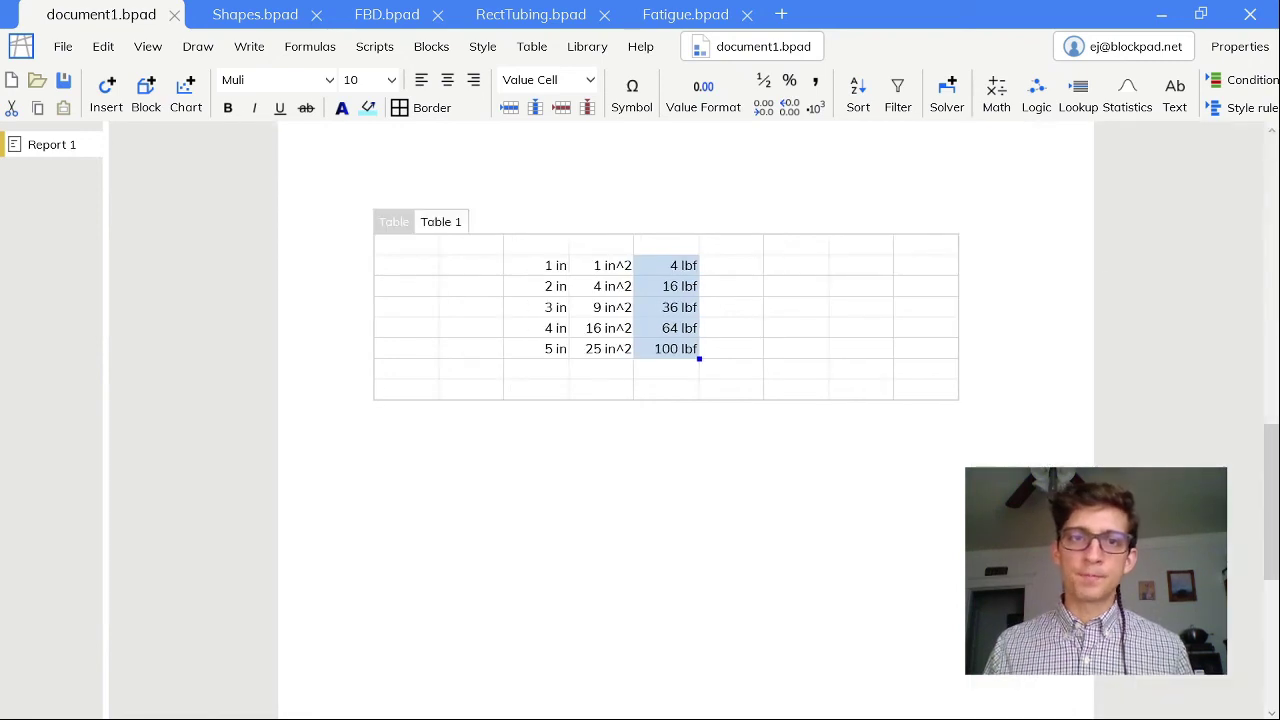
# - Add the equation TotalForces = Sum(Table1.E2:E6) on a new line below the table
pyautogui.click(376, 409)
pyautogui.press('Return')
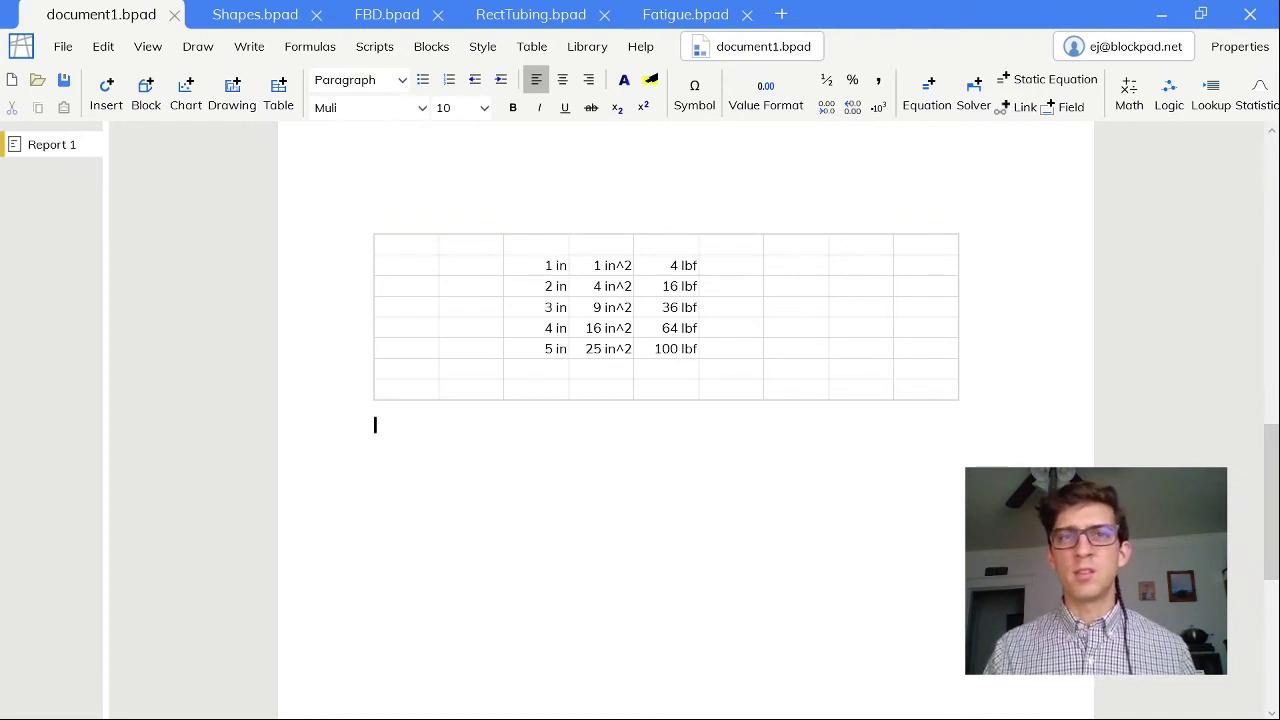
pyautogui.write('=')
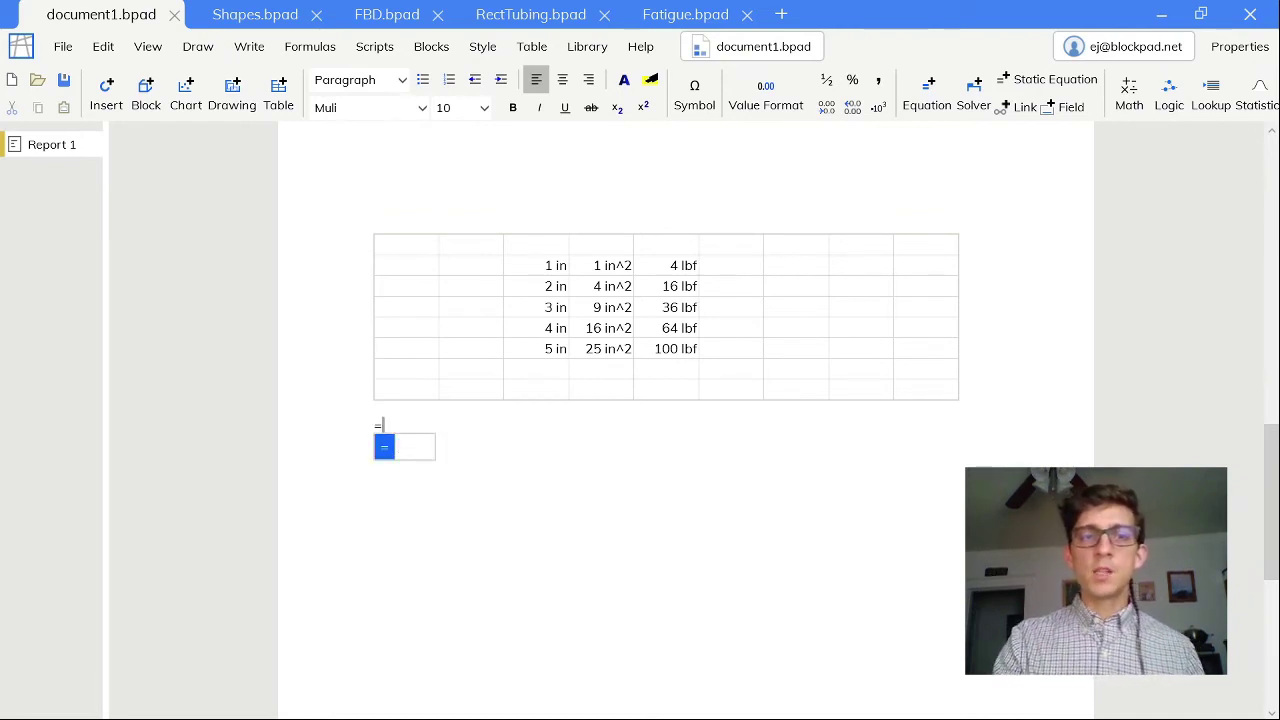
pyautogui.write('To')
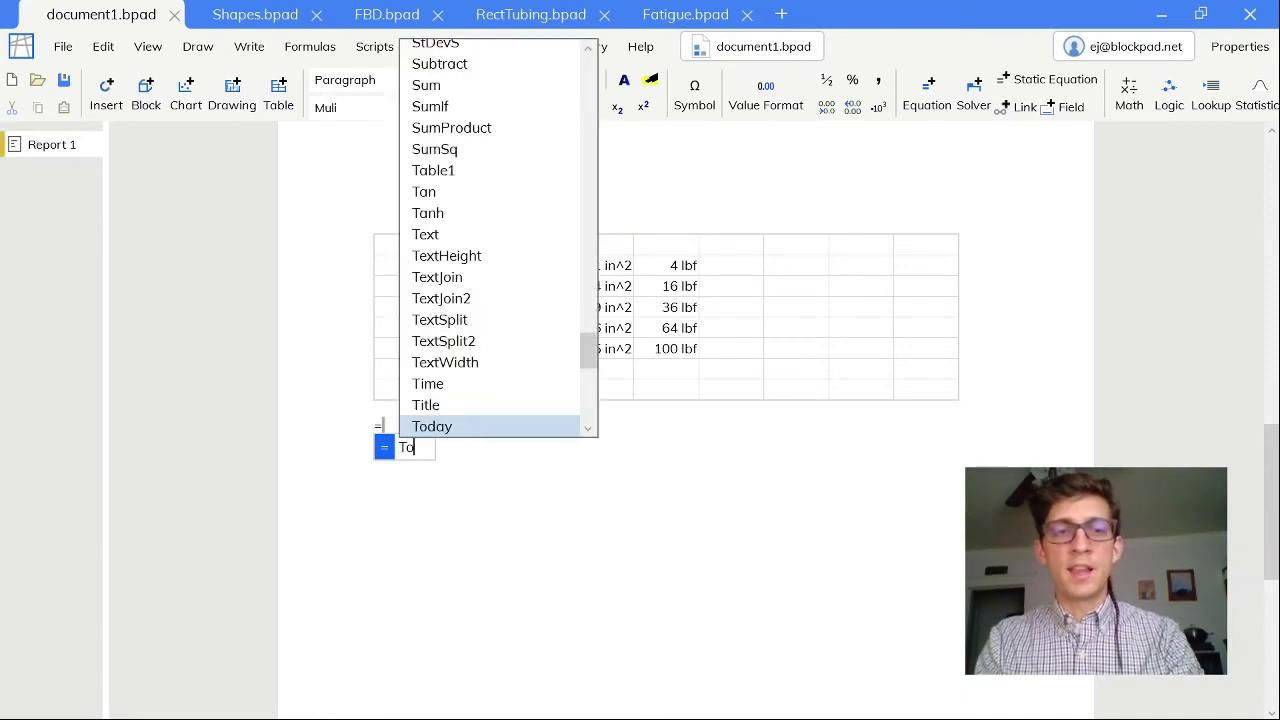
pyautogui.write('talForc')
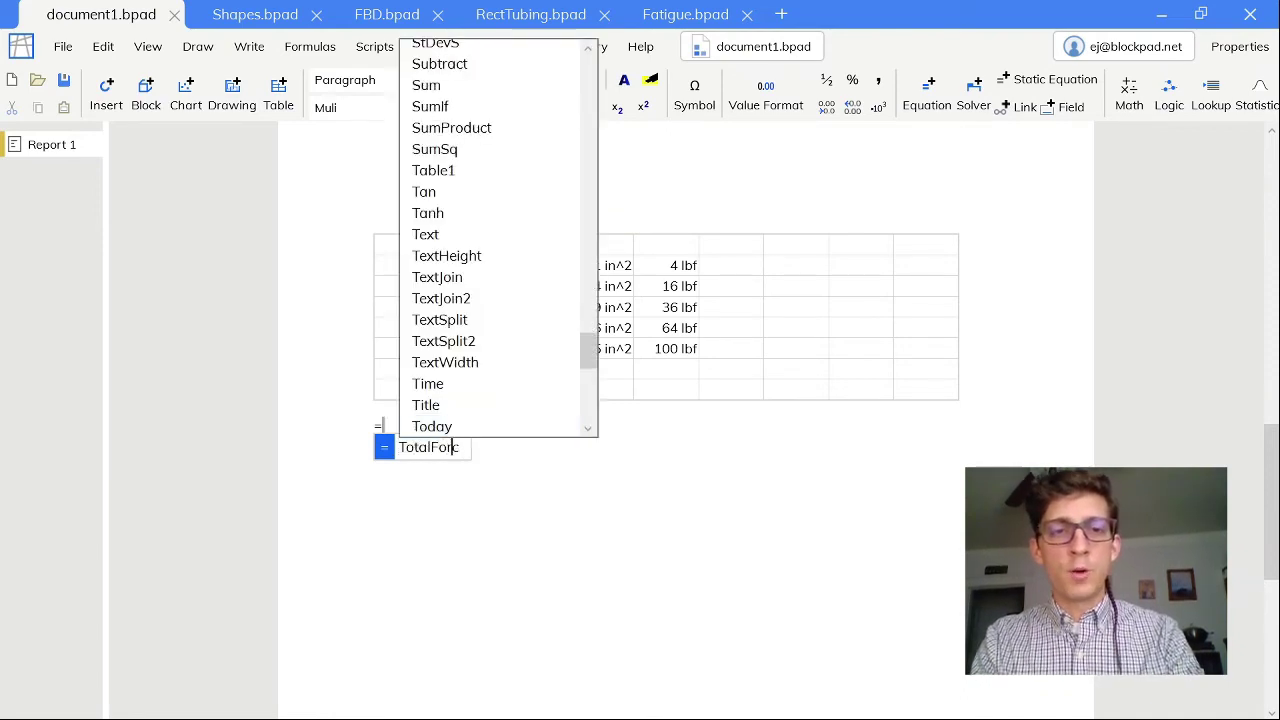
pyautogui.write('es =')
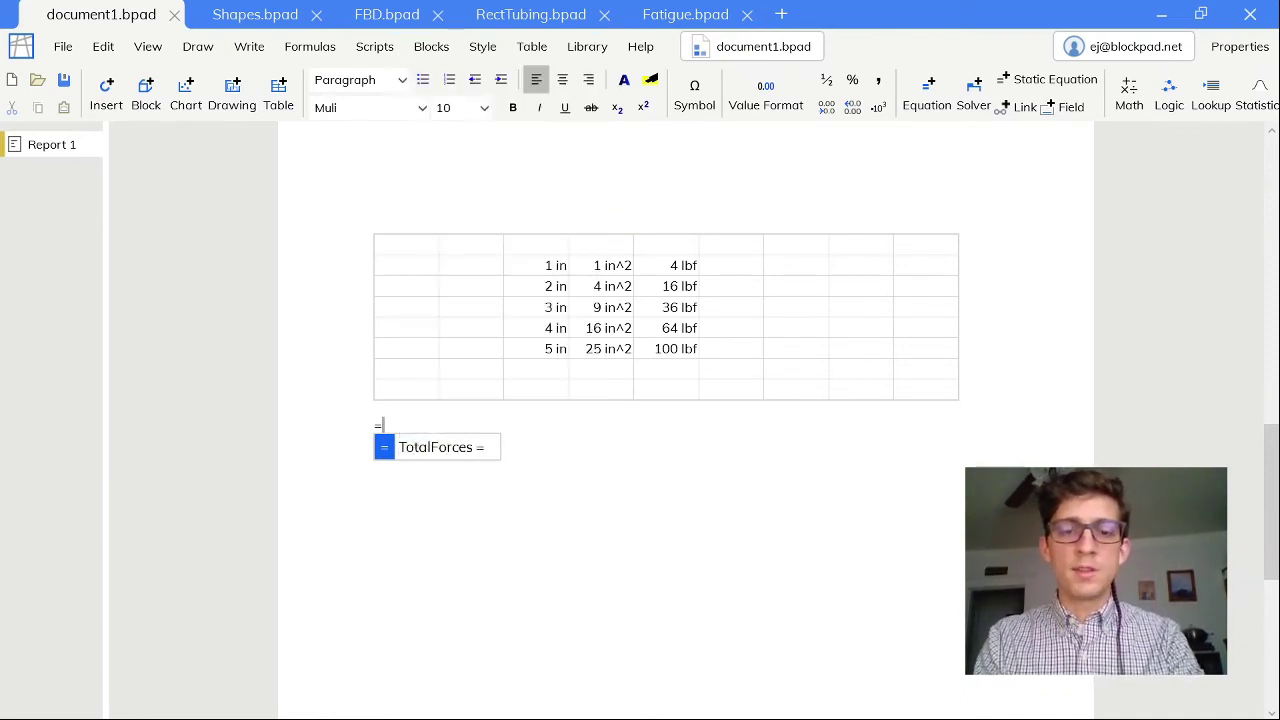
pyautogui.write(' Sum(')
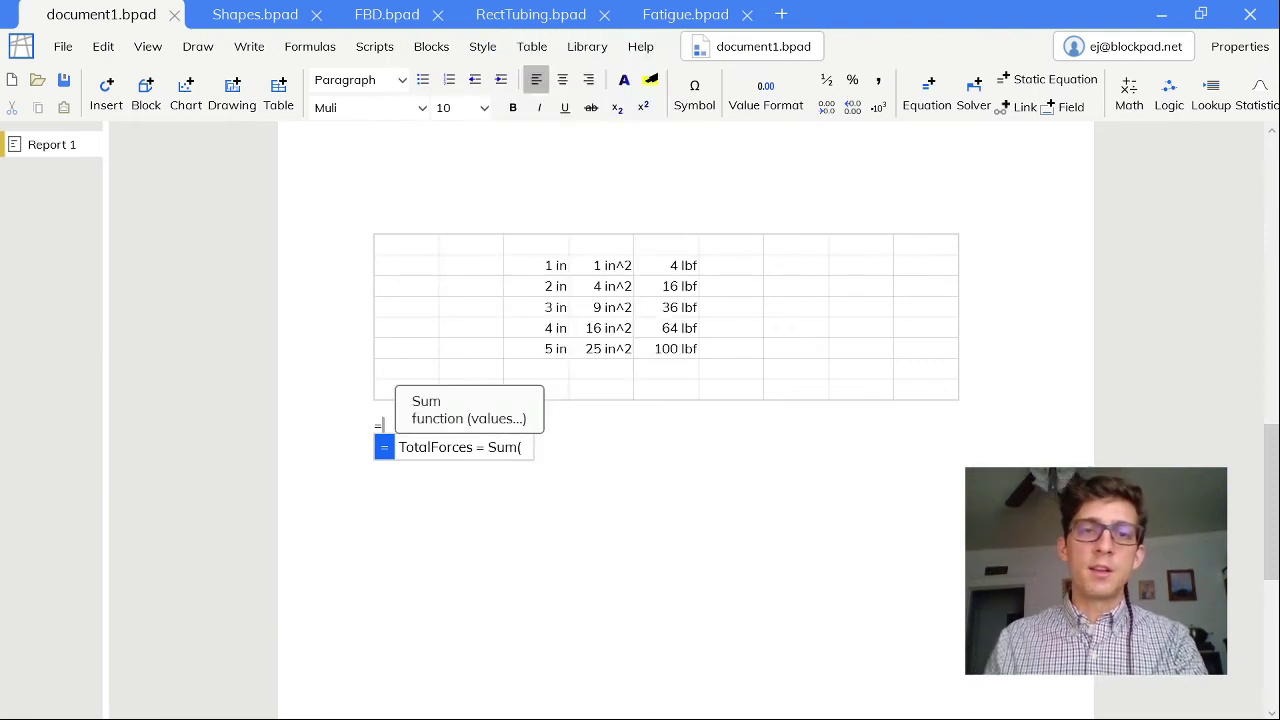
pyautogui.moveTo(675, 266); pyautogui.dragTo(676, 352)
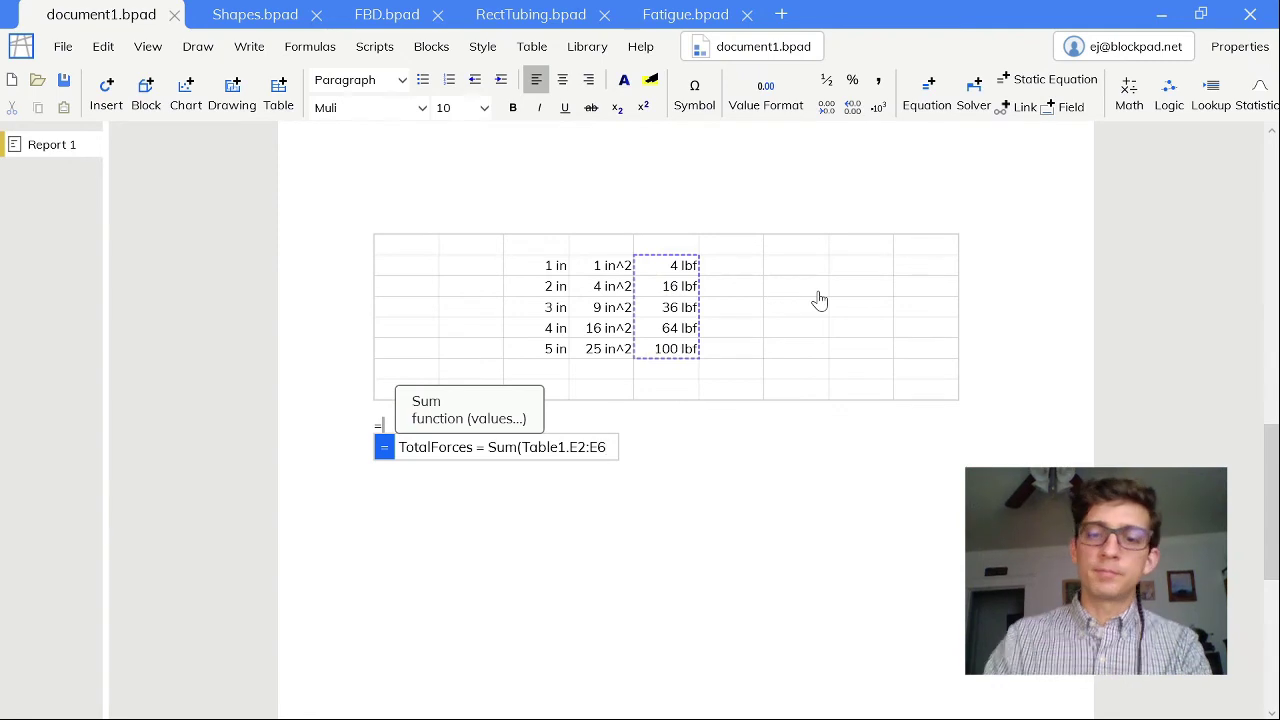
pyautogui.write(')')
pyautogui.press('Return')
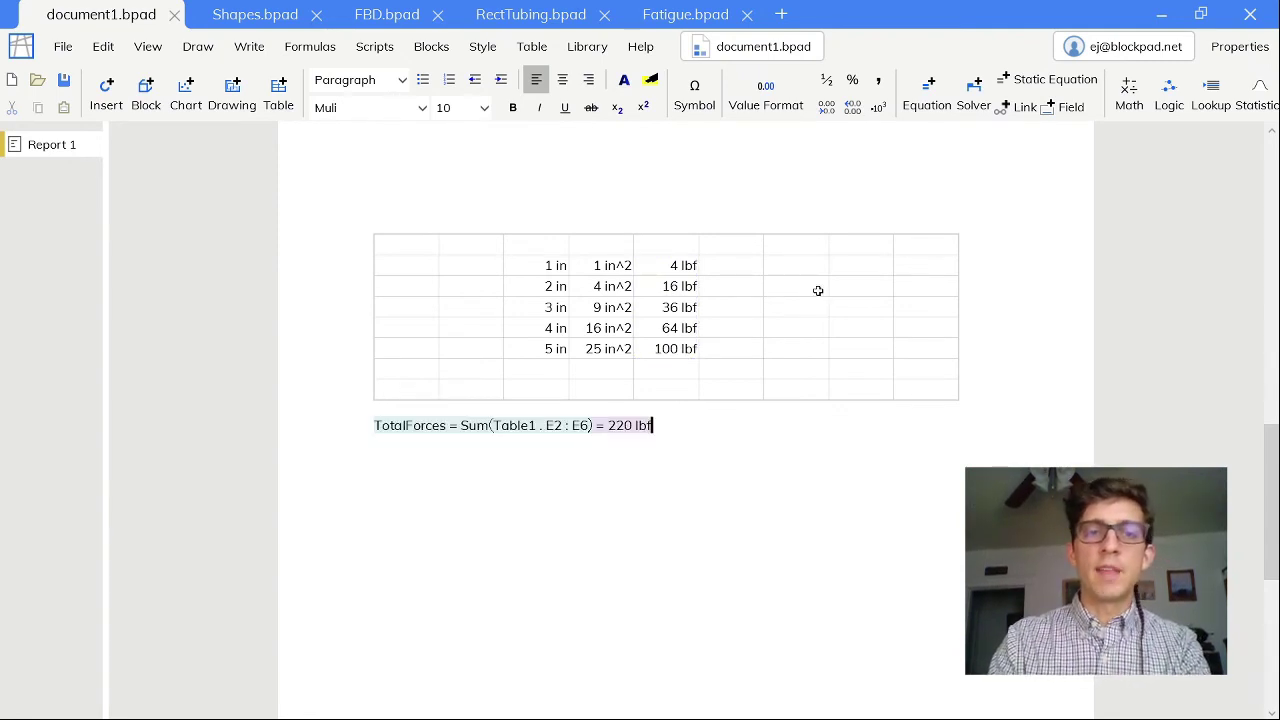
# - Add the equation AvgLength = Average(Table1.C2:C6) on the line below TotalForces
pyautogui.press('Return')
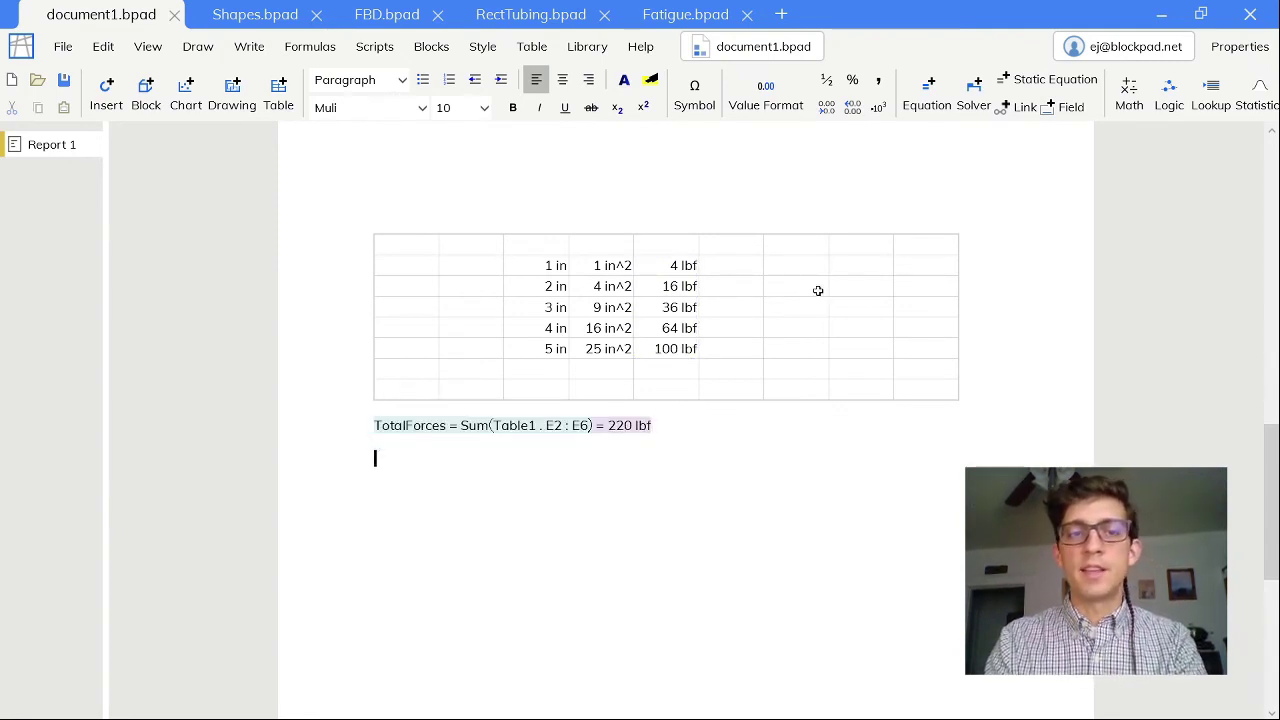
pyautogui.write('=A')
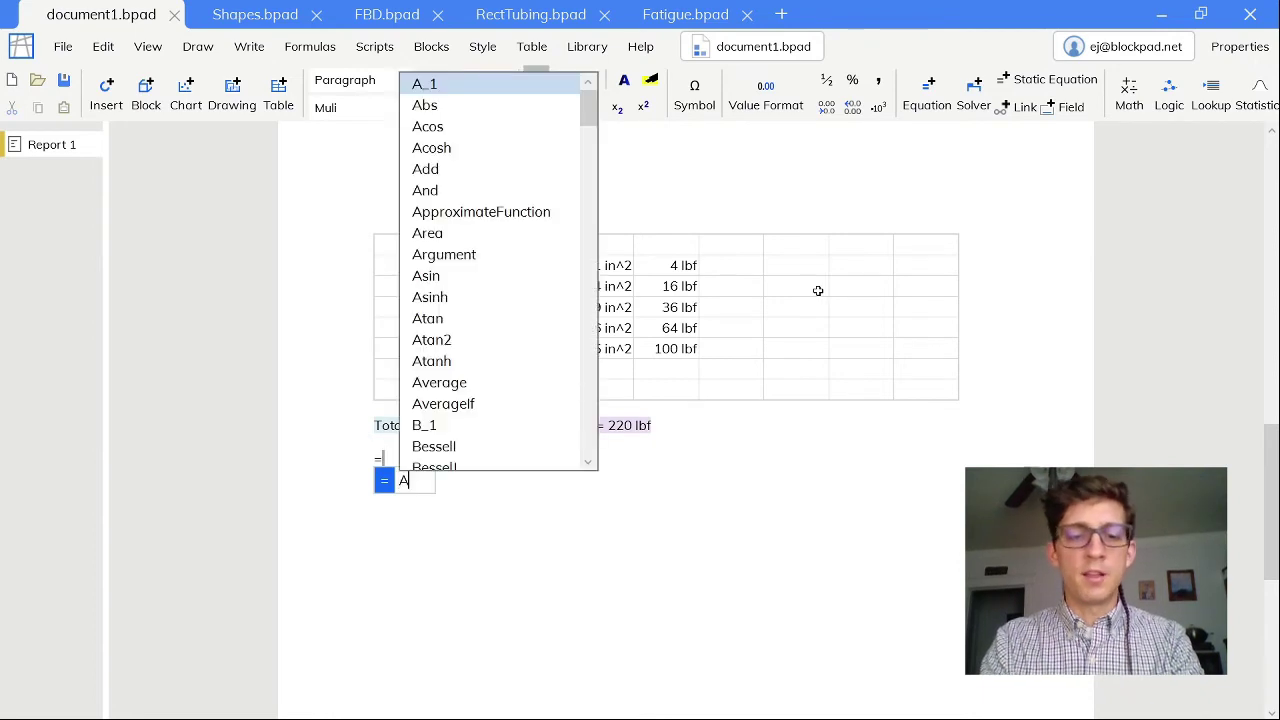
pyautogui.write('vgL')
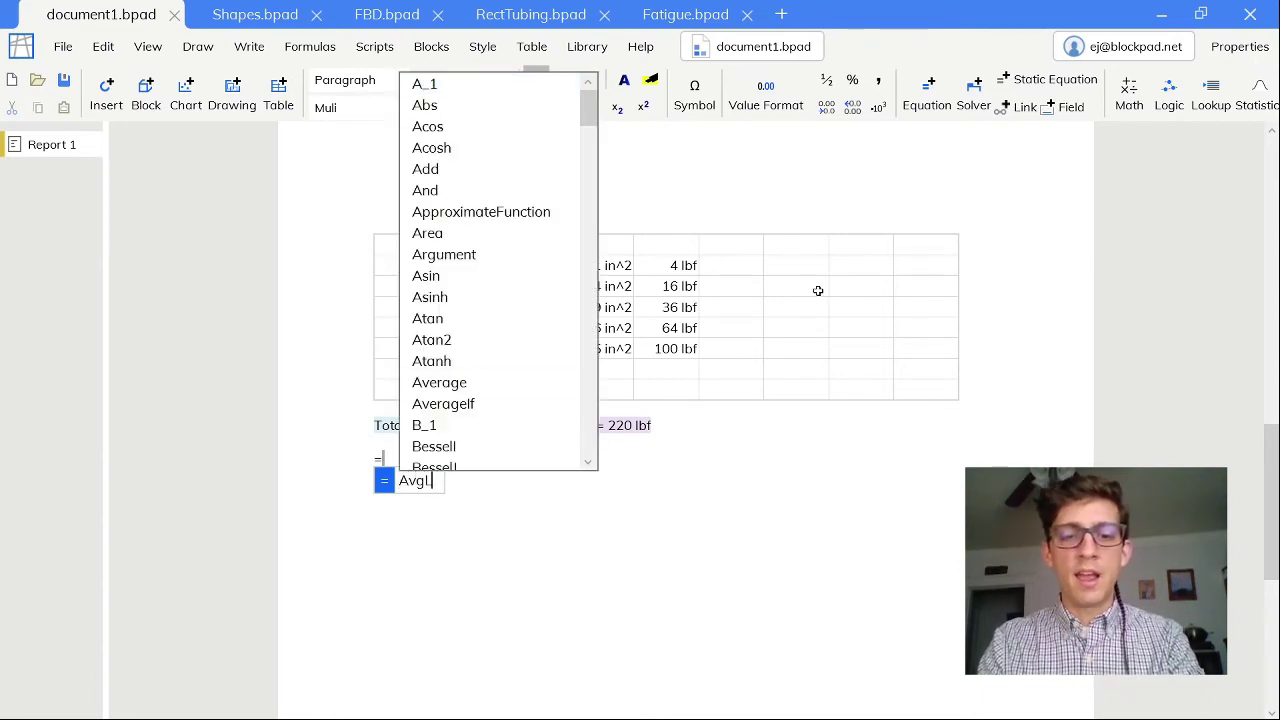
pyautogui.write('ength =A')
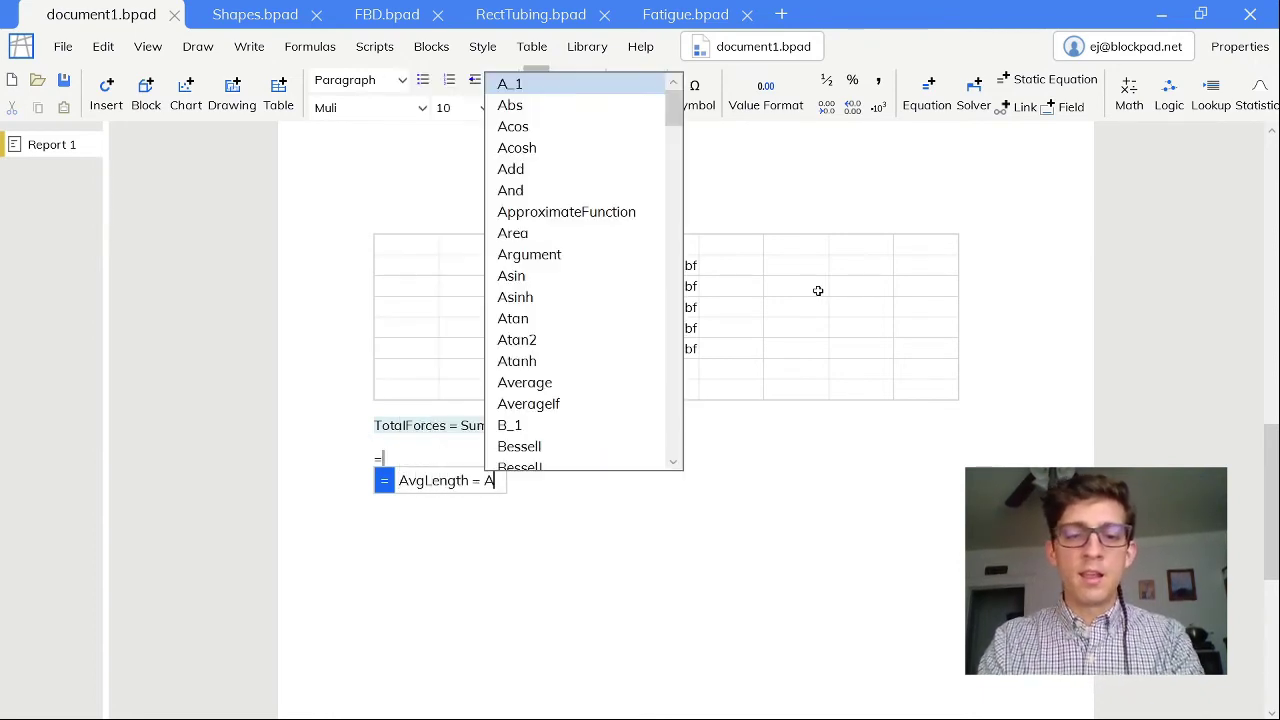
pyautogui.write('verage(')
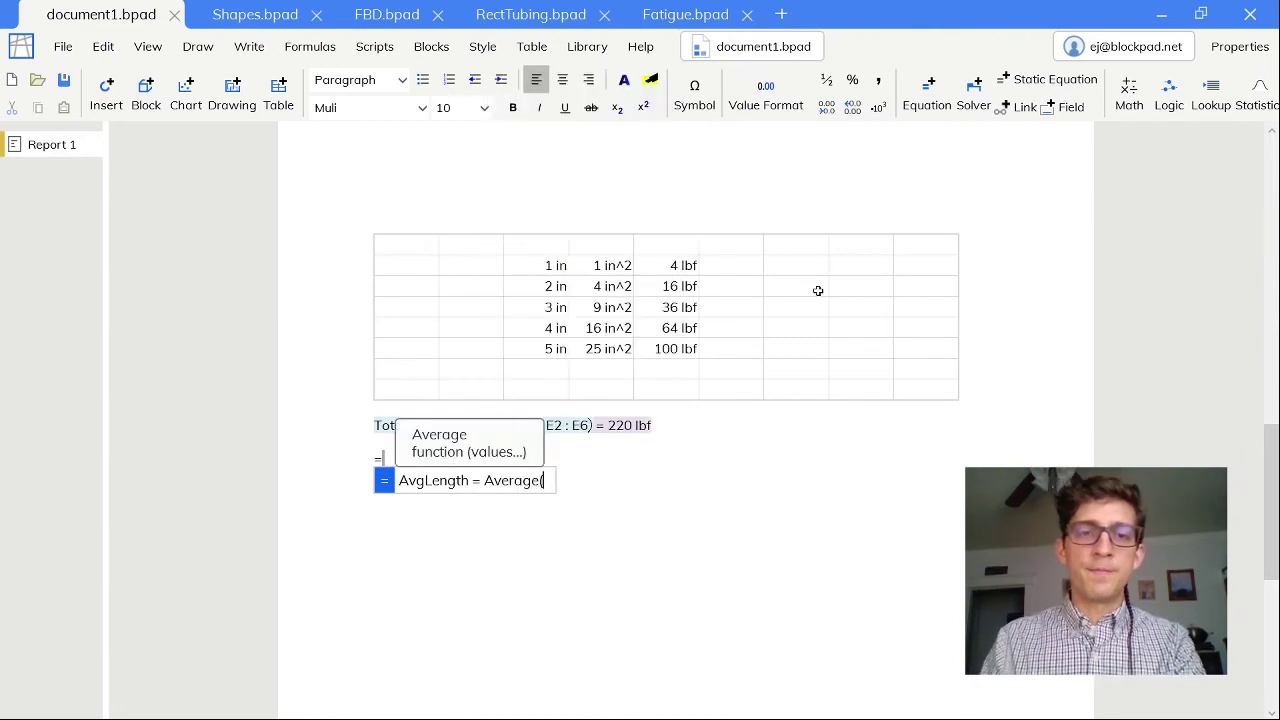
pyautogui.moveTo(551, 266); pyautogui.dragTo(527, 368)
pyautogui.write(')')
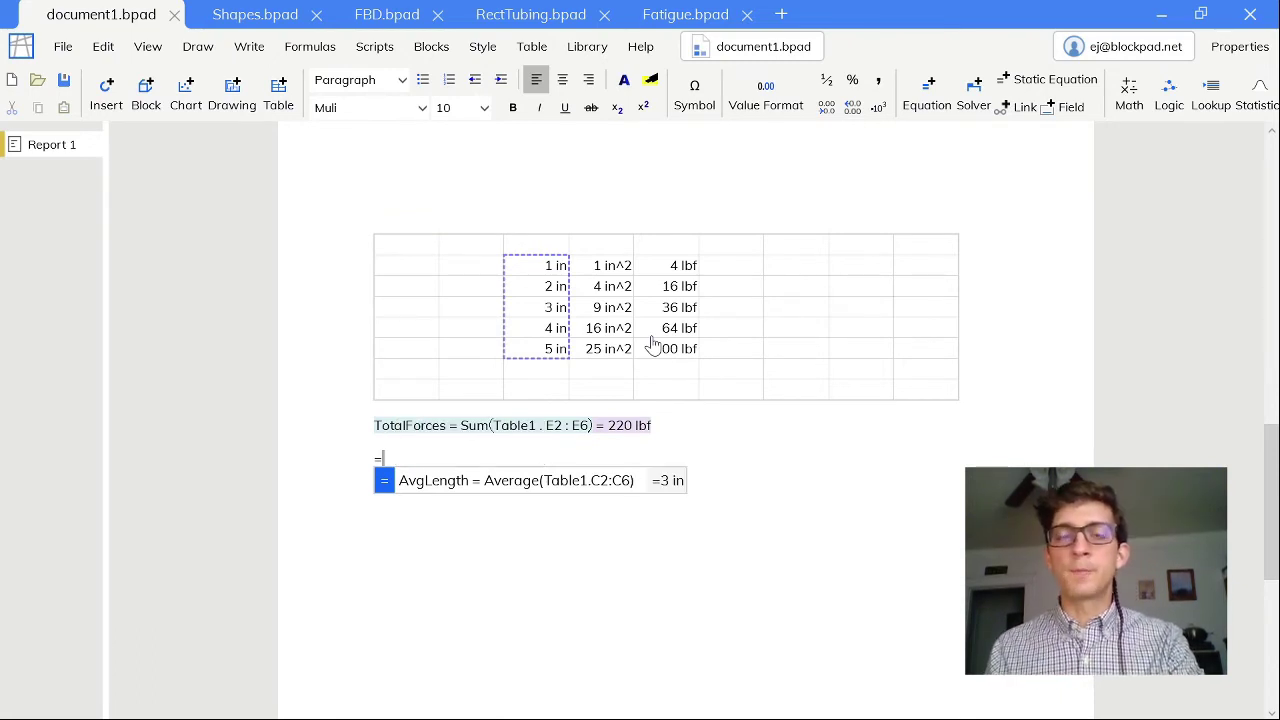
pyautogui.moveTo(588, 482); pyautogui.dragTo(548, 491)
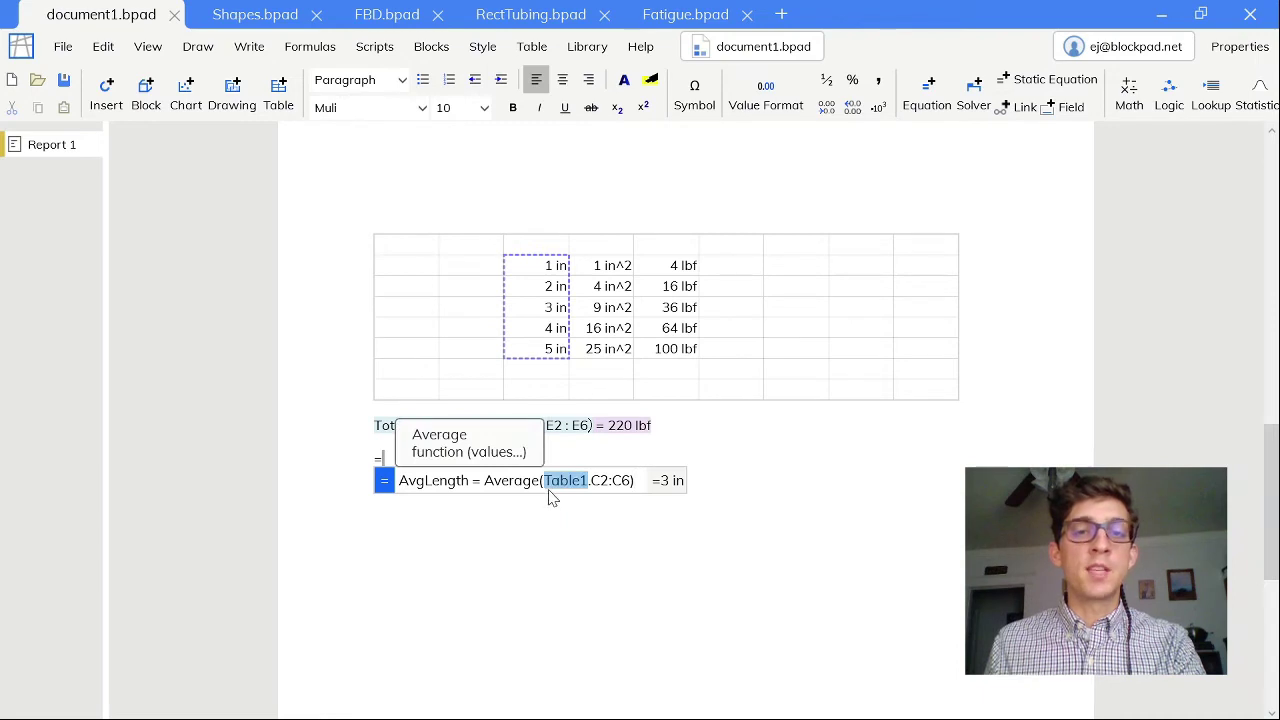
pyautogui.click(636, 481)
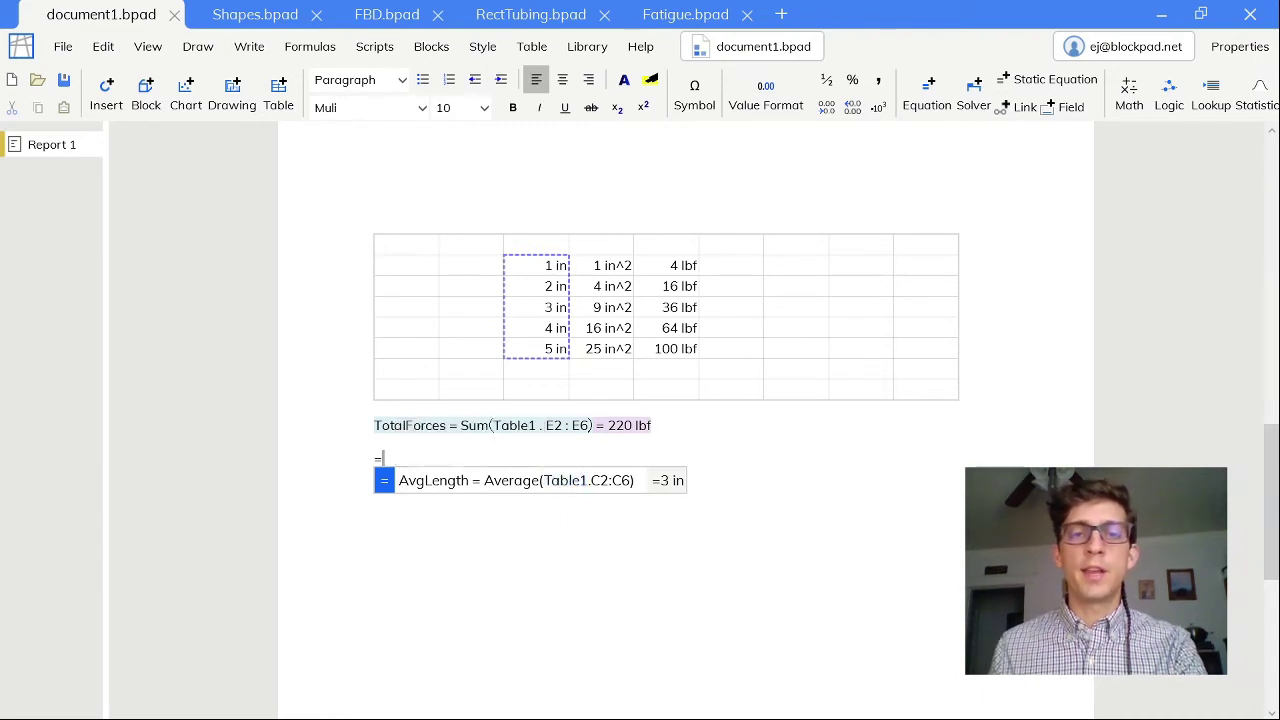
pyautogui.press('Return')
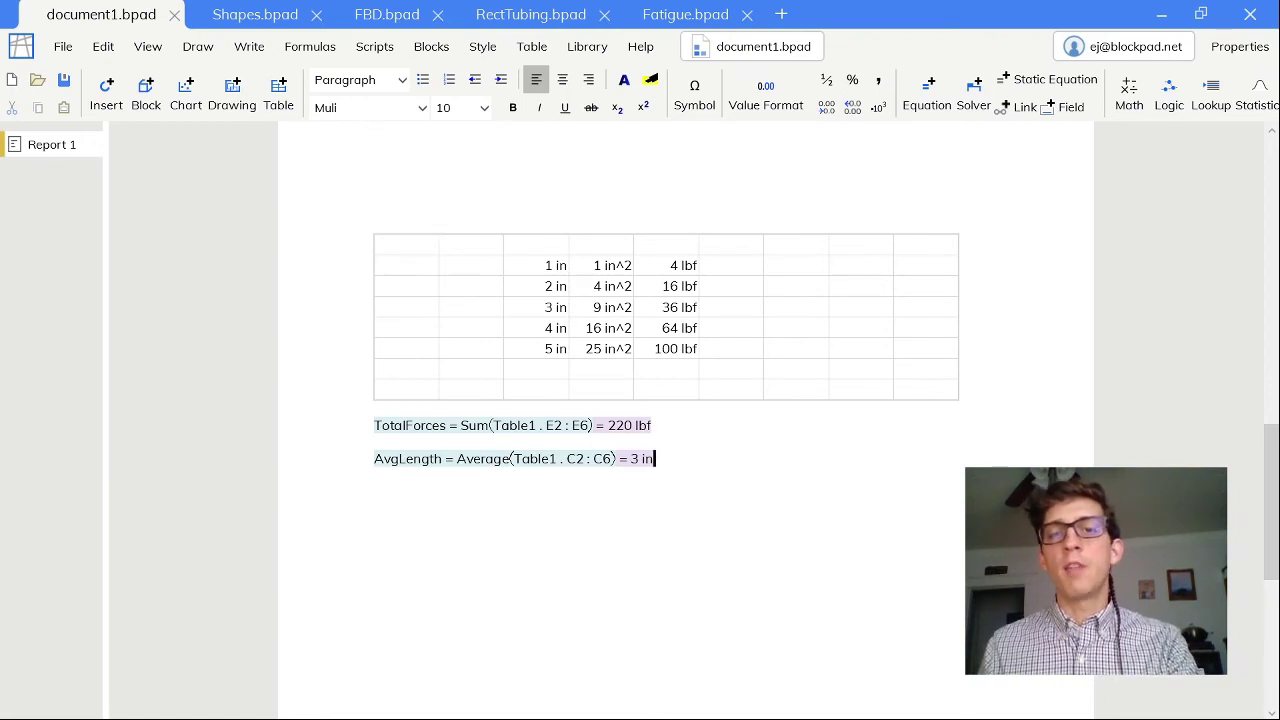
# - Insert a table with 5 rows and 5 columns in Spreadsheet mode below the AvgLength equation
pyautogui.press('Return')
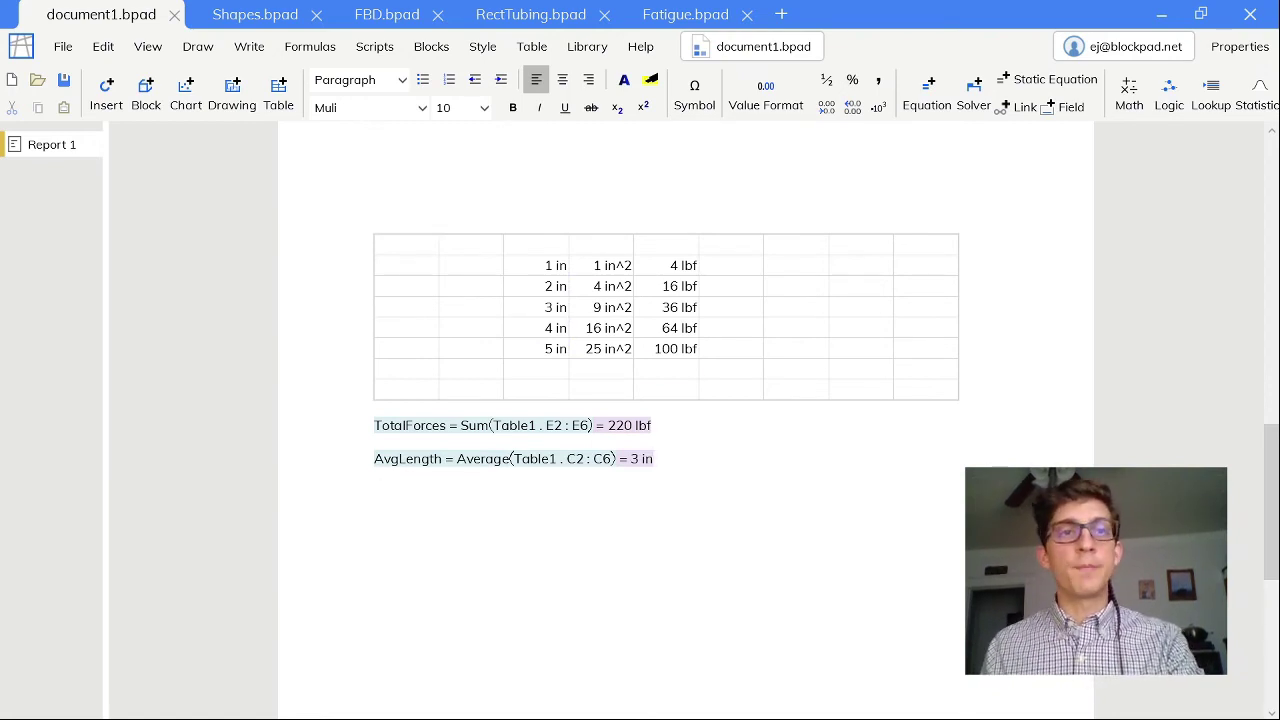
pyautogui.click(279, 92)
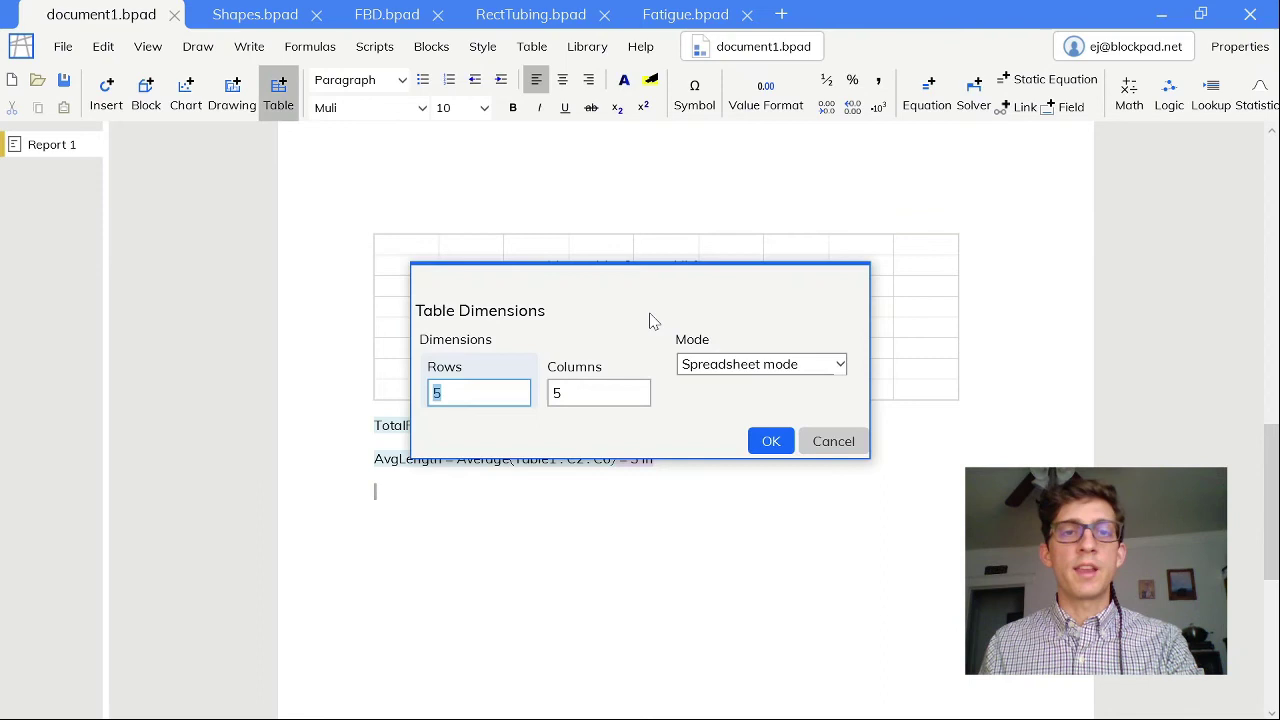
pyautogui.click(767, 442)
# - Enter 1, 2 and 3 in cells B2 to B4 of the new table
pyautogui.click(500, 530)
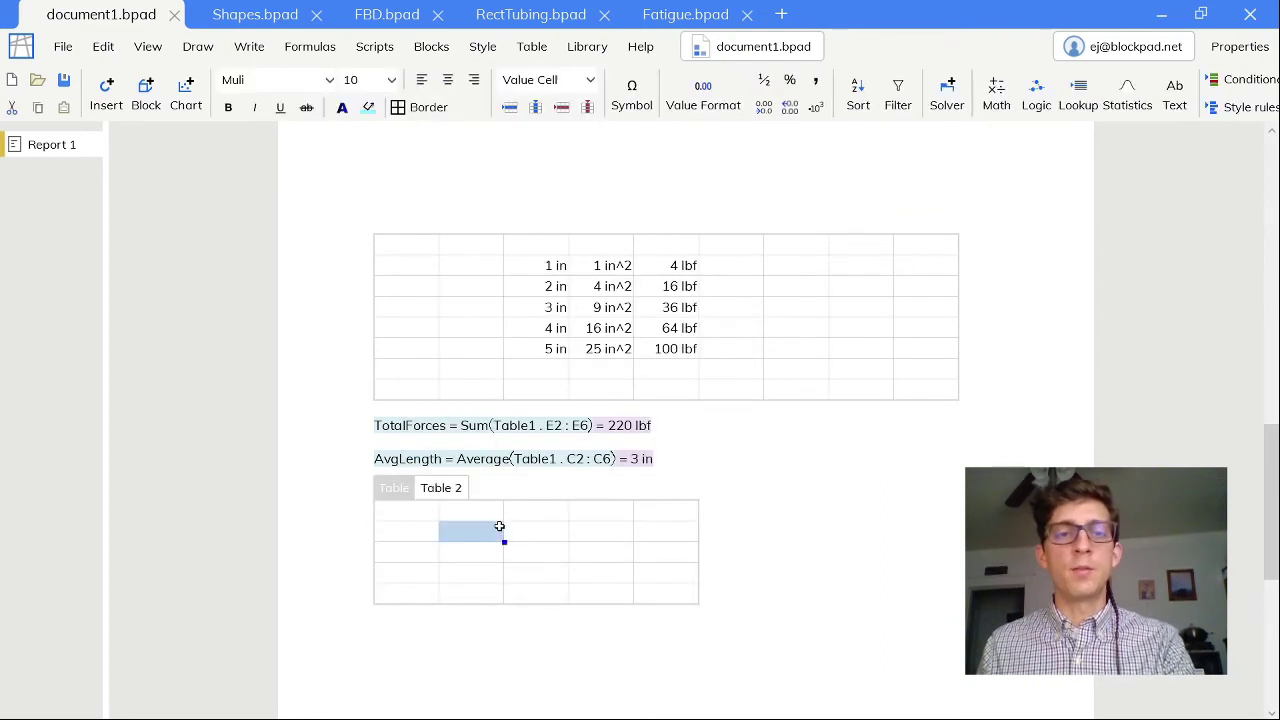
pyautogui.write('1')
pyautogui.press('Return')
pyautogui.write('2')
pyautogui.press('Return')
pyautogui.write('3')
pyautogui.press('Return')
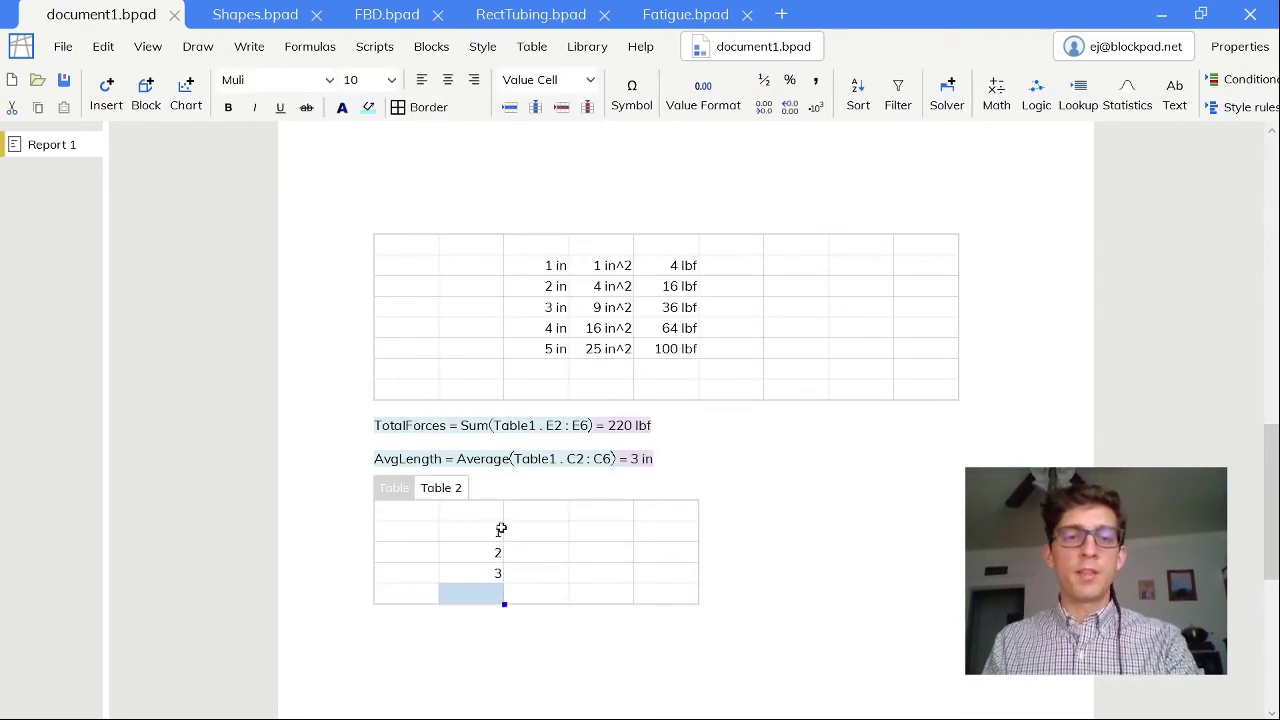
pyautogui.click(657, 460)
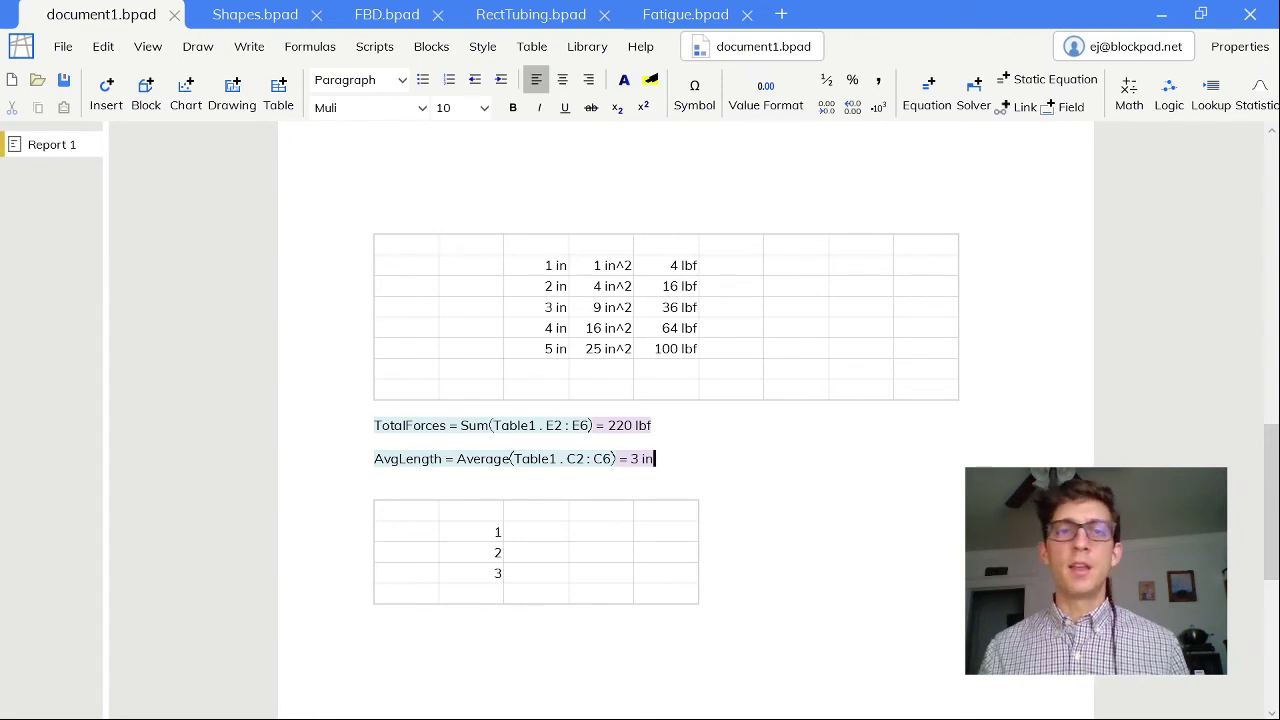
pyautogui.click(635, 341)
pyautogui.click(653, 426)
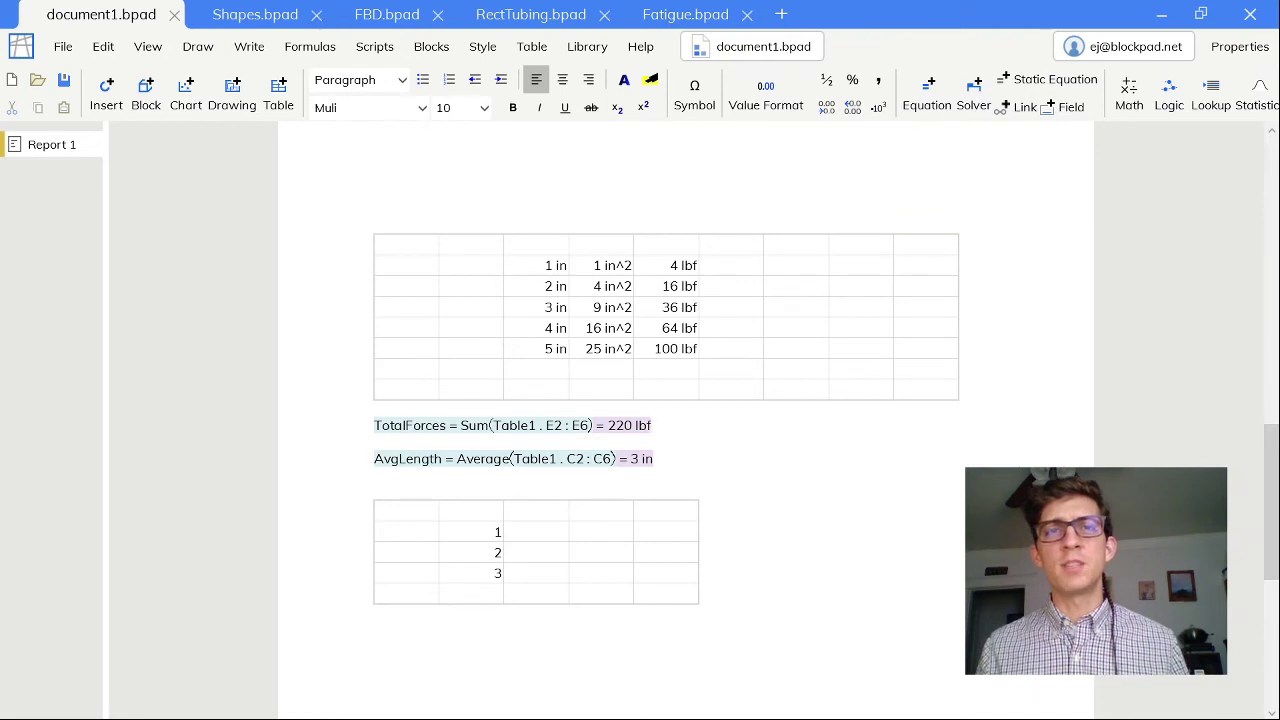
# - Select the whole table above the TotalForces equation and change its Name property to numbersTable
pyautogui.click(393, 221)
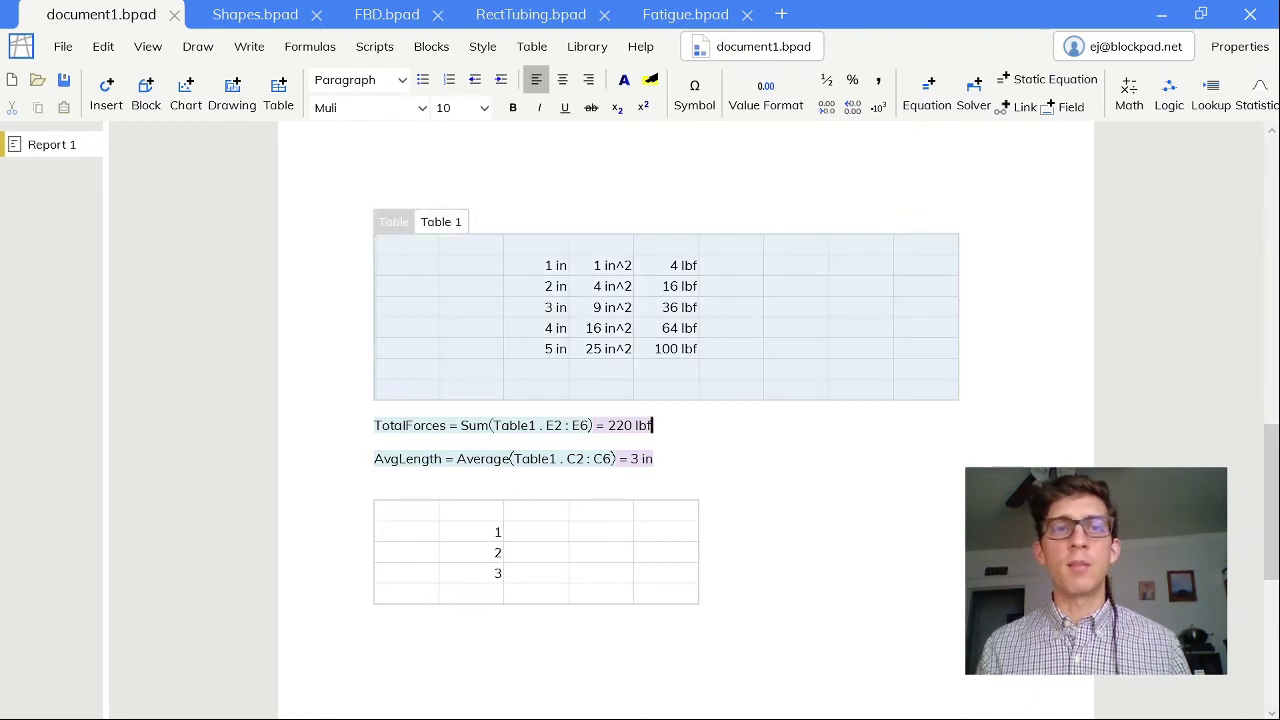
pyautogui.click(415, 224)
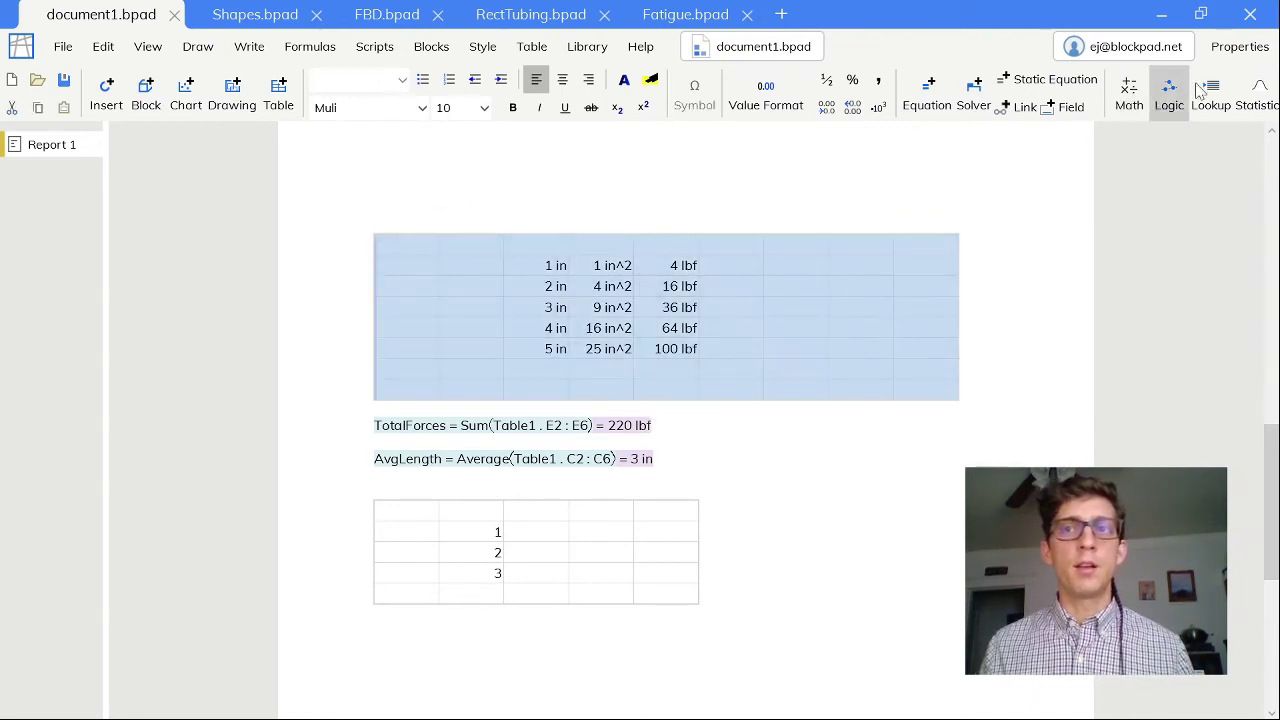
pyautogui.click(1238, 48)
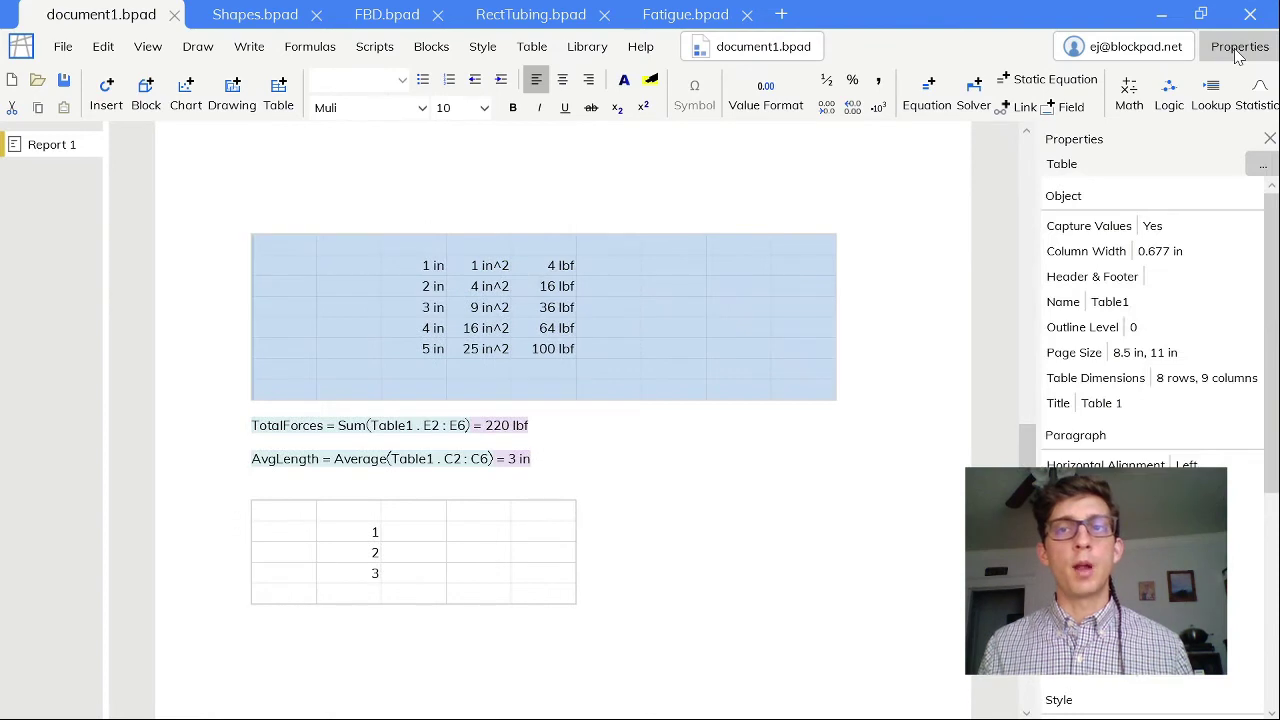
pyautogui.click(1140, 301)
pyautogui.write('numb')
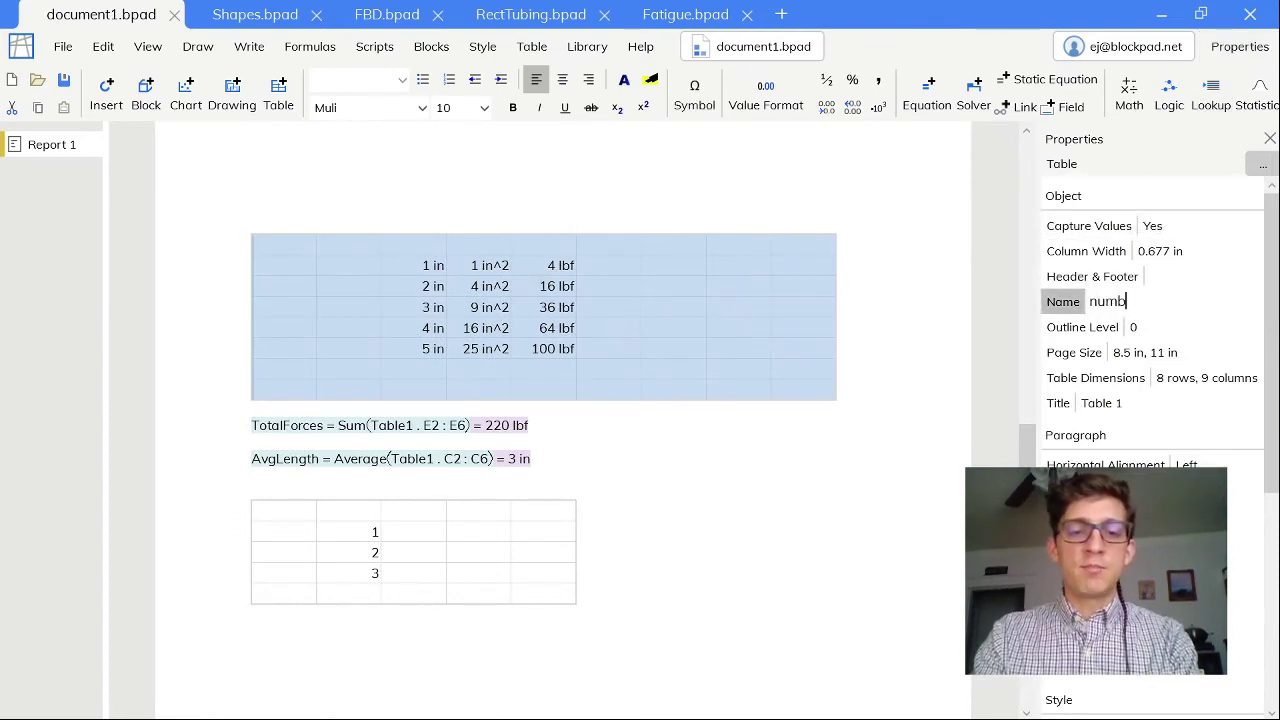
pyautogui.write('ersTable')
pyautogui.press('Return')
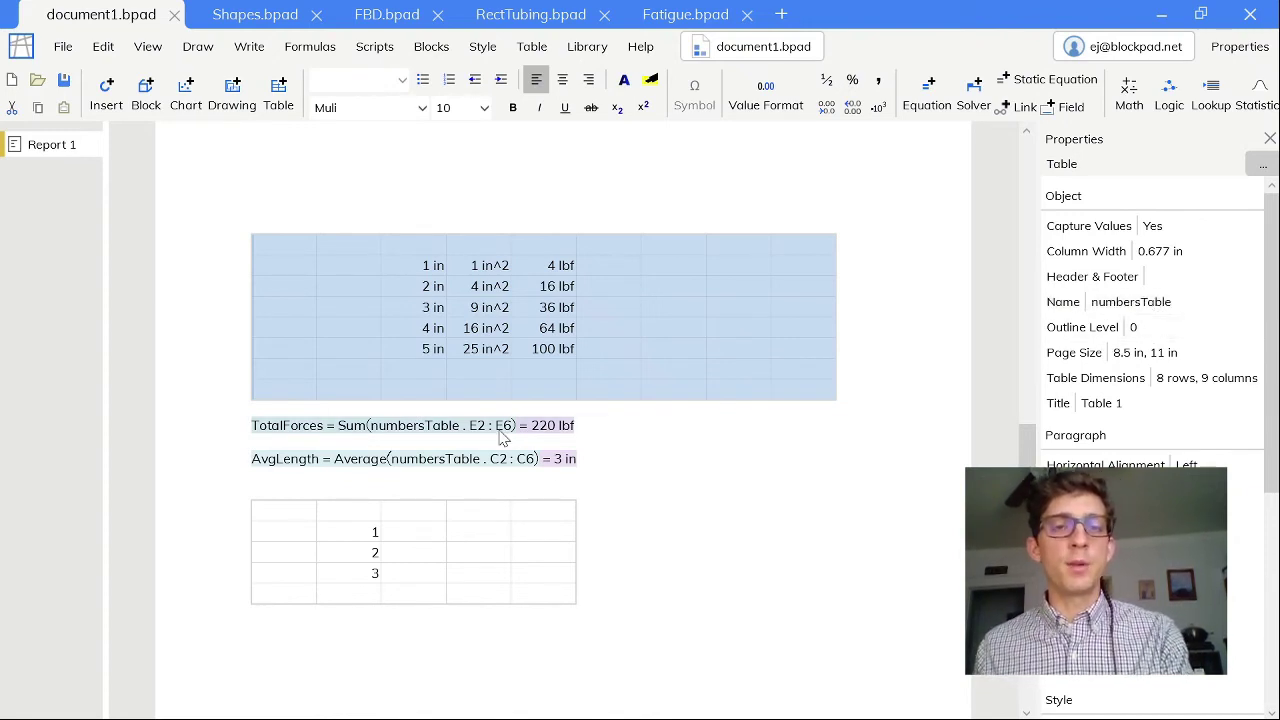
# - Set both the Name and the Title of the selected table to nums, and close its properties
pyautogui.click(1097, 303)
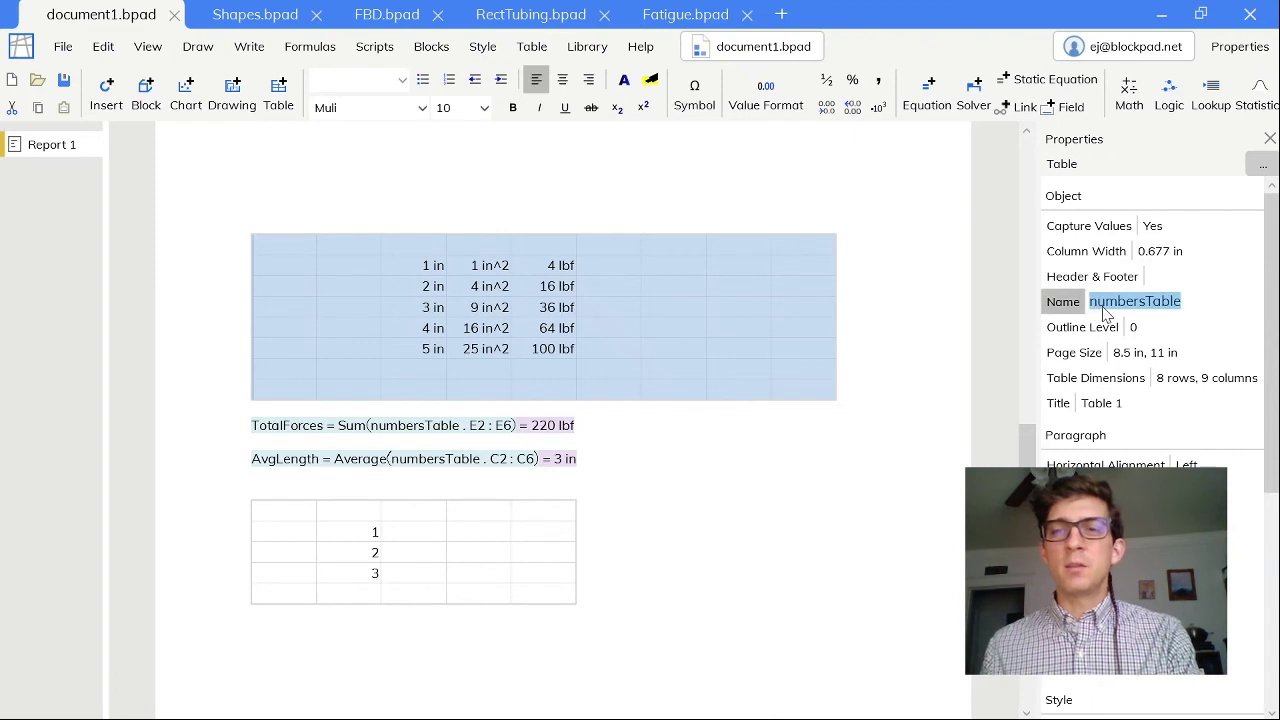
pyautogui.write('nums')
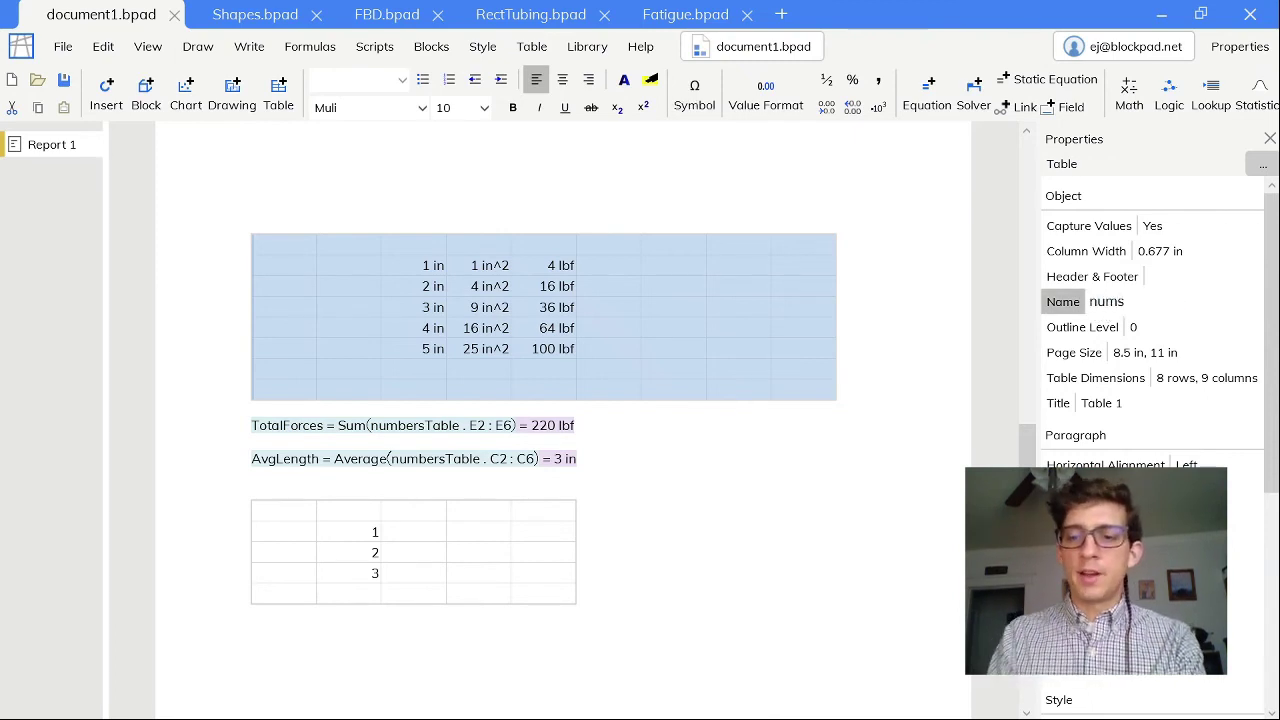
pyautogui.press('Return')
pyautogui.click(1102, 403)
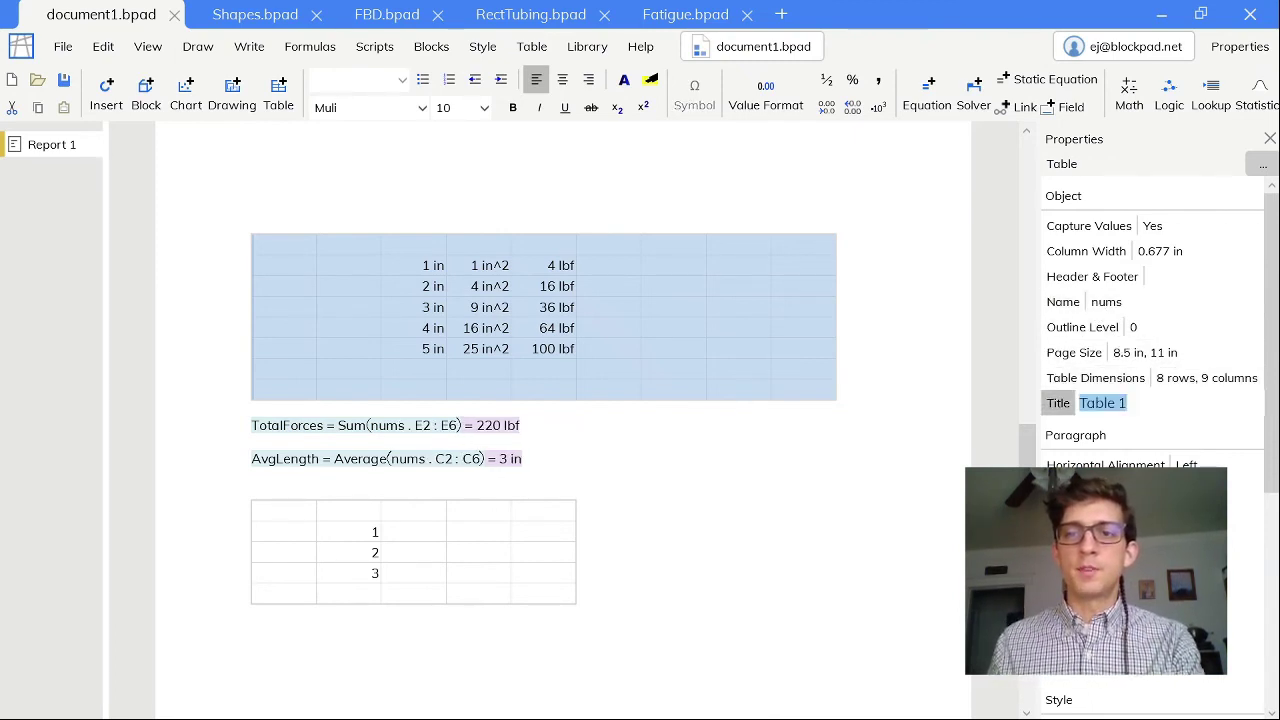
pyautogui.write('nums')
pyautogui.press('Return')
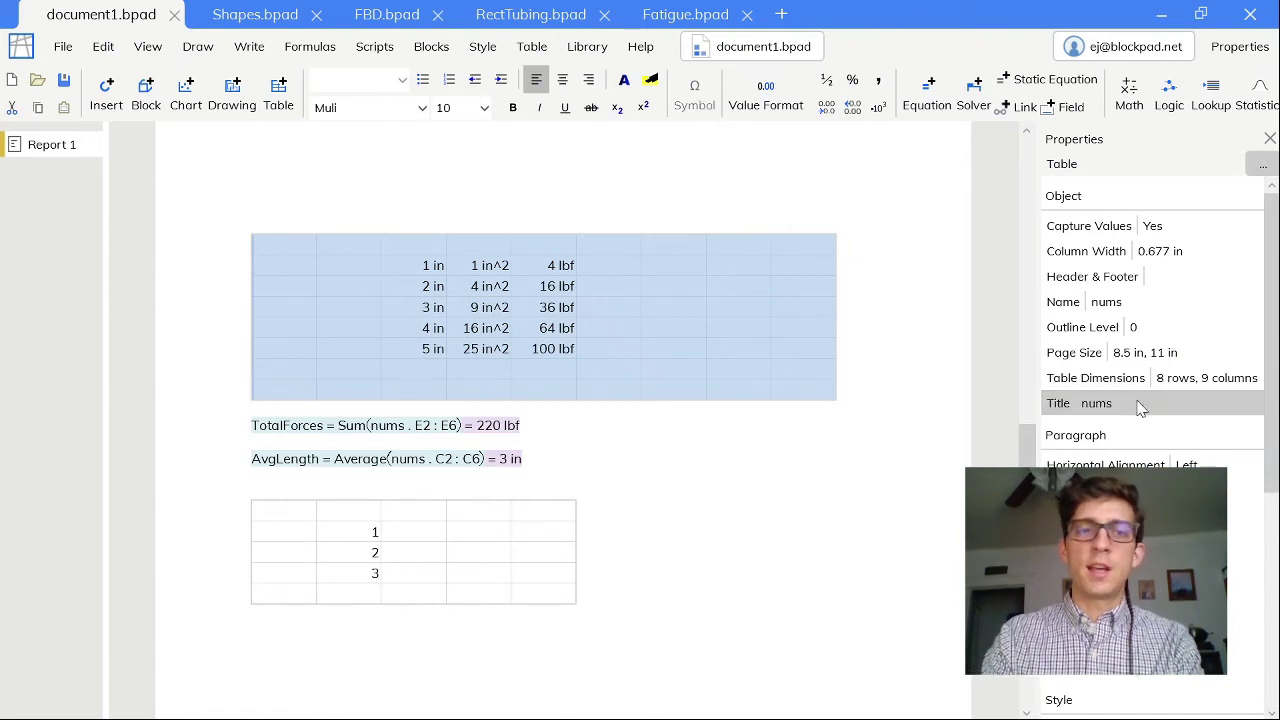
pyautogui.click(1270, 139)
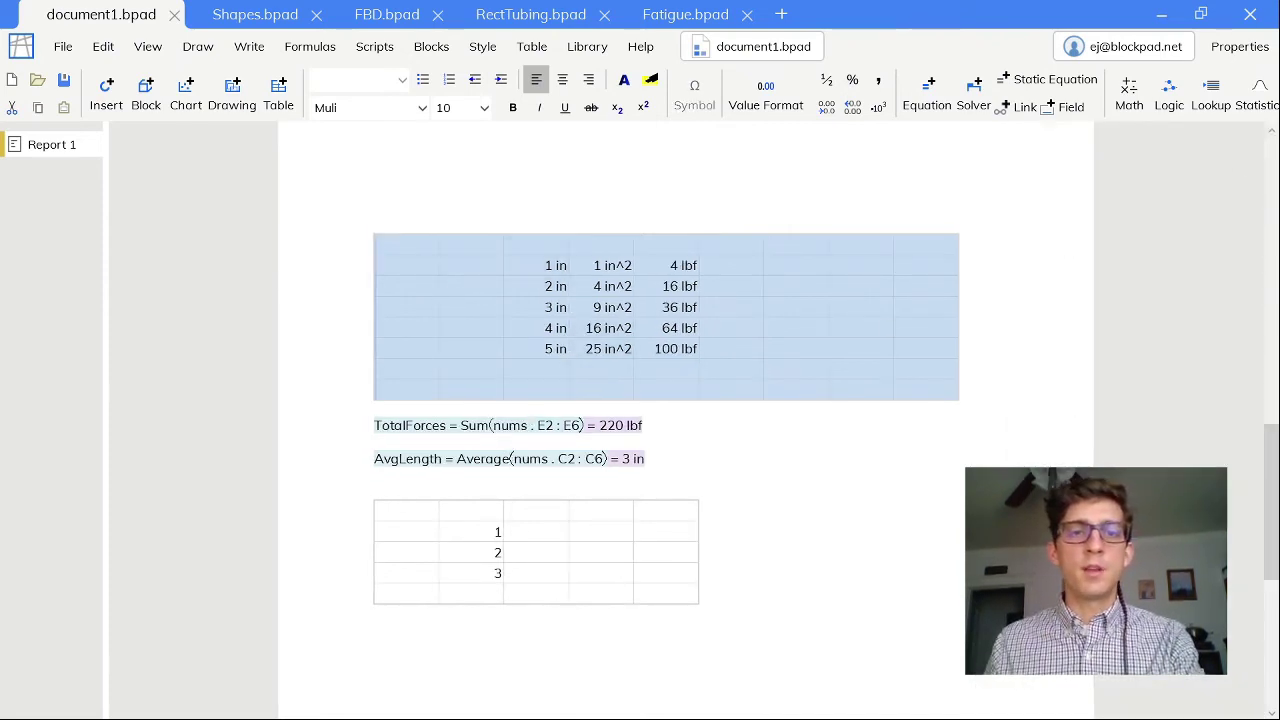
pyautogui.click(645, 425)
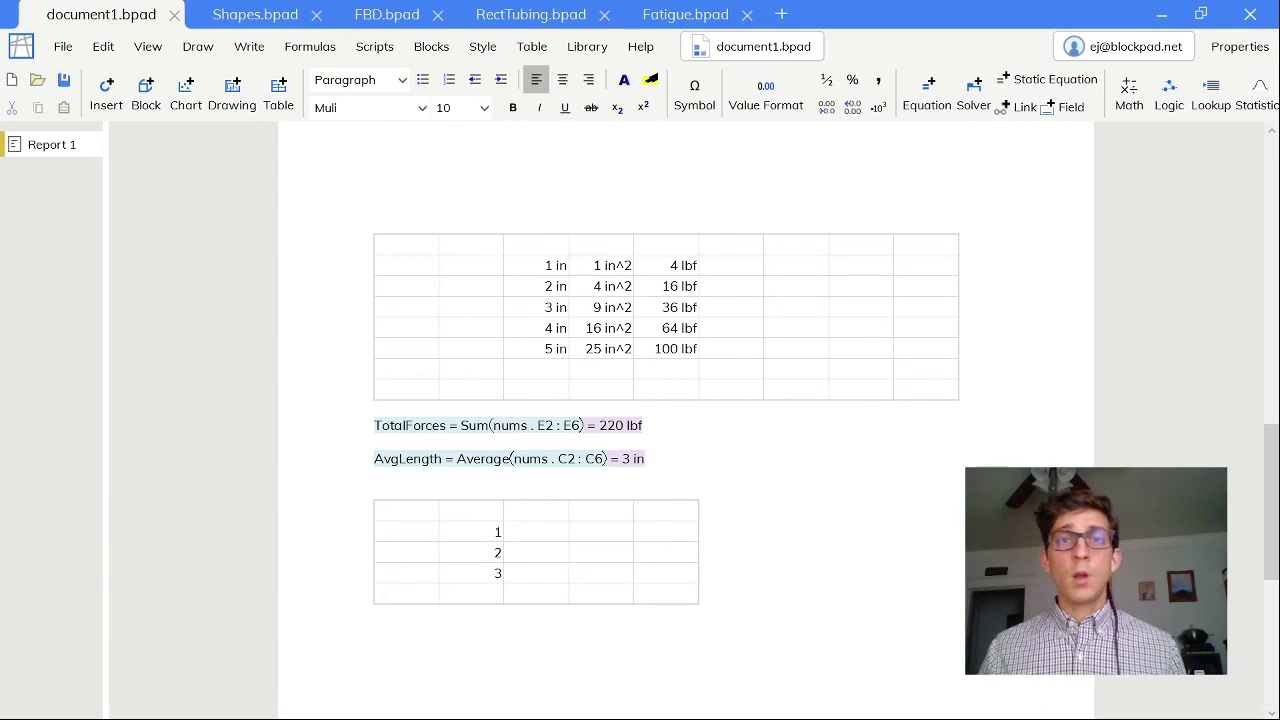
# - In the Fatigue.bpad document, remove the conversion to C from the OperatingTemp equation, leaving OperatingTemp=700 F
pyautogui.click(657, 13)
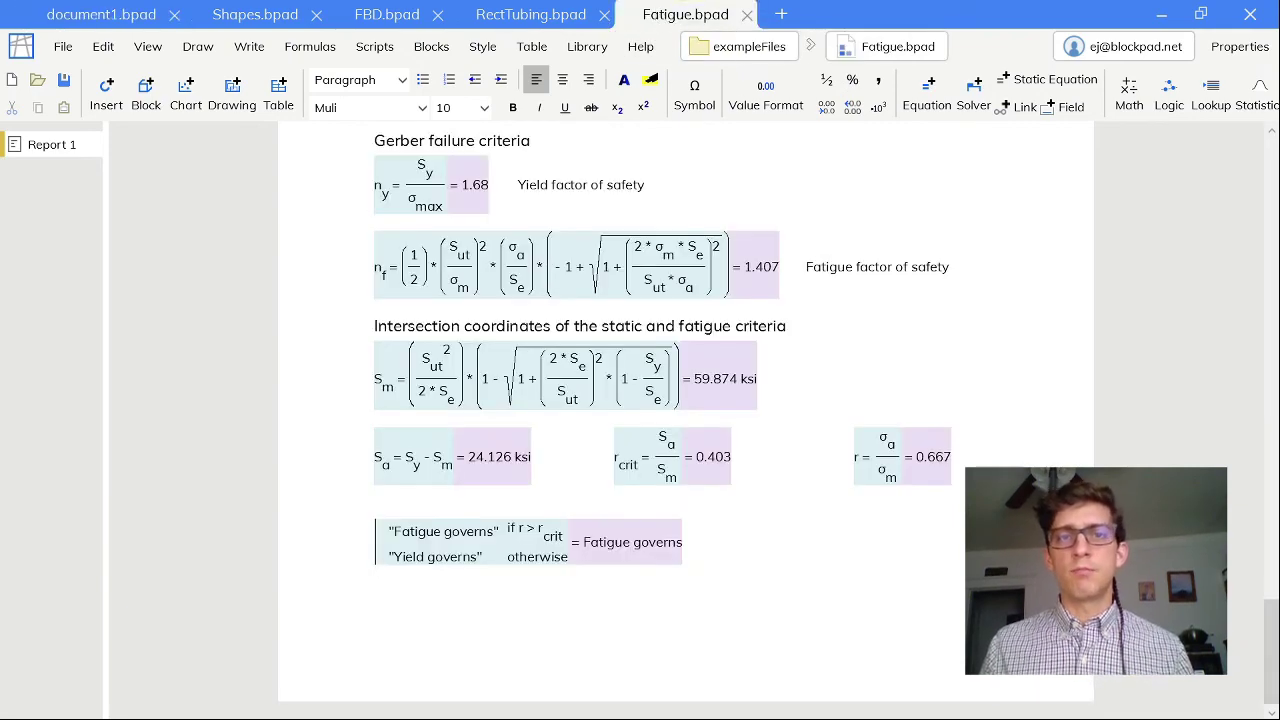
pyautogui.scroll(10, 686, 400)
pyautogui.scroll(3, 570, 400)
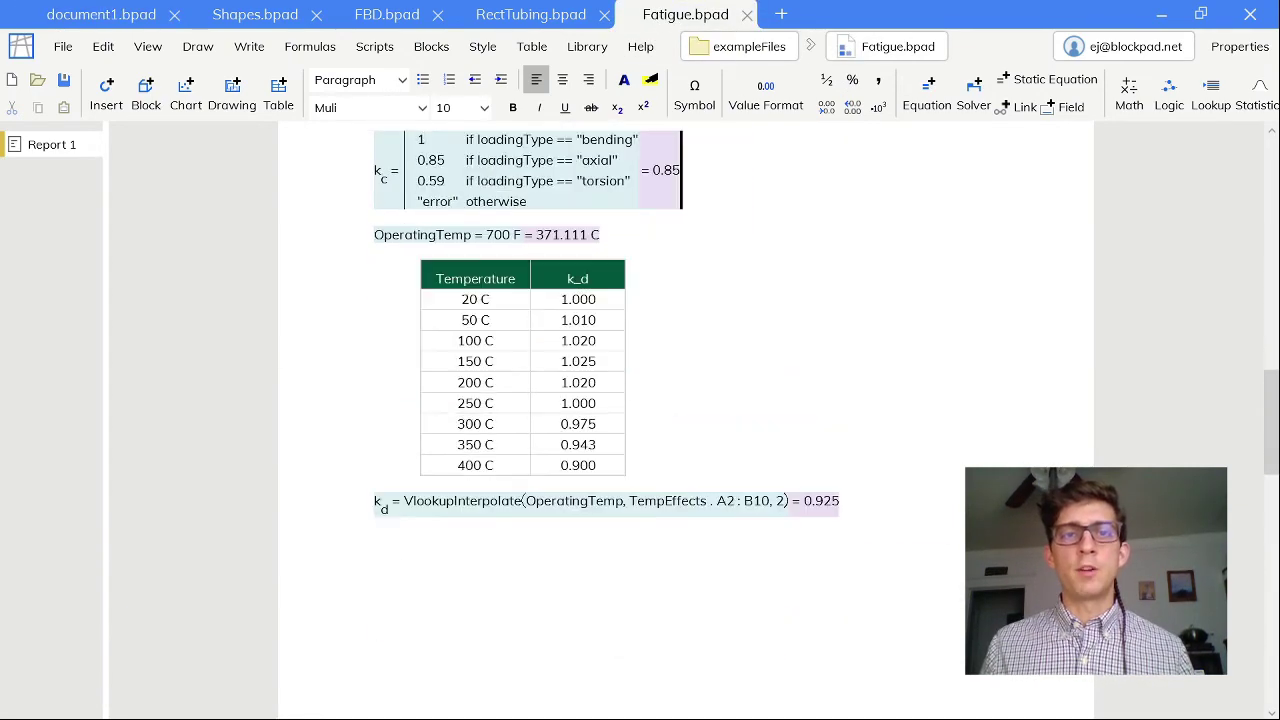
pyautogui.click(568, 243)
pyautogui.click(568, 243)
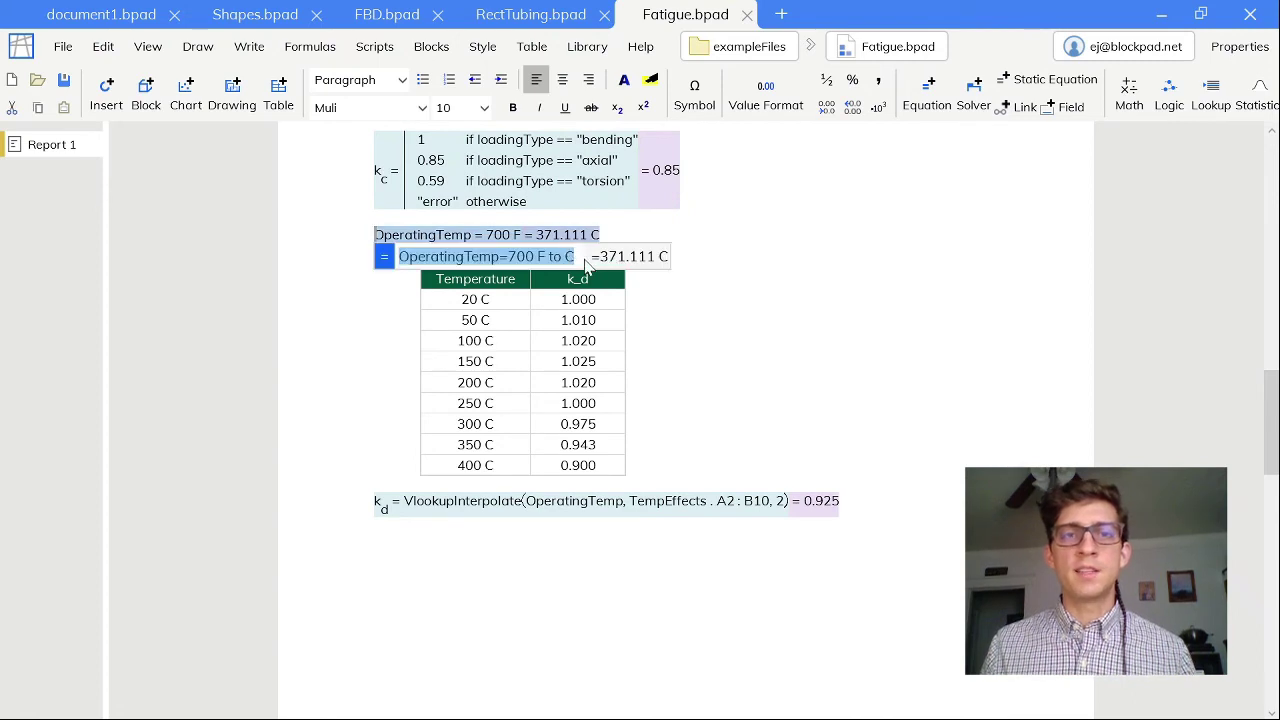
pyautogui.click(586, 260)
pyautogui.press('BackSpace')
pyautogui.press('BackSpace')
pyautogui.press('BackSpace')
pyautogui.press('BackSpace')
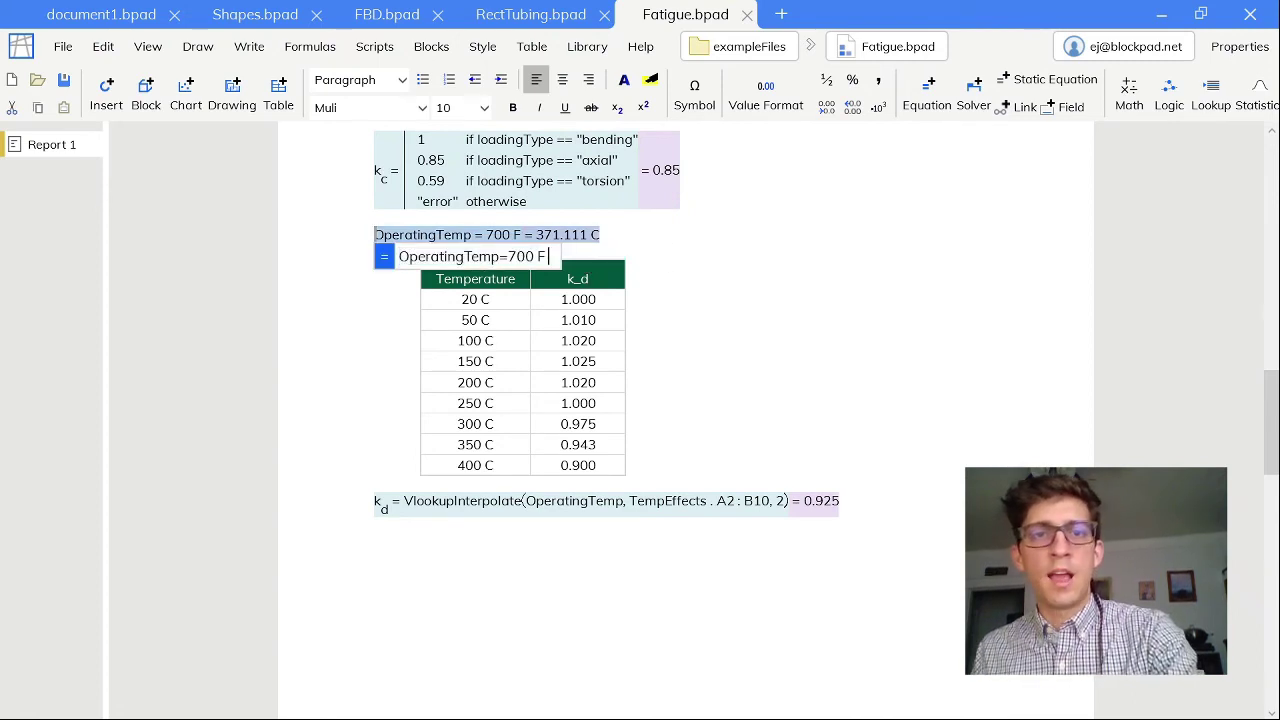
pyautogui.press('Return')
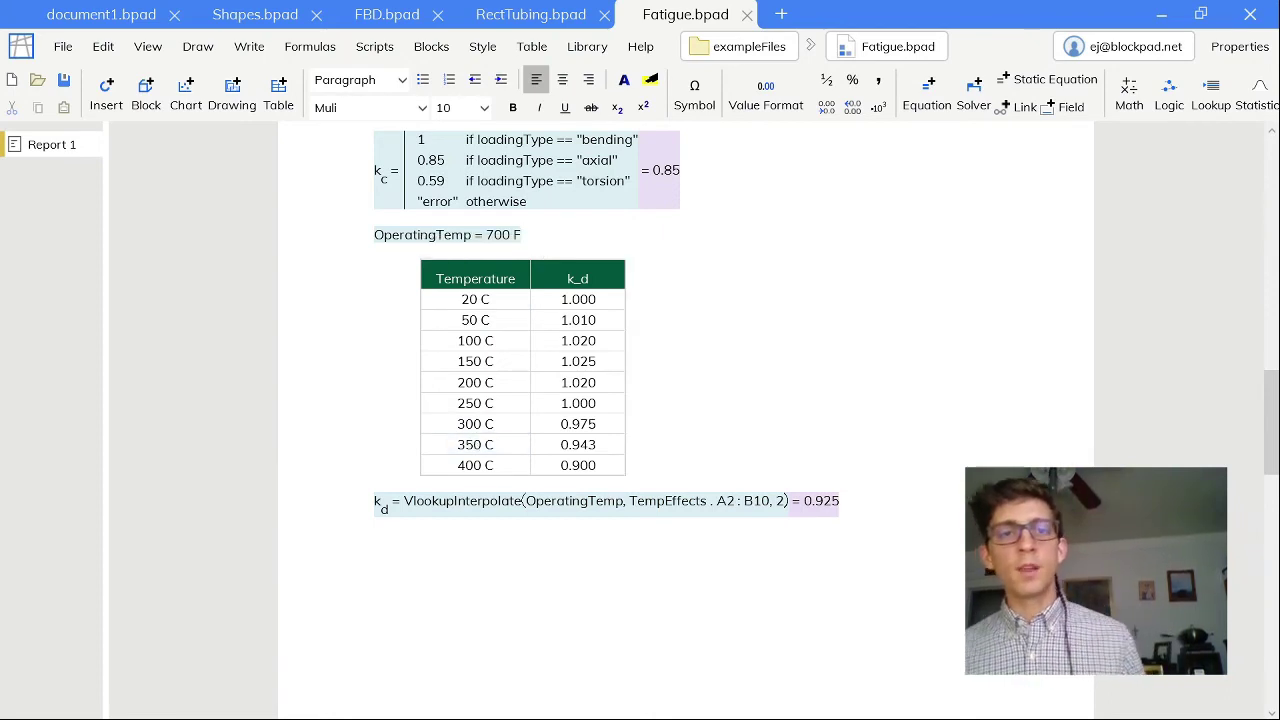
# - Examine the arguments of the VlookupInterpolate function in the k_d equation below the temperature table
pyautogui.doubleClick(680, 506)
pyautogui.click(598, 531)
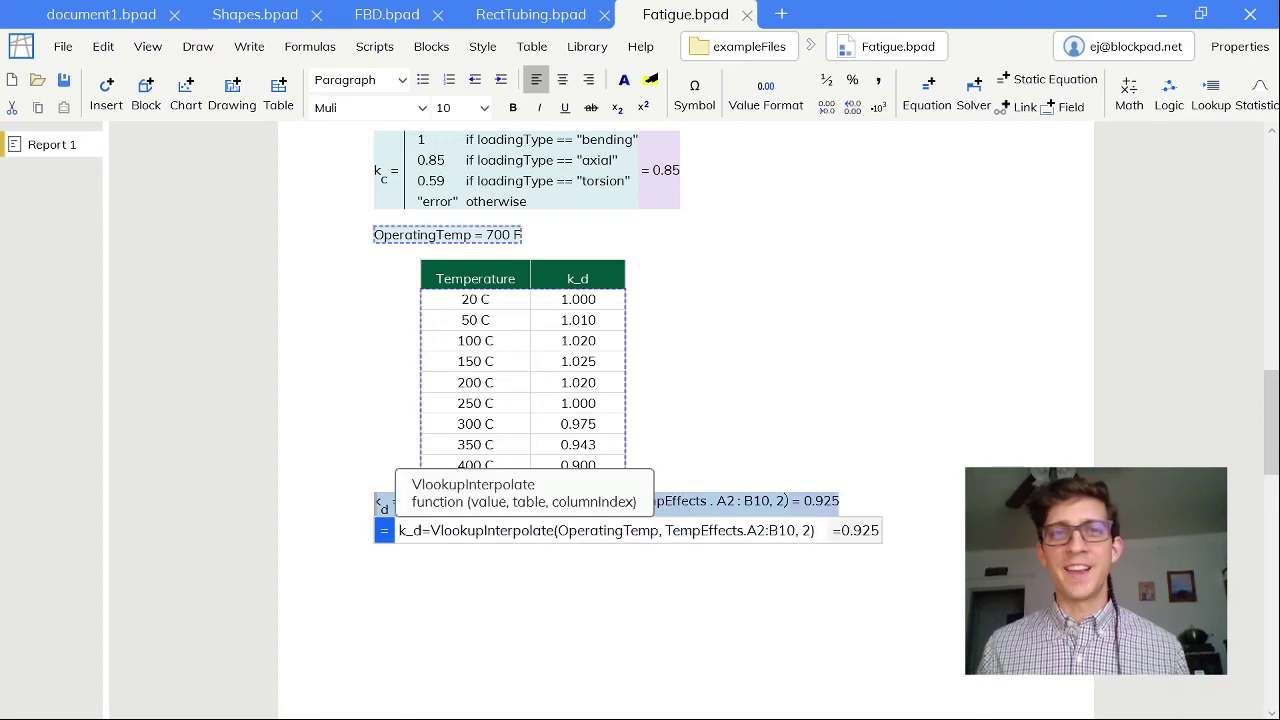
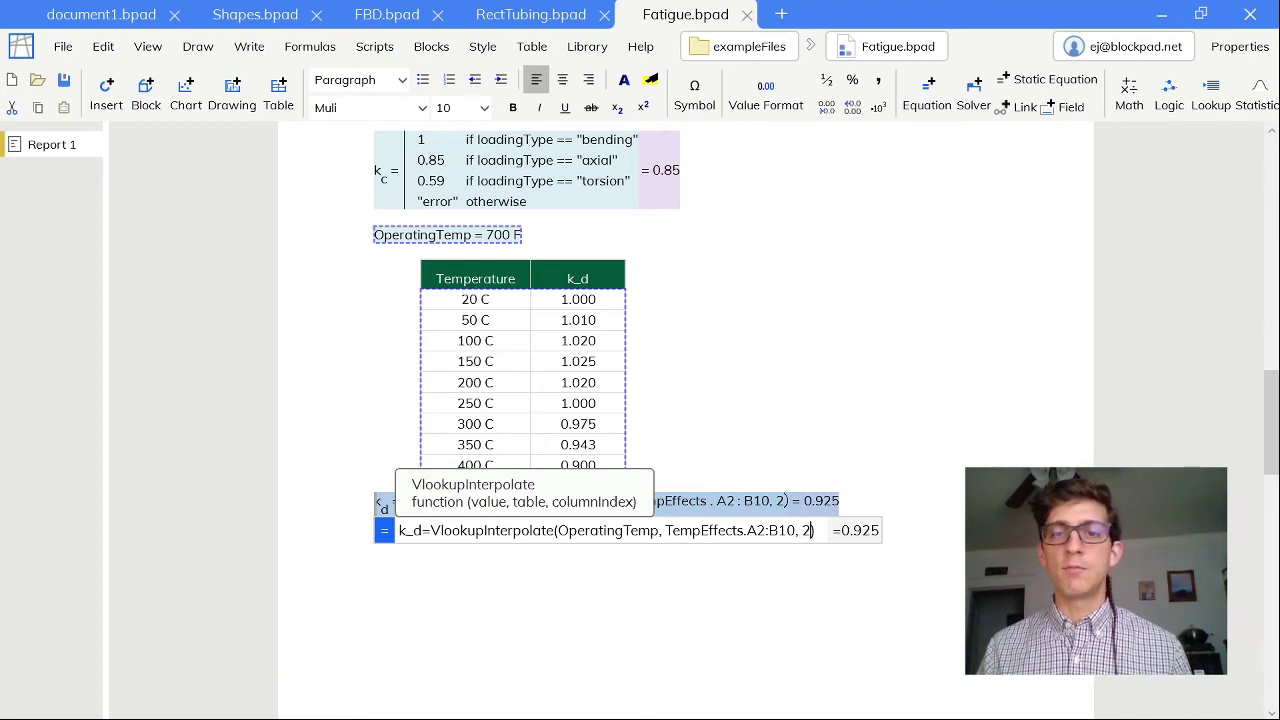
pyautogui.press('Return')
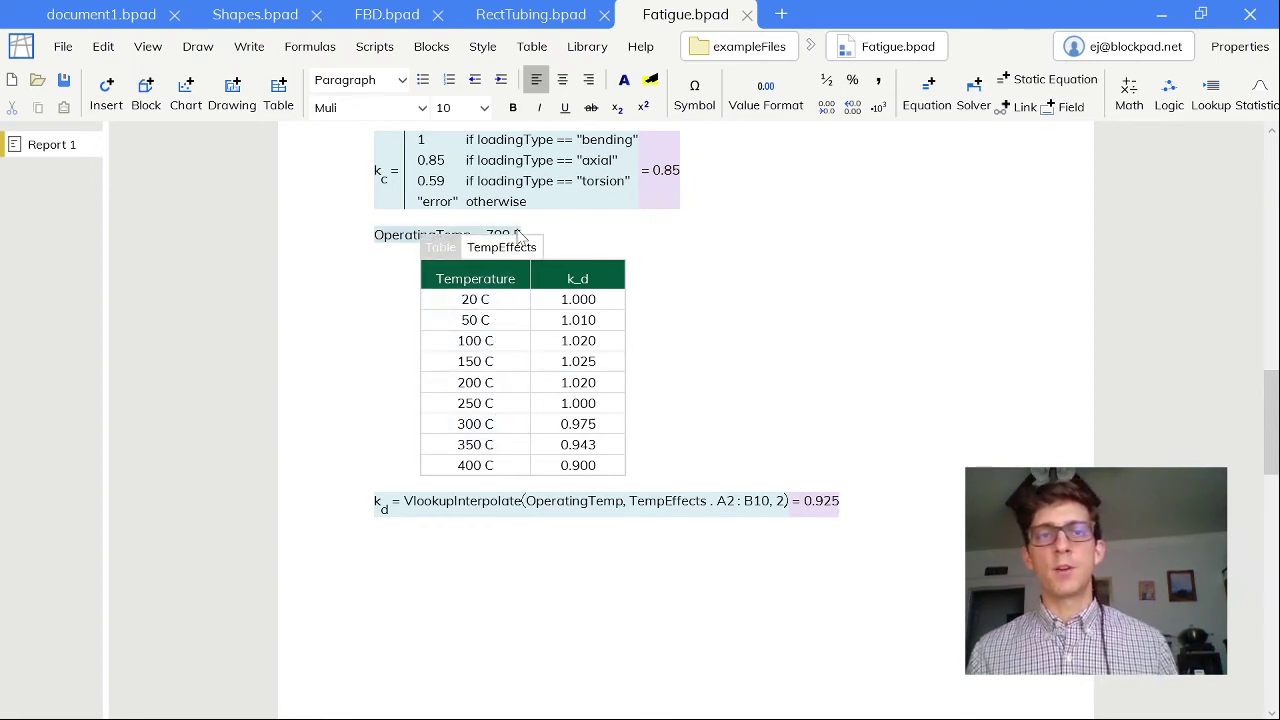
# - Restore the unit conversion in the OperatingTemp equation so that it reads OperatingTemp=700 F to C
pyautogui.doubleClick(495, 238)
pyautogui.click(546, 257)
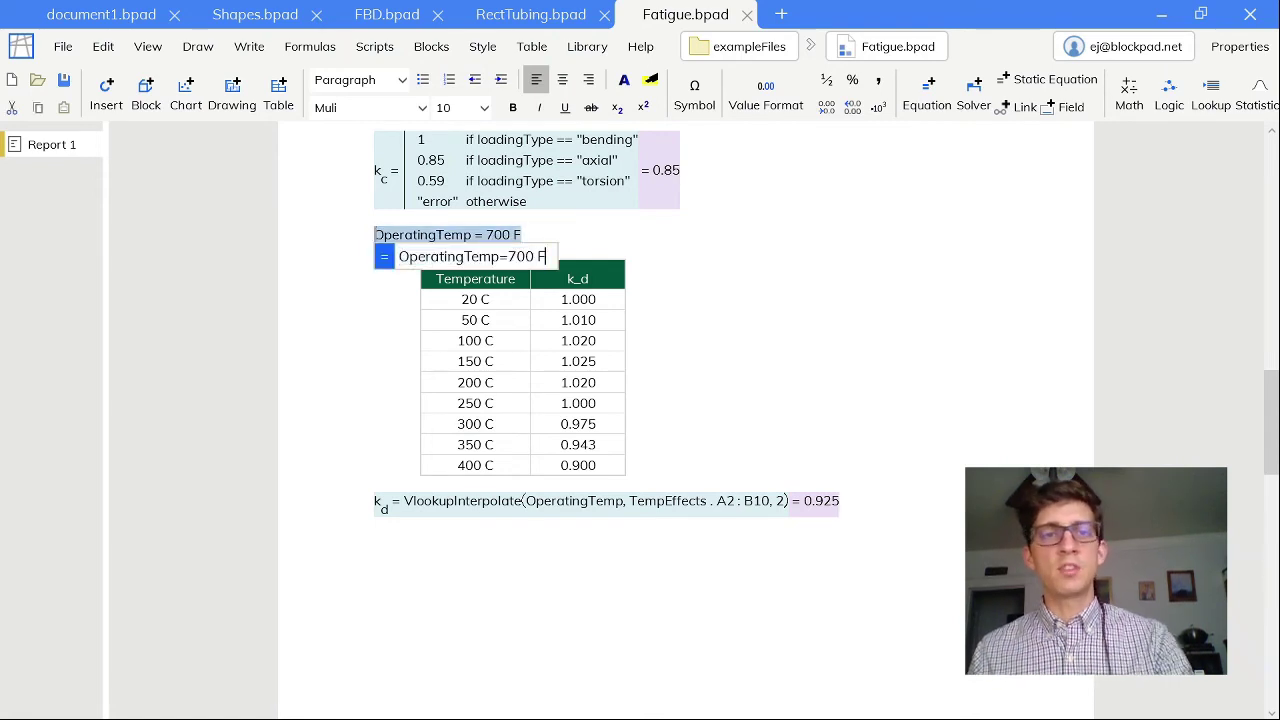
pyautogui.write('to C')
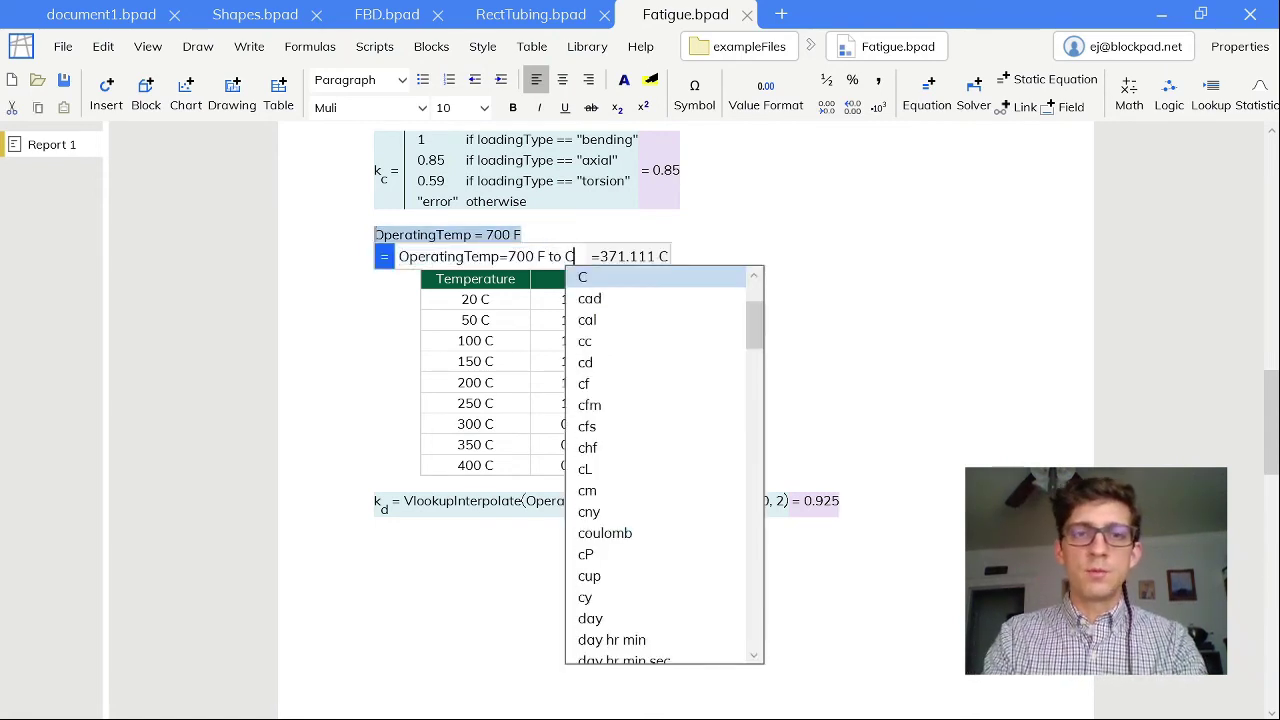
pyautogui.press('Return')
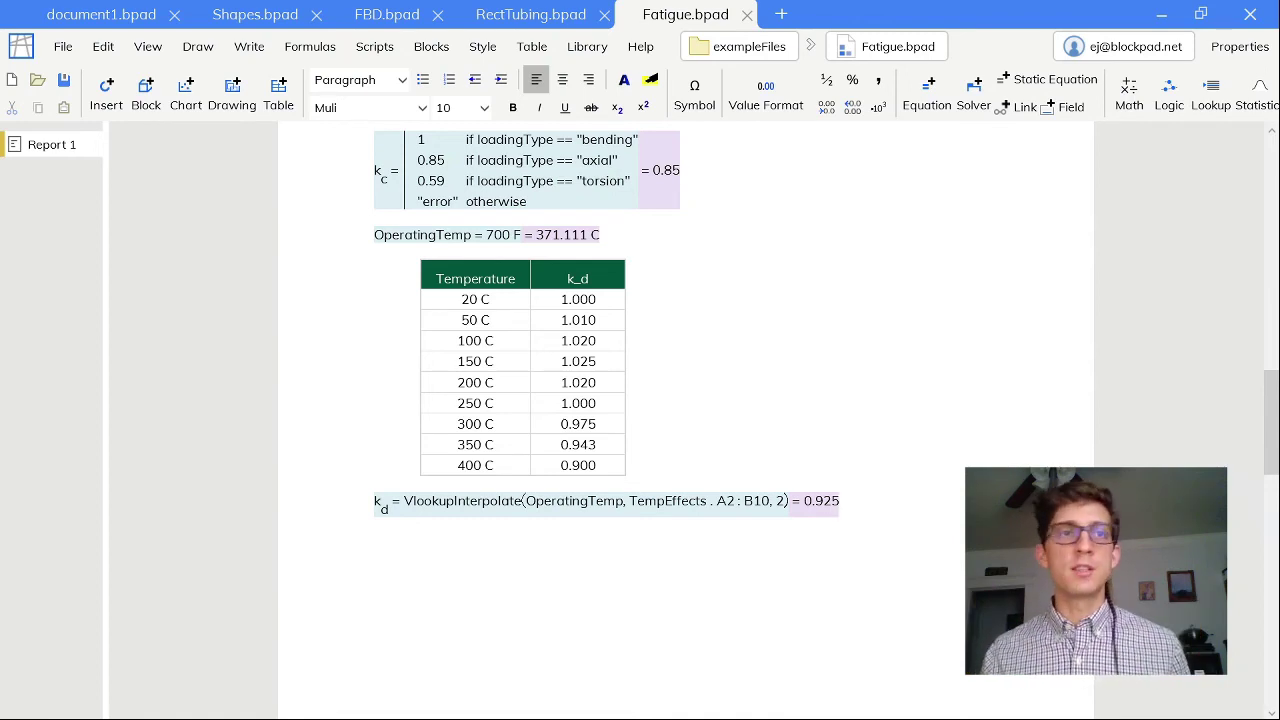
# - Return to document1.bpad, add a spreadsheet below Report 1 and select its cell C2
pyautogui.click(88, 15)
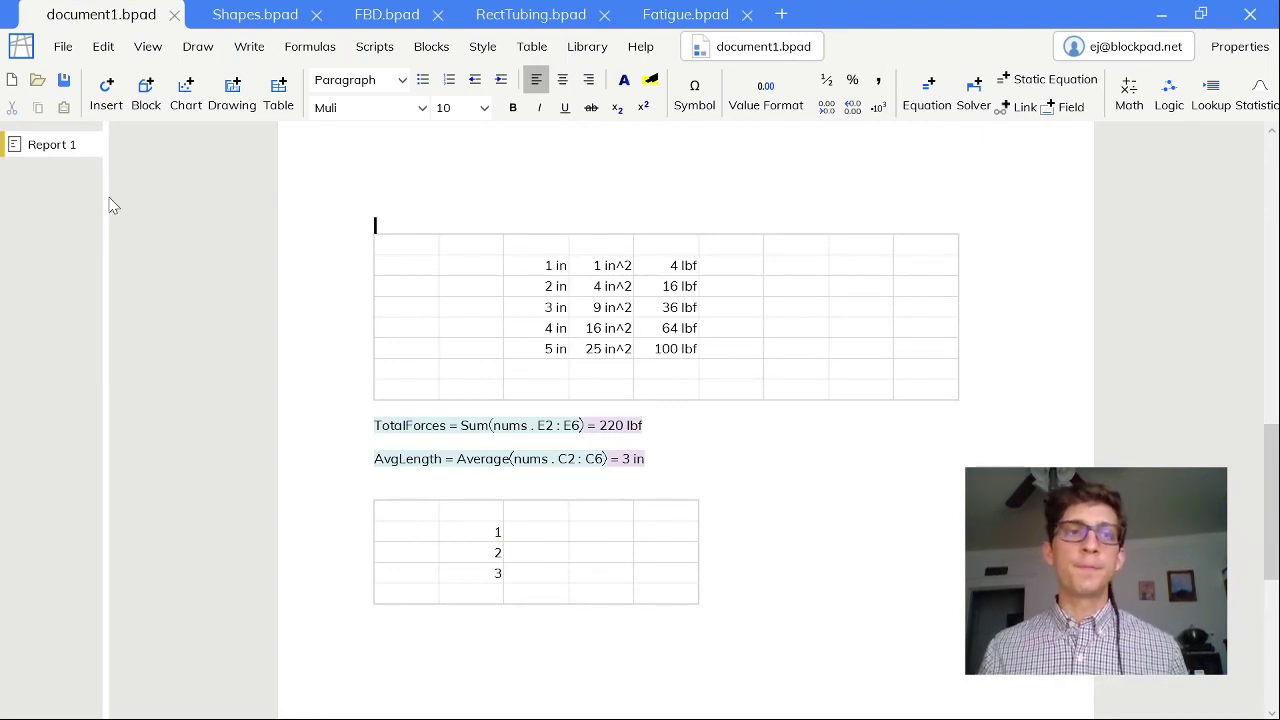
pyautogui.moveTo(90, 162)
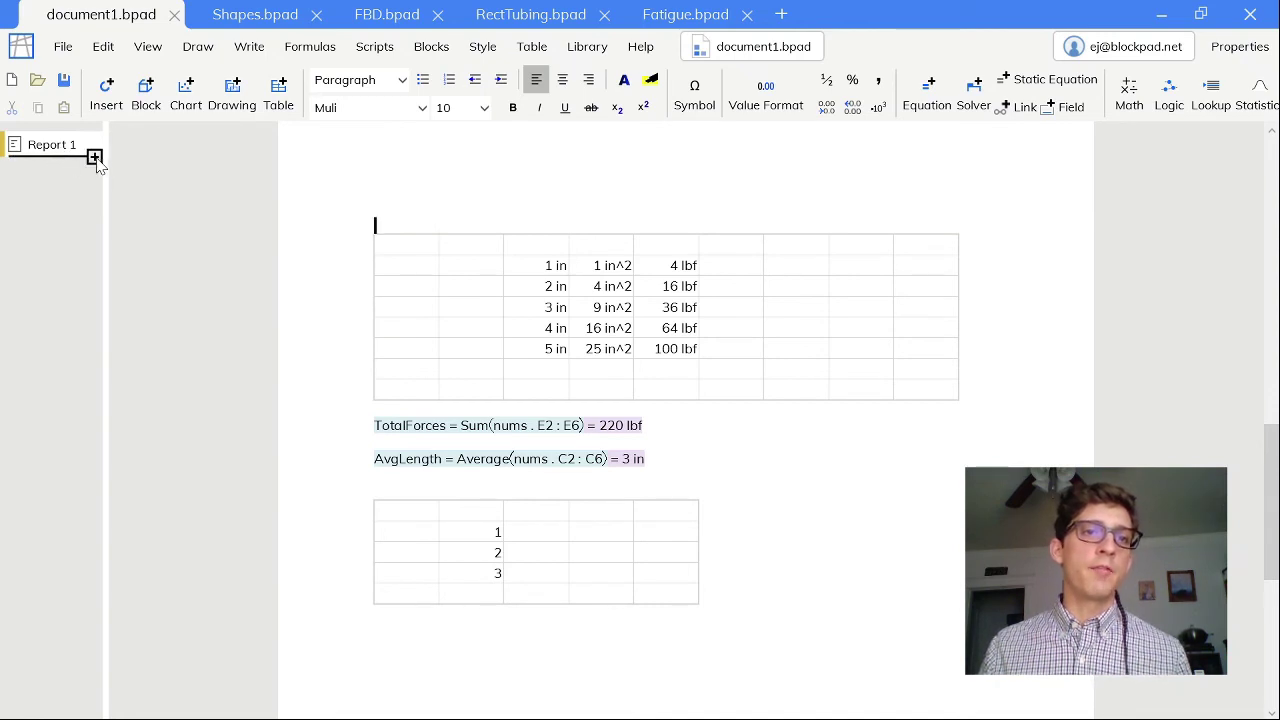
pyautogui.click(97, 161)
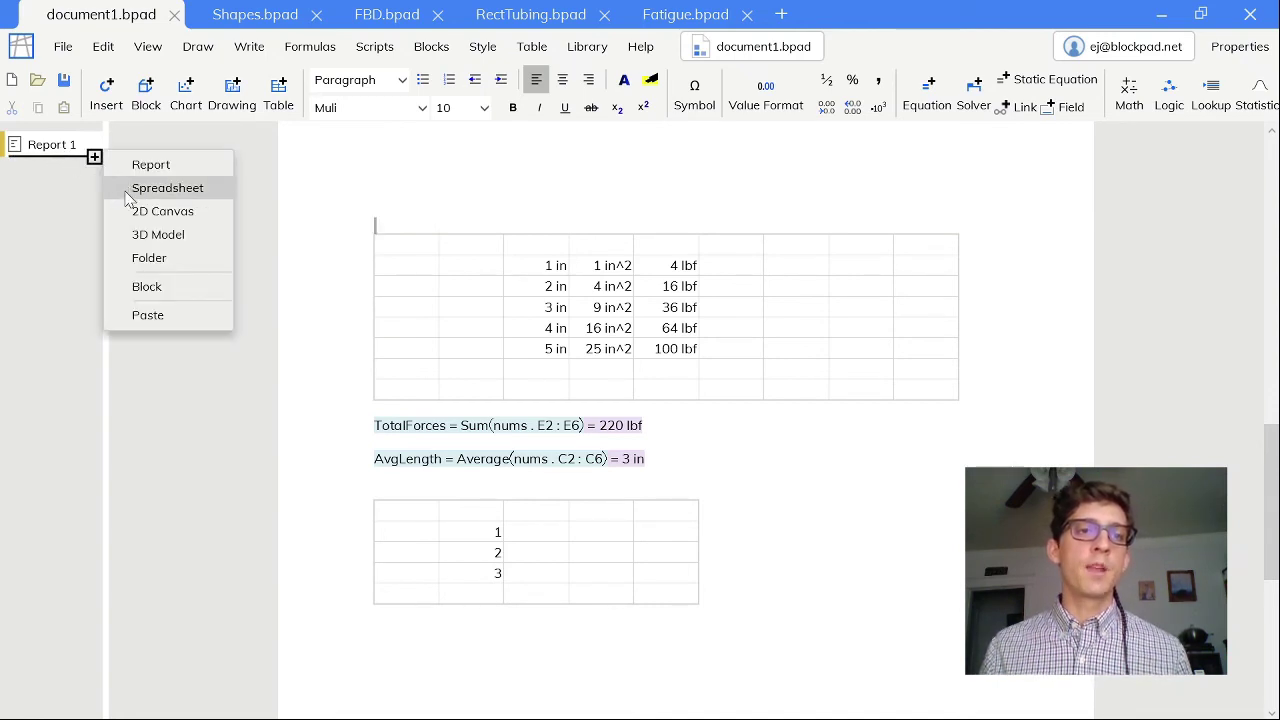
pyautogui.click(121, 195)
pyautogui.click(280, 179)
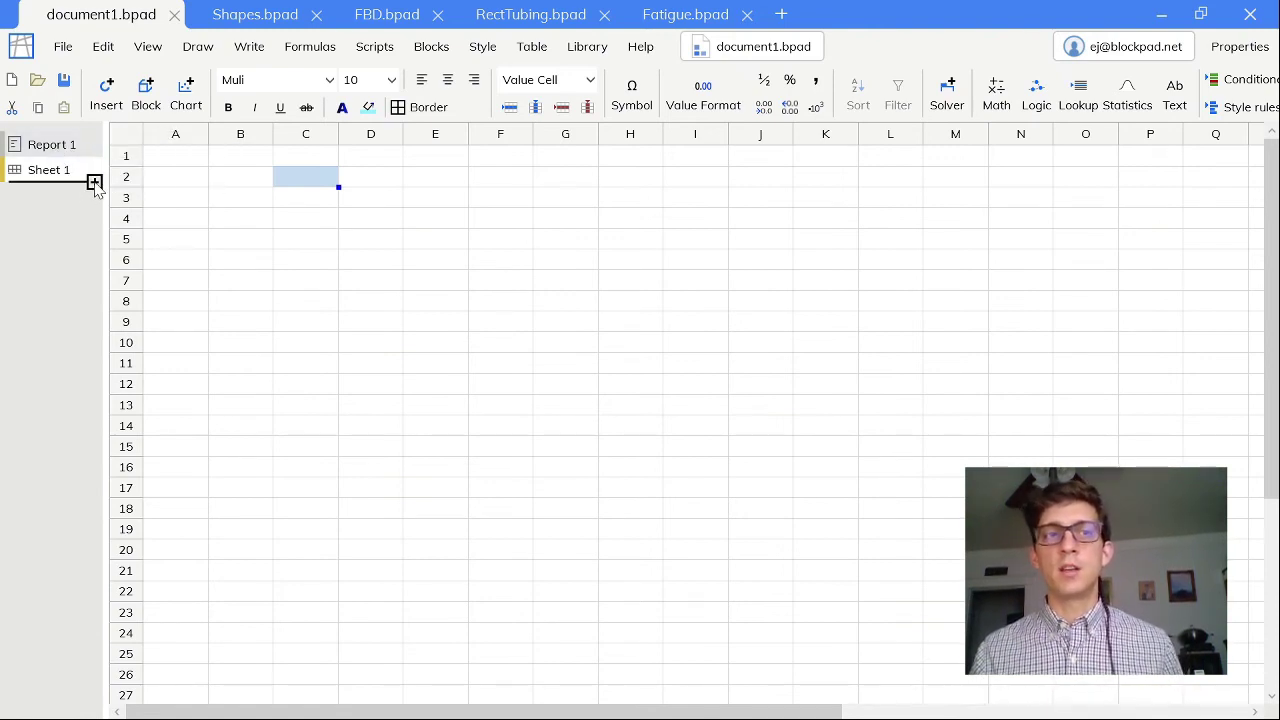
# - Add two more spreadsheets below Sheet 1 in the document
pyautogui.click(94, 181)
pyautogui.click(120, 212)
pyautogui.click(94, 207)
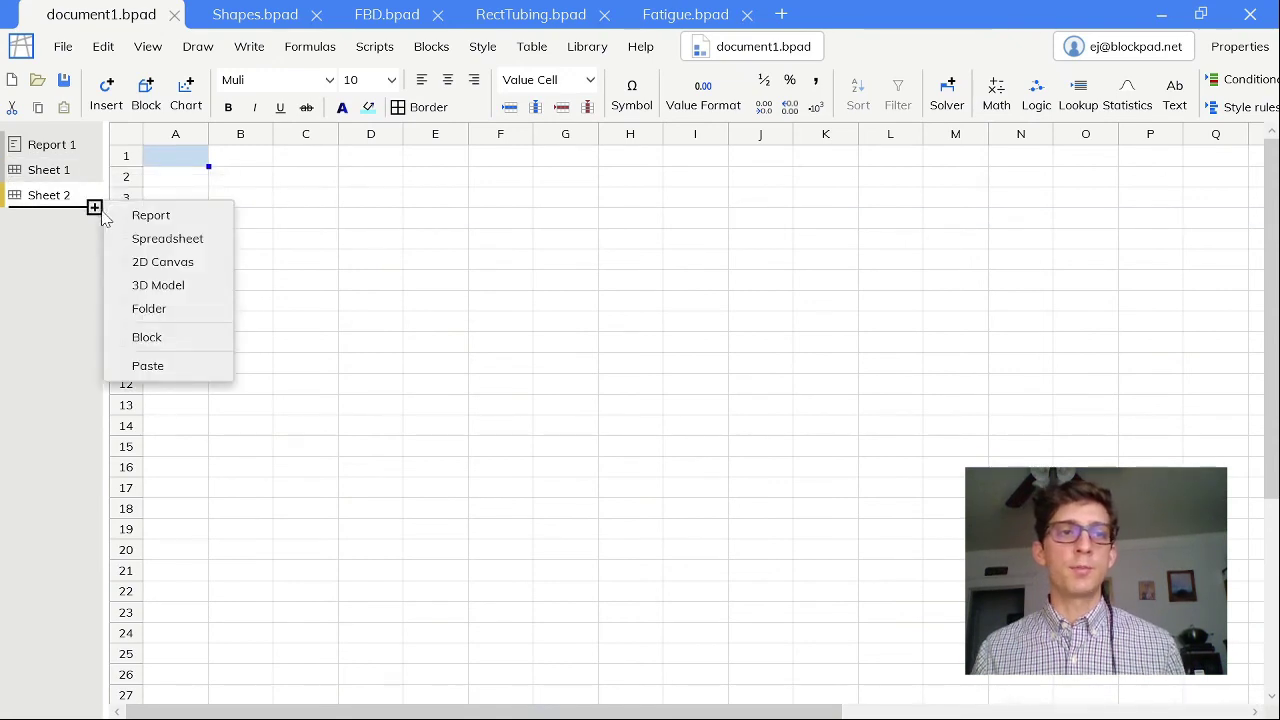
pyautogui.click(137, 238)
# - Add two new reports below the last spreadsheet in the document
pyautogui.click(94, 232)
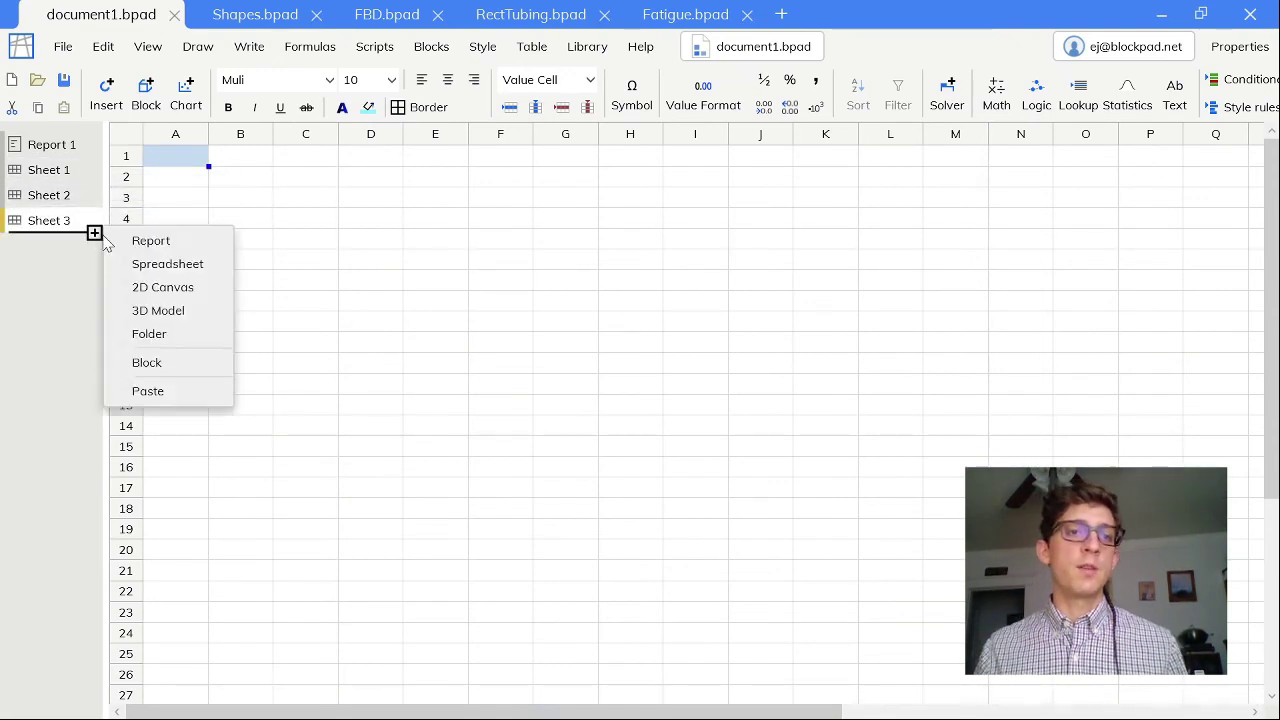
pyautogui.click(118, 241)
pyautogui.click(94, 258)
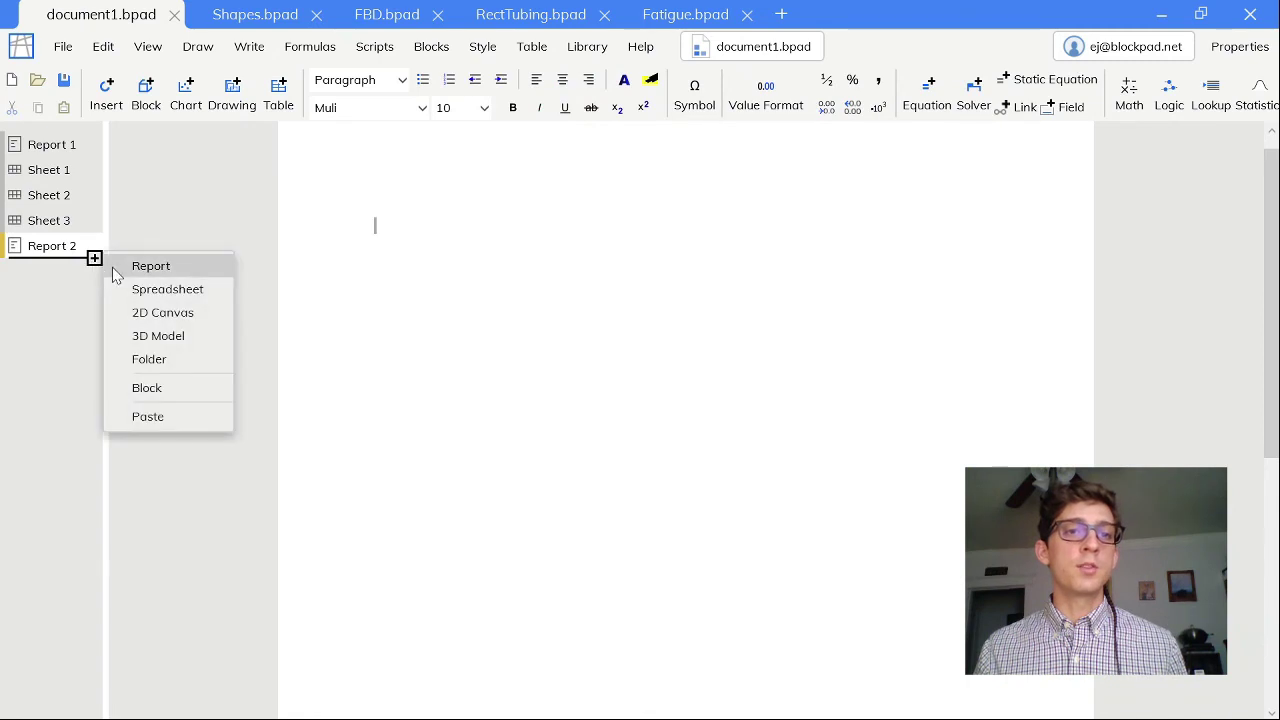
pyautogui.click(115, 270)
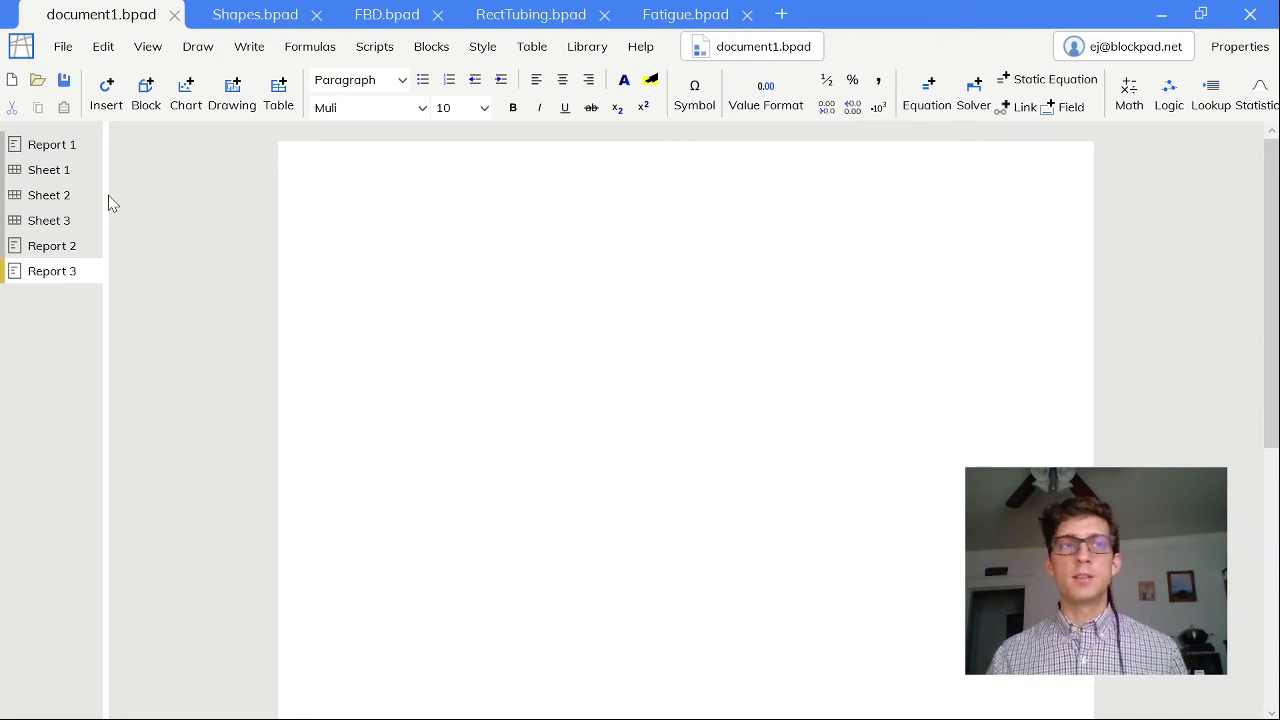
# - Enter a formula in cell C2 of Sheet 1 that references the Width equation in Report 1
pyautogui.click(70, 170)
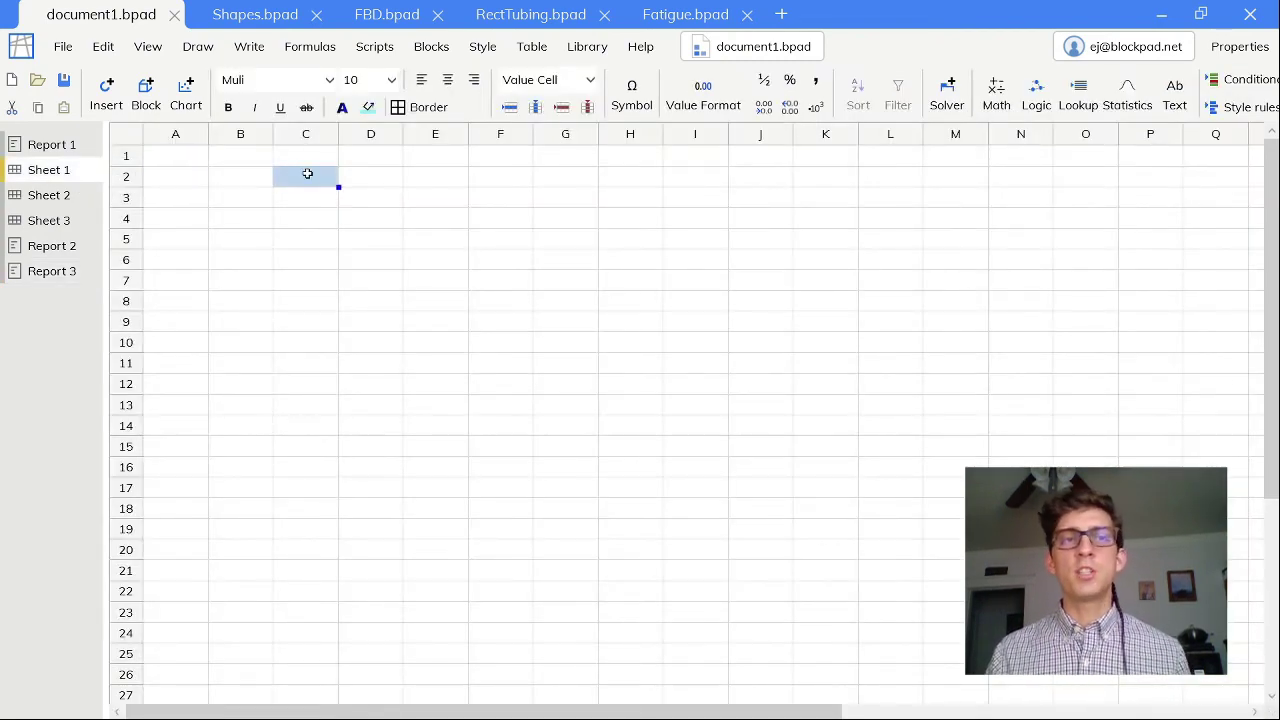
pyautogui.write('=')
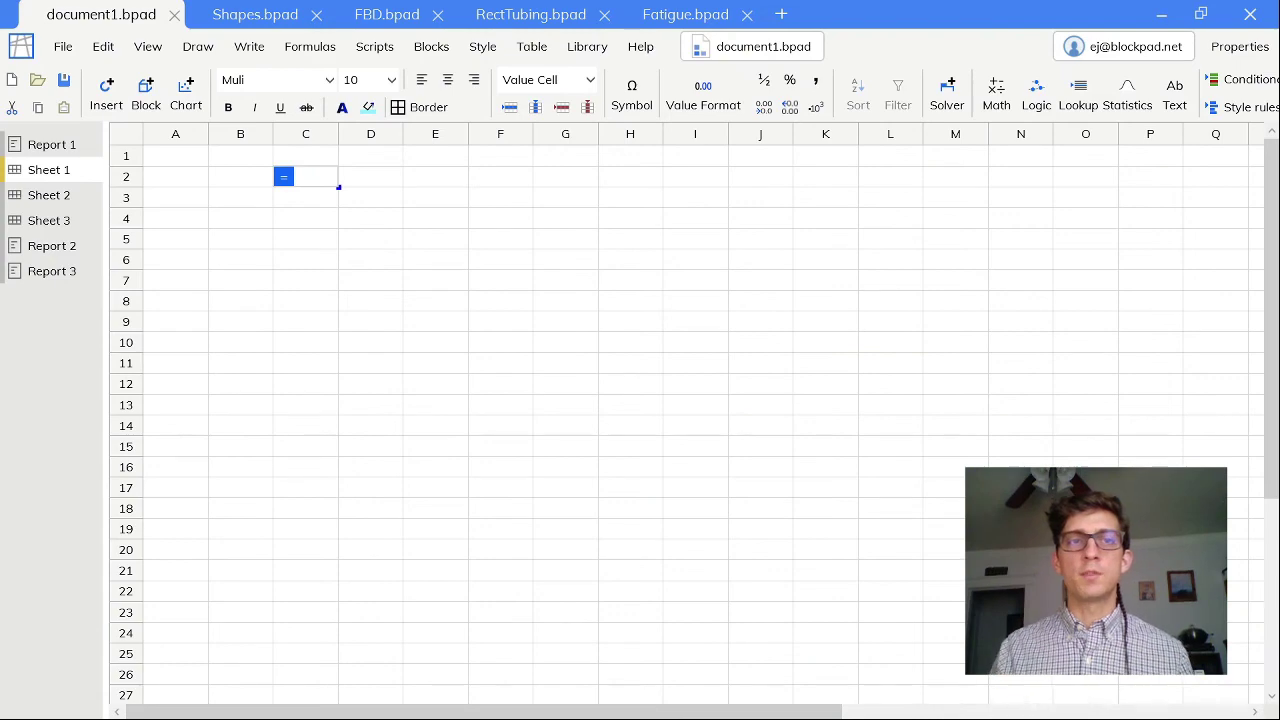
pyautogui.click(62, 144)
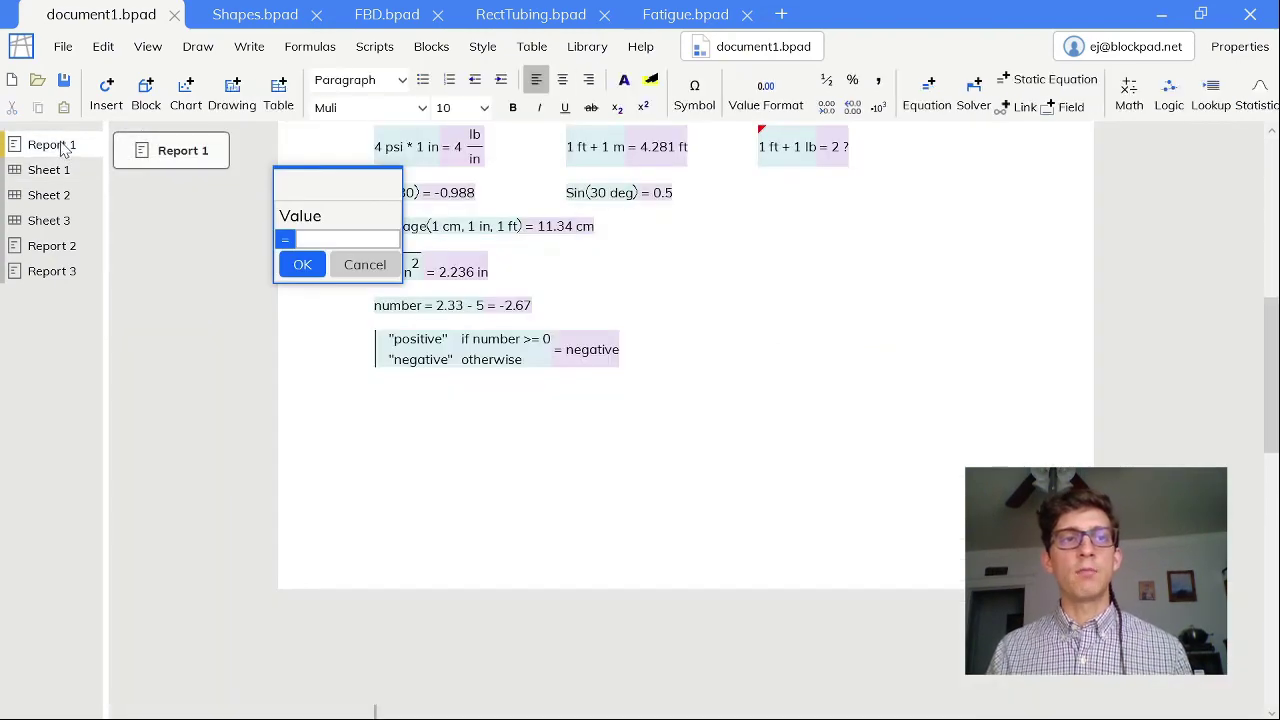
pyautogui.scroll(-9, 686, 420)
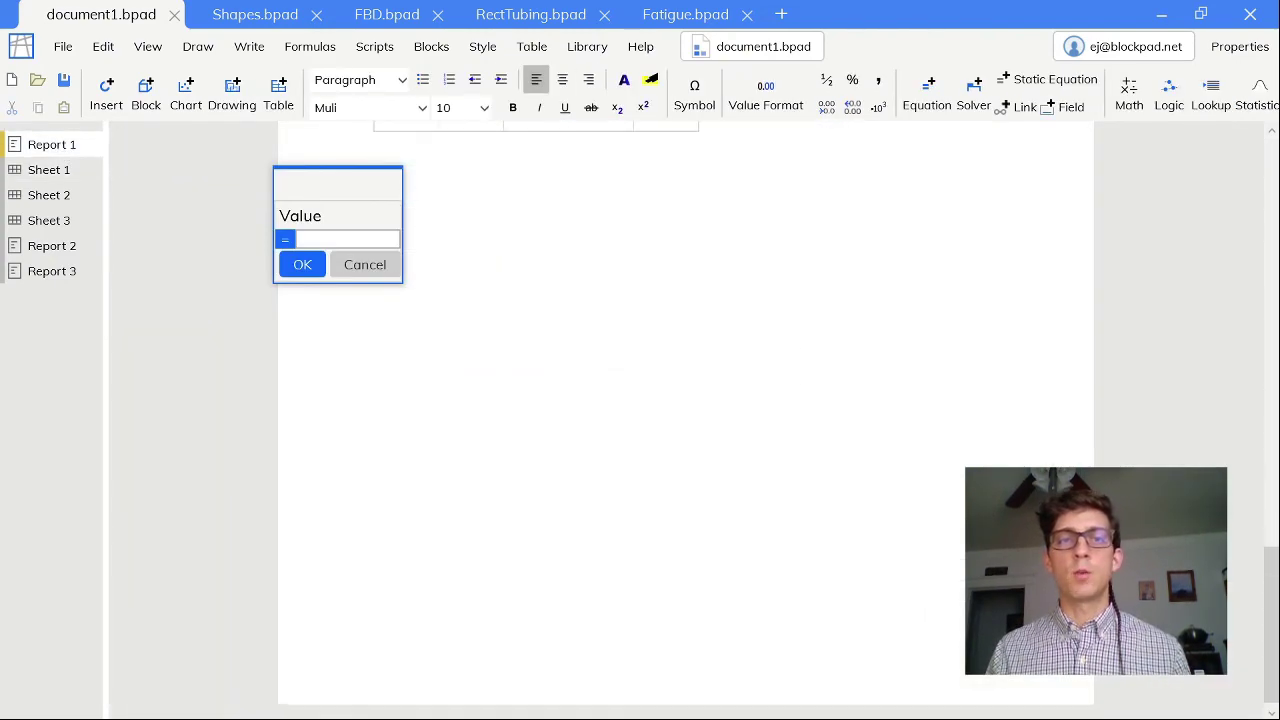
pyautogui.scroll(9, 686, 420)
pyautogui.click(569, 156)
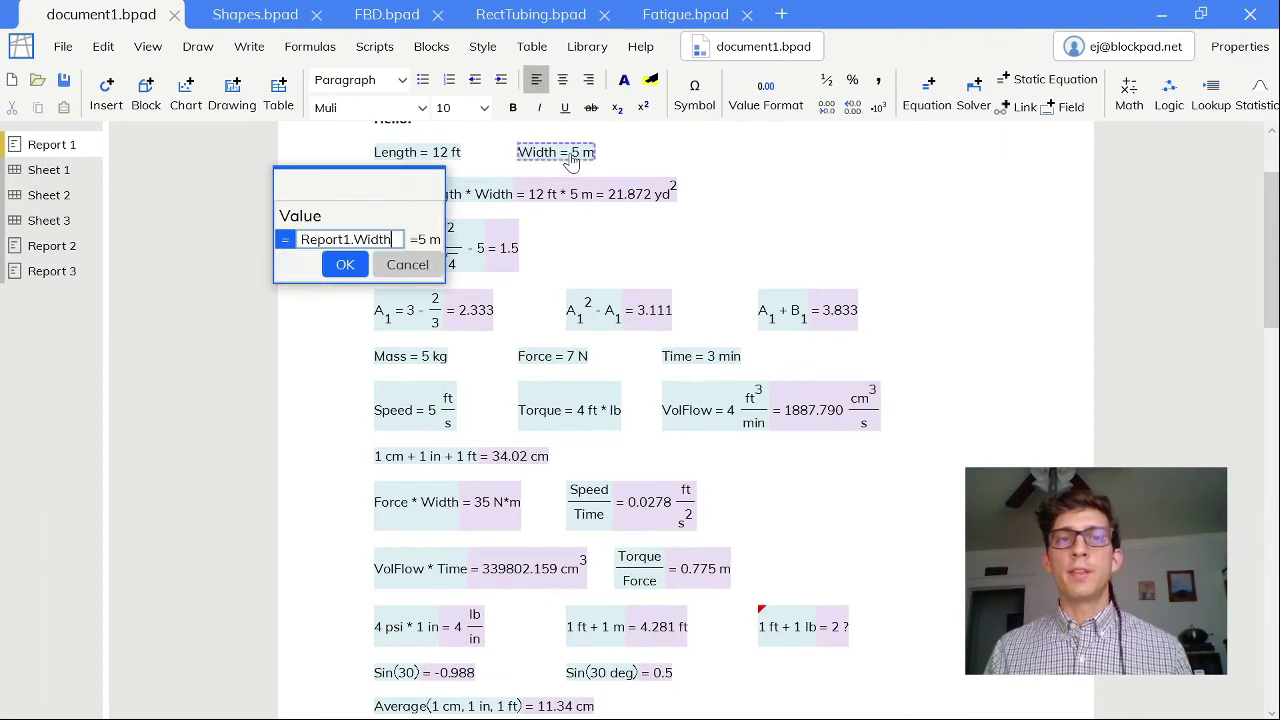
pyautogui.click(340, 265)
pyautogui.click(346, 194)
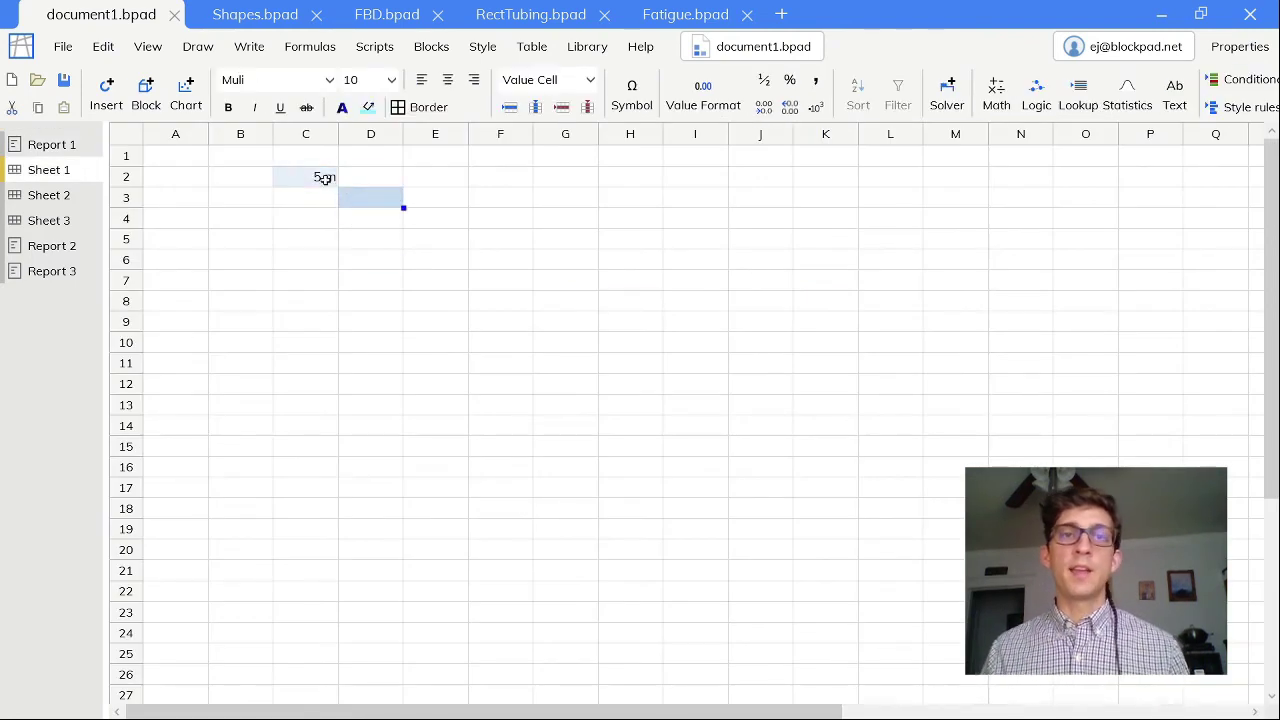
# - Enter a formula in cell D2 that multiplies cell C2 by 5 m
pyautogui.click(352, 176)
pyautogui.write('=')
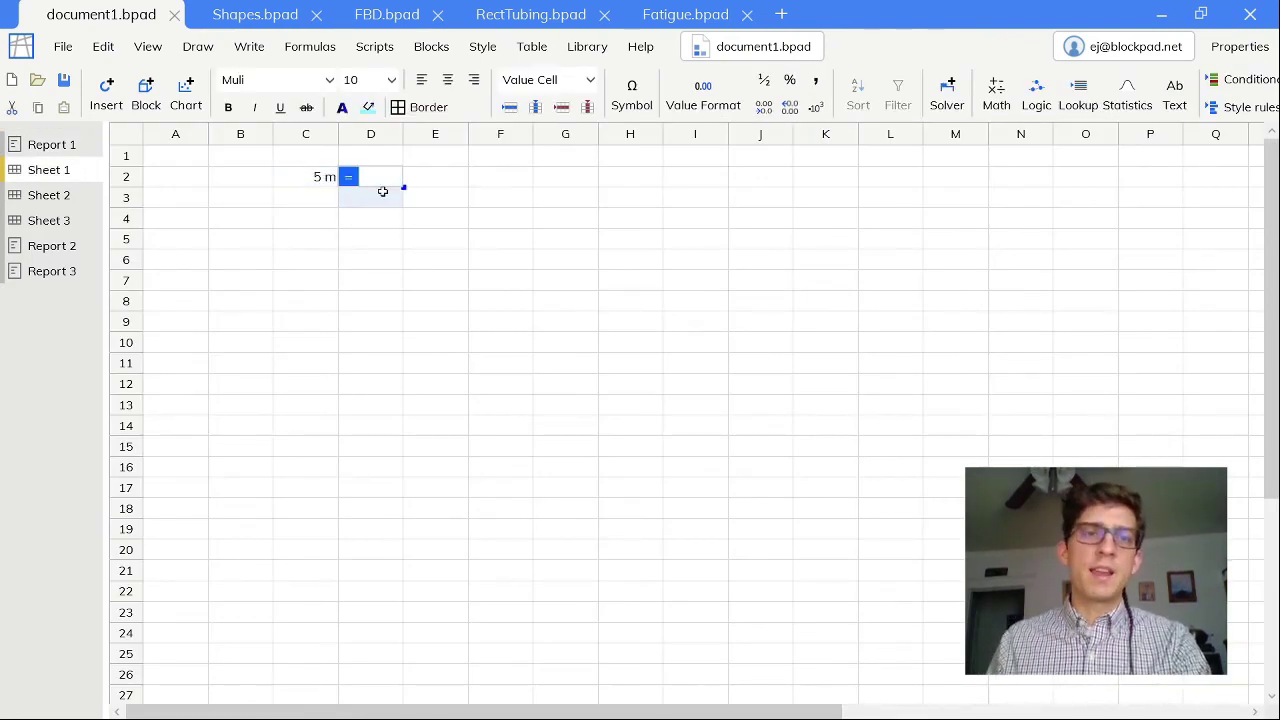
pyautogui.click(312, 180)
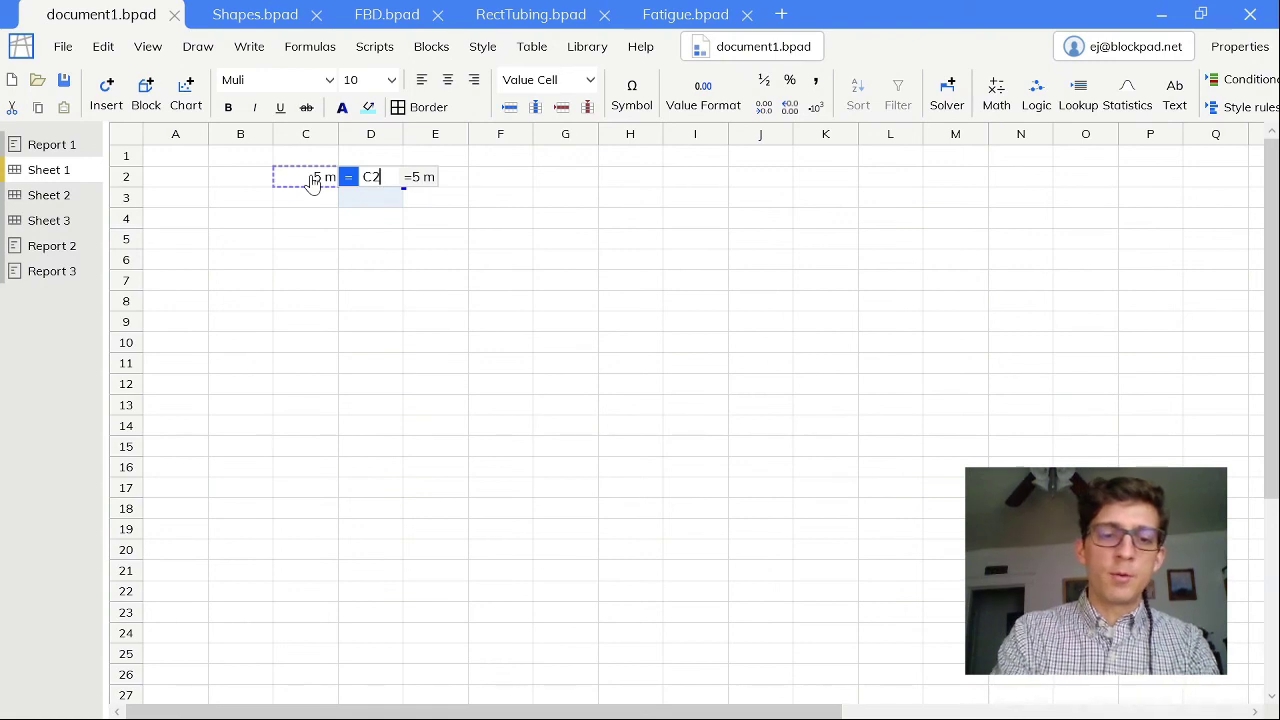
pyautogui.write('*5')
pyautogui.press('Return')
# - Inspect the formula in cell C2 to see how it references Width in Report 1
pyautogui.doubleClick(312, 180)
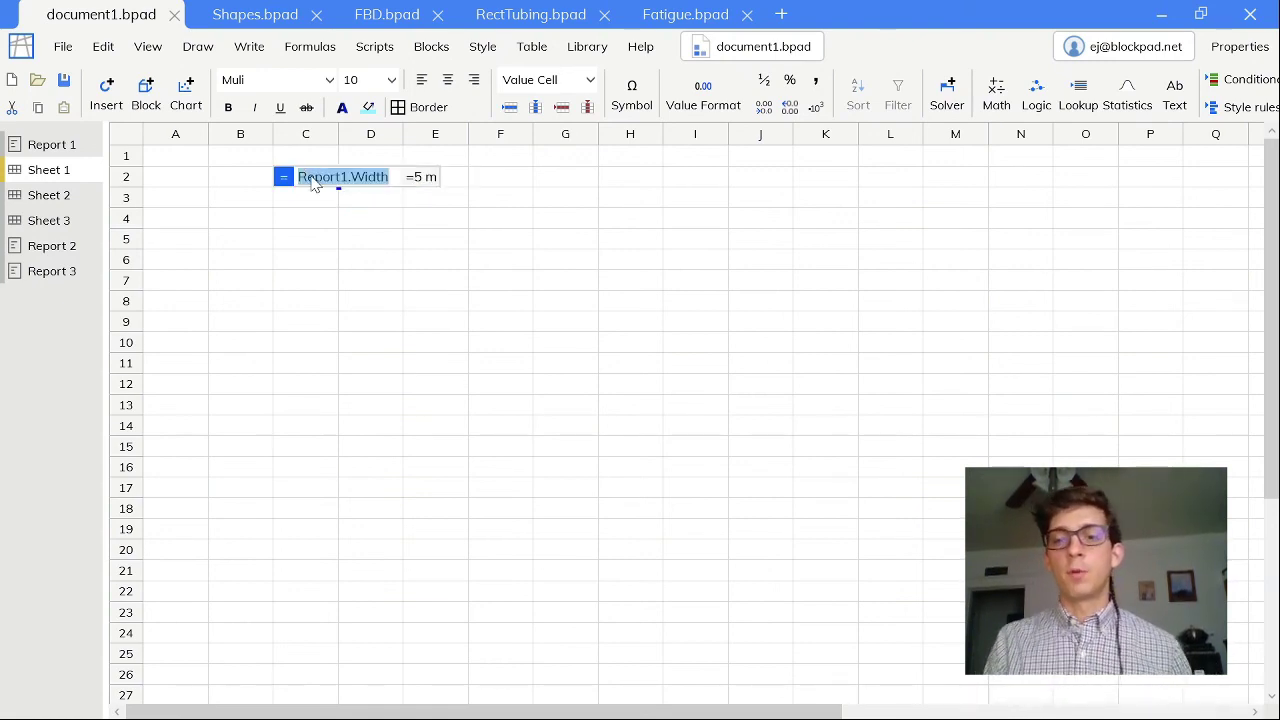
pyautogui.press('Return')
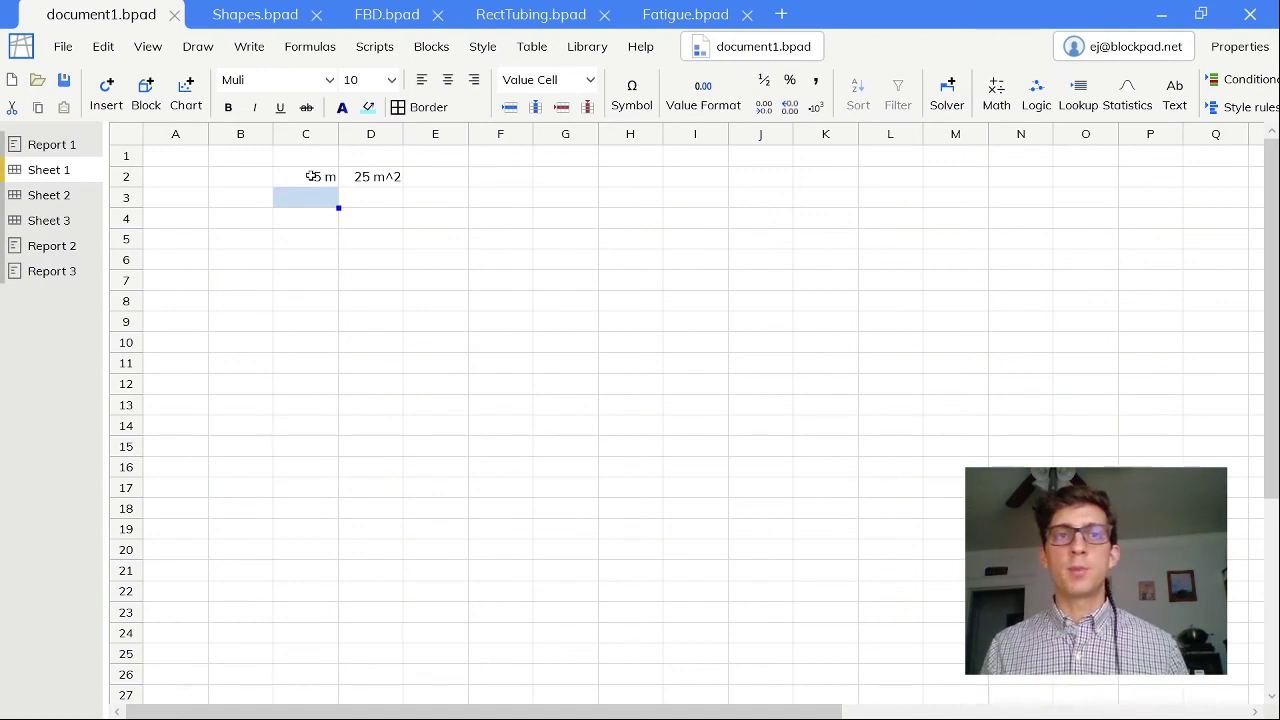
pyautogui.click(311, 180)
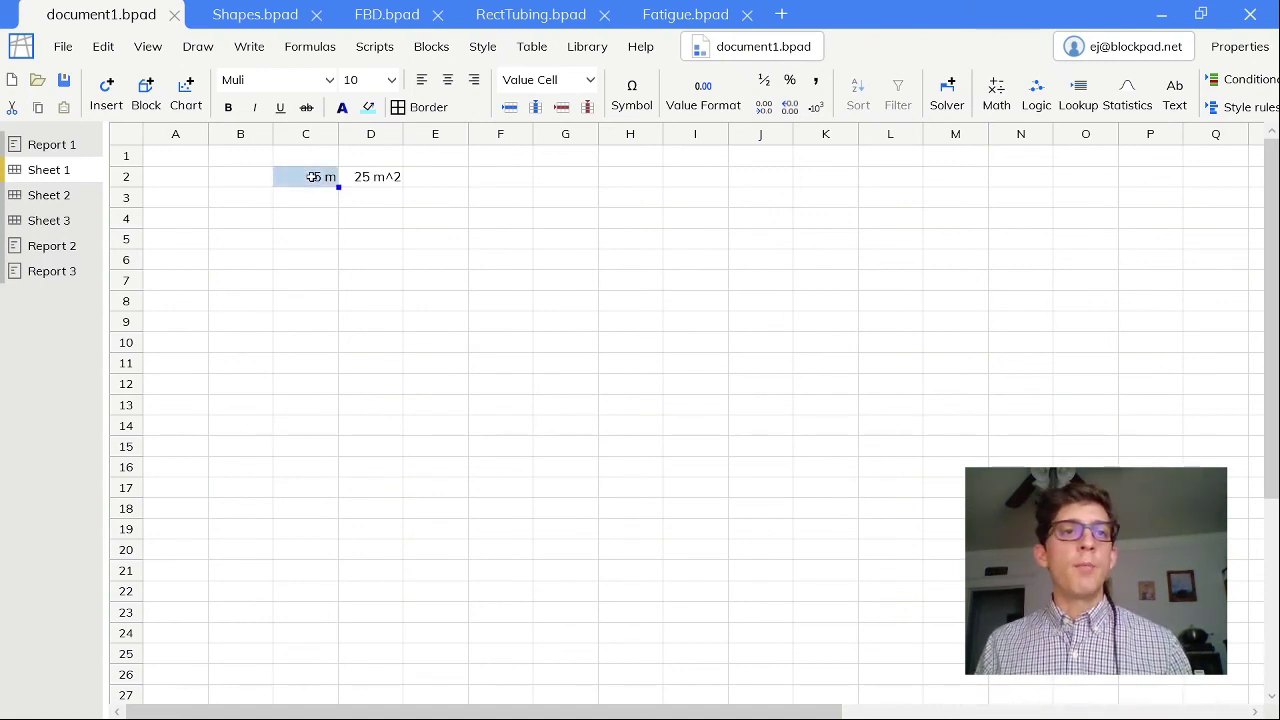
pyautogui.doubleClick(311, 177)
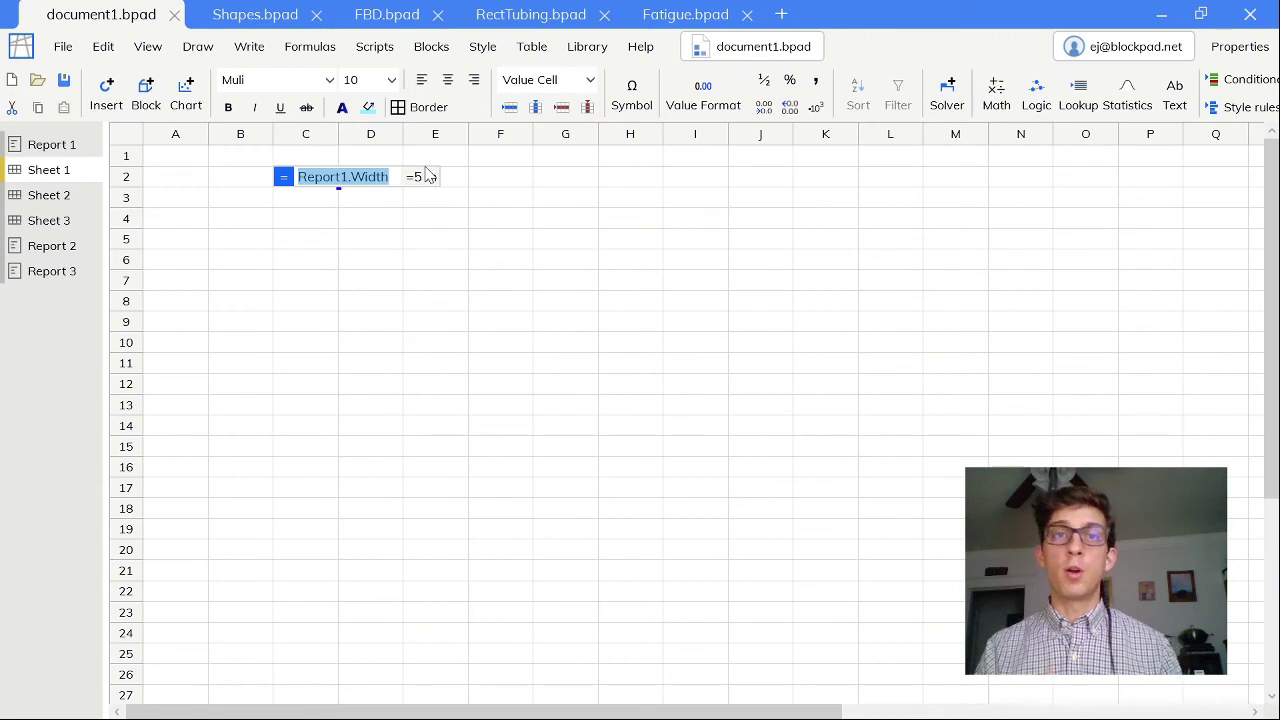
pyautogui.press('Return')
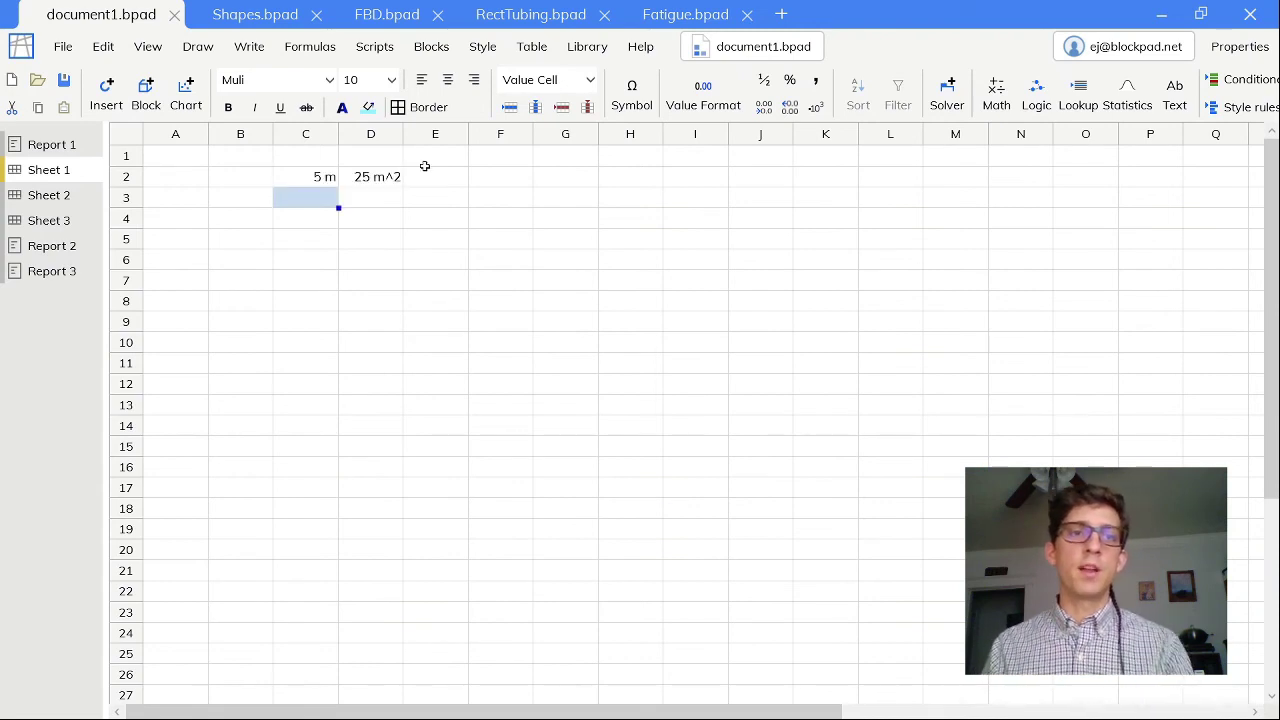
# - Rename Report 1 as doc1
pyautogui.doubleClick(60, 147)
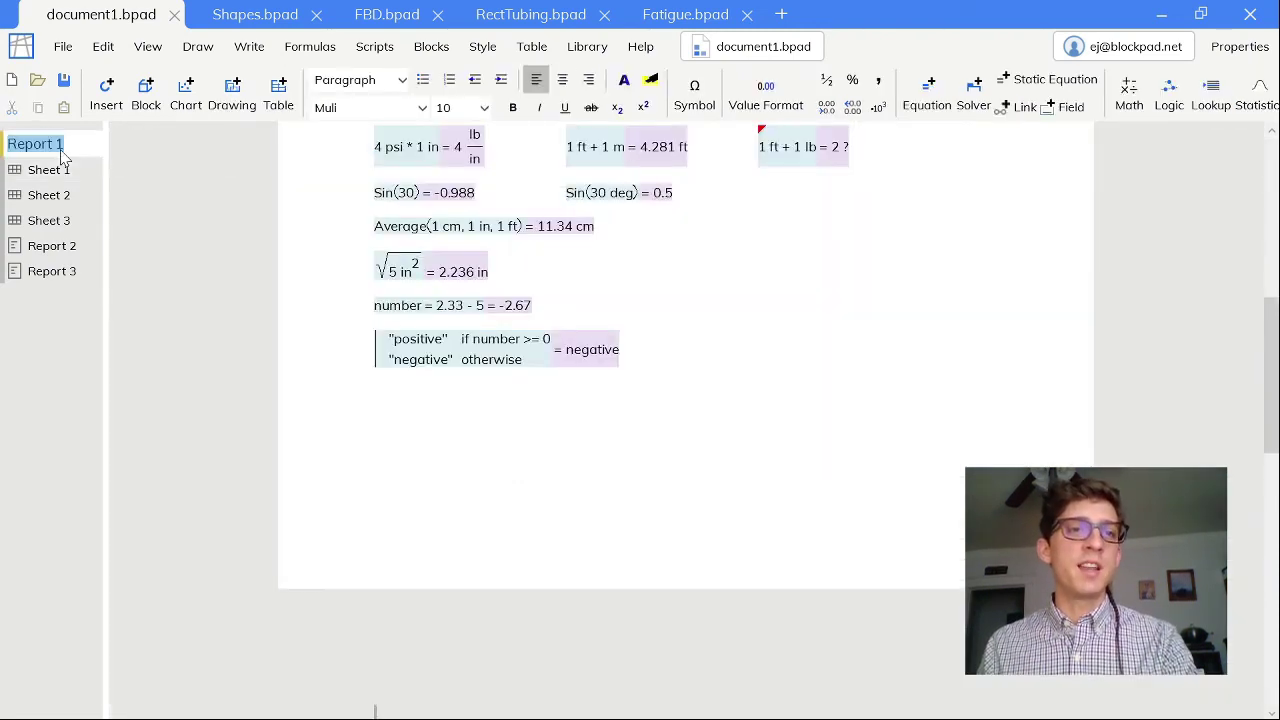
pyautogui.write('doc1')
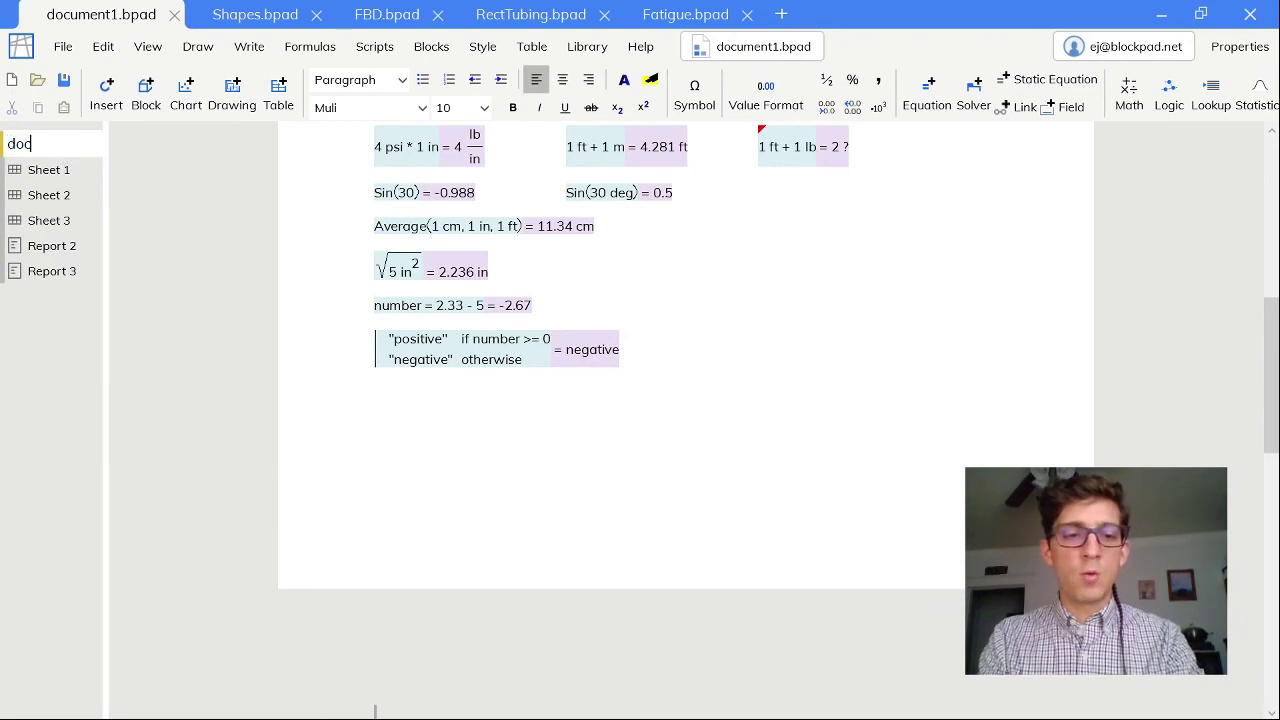
pyautogui.press('Return')
# - Go back to Sheet 1 and check how the formula in cell C2 refers to the renamed report
pyautogui.moveTo(60, 145); pyautogui.dragTo(47, 187)
pyautogui.click(47, 179)
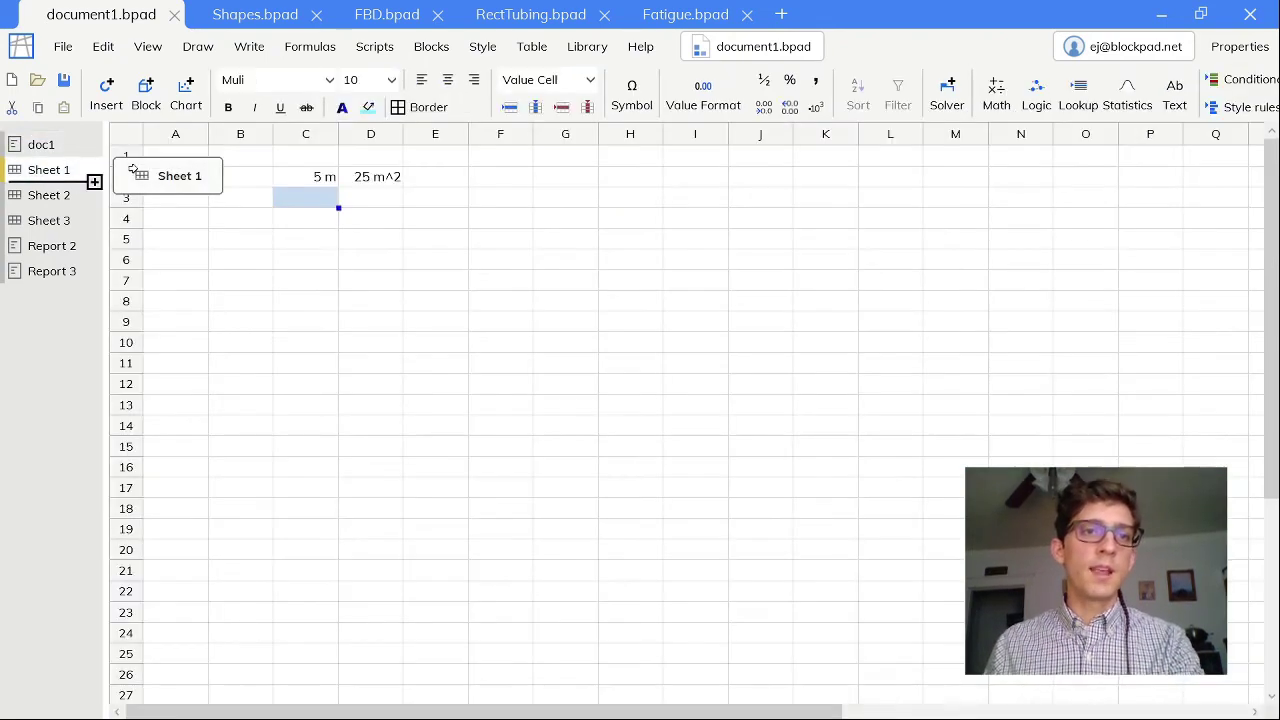
pyautogui.doubleClick(313, 179)
pyautogui.click(378, 187)
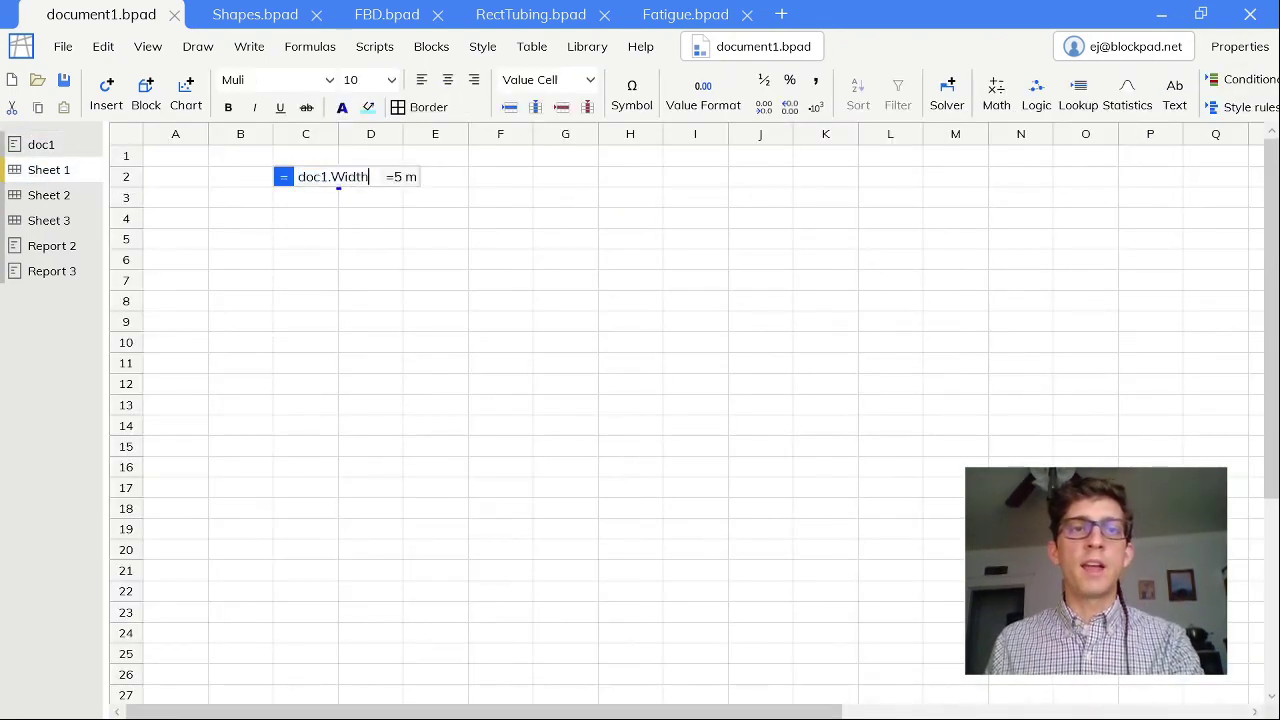
pyautogui.press('Return')
# - Fill cells E4 to E8 of Sheet 1 with the areas 3, 4, 5, 6 and 7 in^2
pyautogui.press('Down')
pyautogui.press('Down')
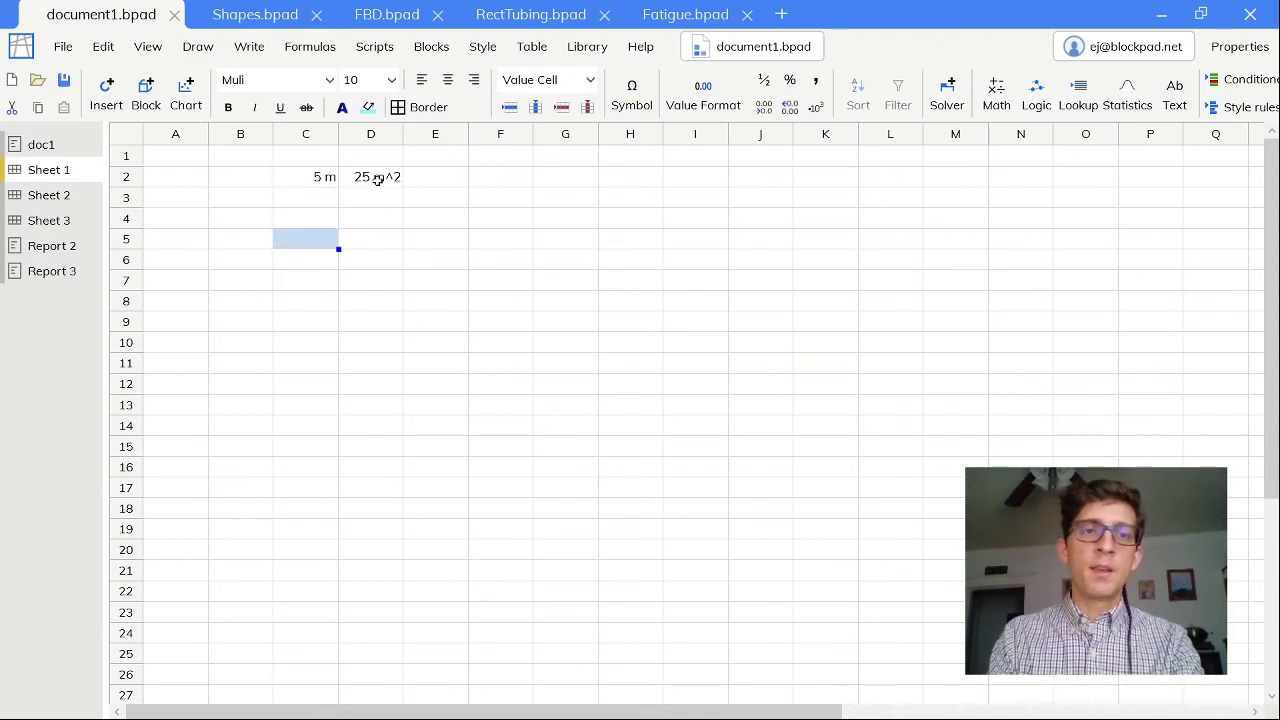
pyautogui.press('Right')
pyautogui.press('Right')
pyautogui.press('Up')
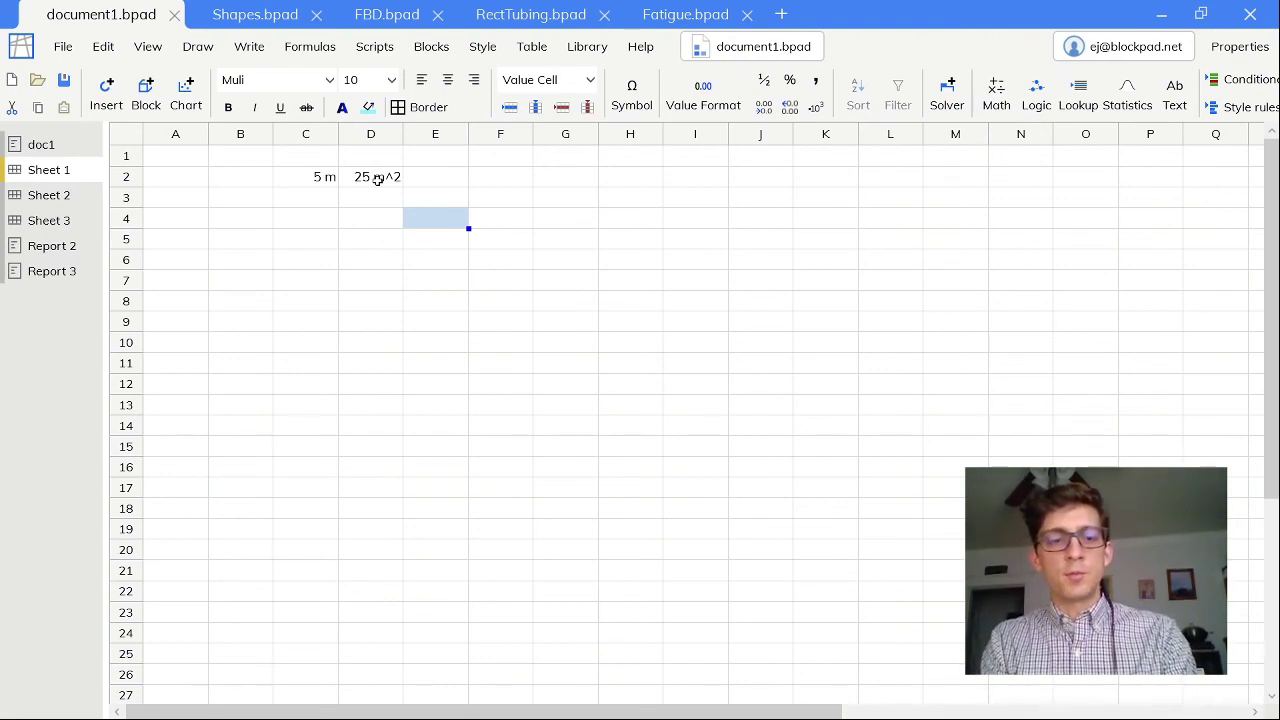
pyautogui.write('3 in^2')
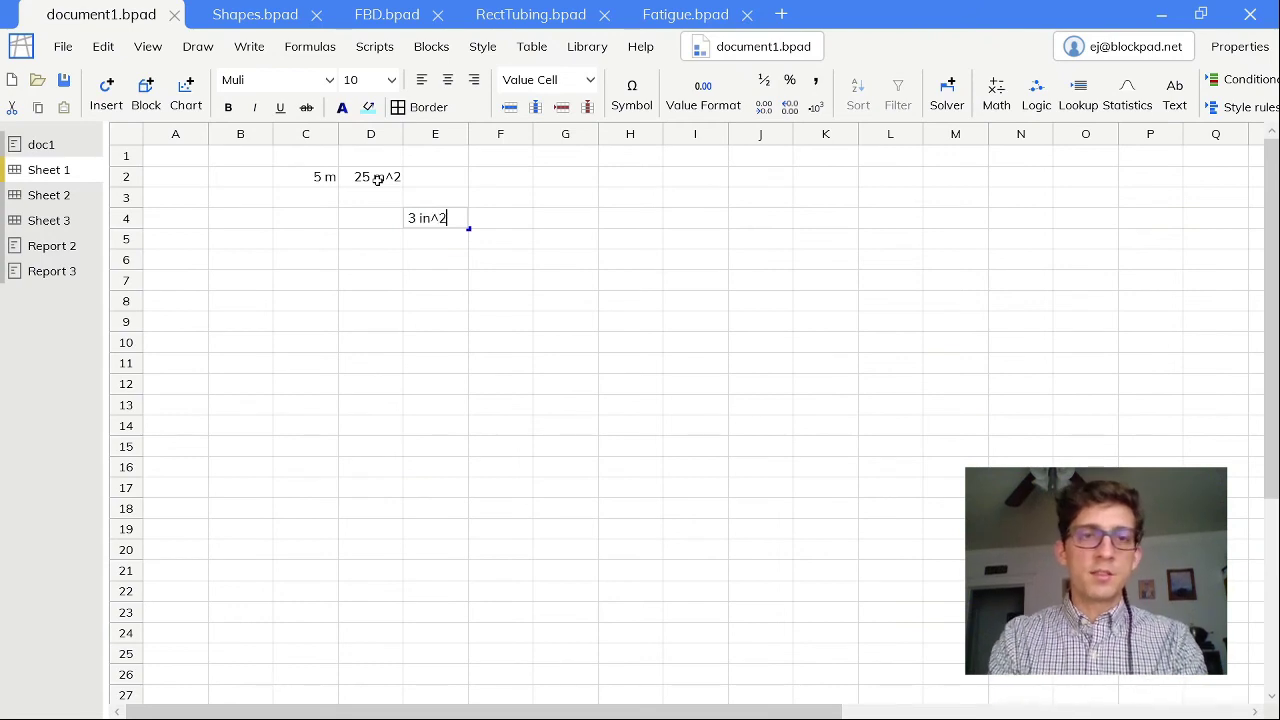
pyautogui.press('Return')
pyautogui.write('4')
pyautogui.press('Return')
pyautogui.write('5')
pyautogui.press('Return')
pyautogui.write('6')
pyautogui.press('Return')
pyautogui.write('7')
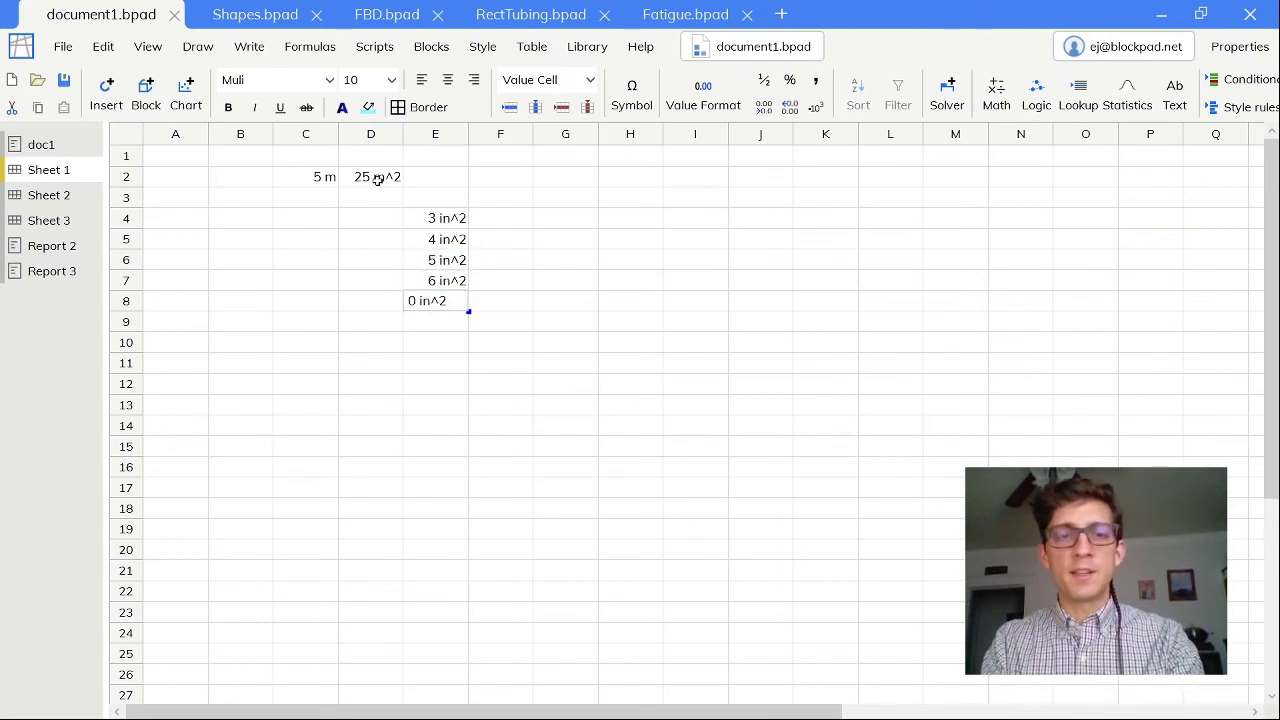
pyautogui.press('Return')
# - Enter the formula E4*4 psi in cell F4, beside the first area value
pyautogui.press('Right')
pyautogui.press('Down')
pyautogui.press('Up')
pyautogui.press('Up')
pyautogui.press('Up')
pyautogui.press('Up')
pyautogui.press('Up')
pyautogui.press('Up')
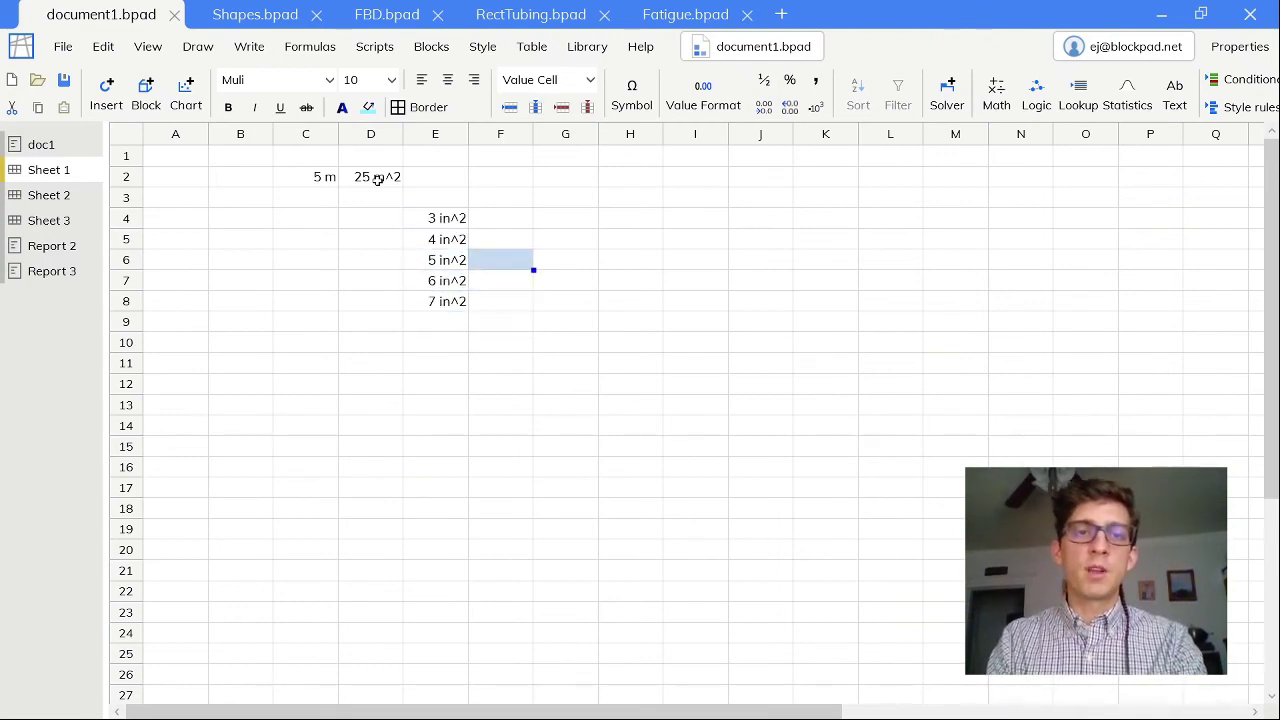
pyautogui.write('=')
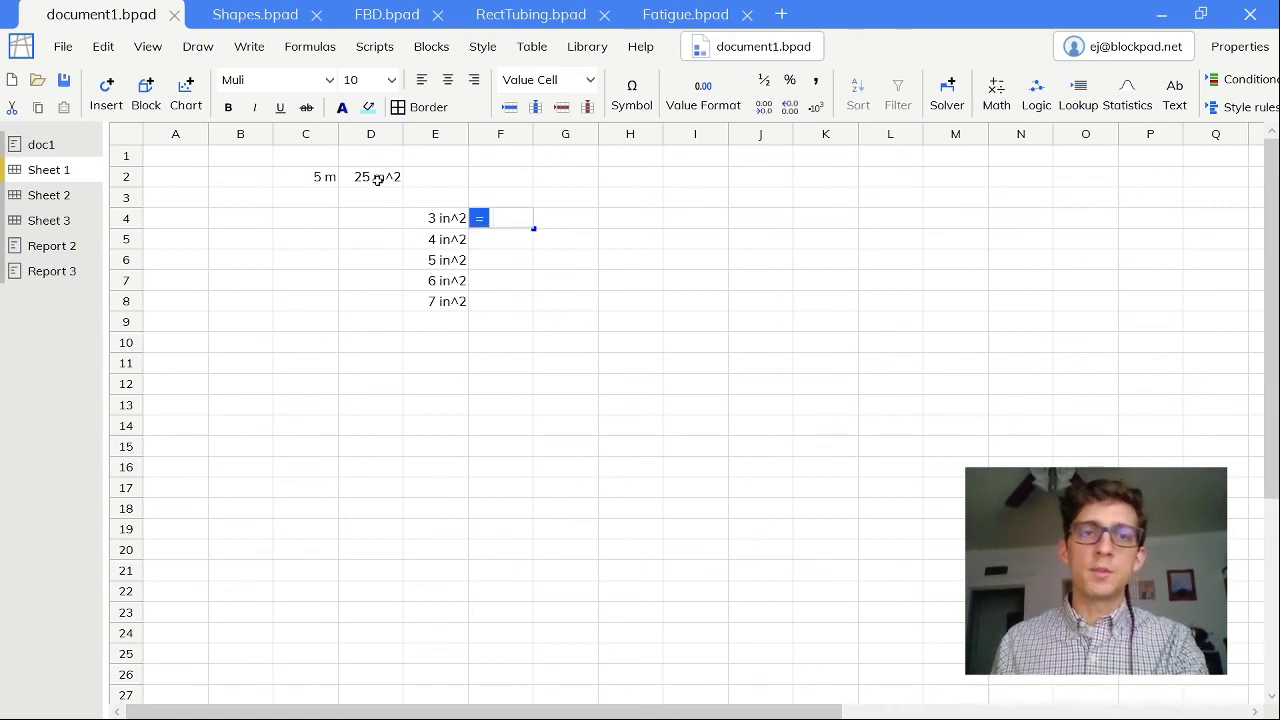
pyautogui.click(423, 219)
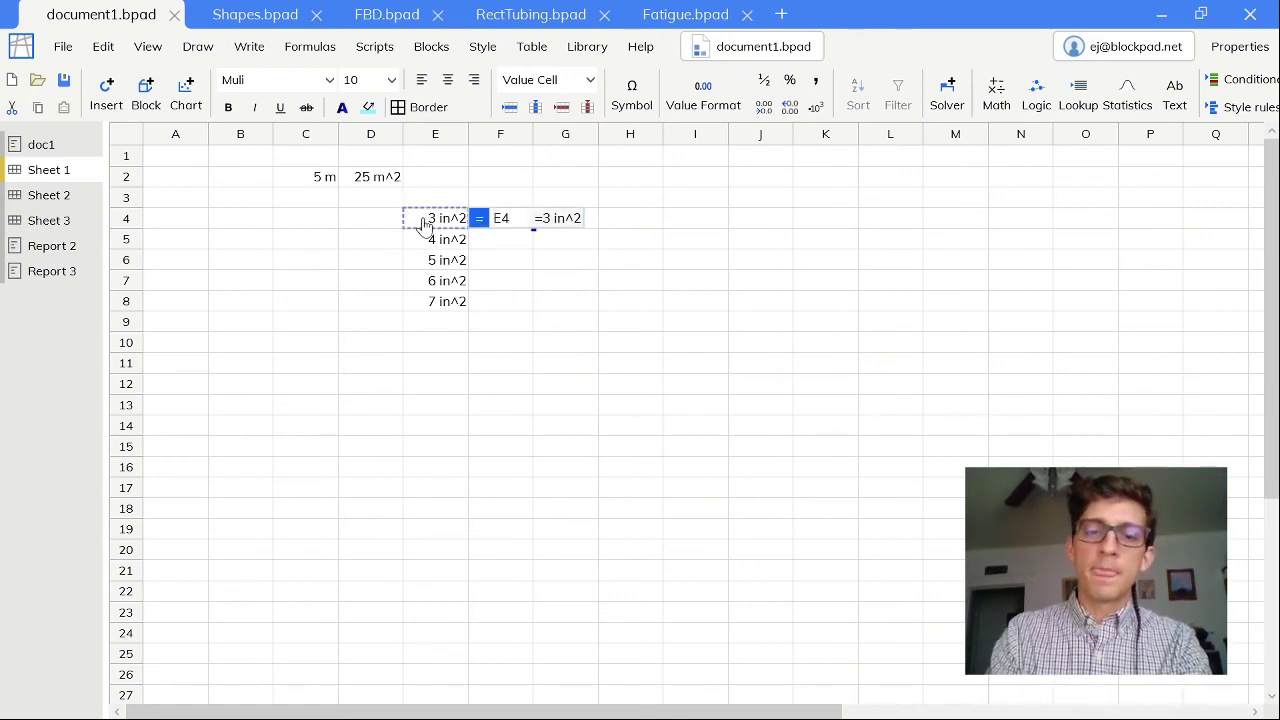
pyautogui.write('*4 psi')
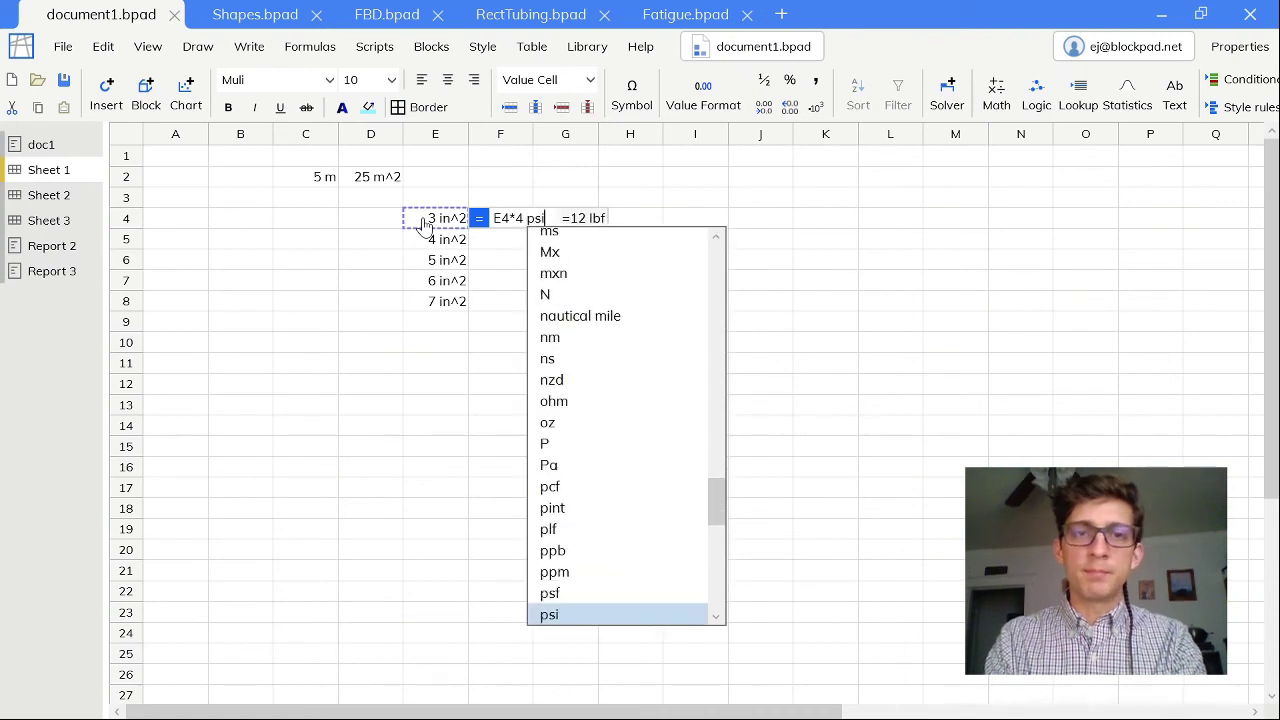
pyautogui.press('Return')
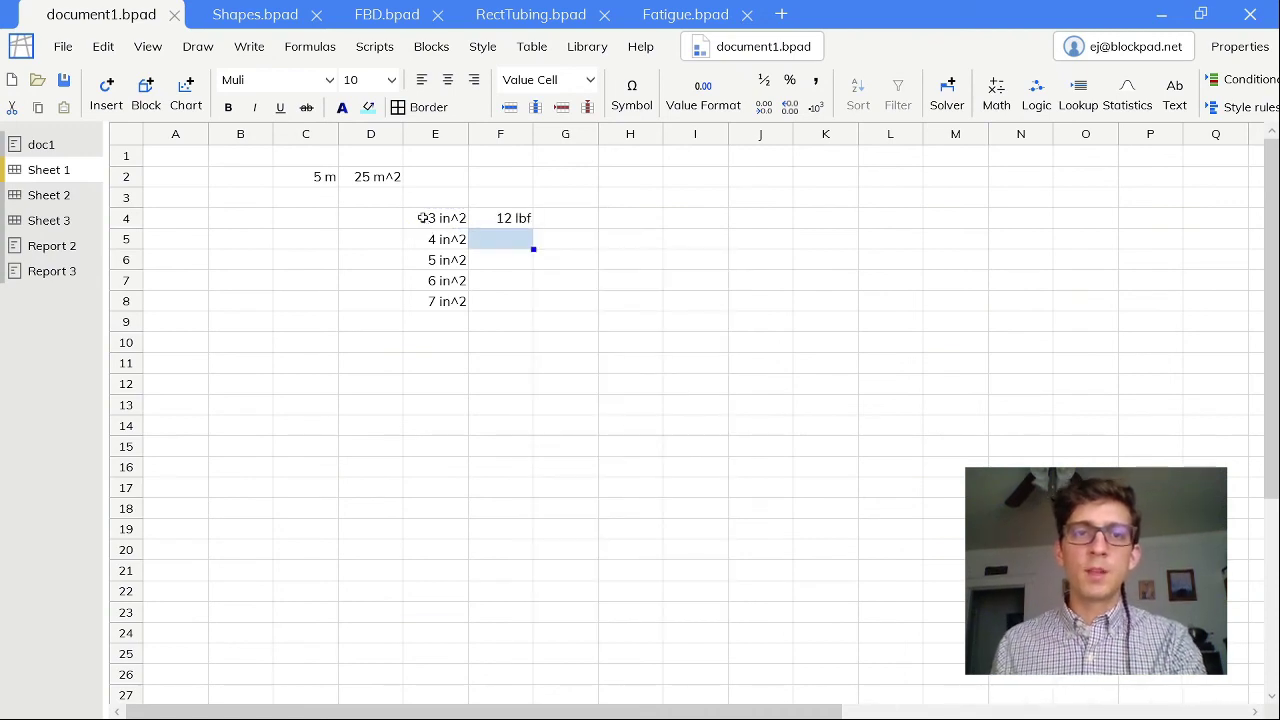
# - Fill the formula in cell F4 down through cell F8
pyautogui.click(508, 216)
pyautogui.moveTo(533, 228); pyautogui.dragTo(527, 302)
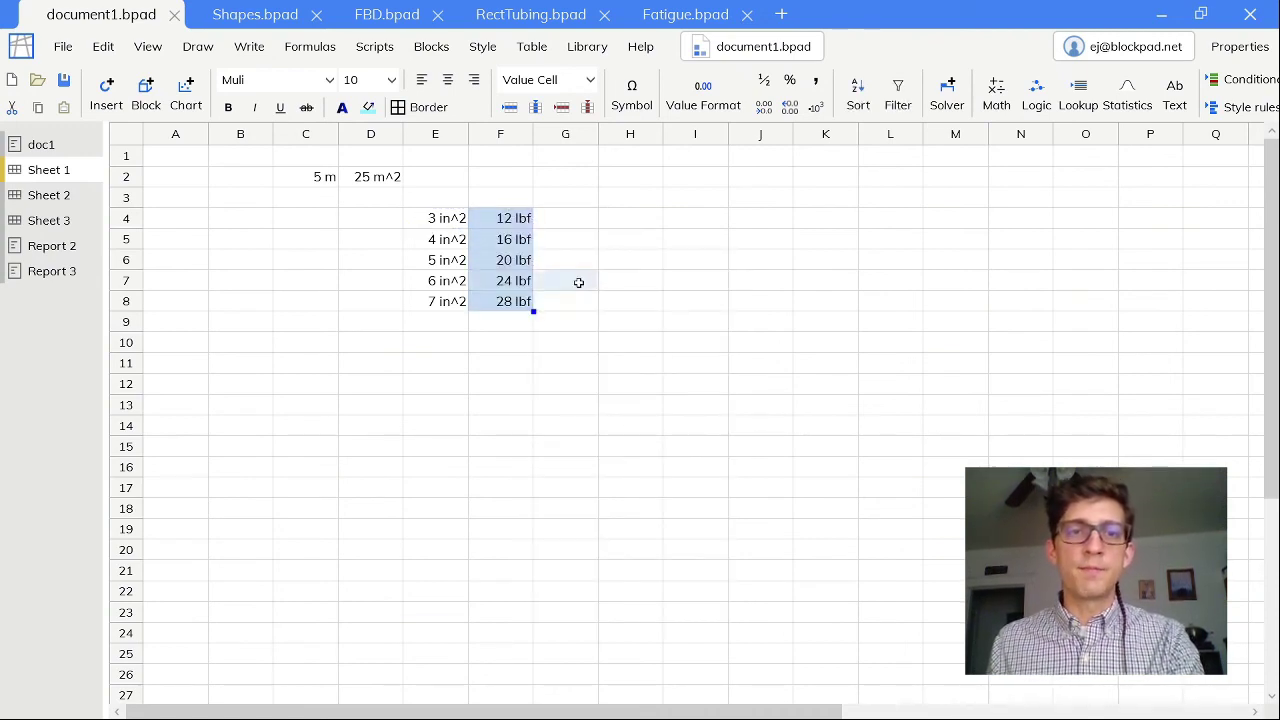
pyautogui.click(584, 280)
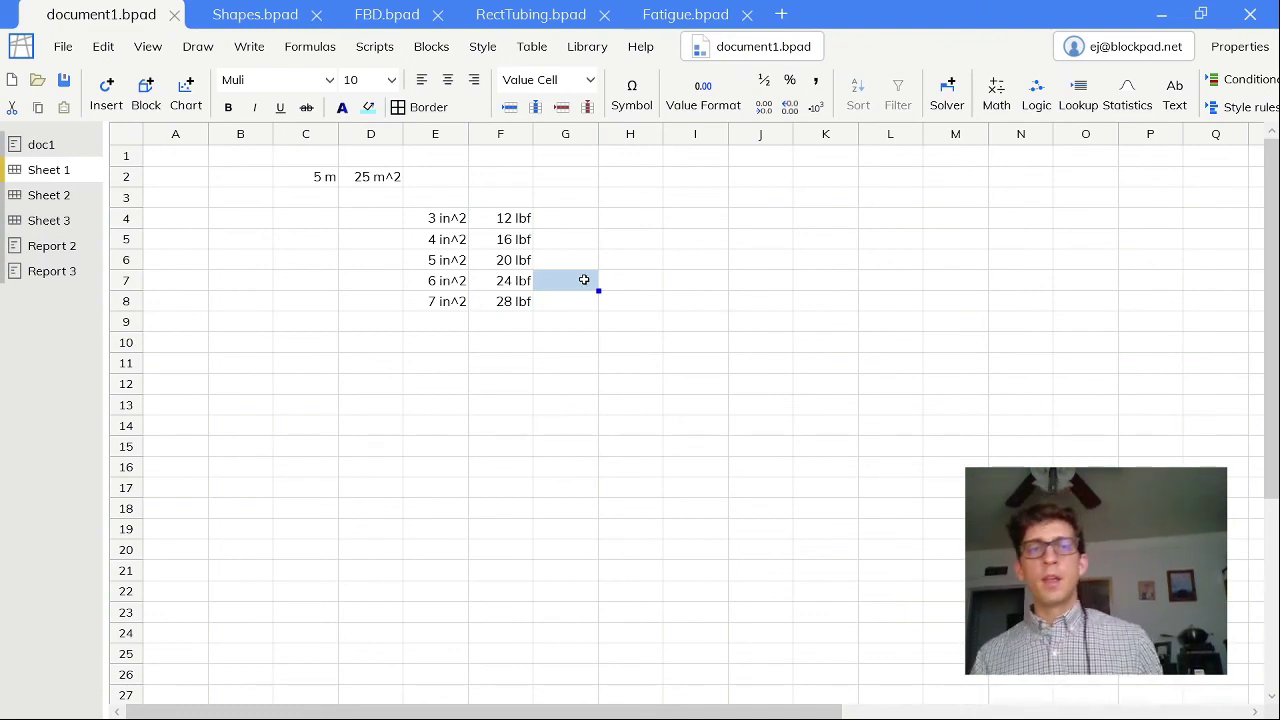
# - Review the doc1.Width reference in cell C2 again
pyautogui.click(326, 177)
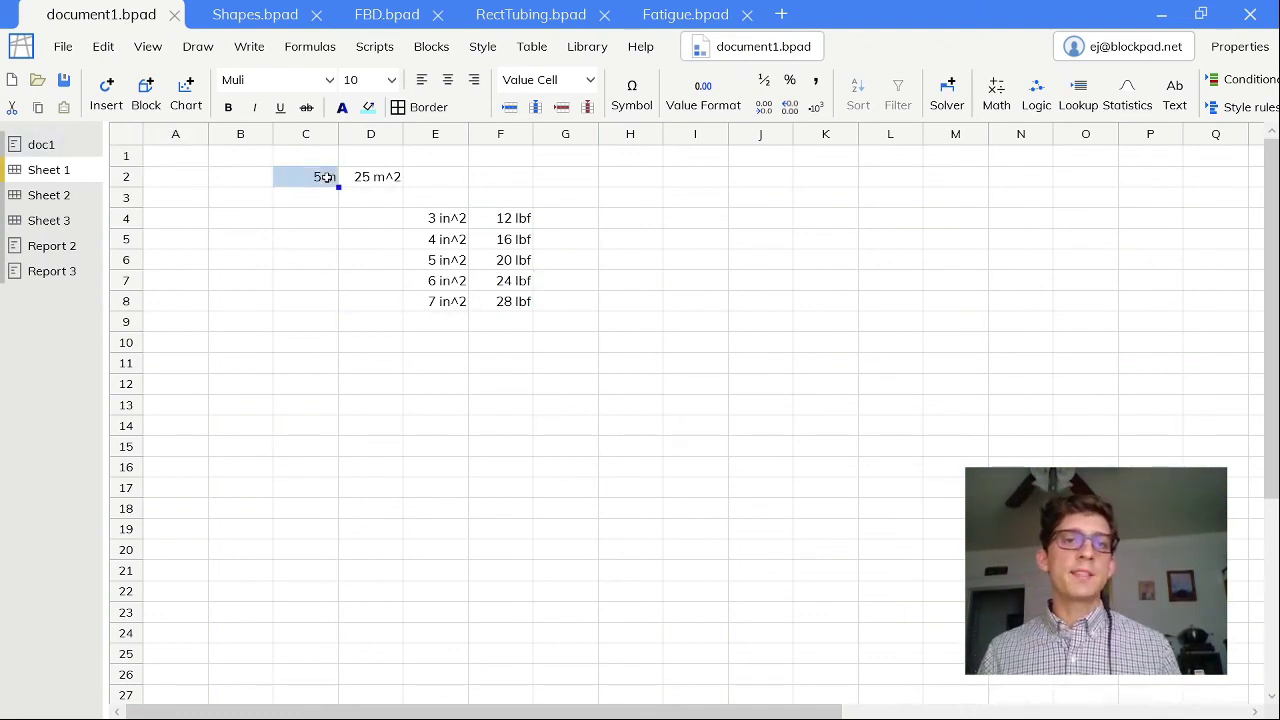
pyautogui.doubleClick(326, 177)
pyautogui.press('End')
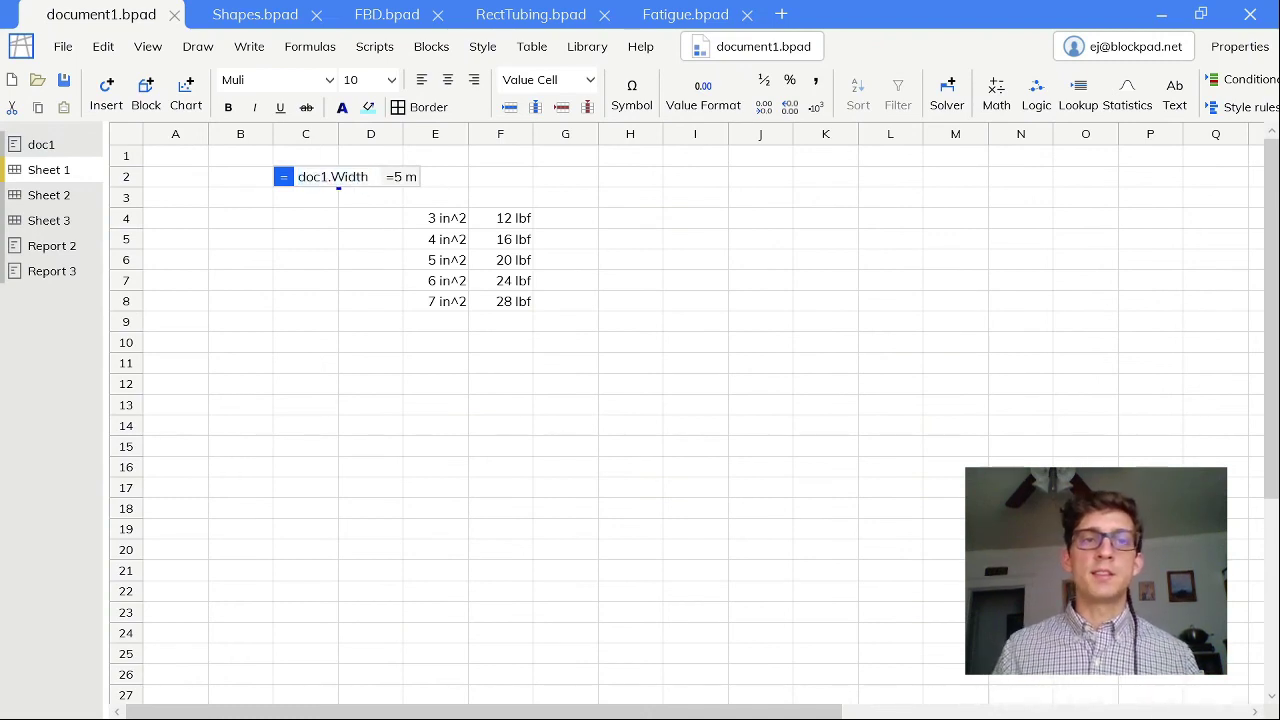
pyautogui.press('Return')
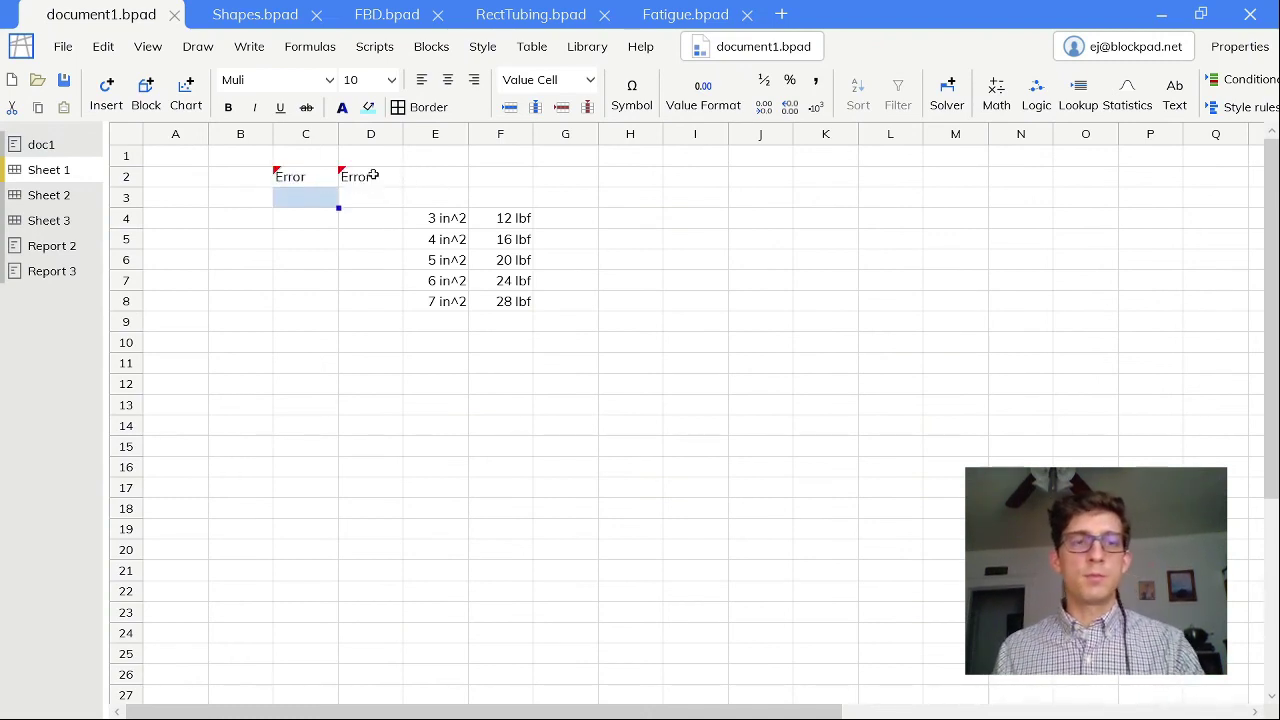
# - Insert an equation in doc1, a few lines below the last table, that references cells F4:F8 of Sheet 1
pyautogui.click(41, 145)
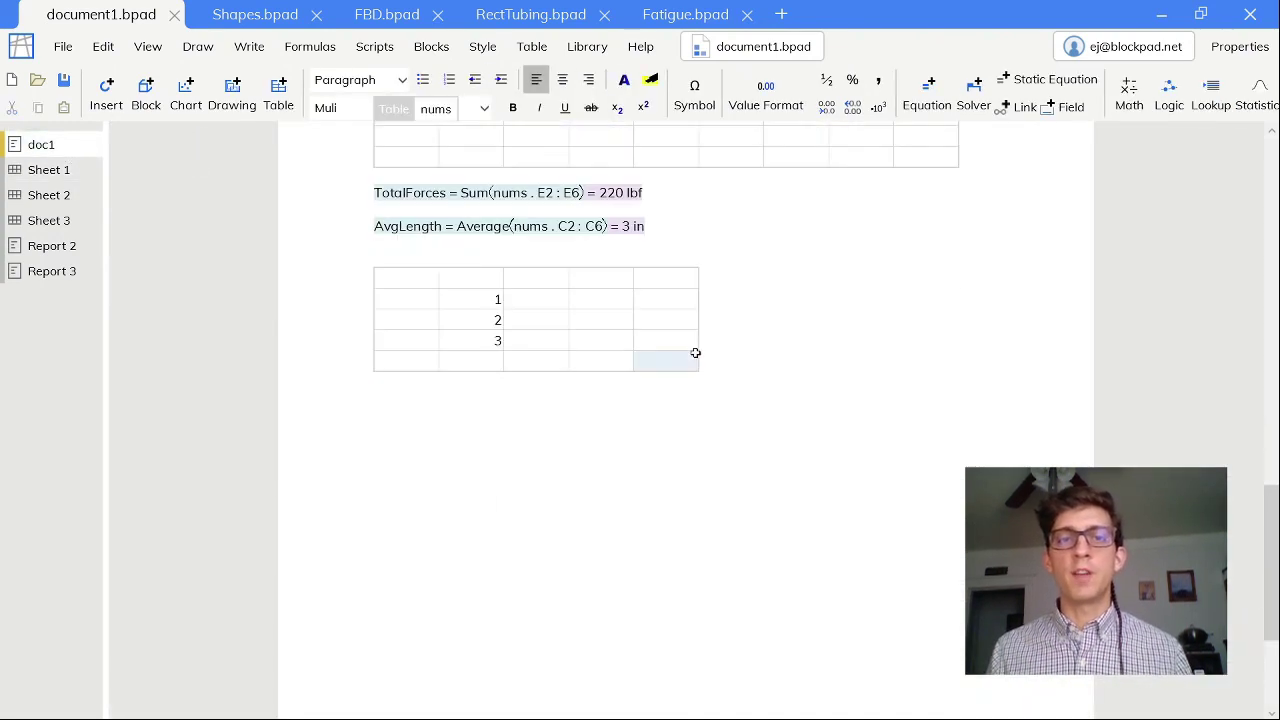
pyautogui.click(717, 400)
pyautogui.scroll(-3, 717, 400)
pyautogui.press('Return')
pyautogui.press('Return')
pyautogui.press('Return')
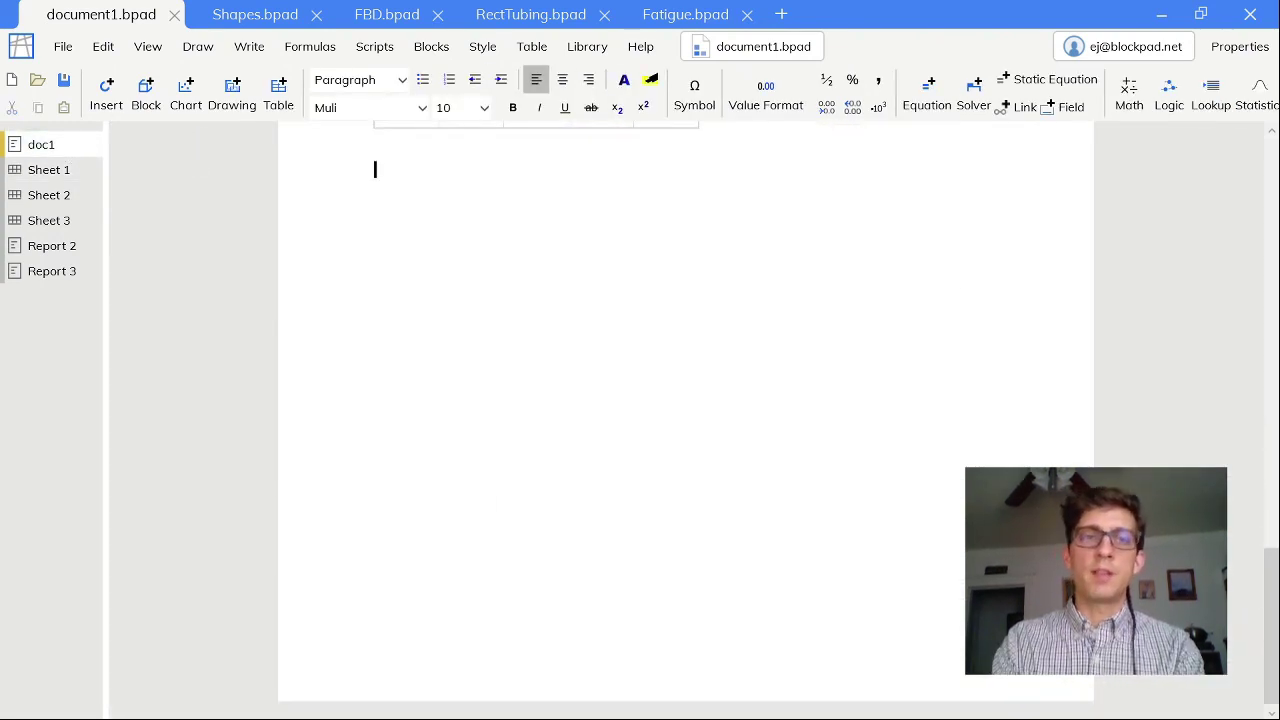
pyautogui.write('=')
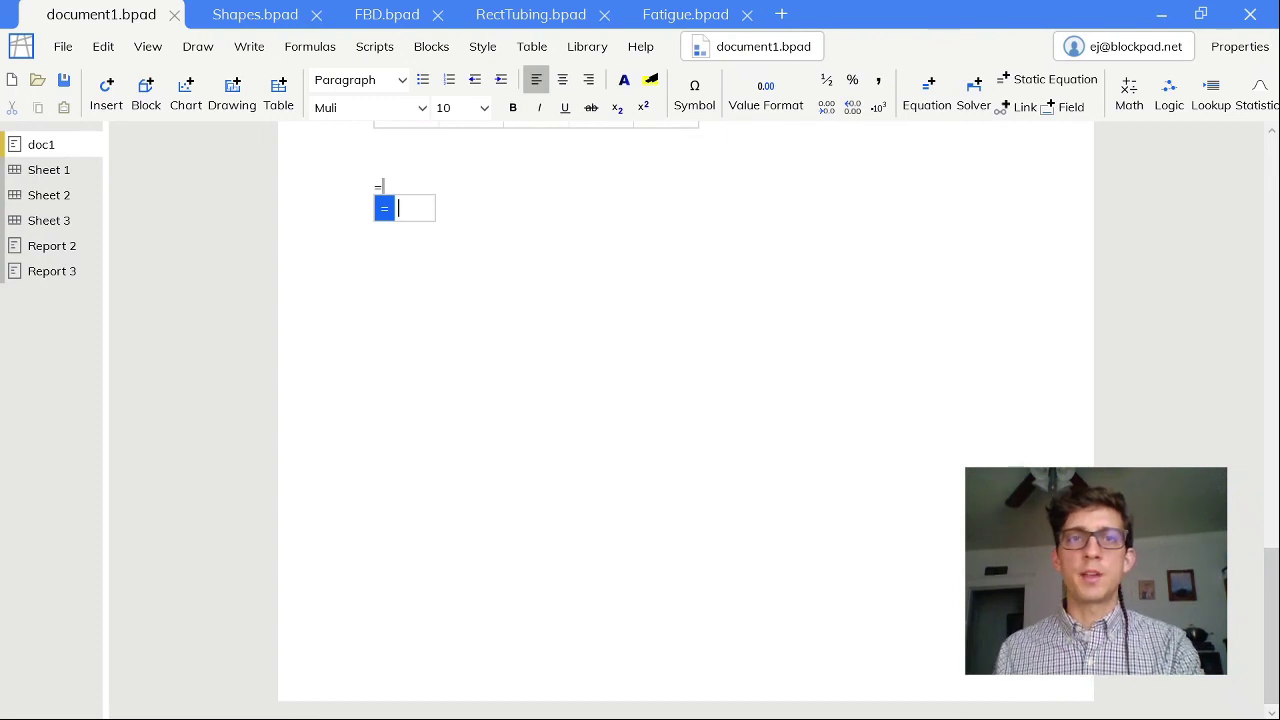
pyautogui.click(52, 172)
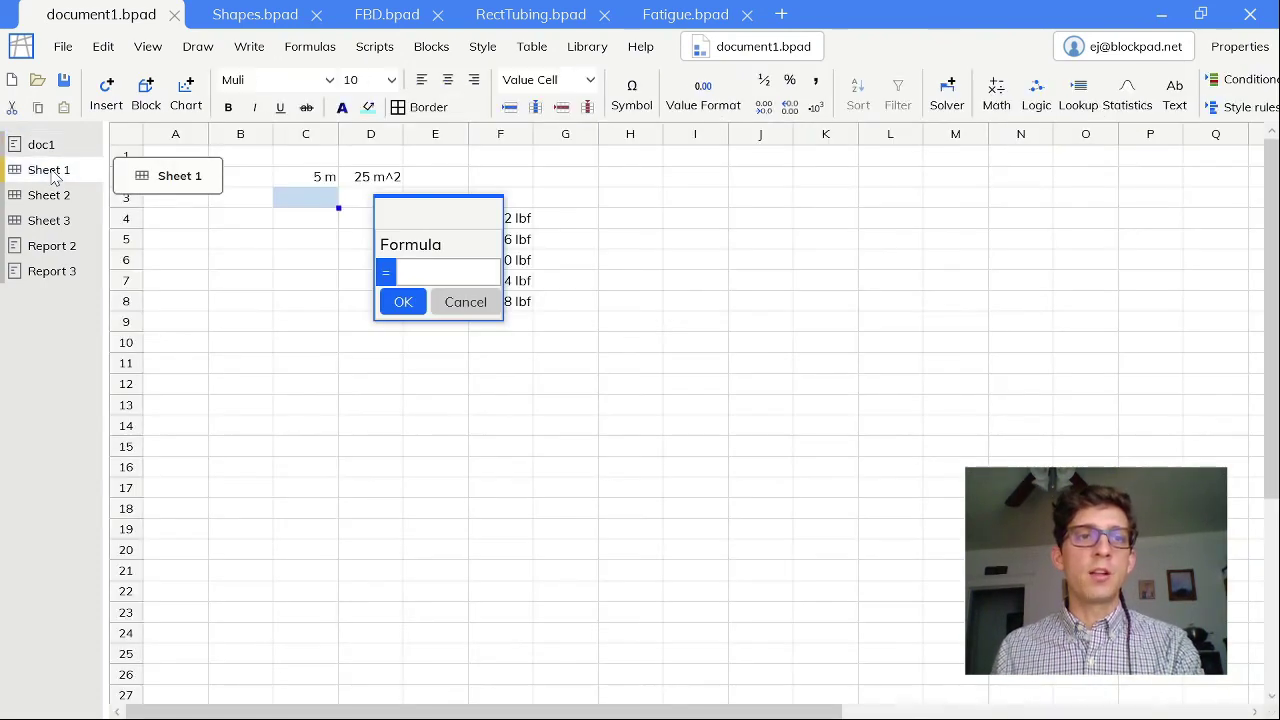
pyautogui.moveTo(426, 226); pyautogui.dragTo(240, 224)
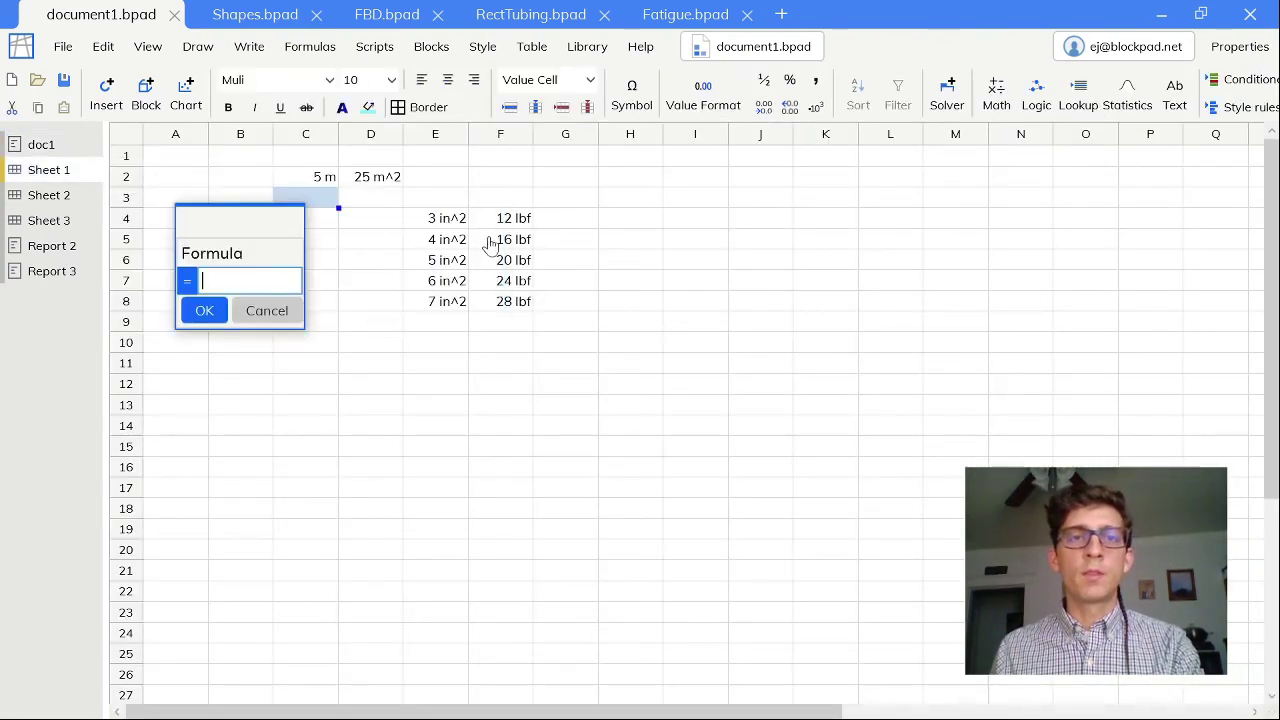
pyautogui.moveTo(516, 222); pyautogui.dragTo(519, 304)
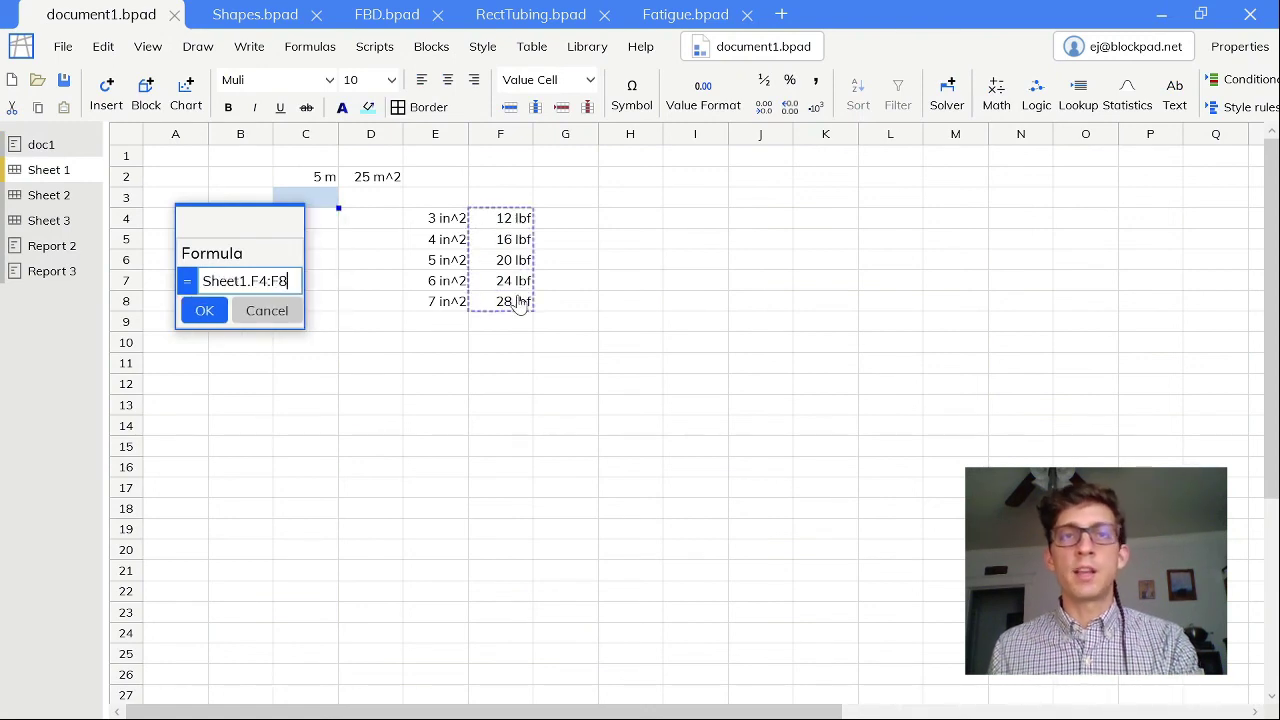
pyautogui.click(203, 313)
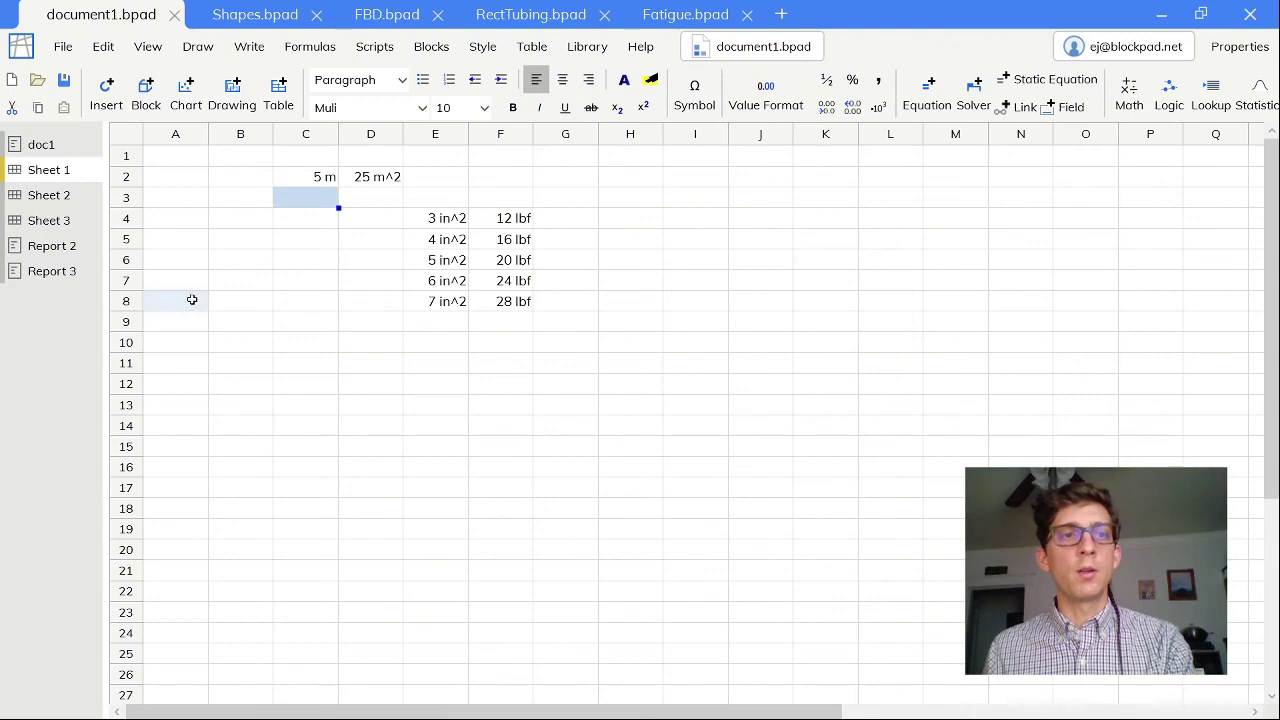
pyautogui.click(66, 152)
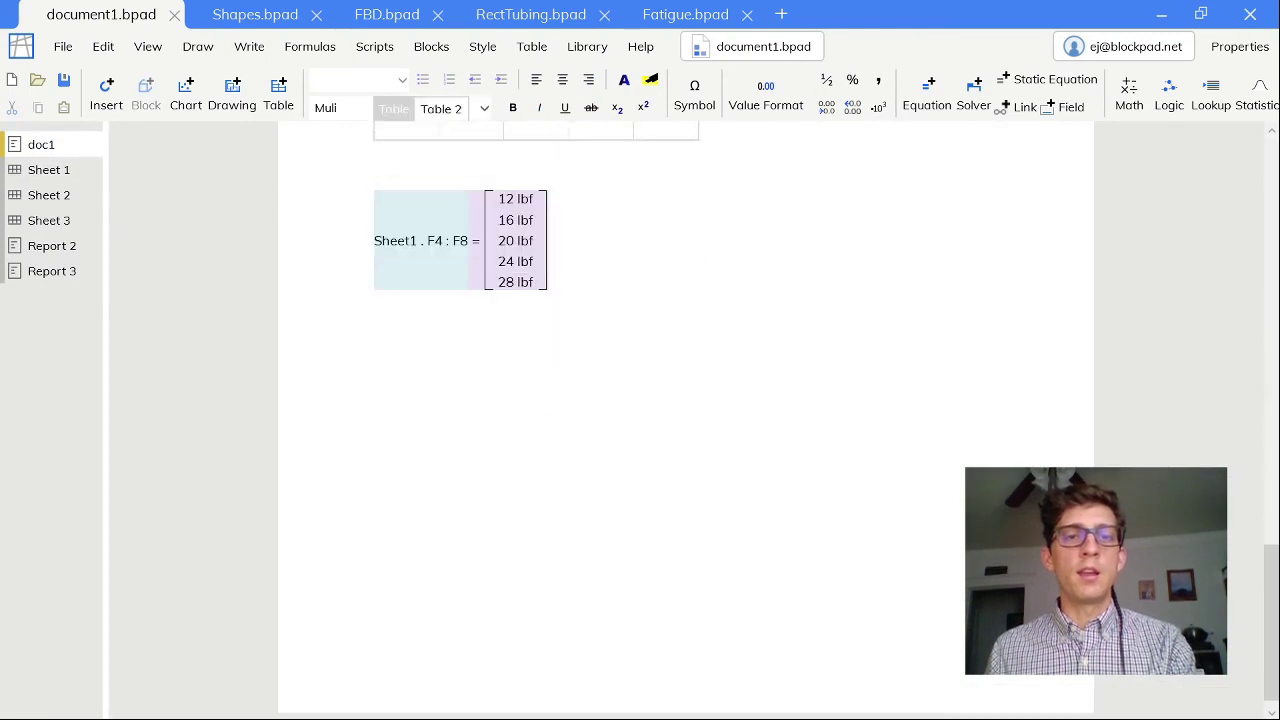
# - Wrap the Sheet1.F4:F8 reference in a Sum function and start a new line below the equation
pyautogui.doubleClick(510, 350)
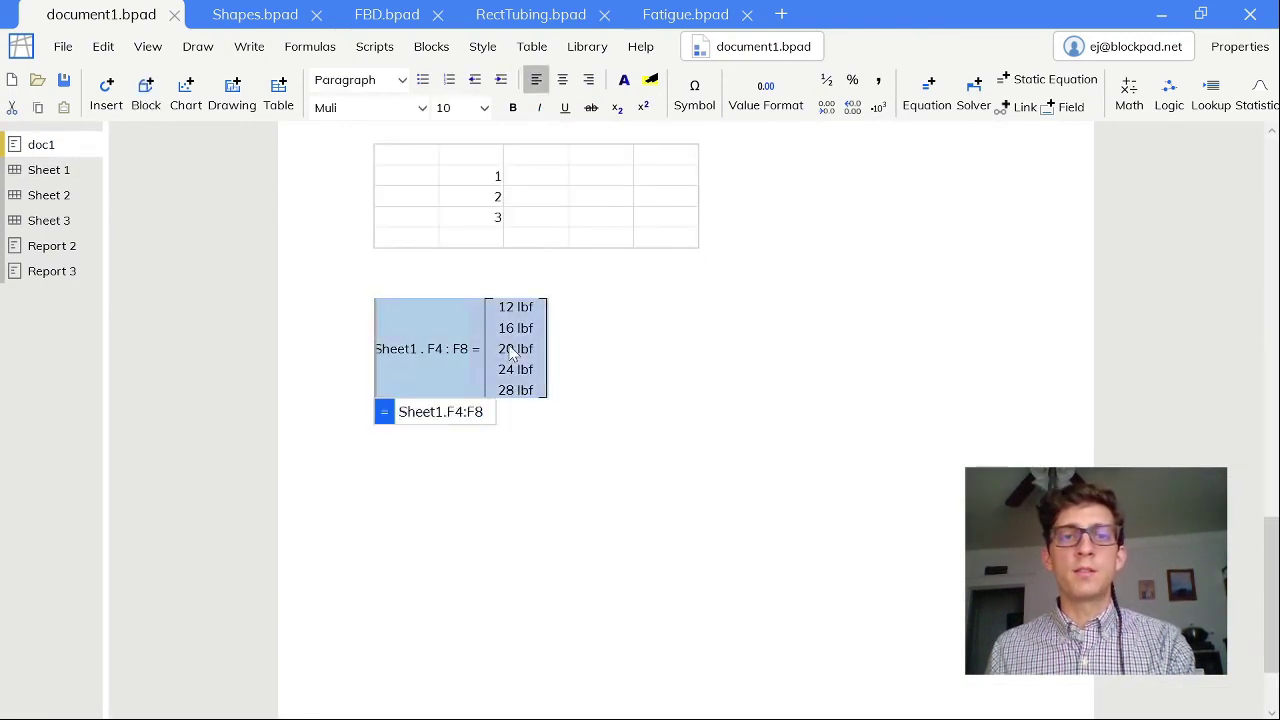
pyautogui.click(405, 412)
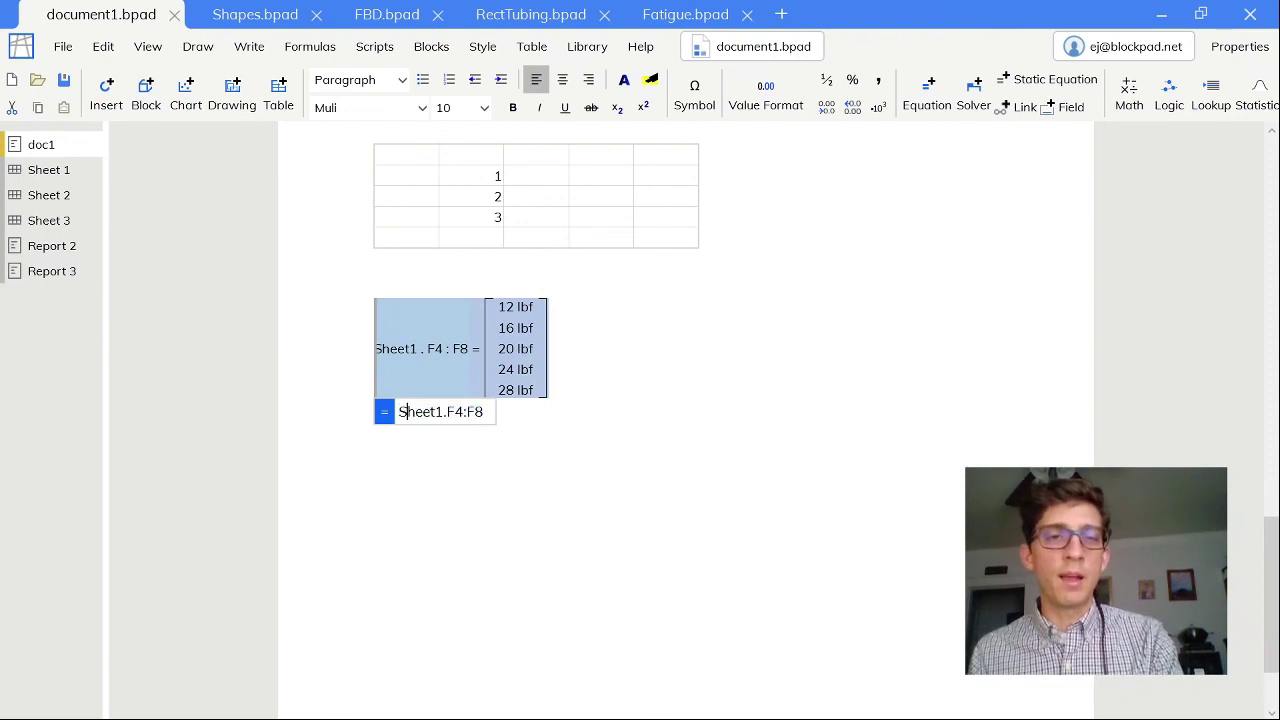
pyautogui.write('um(')
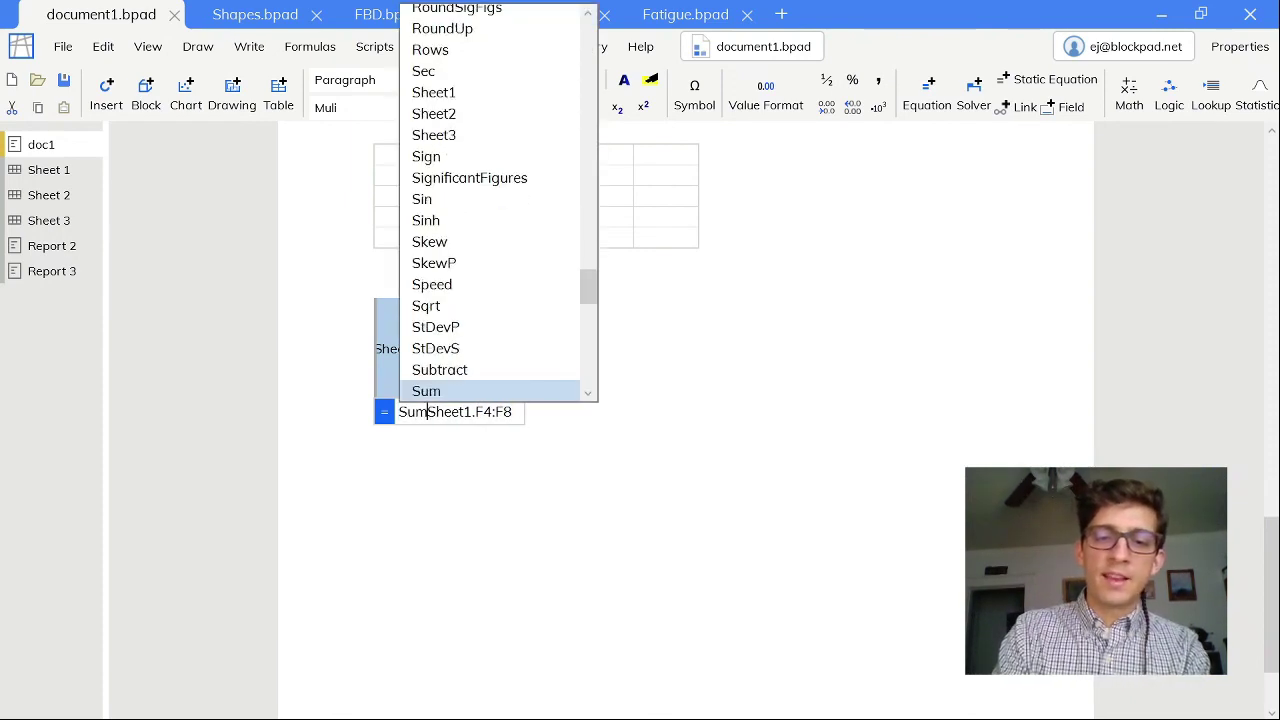
pyautogui.press('Right')
pyautogui.press('Right')
pyautogui.press('Right')
pyautogui.press('Right')
pyautogui.press('Right')
pyautogui.press('Right')
pyautogui.press('Right')
pyautogui.press('Right')
pyautogui.press('Right')
pyautogui.press('End')
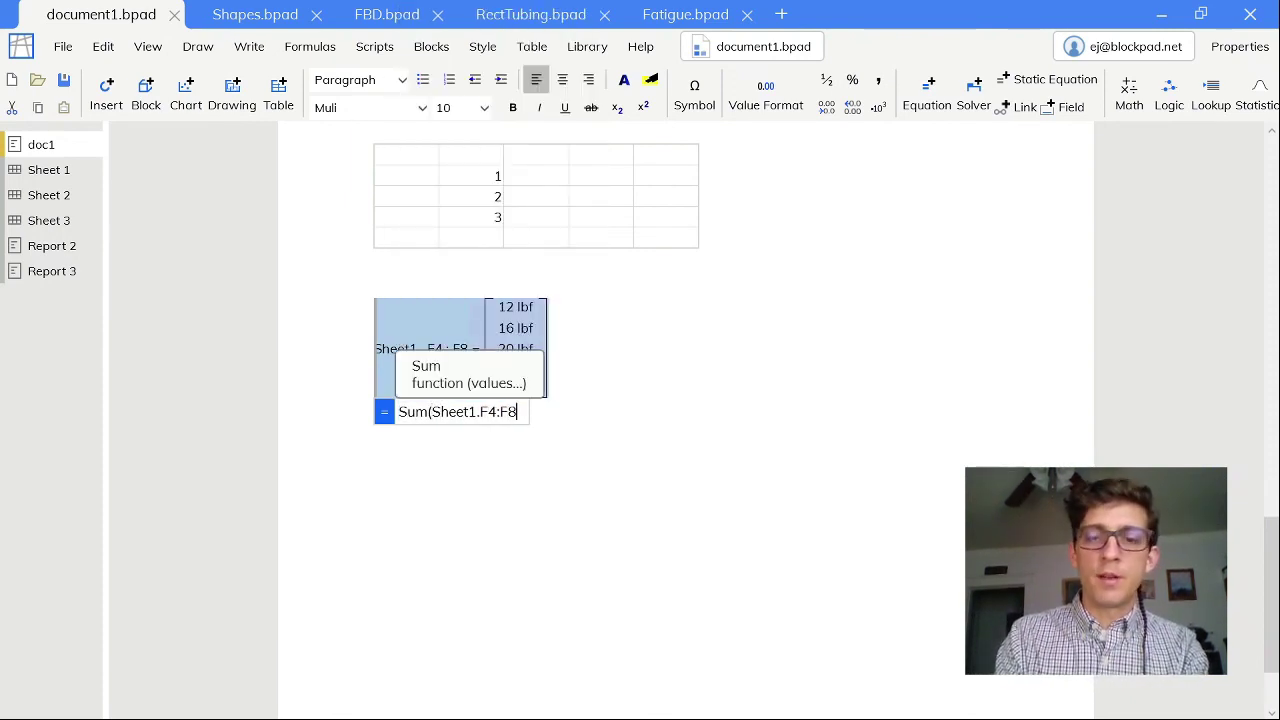
pyautogui.write(')')
pyautogui.press('Return')
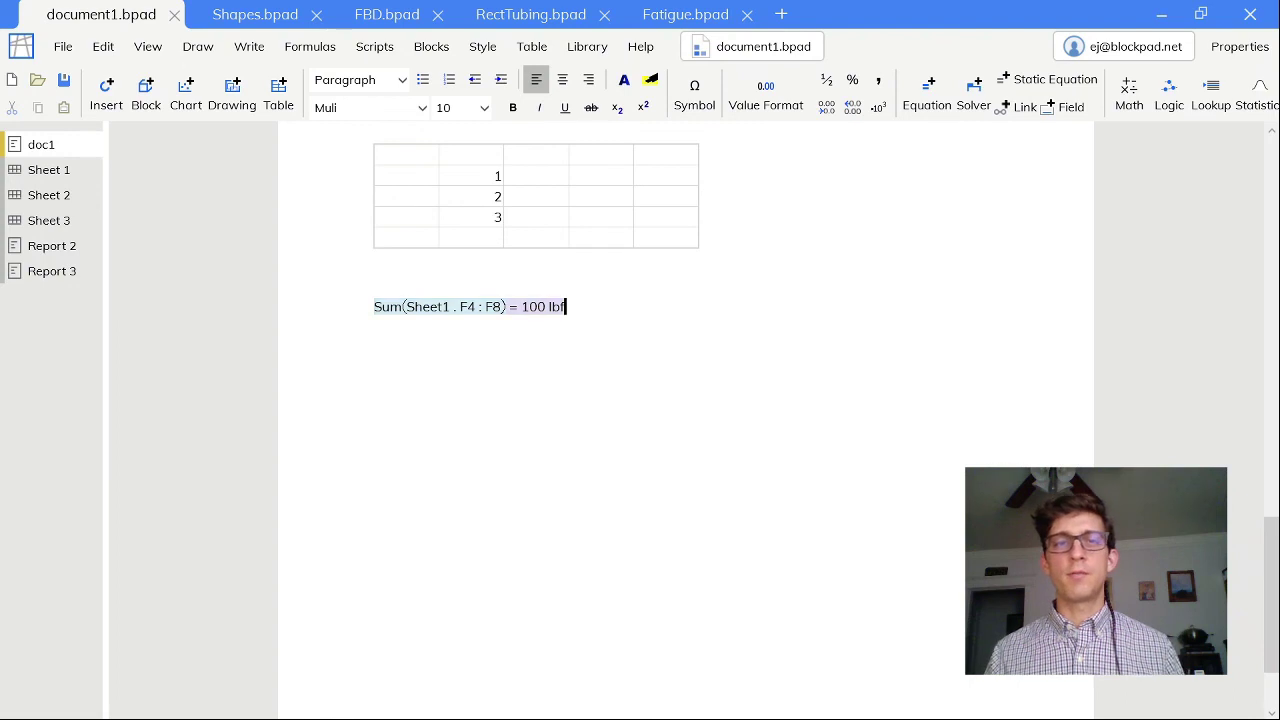
pyautogui.press('Return')
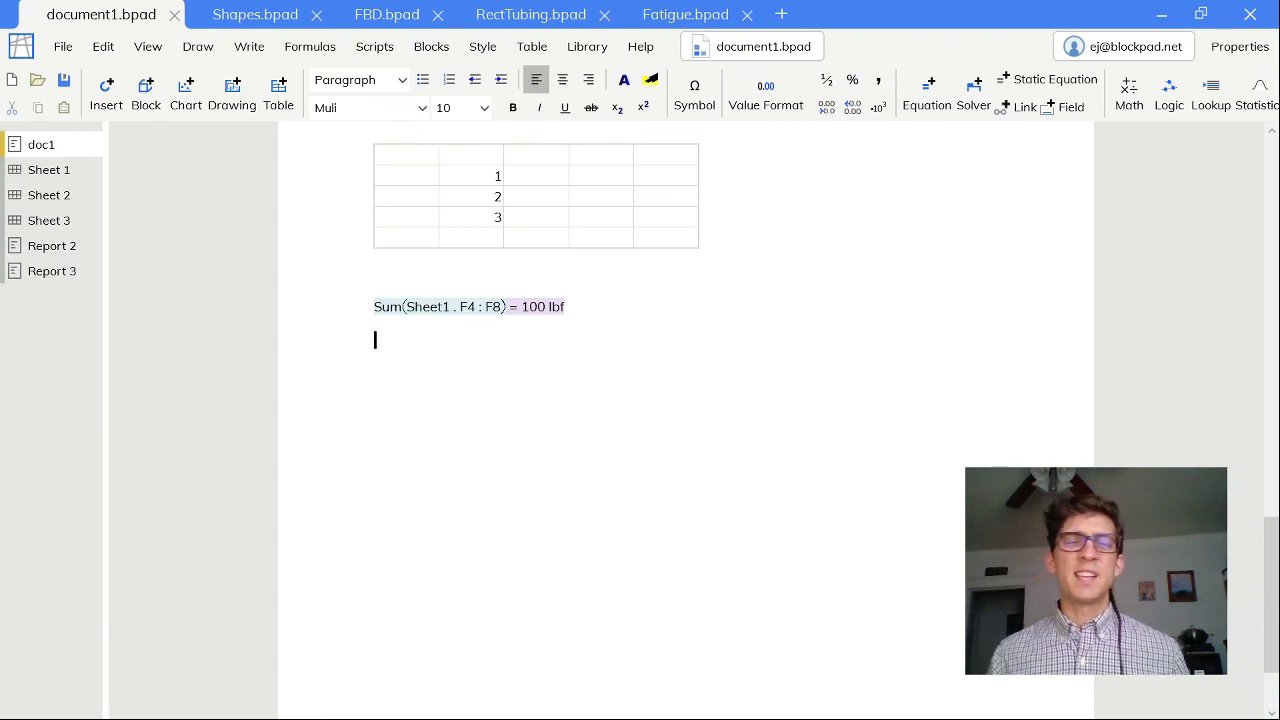
# - Switch to Fatigue.bpad and examine its inputs, surface finish lookups and conditional factor equations from the report's beginning
pyautogui.click(677, 25)
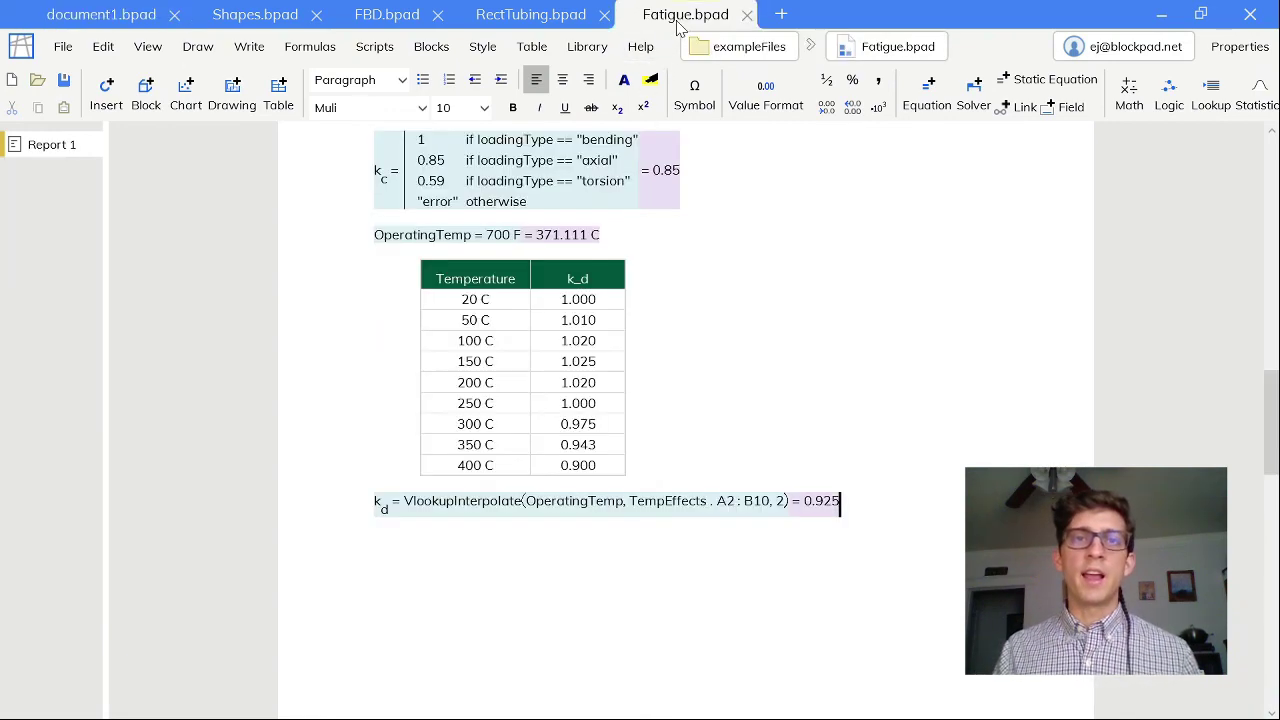
pyautogui.scroll(5, 686, 400)
pyautogui.scroll(5, 686, 400)
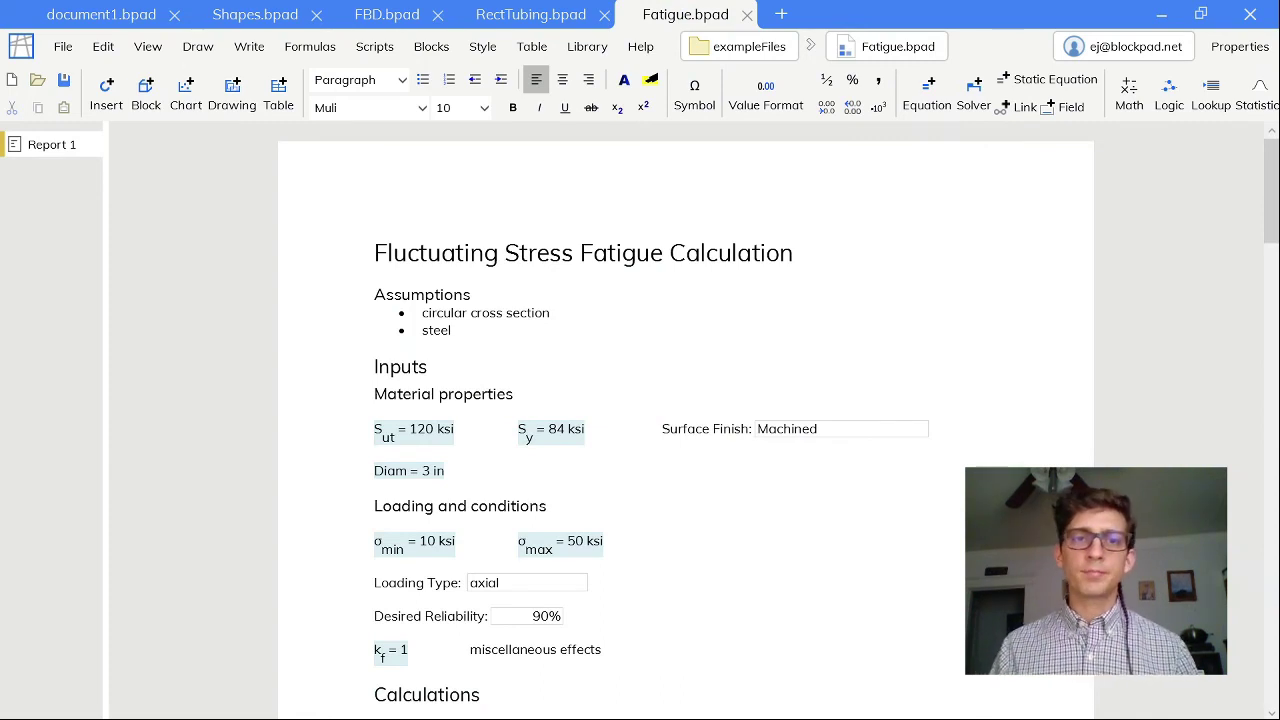
pyautogui.scroll(-3, 686, 400)
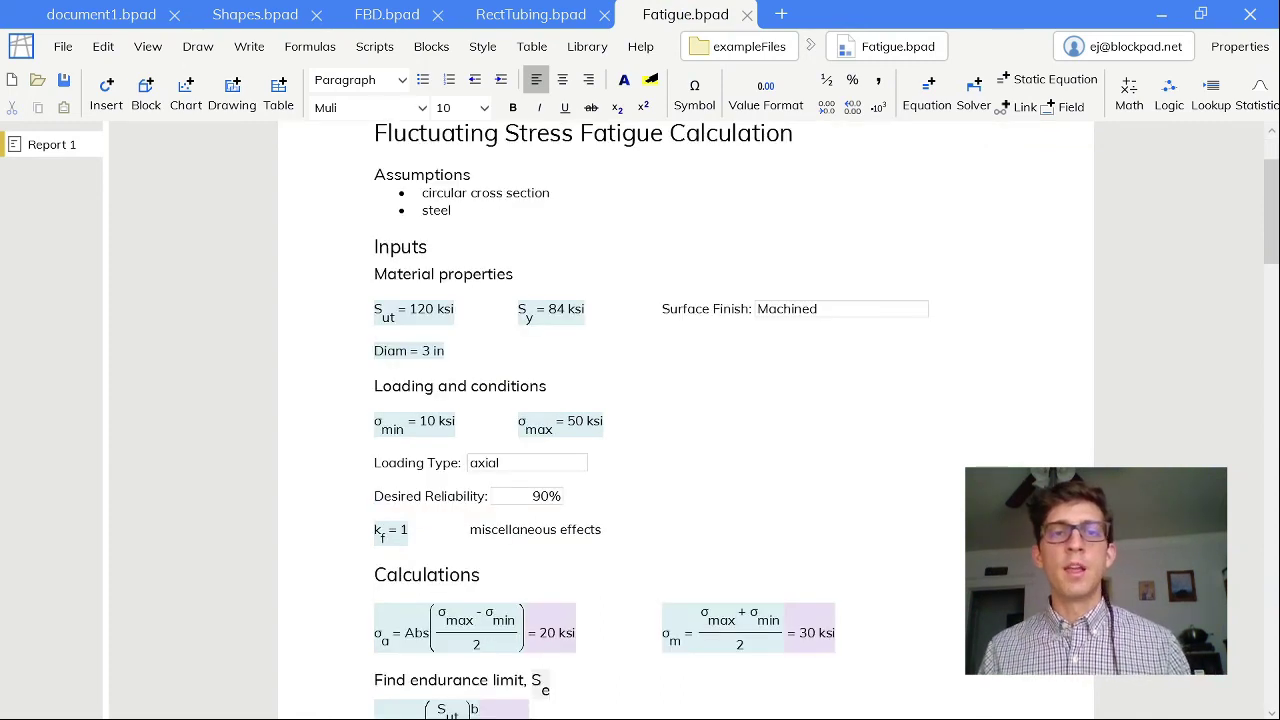
pyautogui.scroll(-3, 686, 400)
pyautogui.scroll(-6, 686, 400)
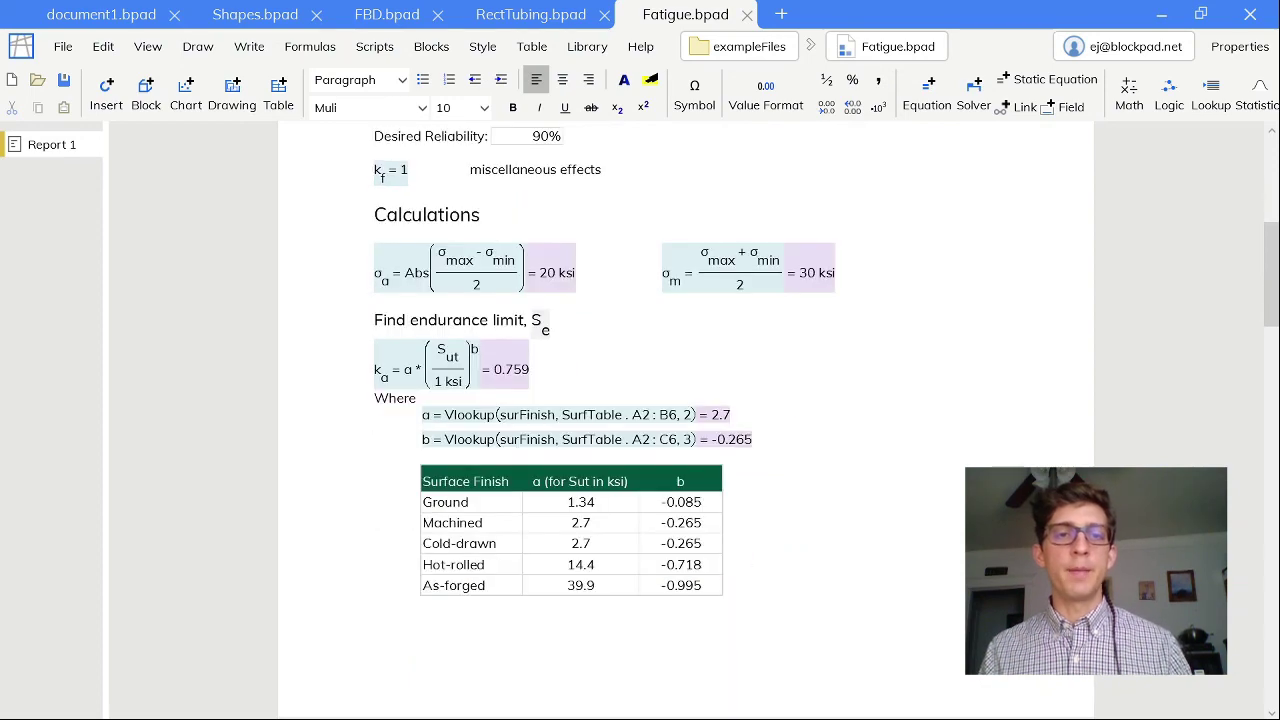
pyautogui.scroll(-3, 686, 400)
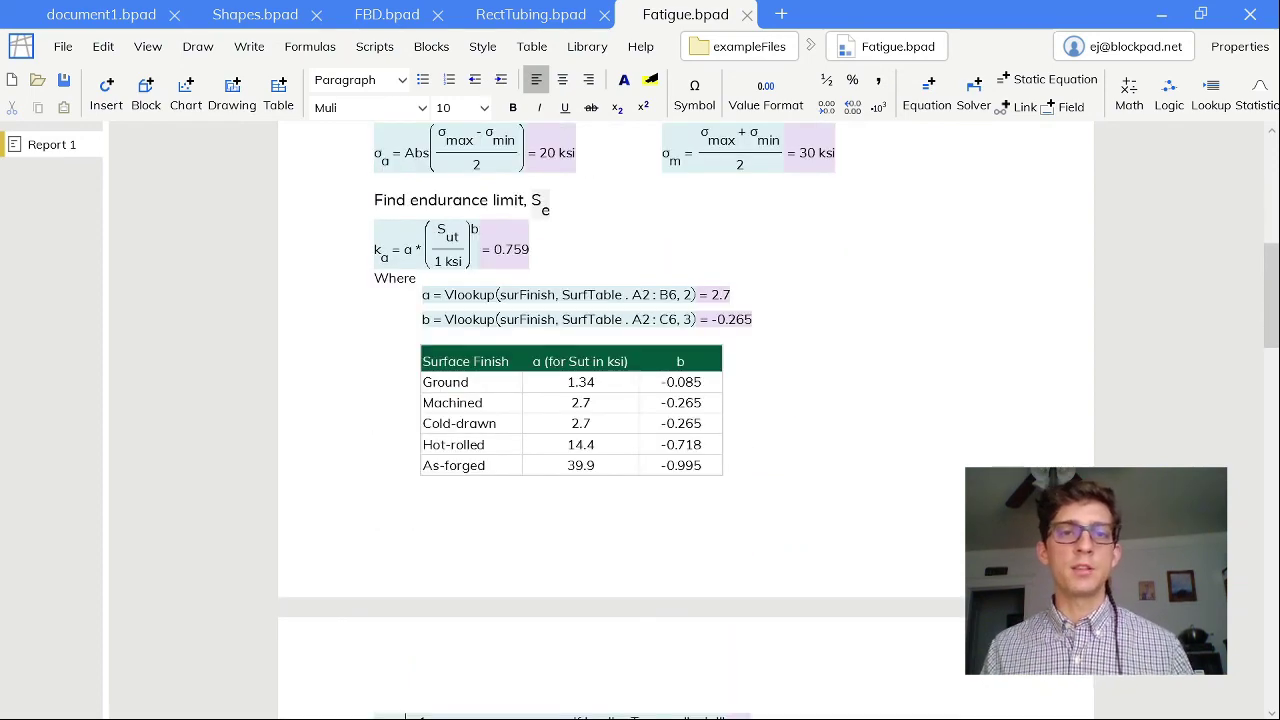
pyautogui.scroll(-12, 690, 345)
pyautogui.scroll(-6, 688, 347)
pyautogui.scroll(6, 690, 345)
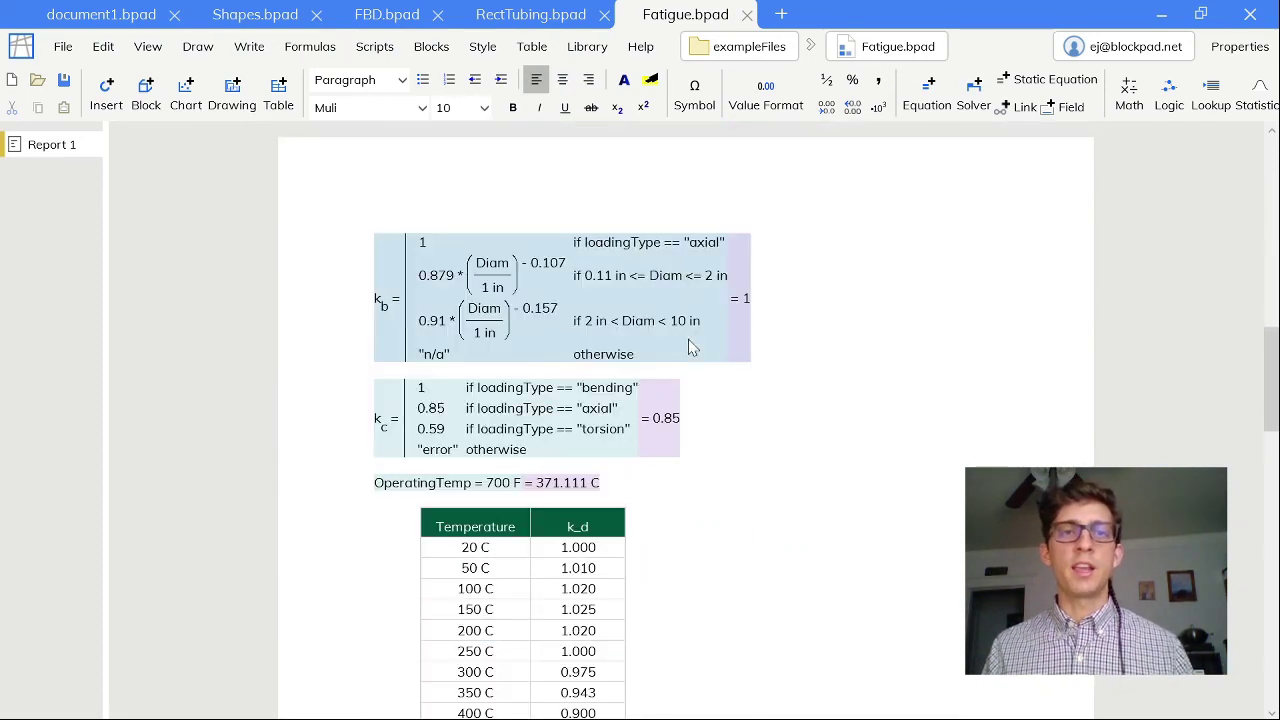
# - Inspect the nested If formula behind the k_c loading factor without changing it
pyautogui.click(528, 405)
pyautogui.click(528, 405)
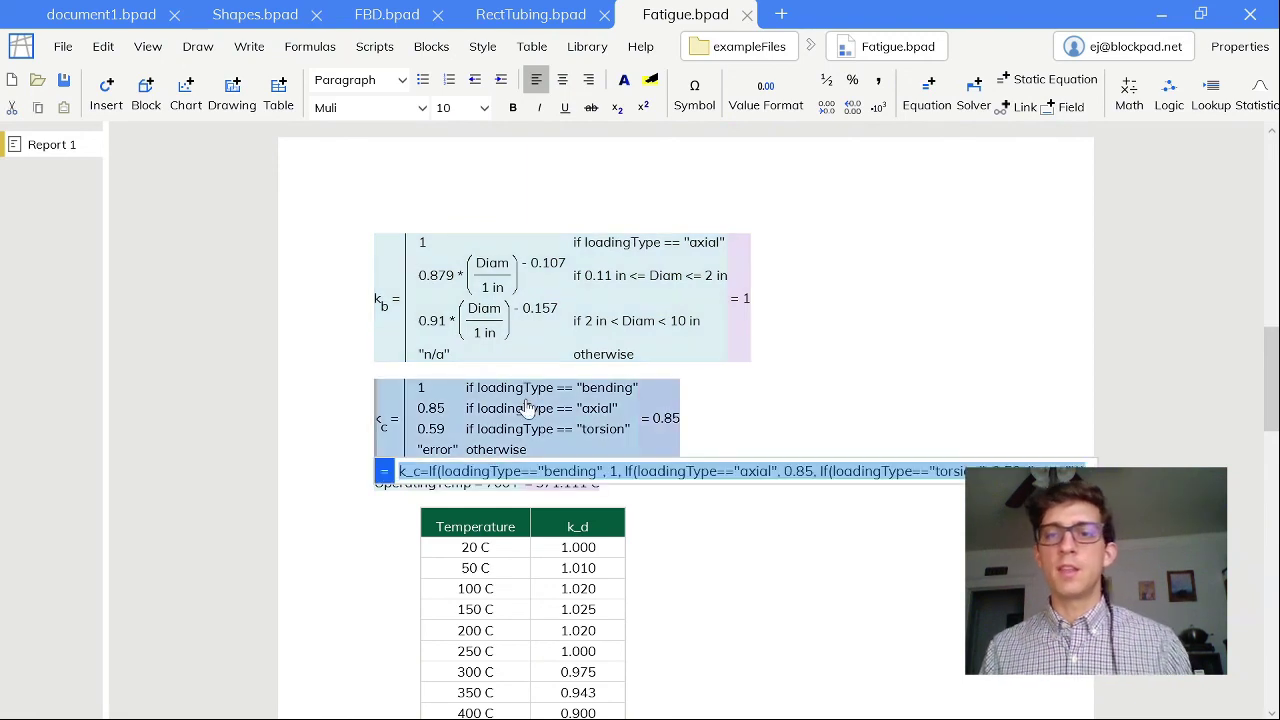
pyautogui.press('Escape')
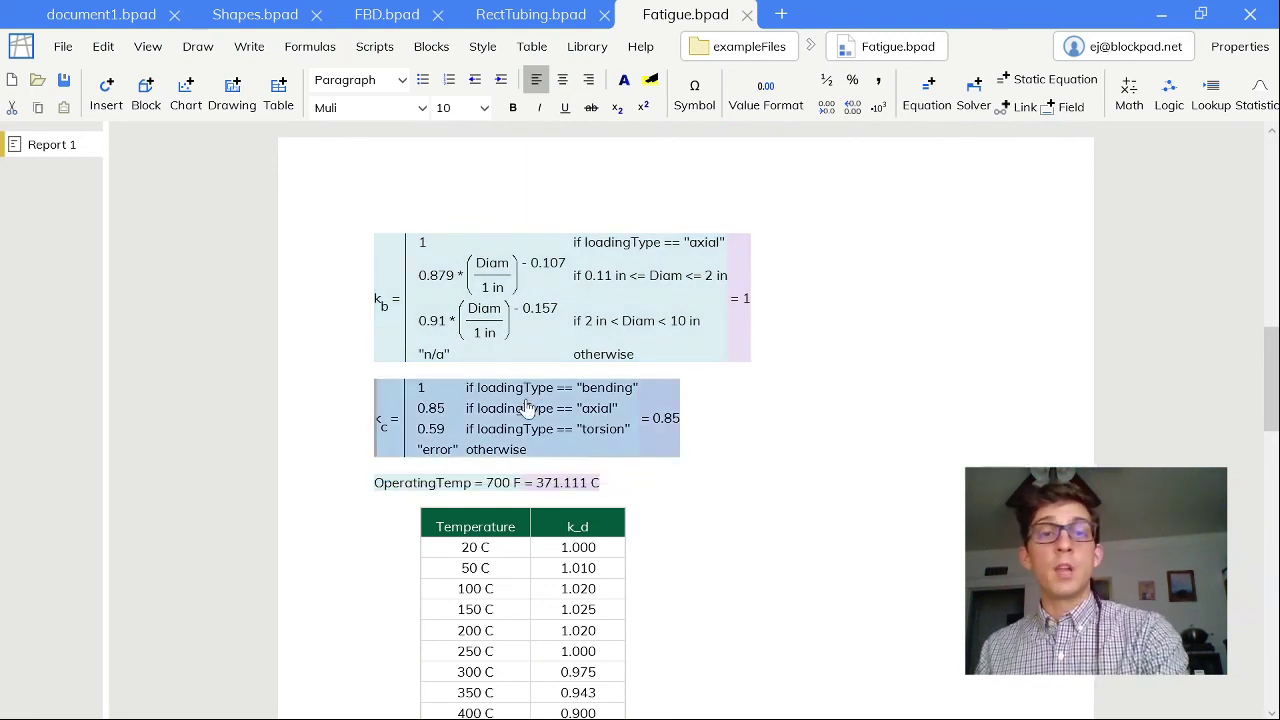
pyautogui.press('Right')
pyautogui.press('Right')
# - Review the rest of the fatigue report, from the k_d temperature lookup through the endurance limit and Gerber failure criteria
pyautogui.scroll(-6, 527, 408)
pyautogui.scroll(-10, 695, 345)
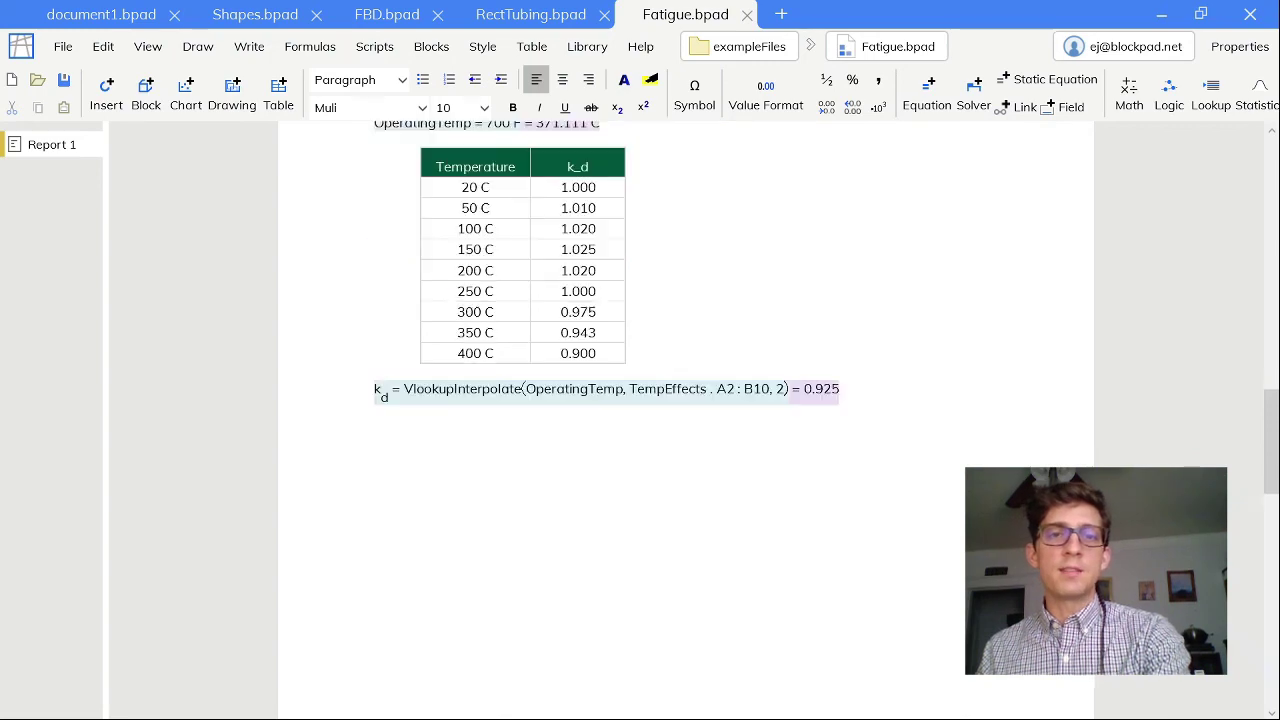
pyautogui.click(695, 345)
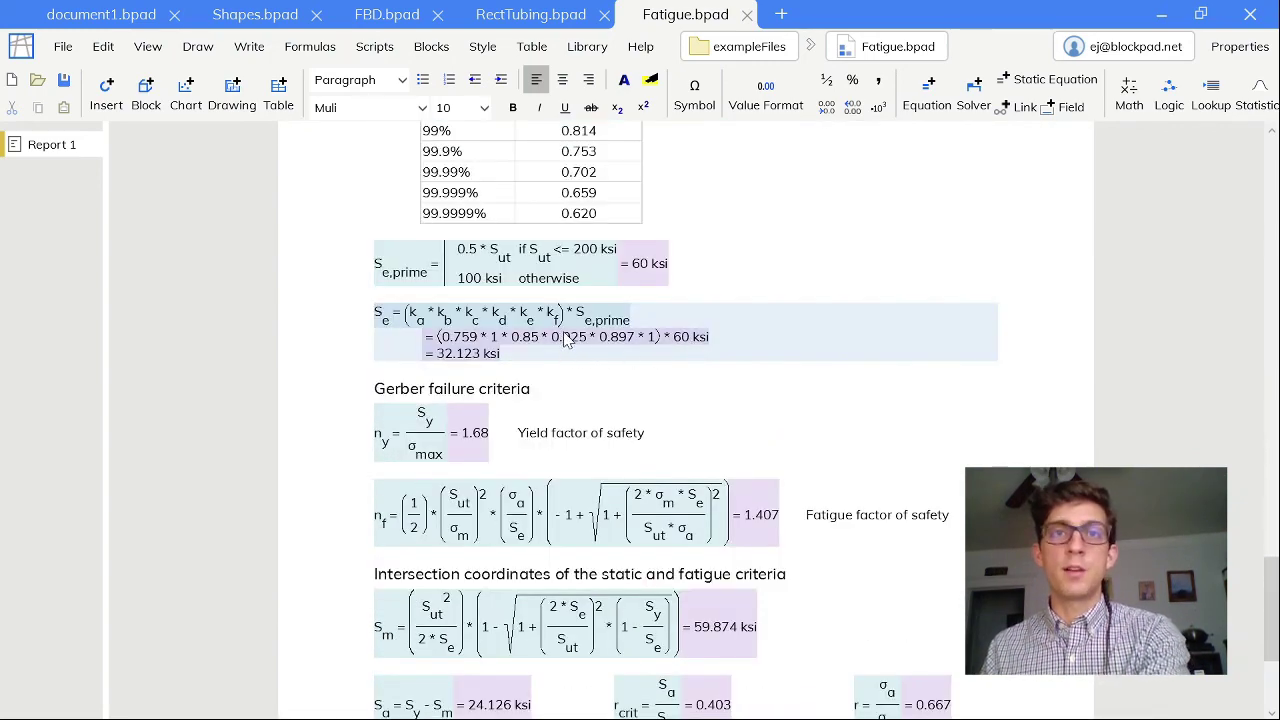
pyautogui.scroll(-3, 565, 340)
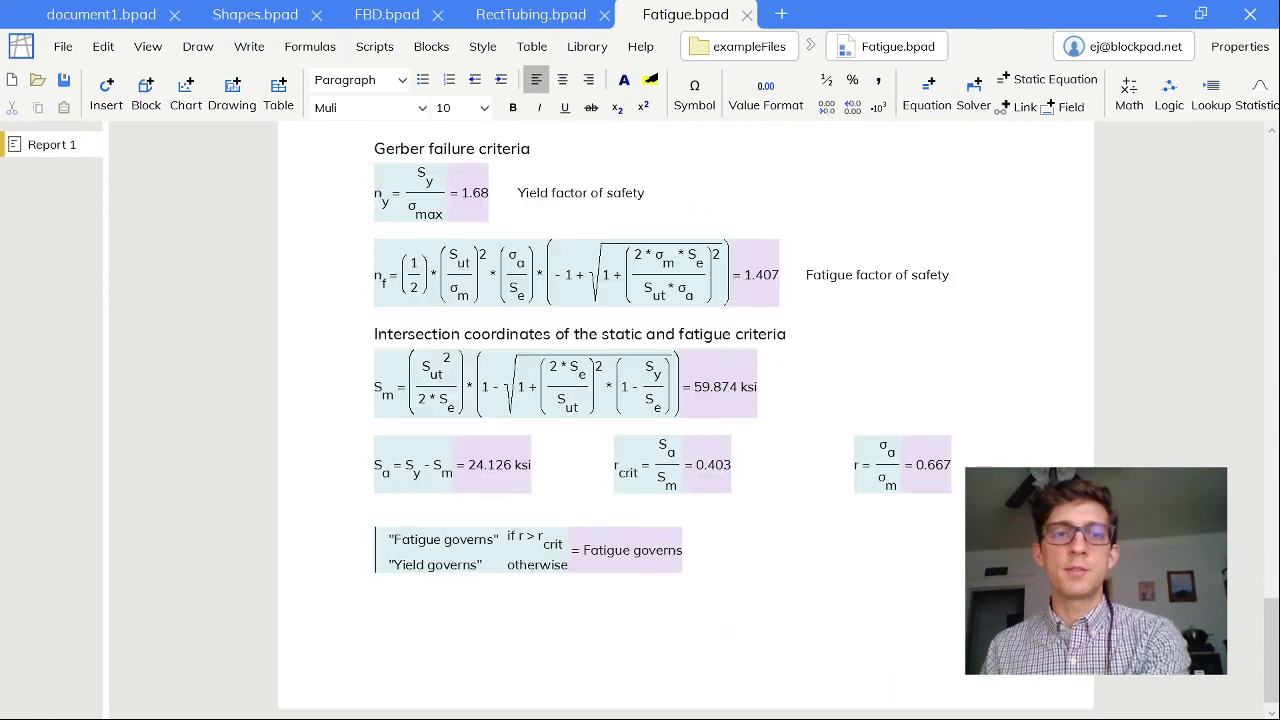